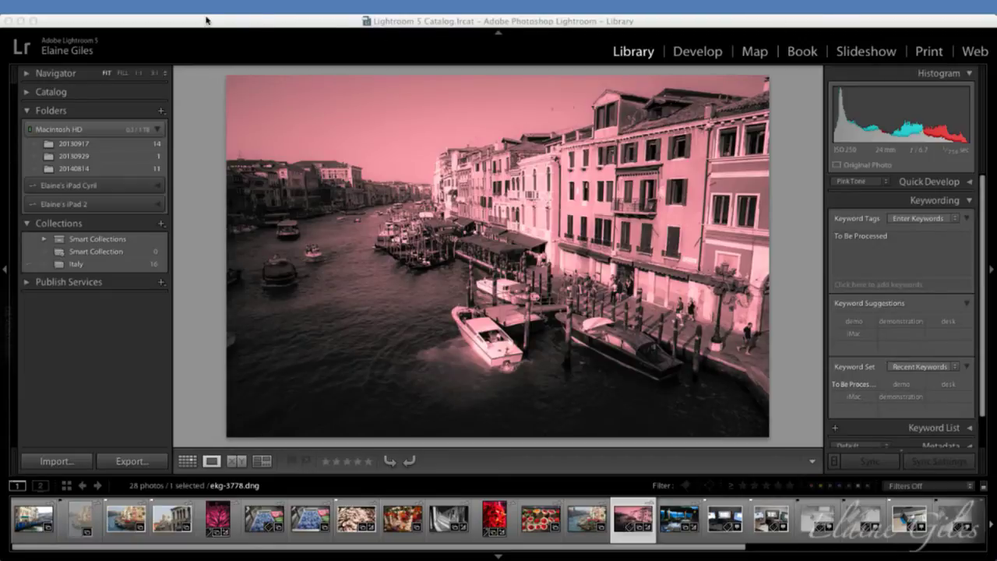
- Look at the Print module, the Library grid view and the loupe view for the selected Venice canal photo
mouse_move(207, 18)
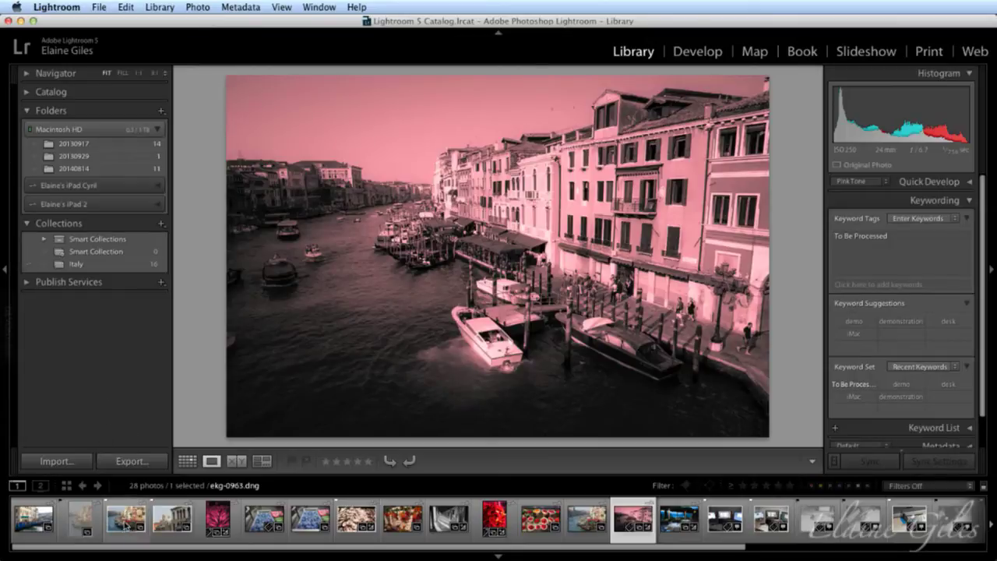
mouse_move(123, 522)
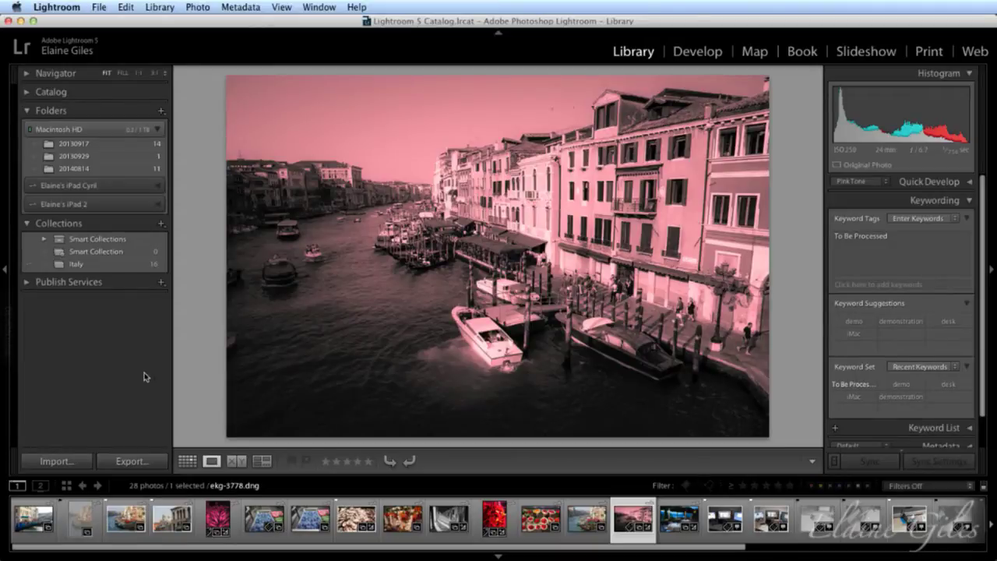
left_click(929, 51)
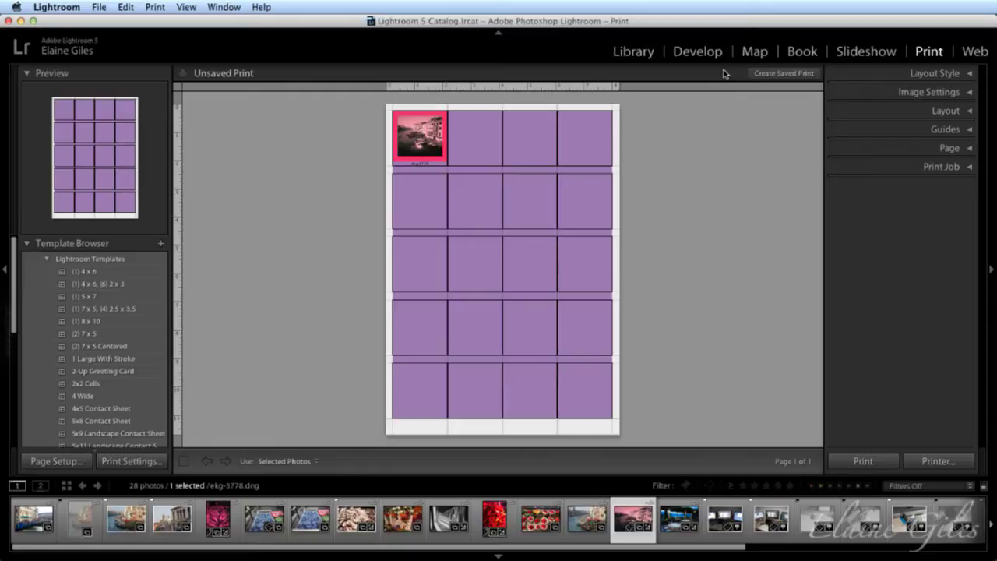
key("g")
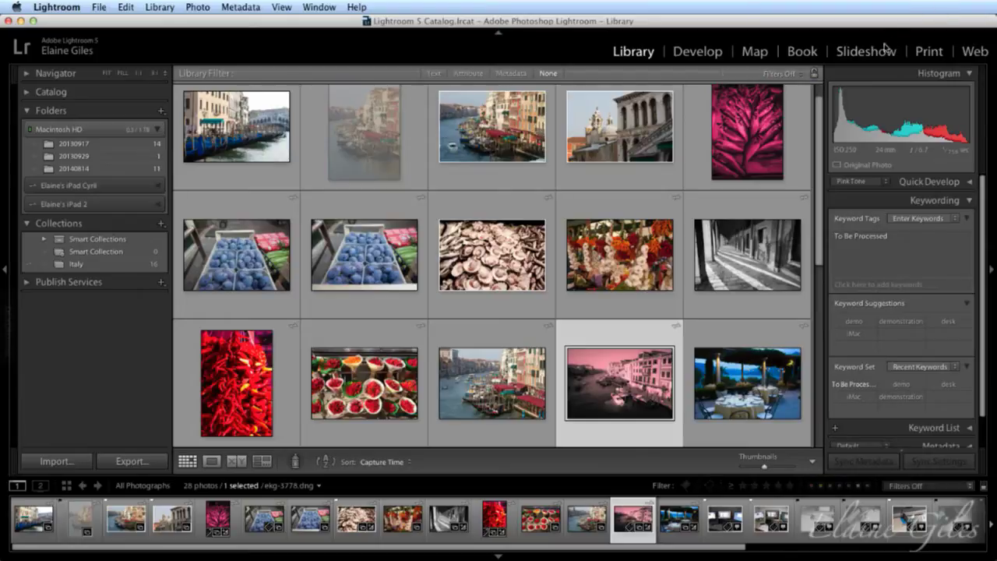
left_click(928, 50)
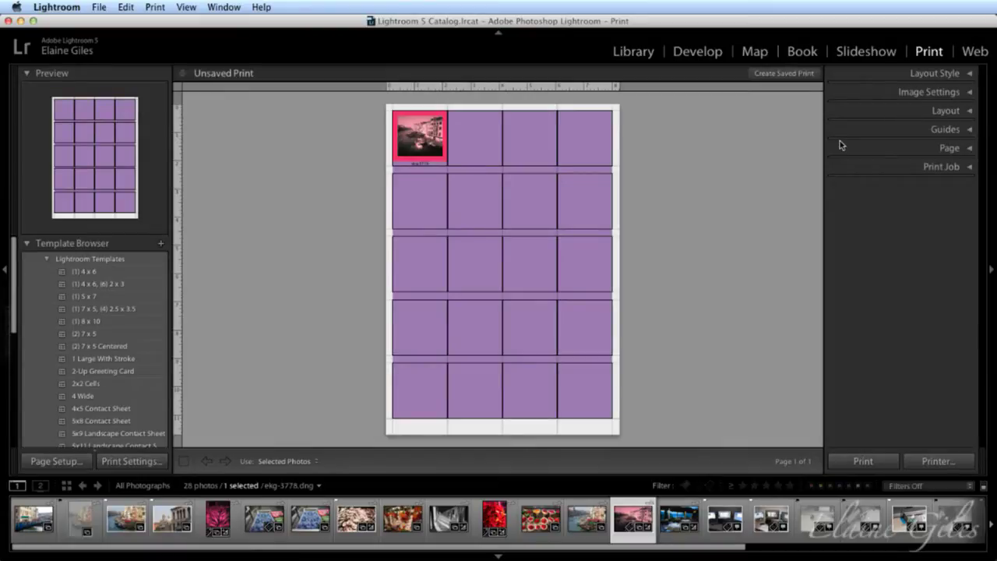
key("e")
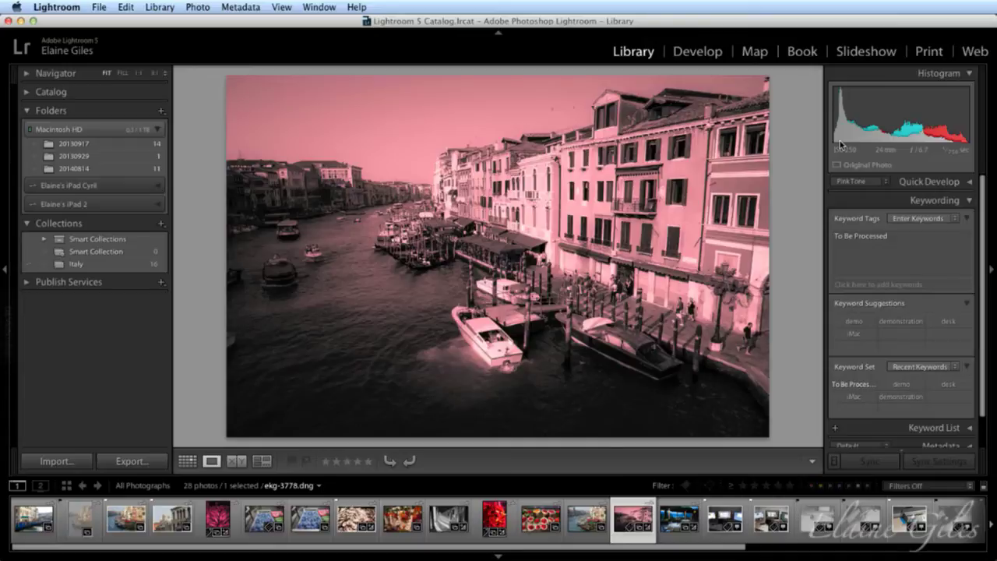
- Open the canal photo in the Develop module and toggle the side panels off and on several times
key("super+i")
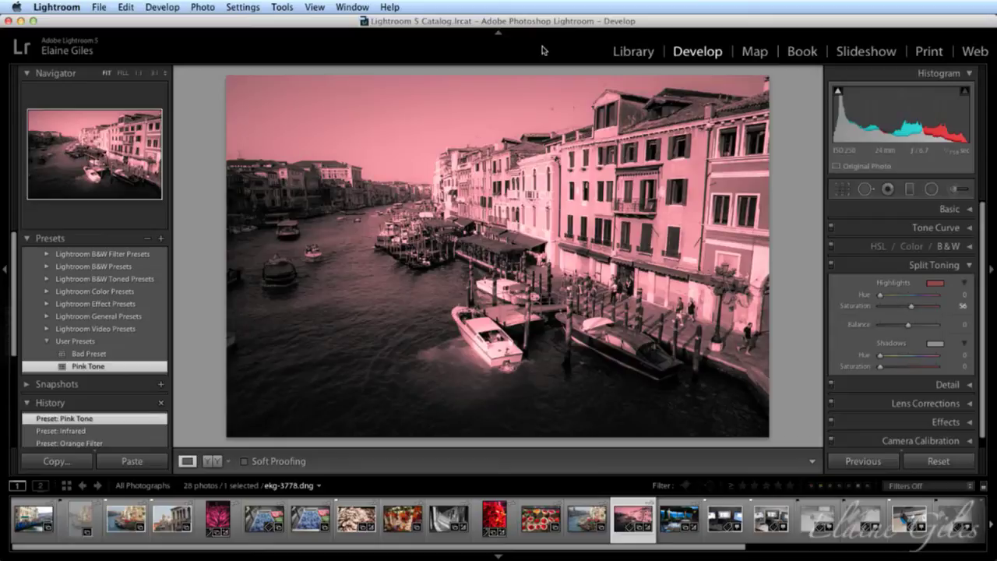
key("Tab")
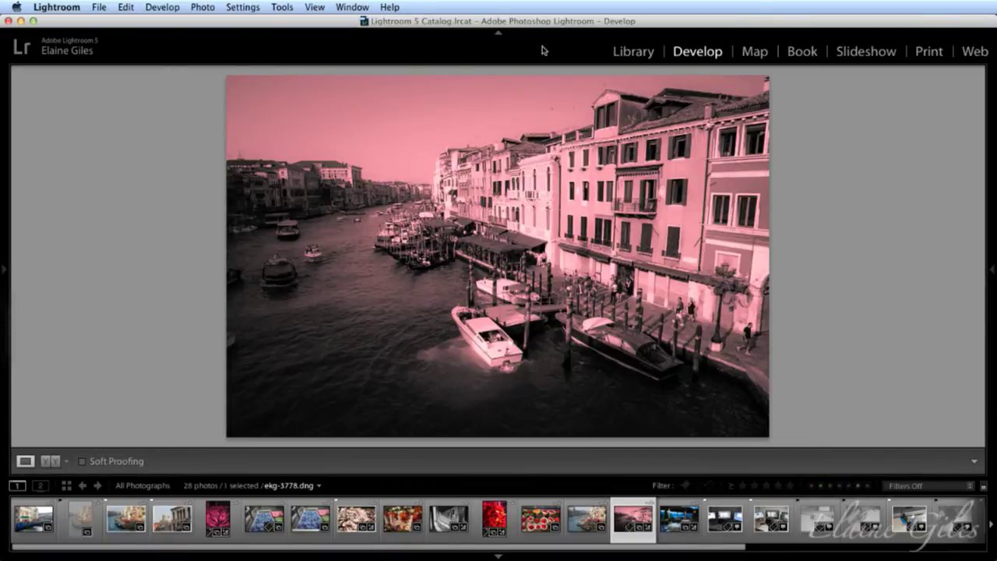
key("Tab")
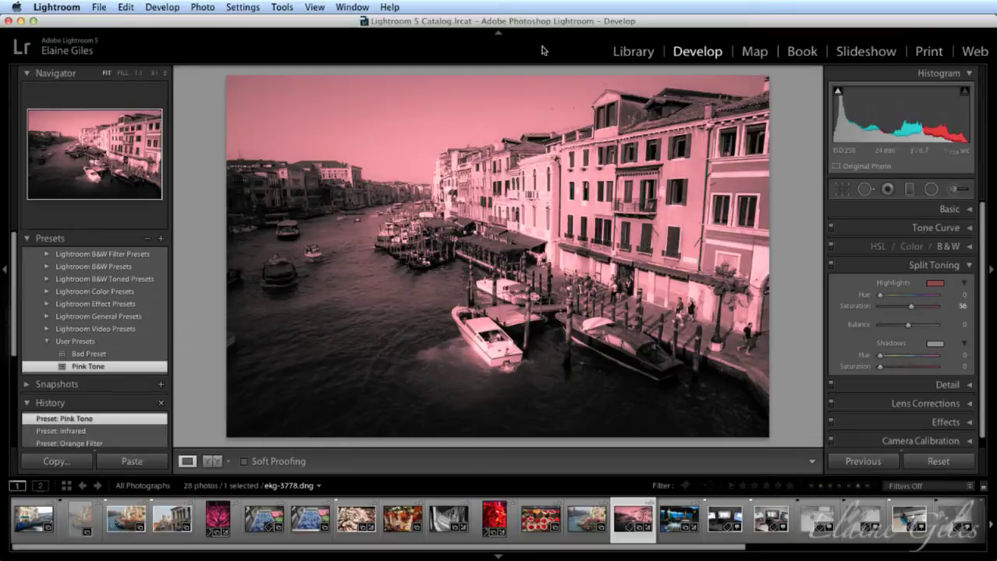
key("Tab")
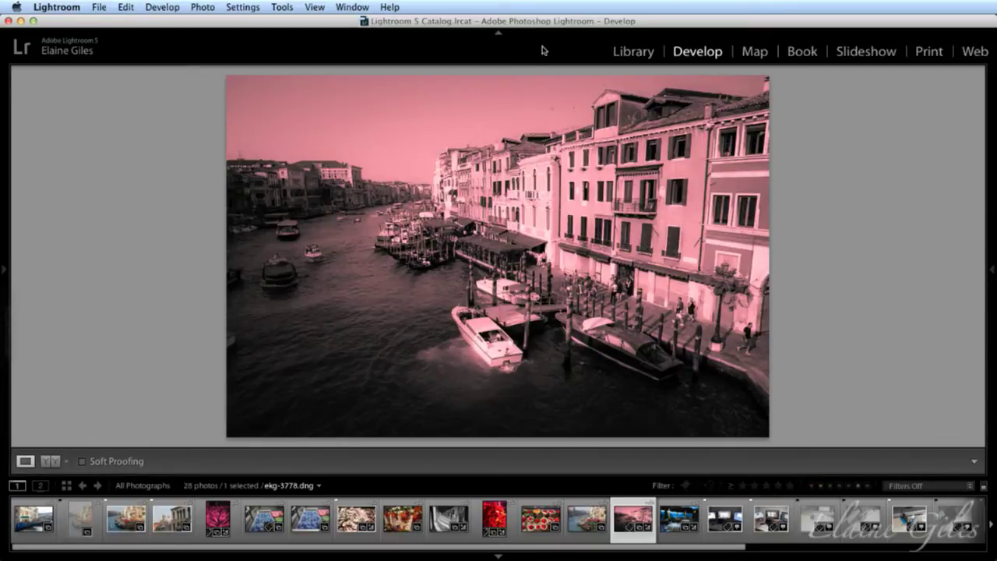
key("Tab")
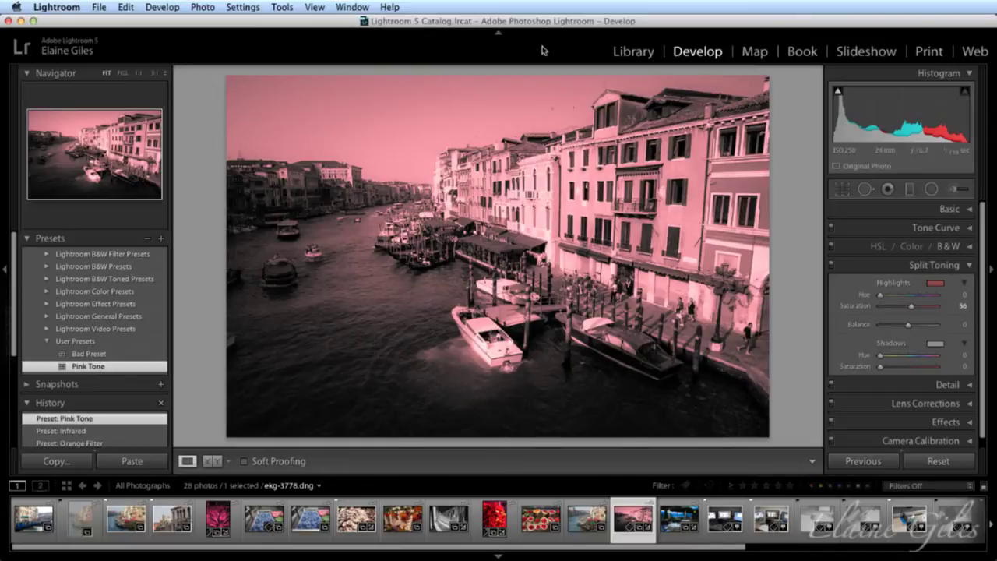
key("Tab")
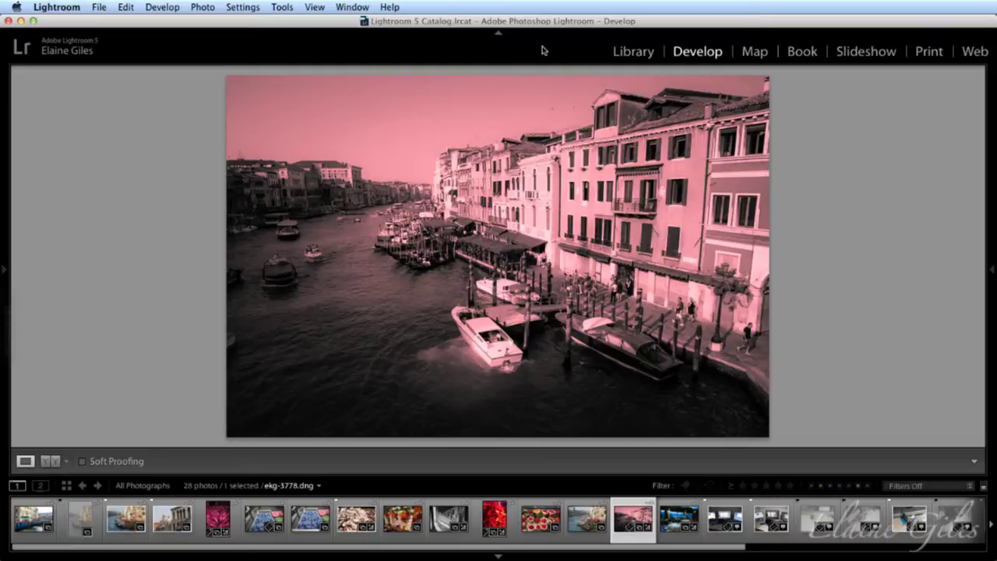
key("Tab")
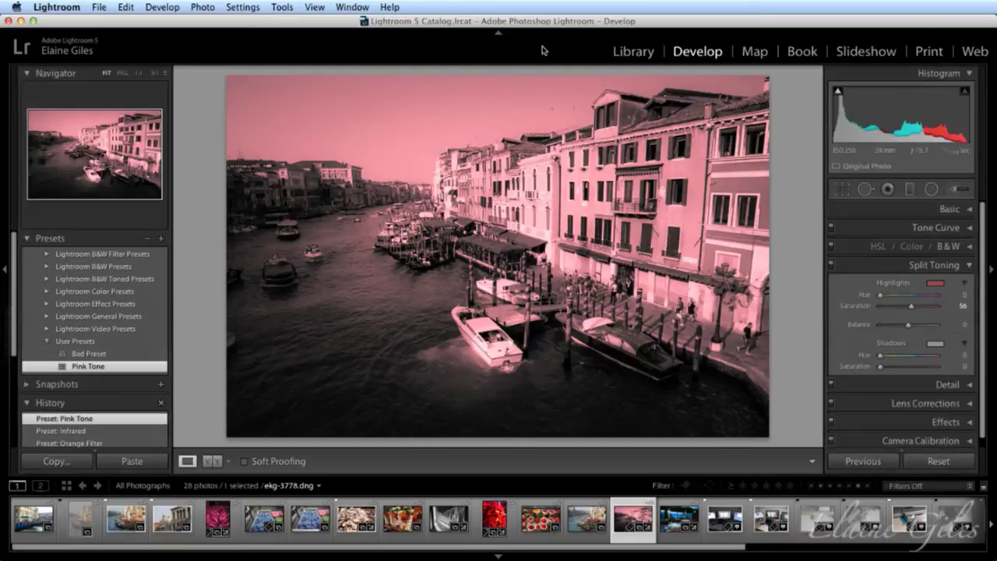
- Hide all the panels around the photo for a full view, and then show them all again
key("shift+Tab")
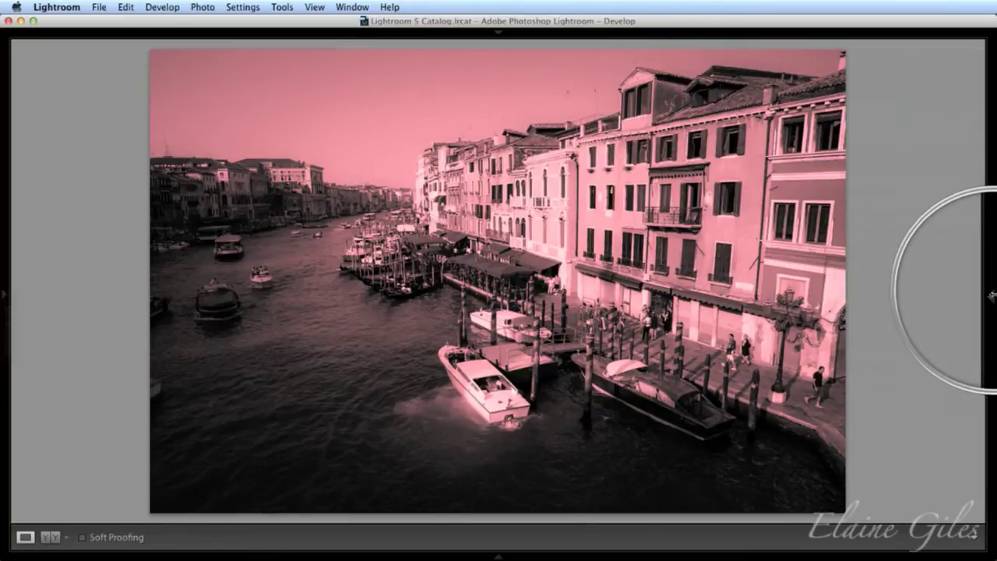
left_click(993, 286)
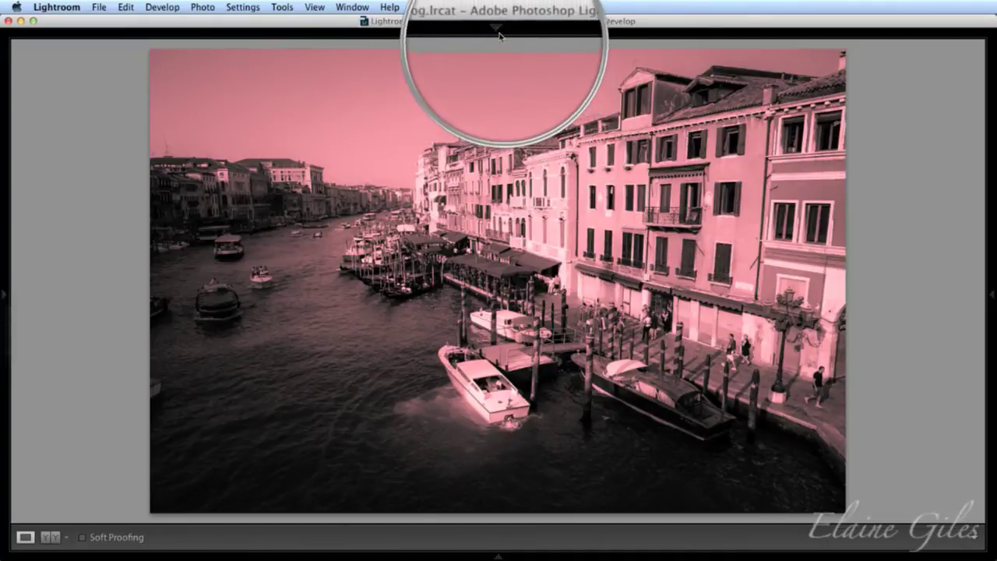
mouse_move(500, 33)
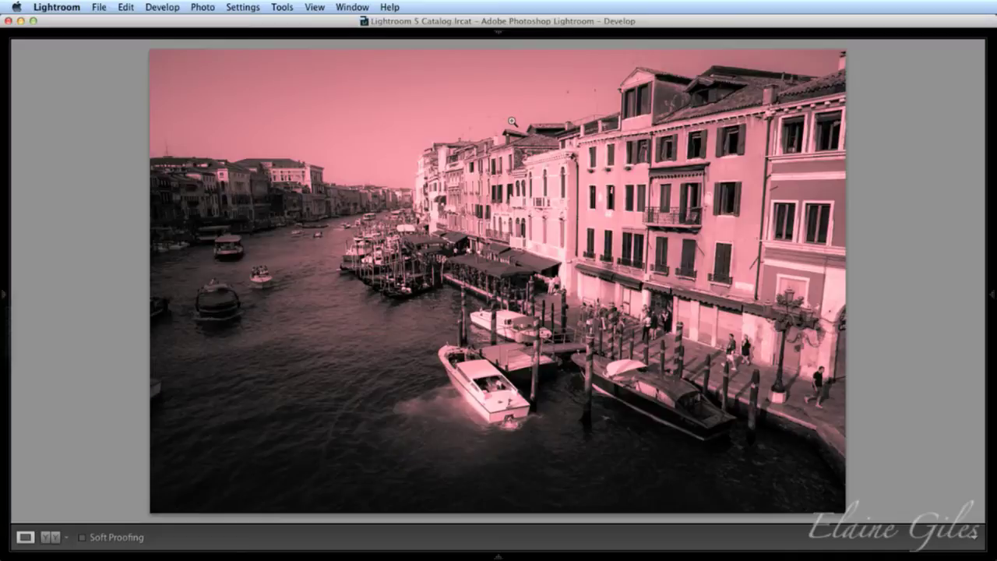
key("shift+Tab")
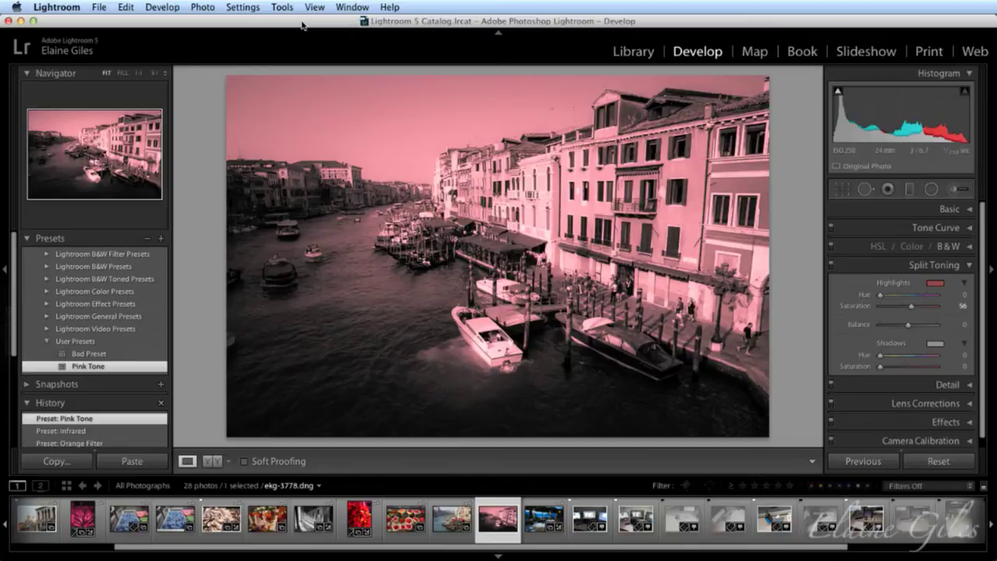
- Start a photo and video import and select the Import 01 folder as the source
left_click(100, 7)
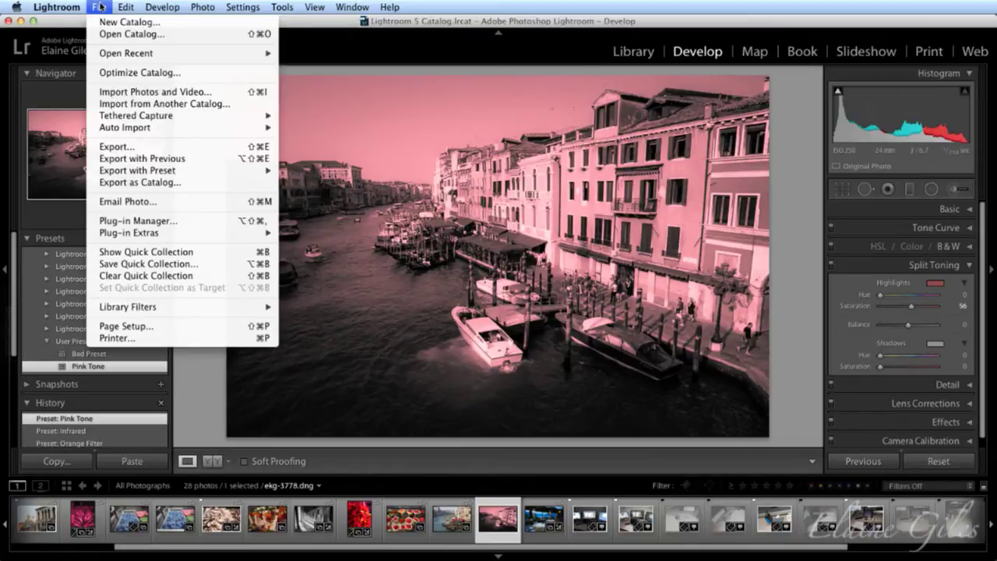
left_click(143, 93)
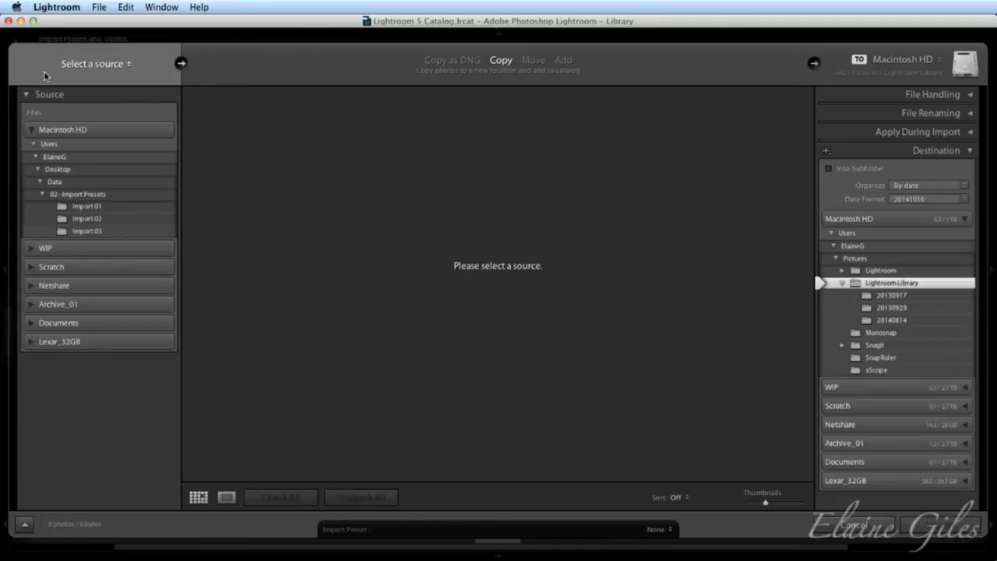
left_click(127, 208)
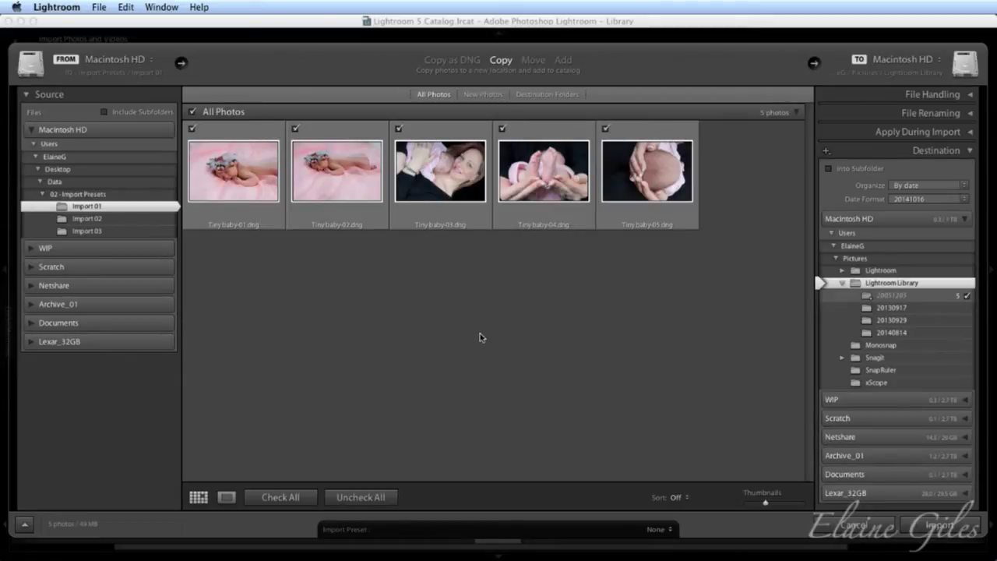
- Set the import's File Handling to build 1:1 previews
left_click(970, 152)
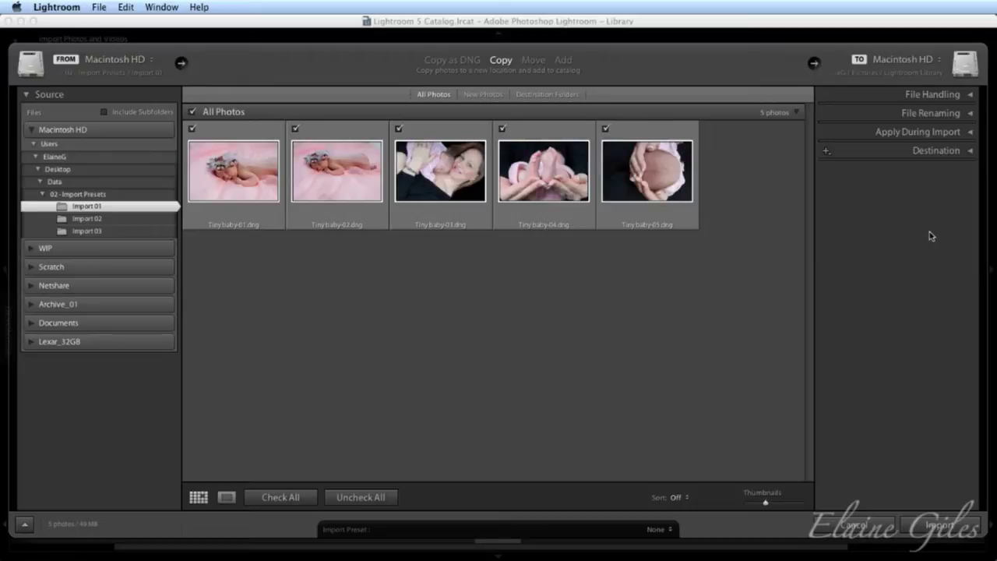
left_click(969, 98)
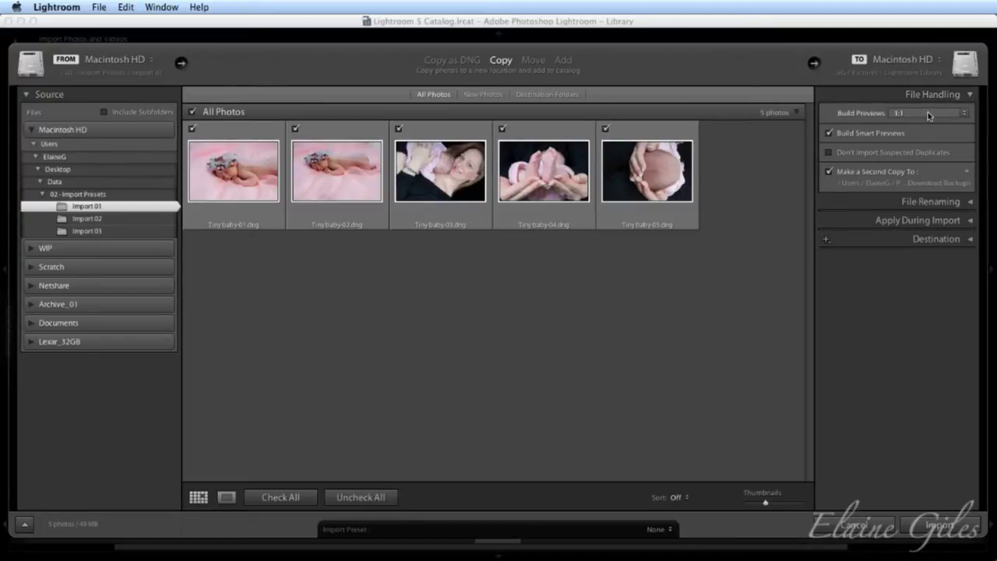
left_click(965, 115)
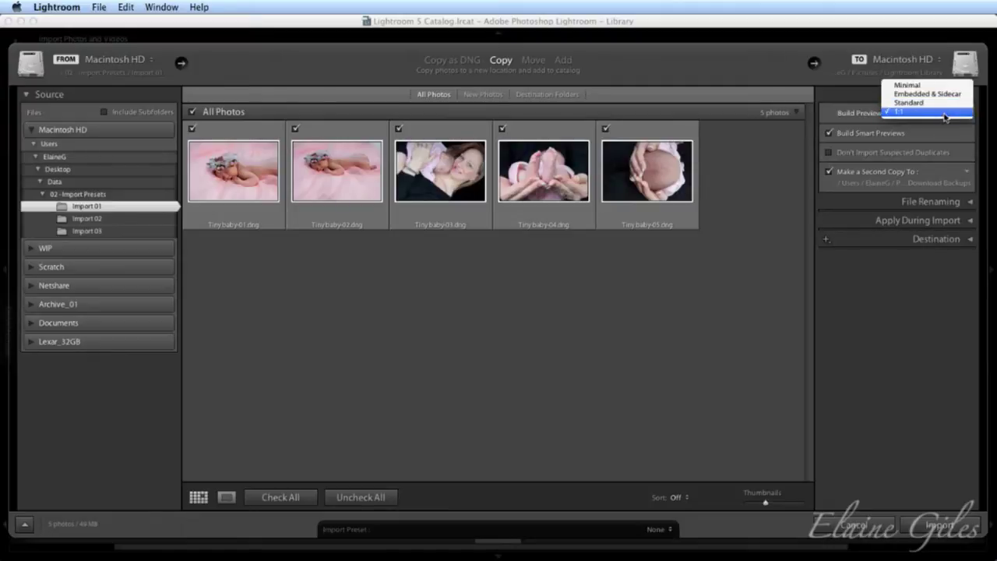
left_click(945, 117)
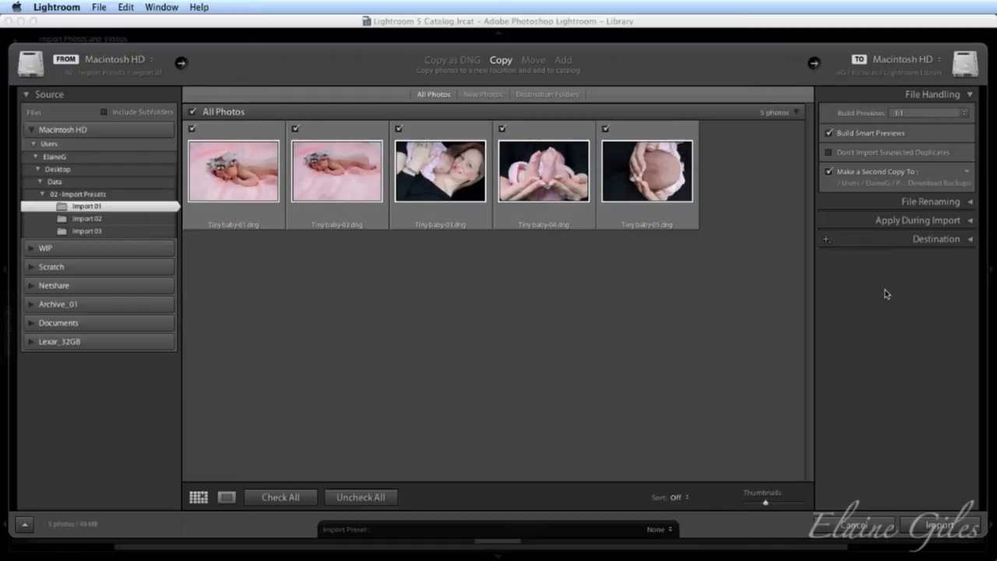
left_click(970, 96)
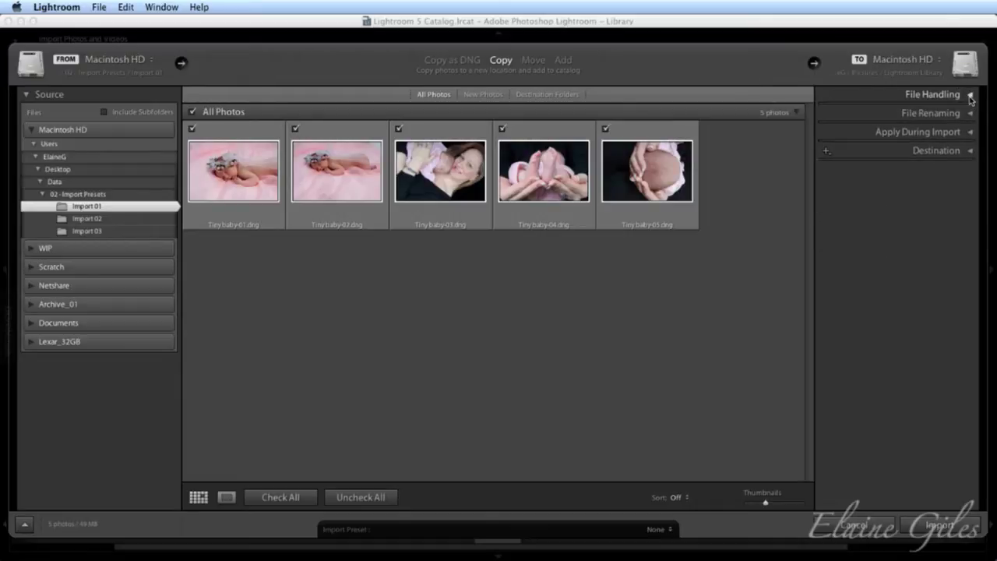
- Set the file renaming template for the import to Date - Filename
left_click(970, 113)
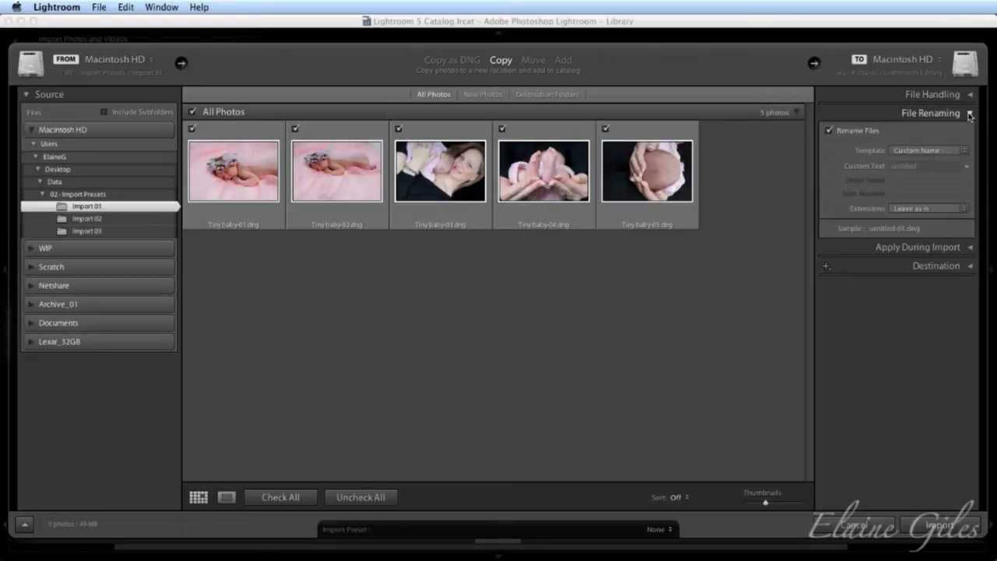
left_click(845, 135)
left_click(965, 152)
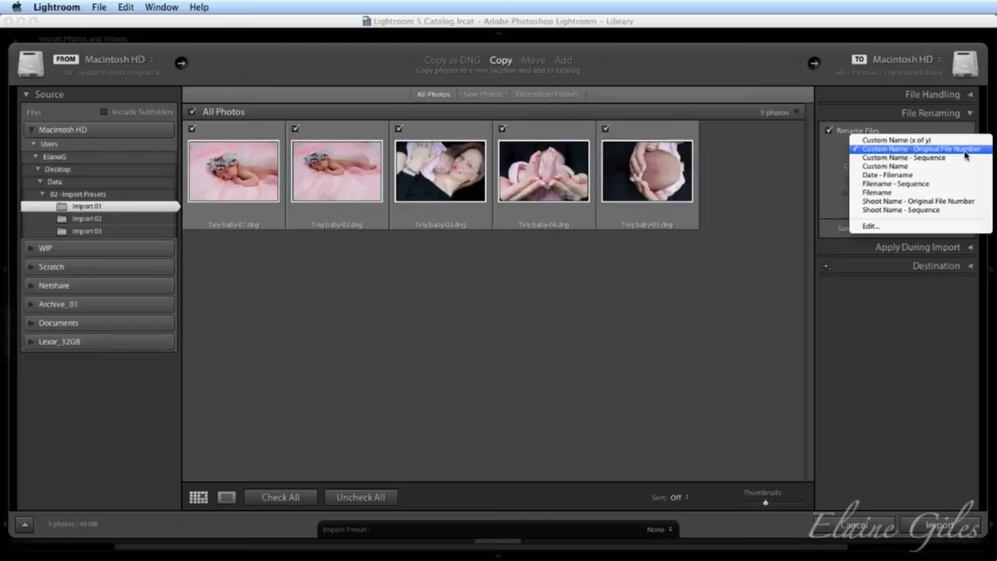
left_click(927, 175)
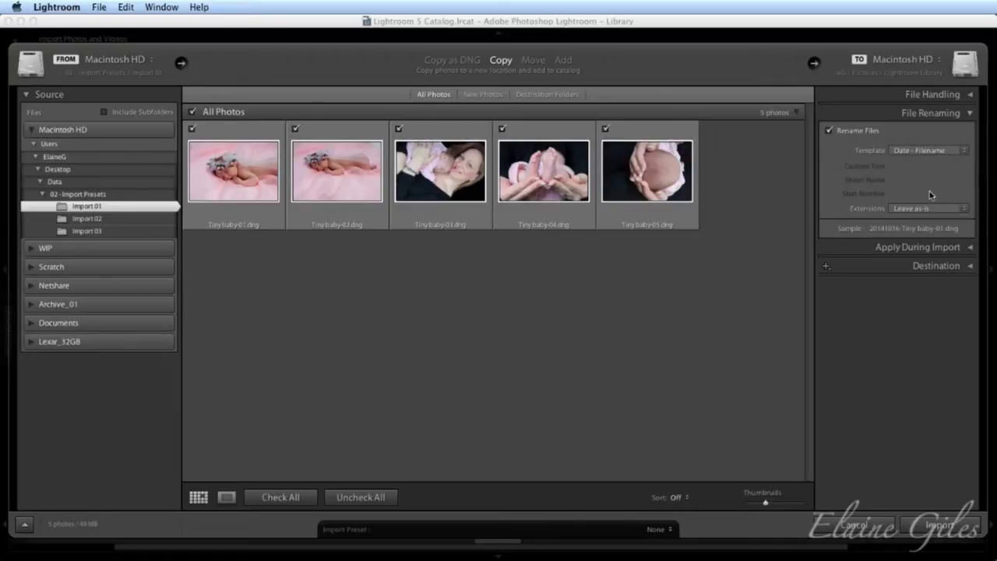
left_click(971, 116)
- Set the metadata preset applied during import to None
left_click(971, 133)
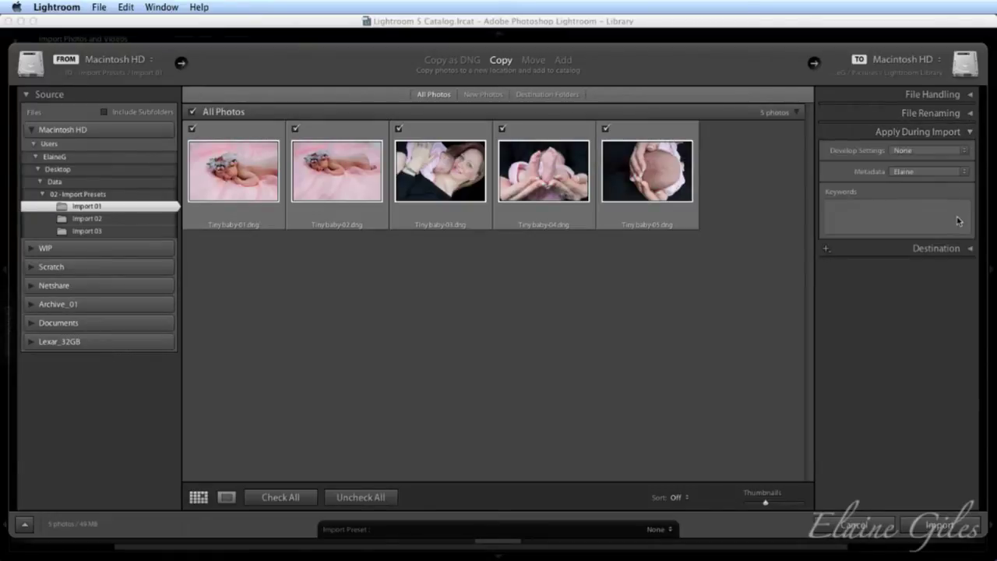
left_click(964, 173)
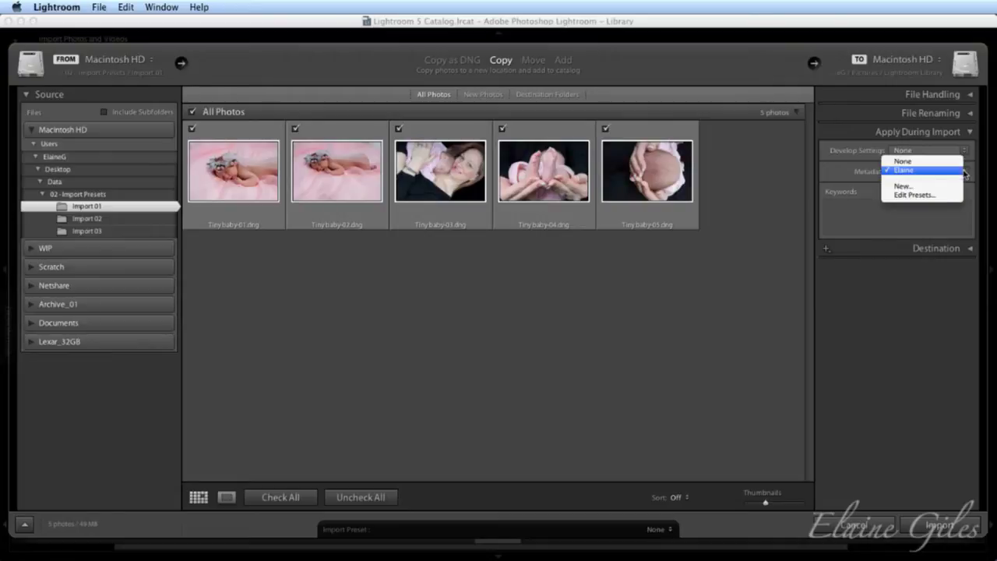
left_click(918, 164)
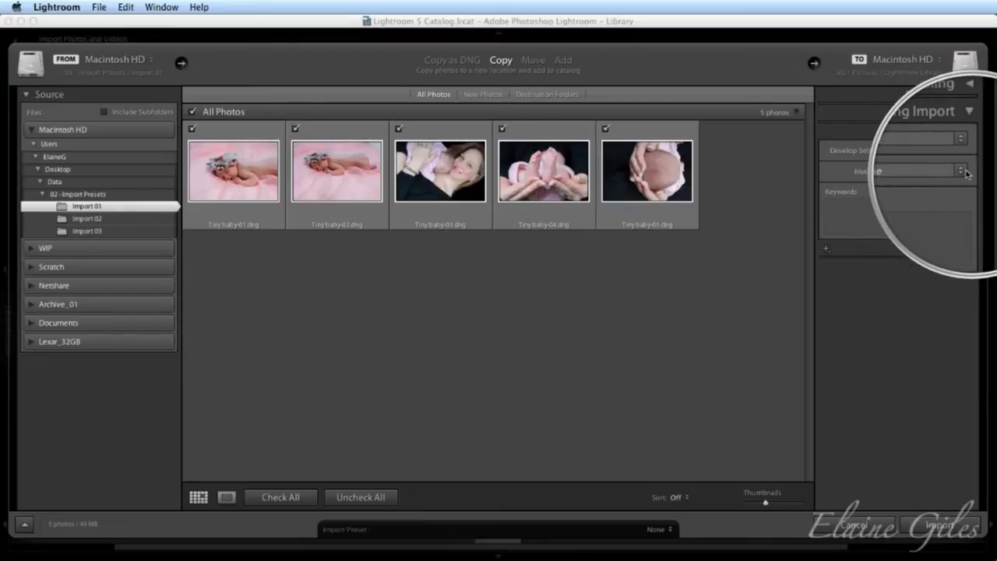
- Open the metadata preset editor and restore the default presets
left_click(964, 171)
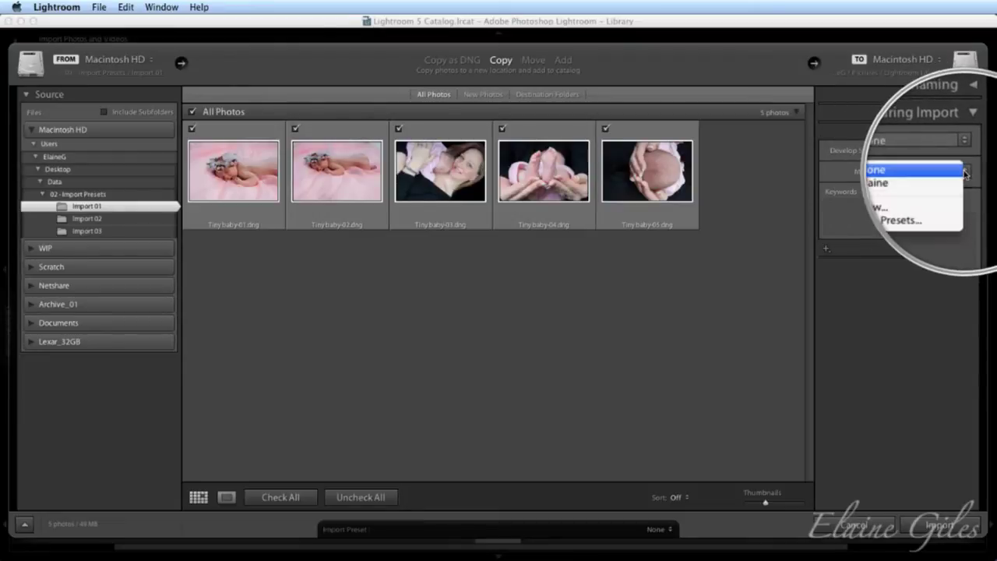
left_click(902, 209)
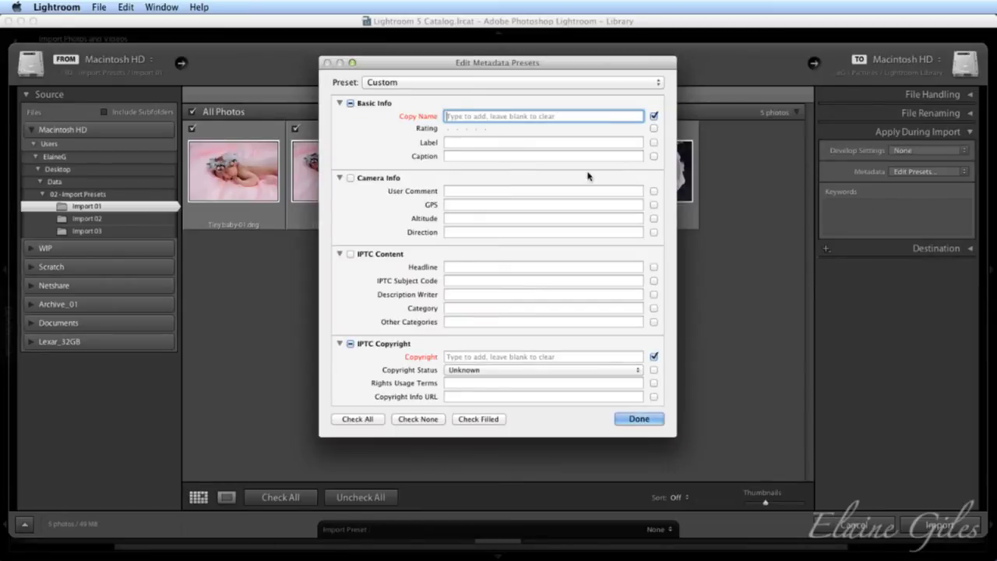
left_click(405, 84)
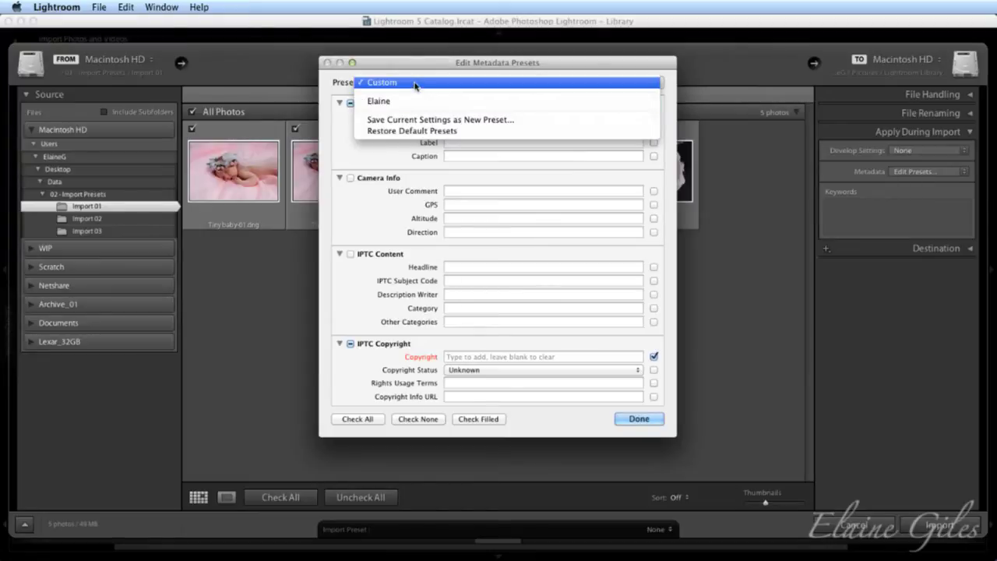
left_click(449, 132)
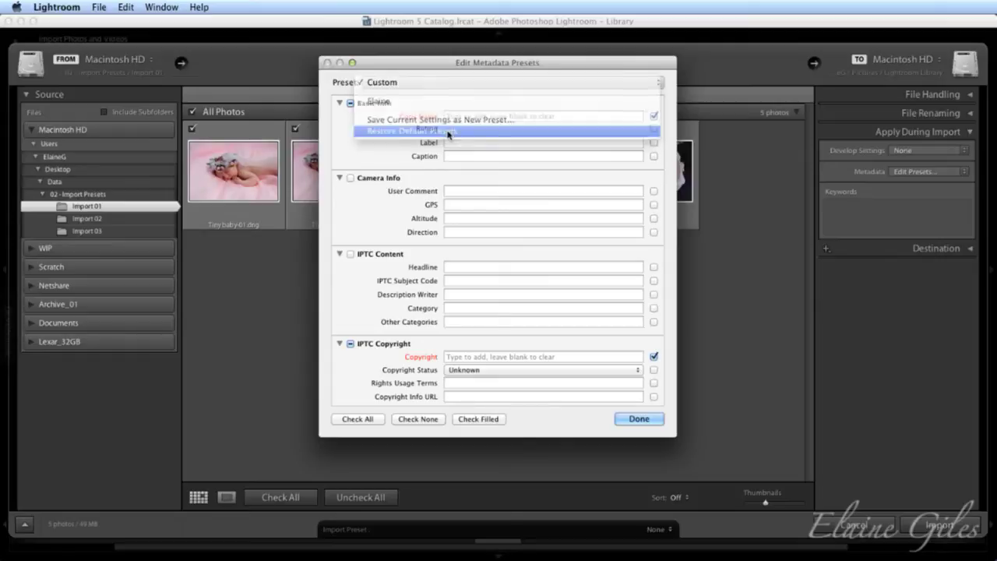
- Load the saved personal preset in the metadata preset editor, check its fields down to Keywords, and apply it to the import
left_click(487, 82)
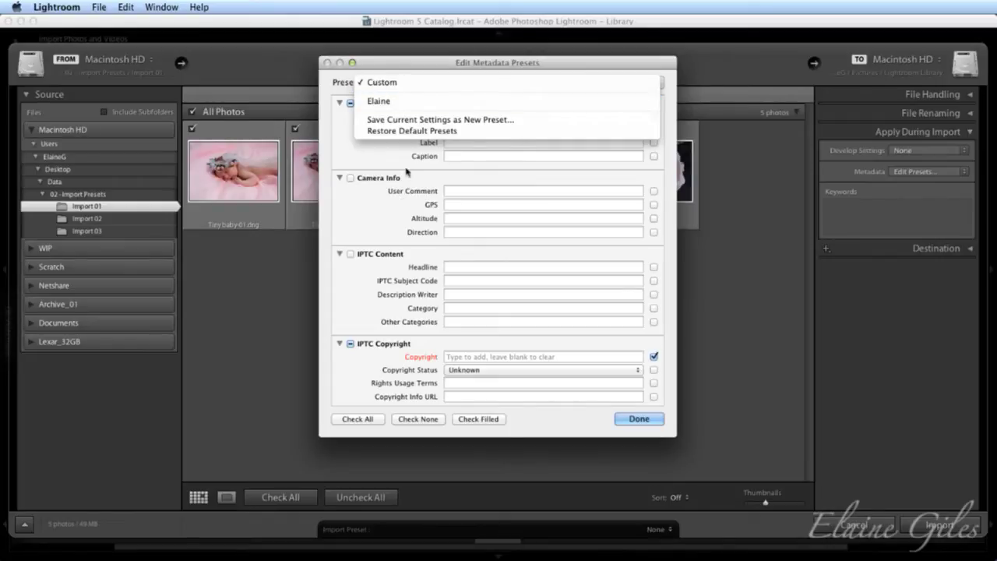
left_click(484, 217)
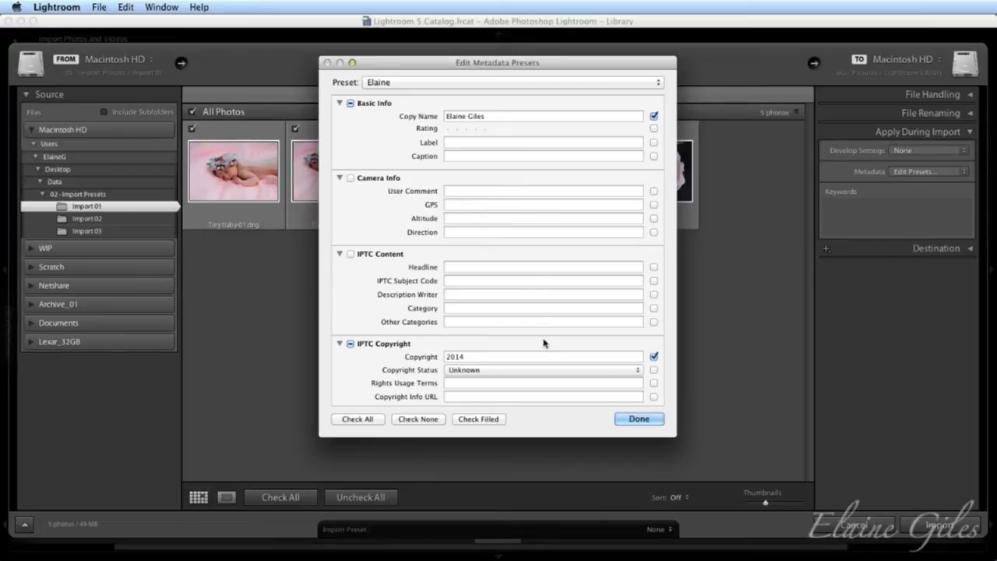
scroll(543, 343, "down", 5)
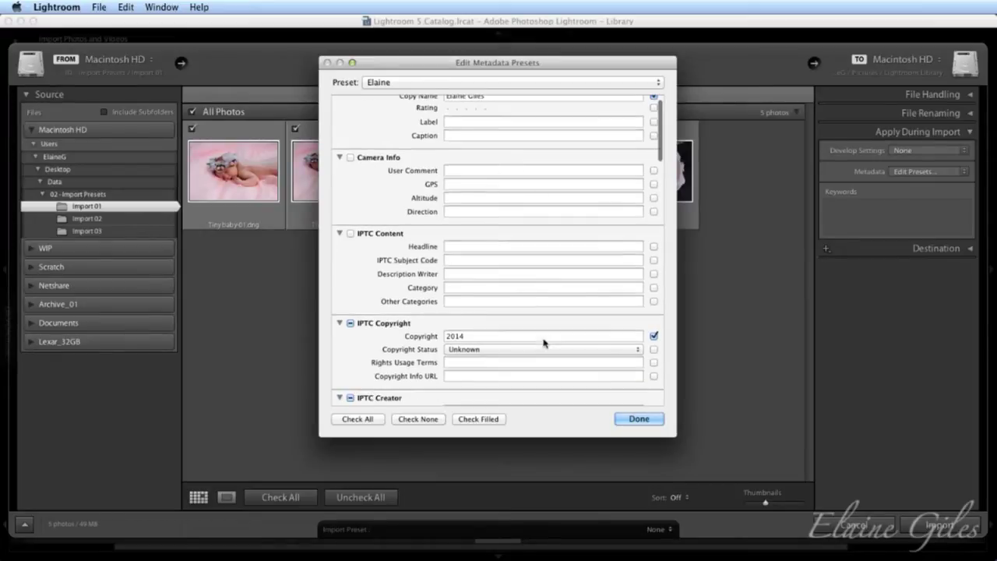
scroll(544, 342, "down", 8)
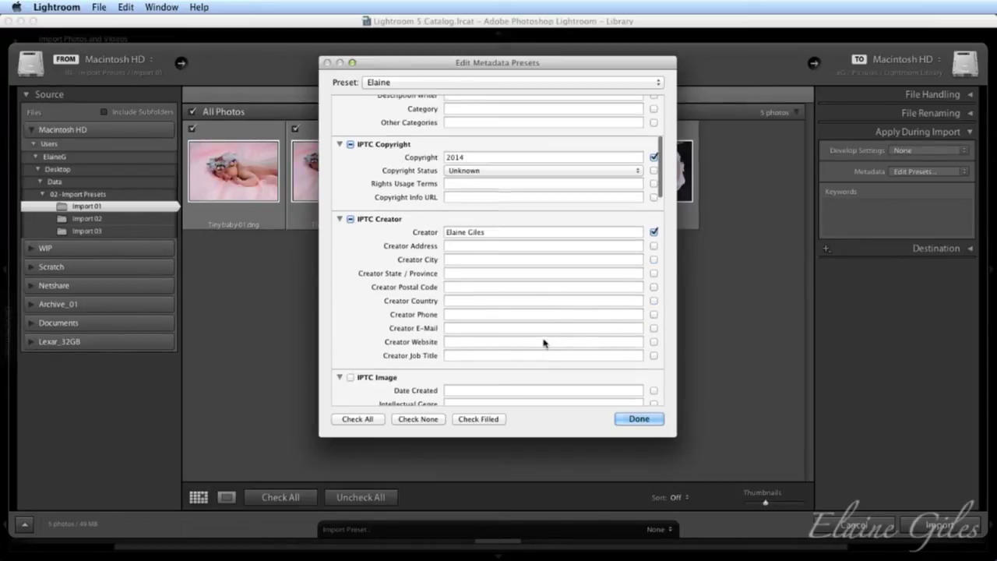
scroll(543, 343, "down", 10)
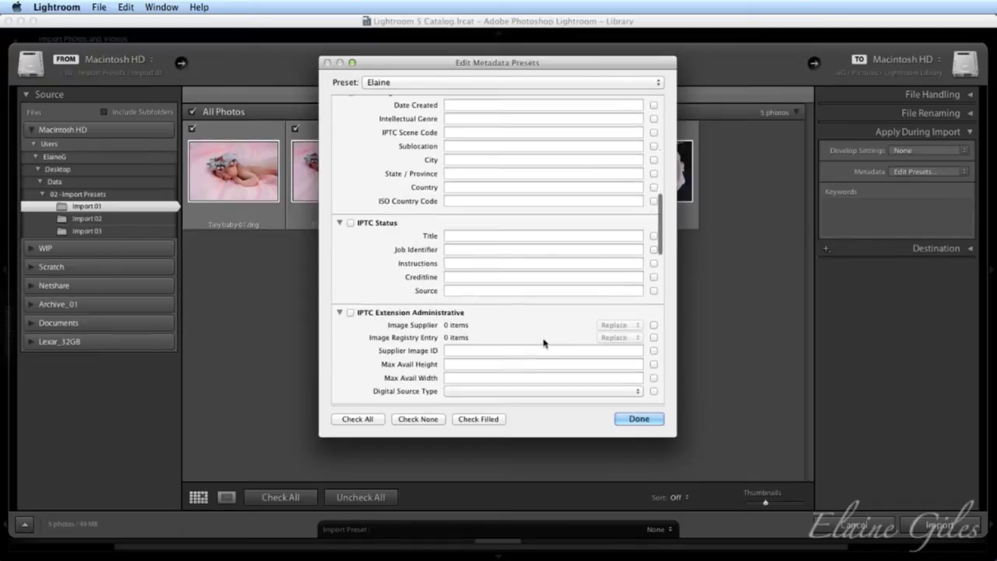
scroll(543, 342, "down", 8)
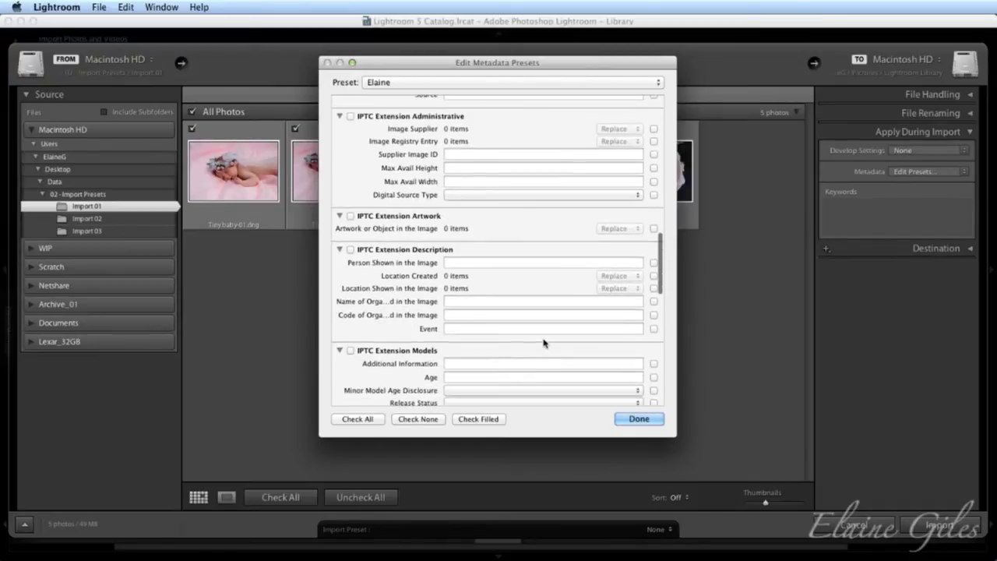
scroll(543, 343, "down", 12)
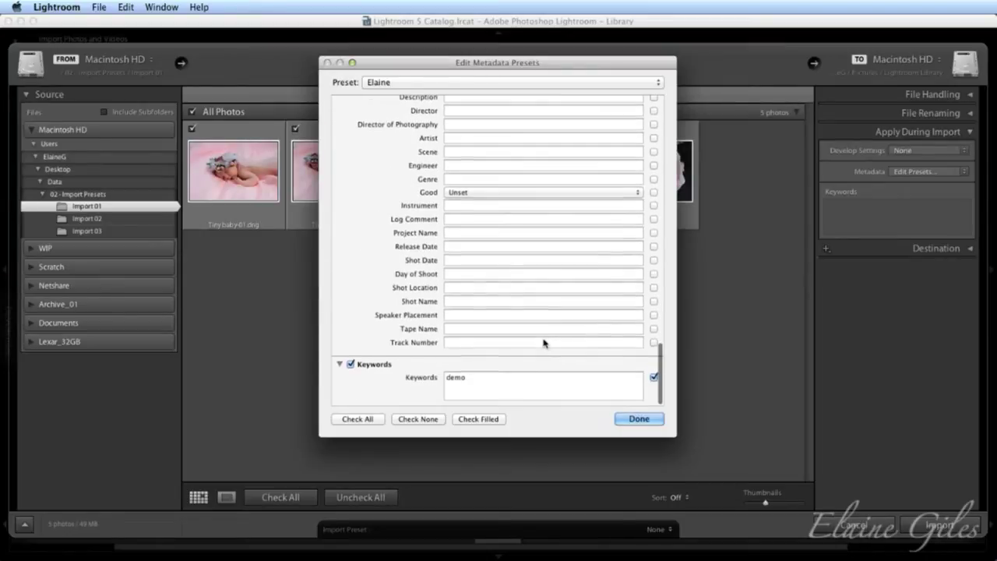
left_click(486, 380)
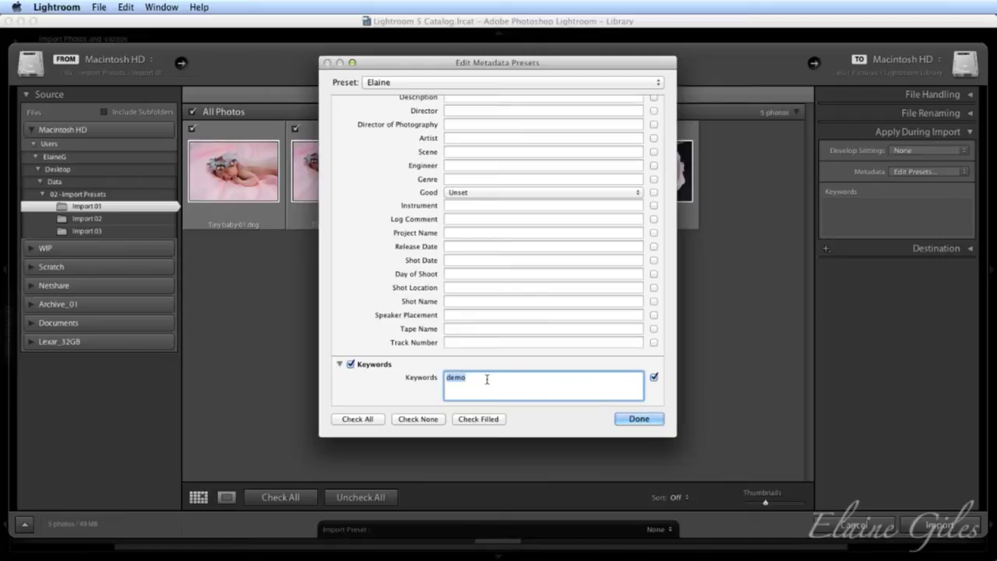
left_click(629, 421)
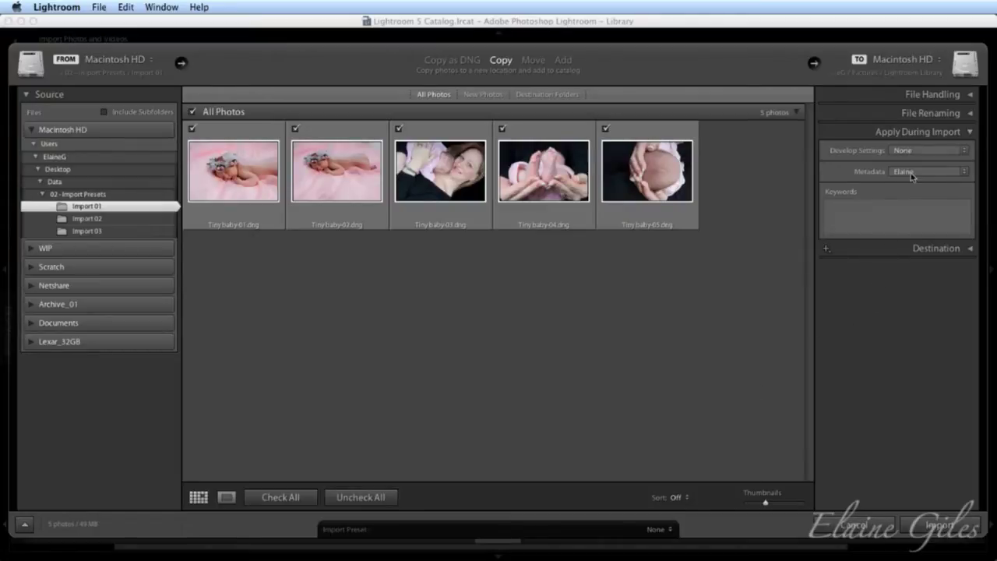
- Review the import's Keywords field and the Destination settings for the Lightroom Library folder
left_click(850, 215)
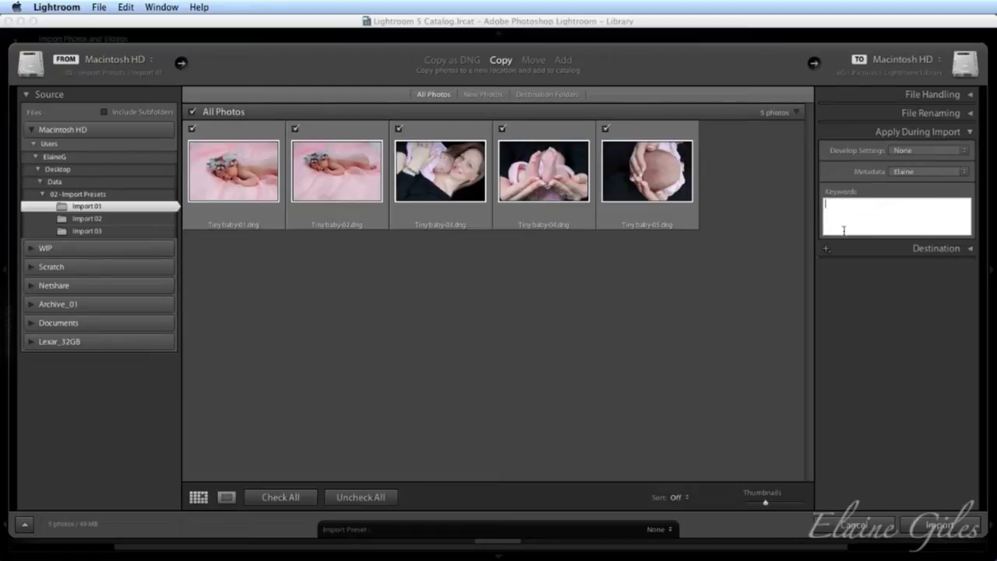
left_click(926, 294)
left_click(968, 134)
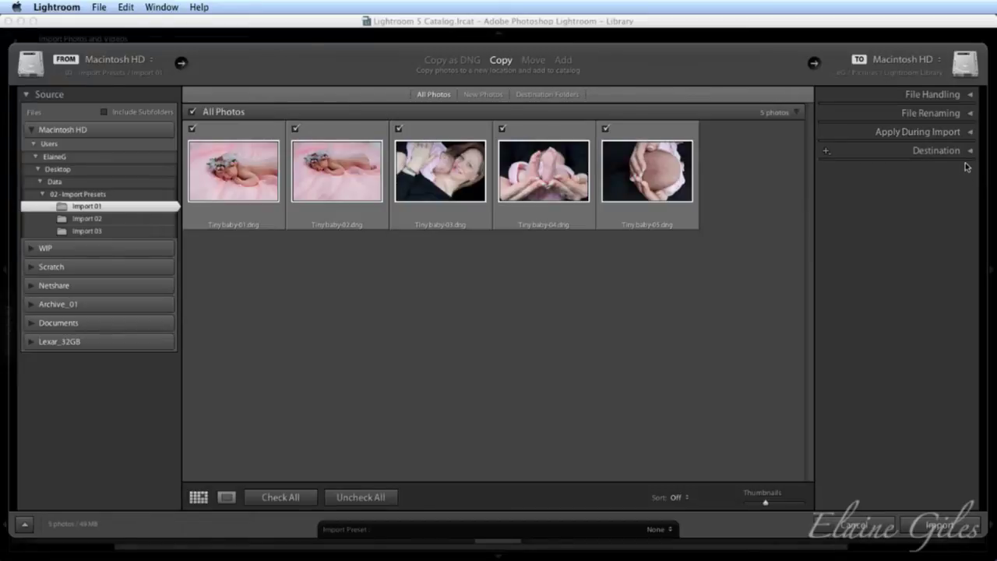
left_click(969, 152)
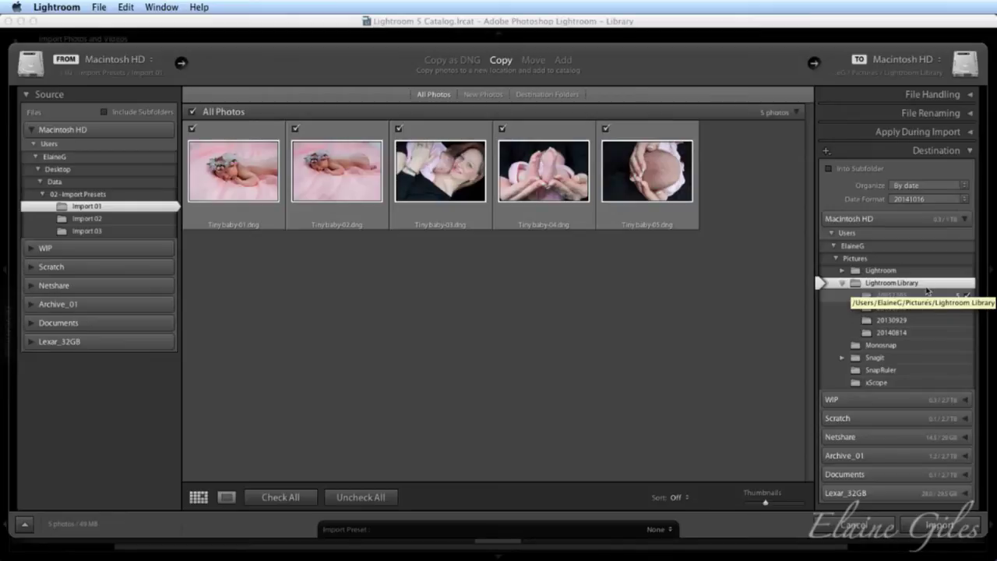
key("alt")
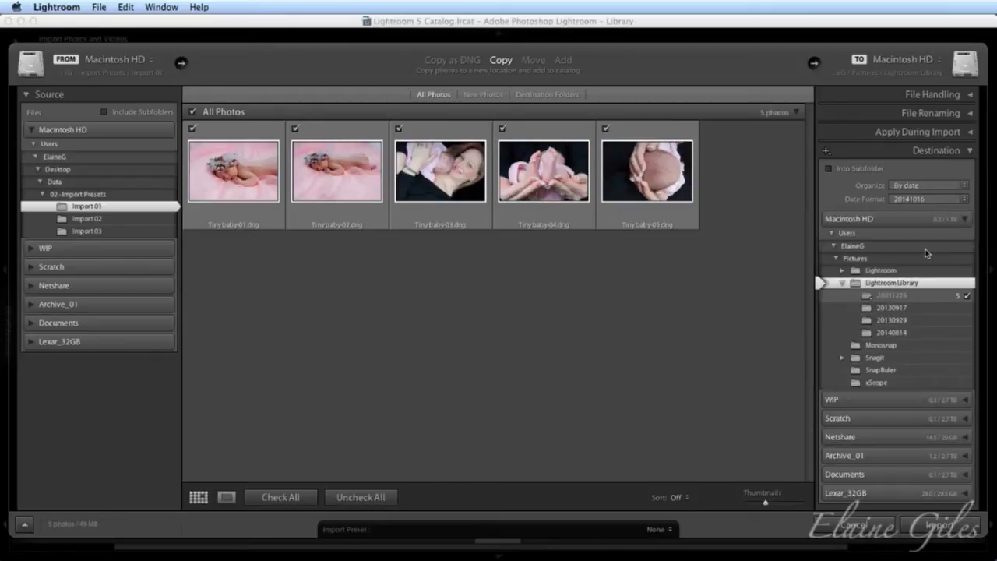
left_click(938, 150)
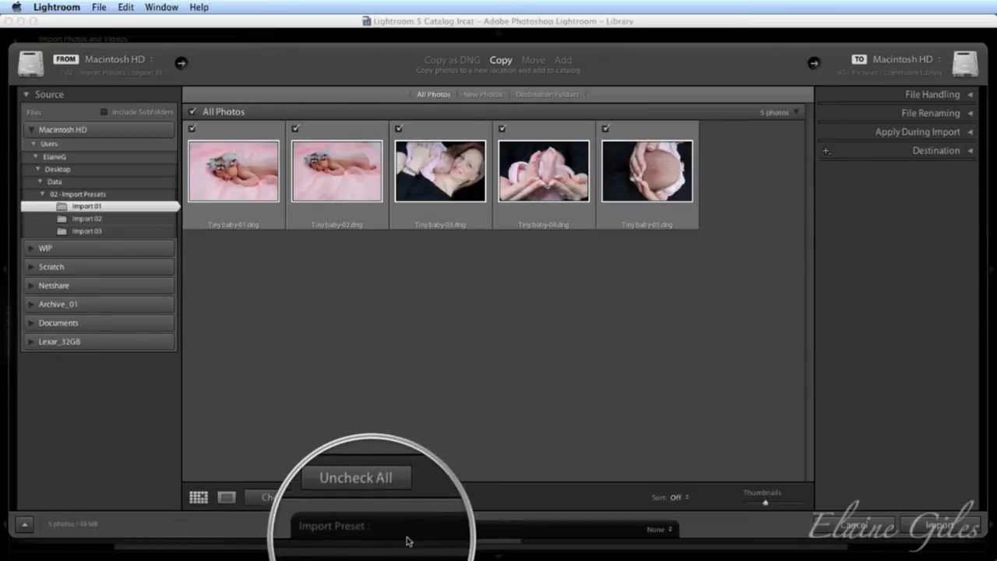
- Save the current import settings as a new import preset named "Default Import Settings"
left_click(667, 530)
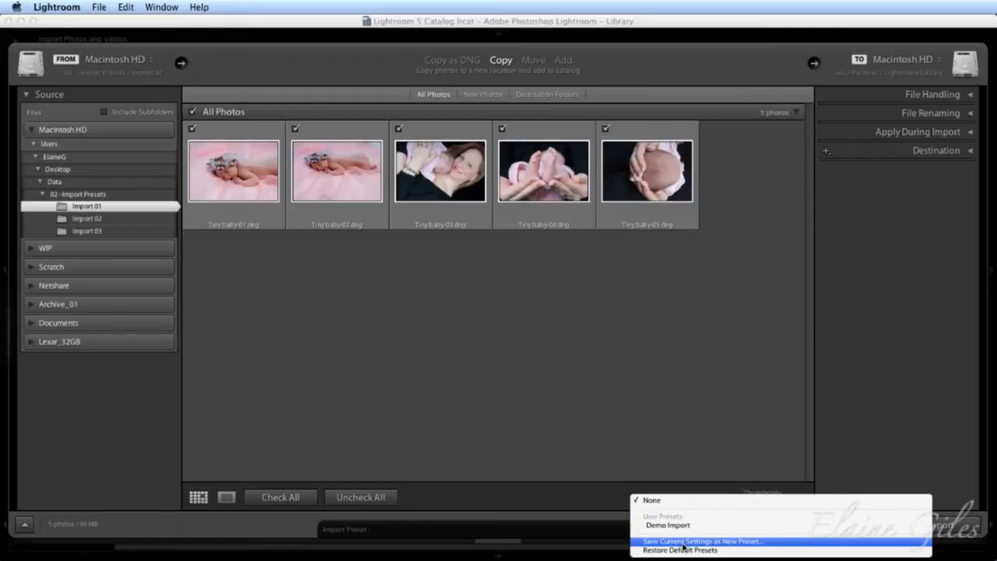
left_click(682, 543)
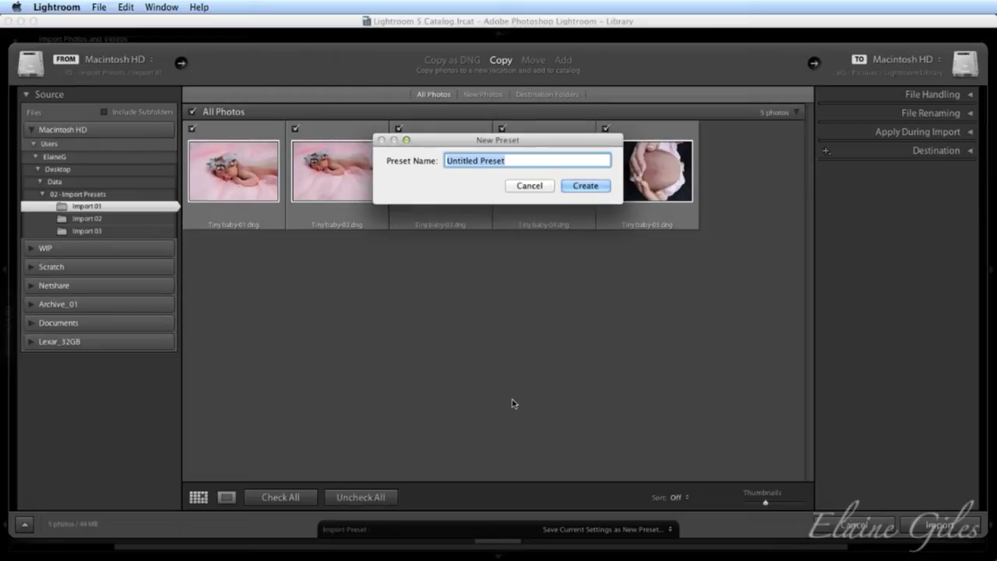
type("Defaukt")
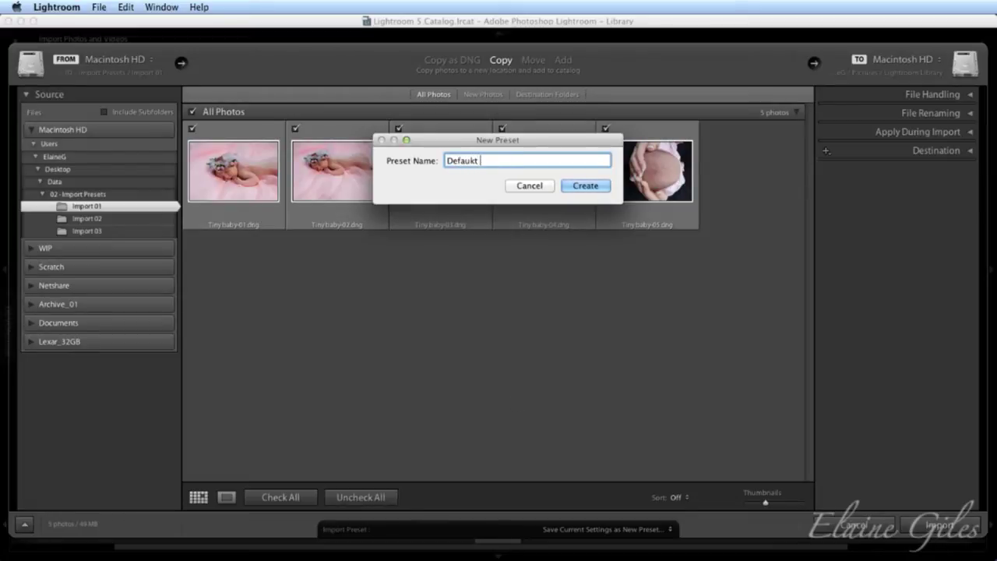
type(" Import Settings")
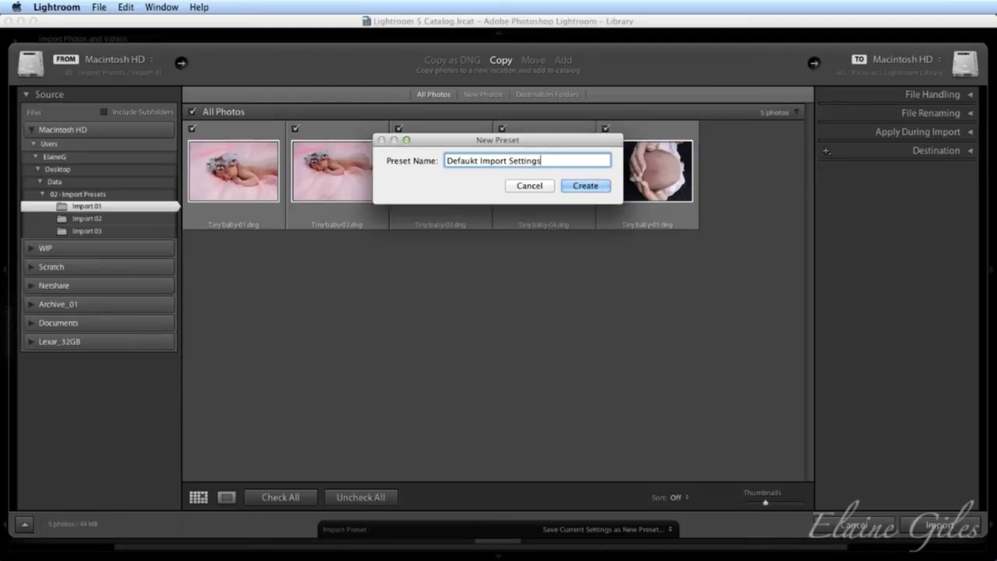
key("Left")
key("Left")
key("Left")
key("Left")
key("Left")
key("Left")
key("Left")
key("Left")
key("Left")
key("Left")
key("Left")
key("Left")
key("Left")
key("Left")
key("Left")
key("Left")
key("Left")
key("BackSpace")
type("l")
left_click(566, 161)
left_click(582, 186)
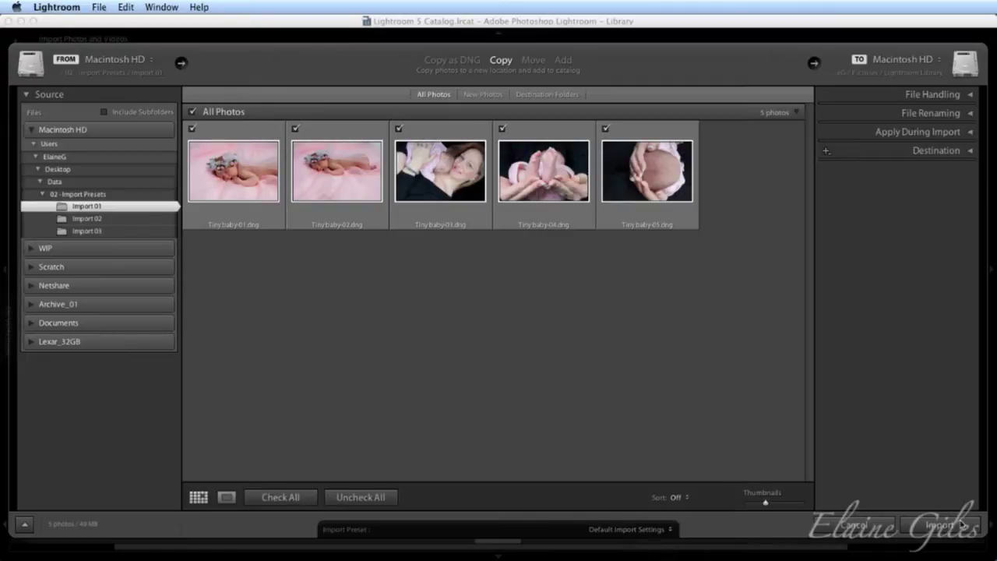
- Import the checked photos from the Import 01 folder and dismiss the Smart Previews message permanently
left_click(942, 526)
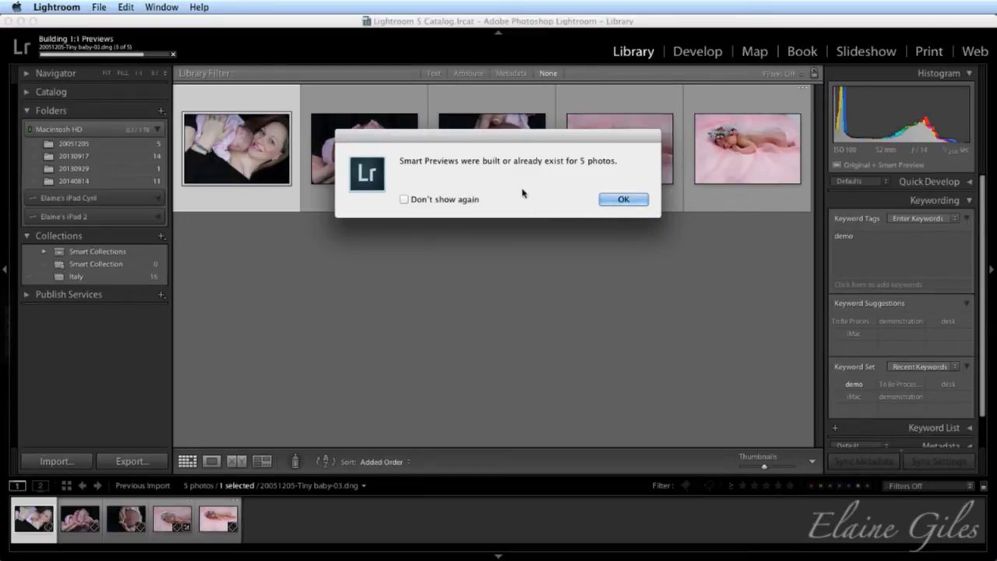
left_click(450, 204)
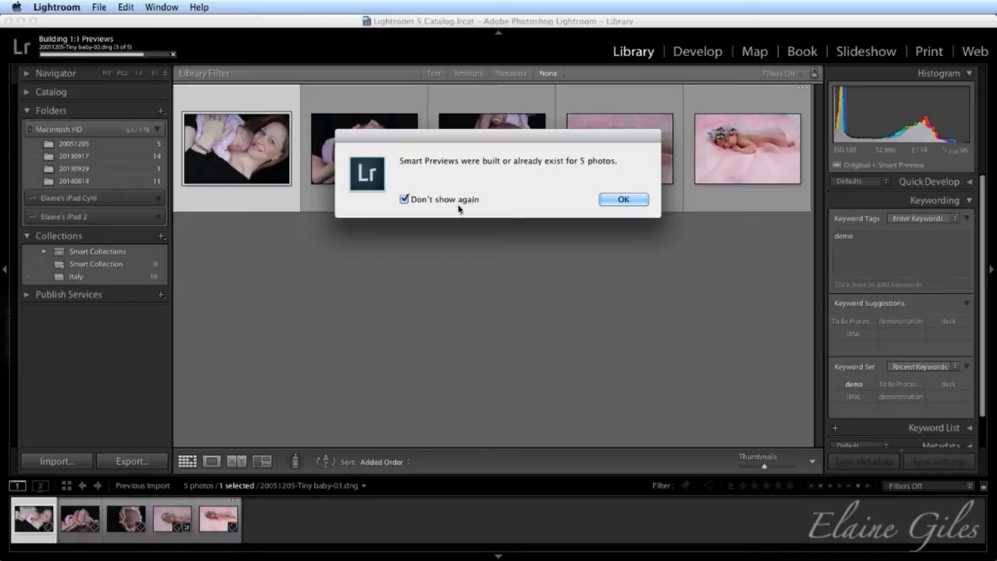
left_click(627, 199)
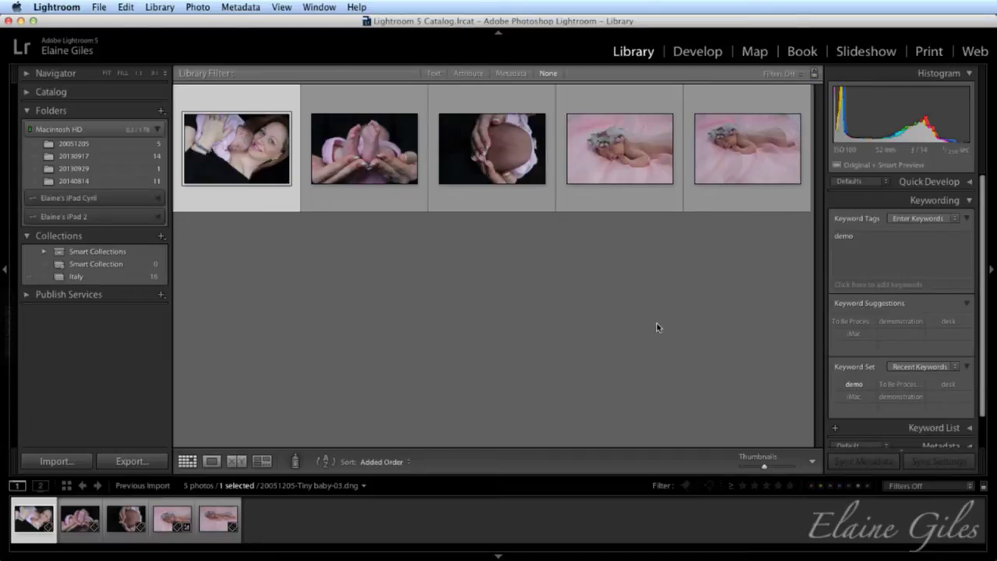
- Start another photo import with the Import 02 folder as the source
left_click(99, 6)
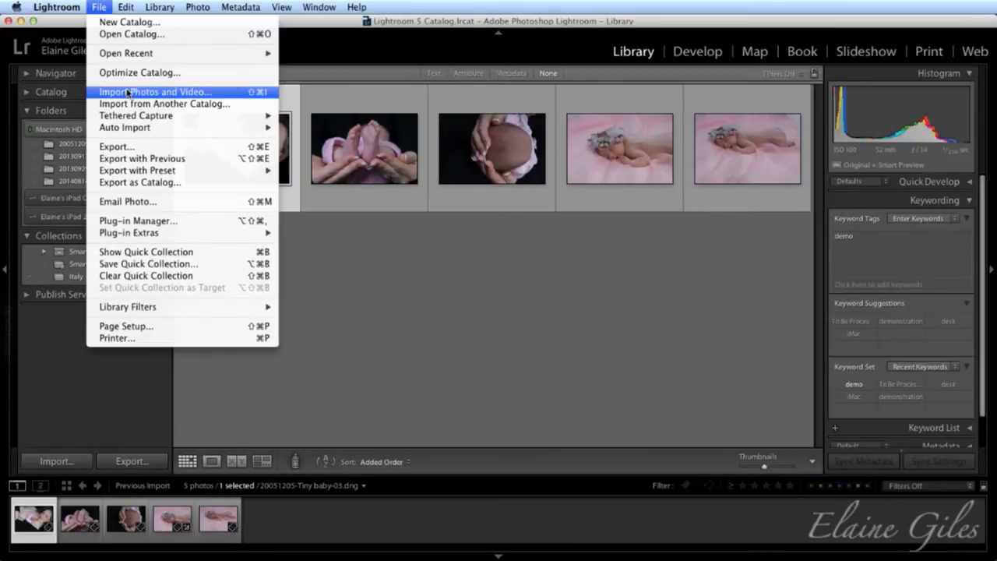
left_click(127, 93)
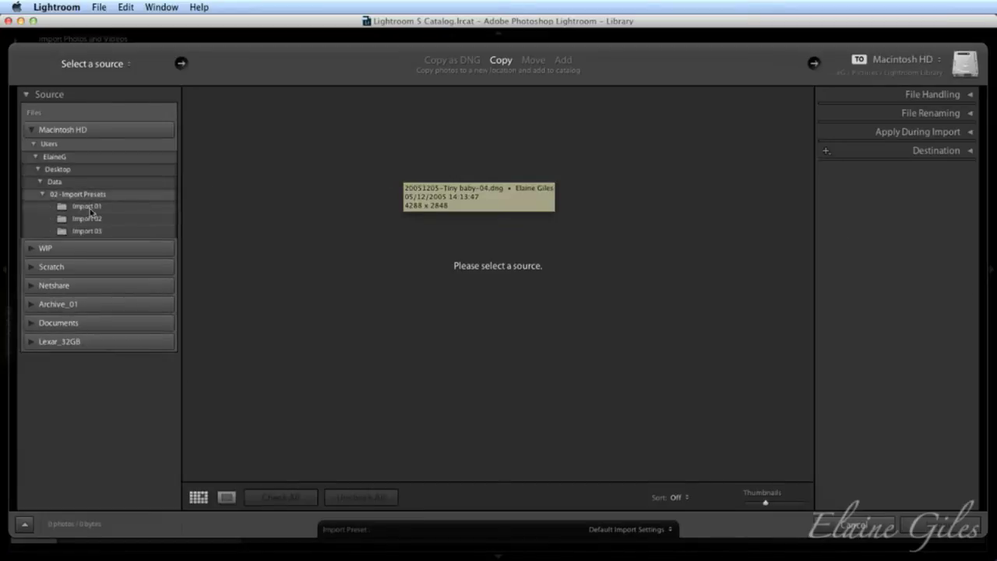
left_click(90, 220)
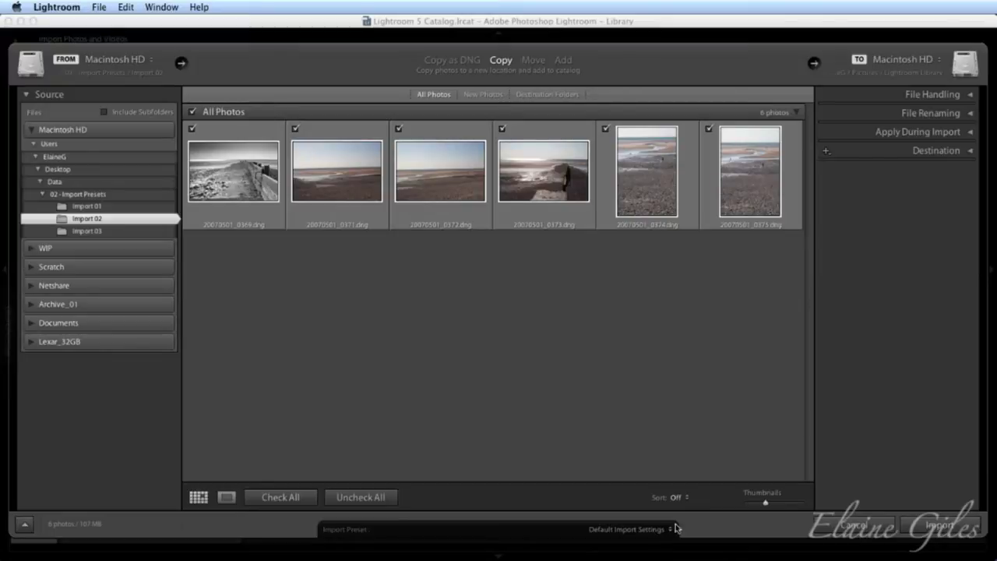
- Check the preset's file handling, renaming, metadata and destination settings, and import the checked photos from Import 02
left_click(970, 95)
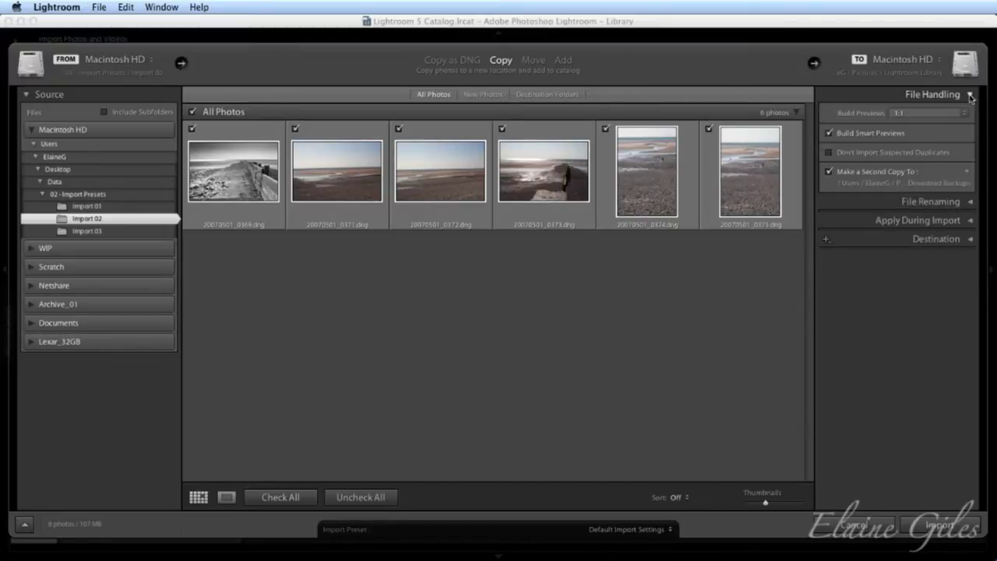
left_click(968, 203)
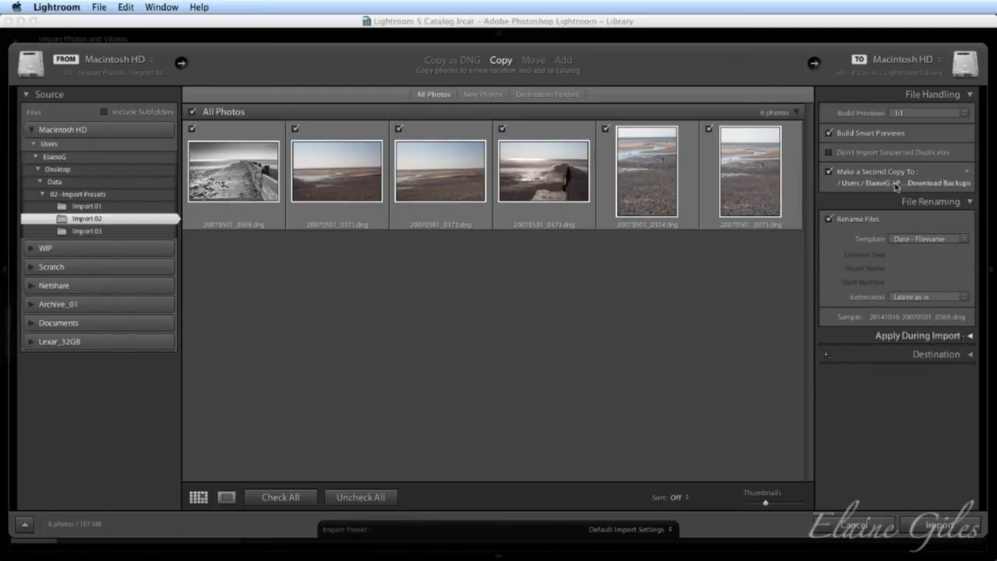
left_click(935, 336)
scroll(935, 342, "down", 1)
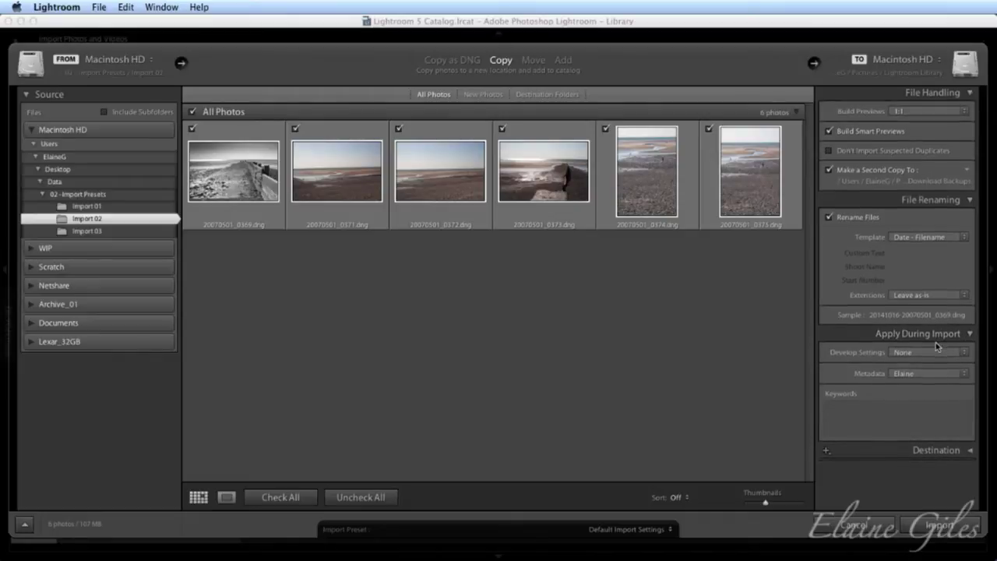
left_click(935, 450)
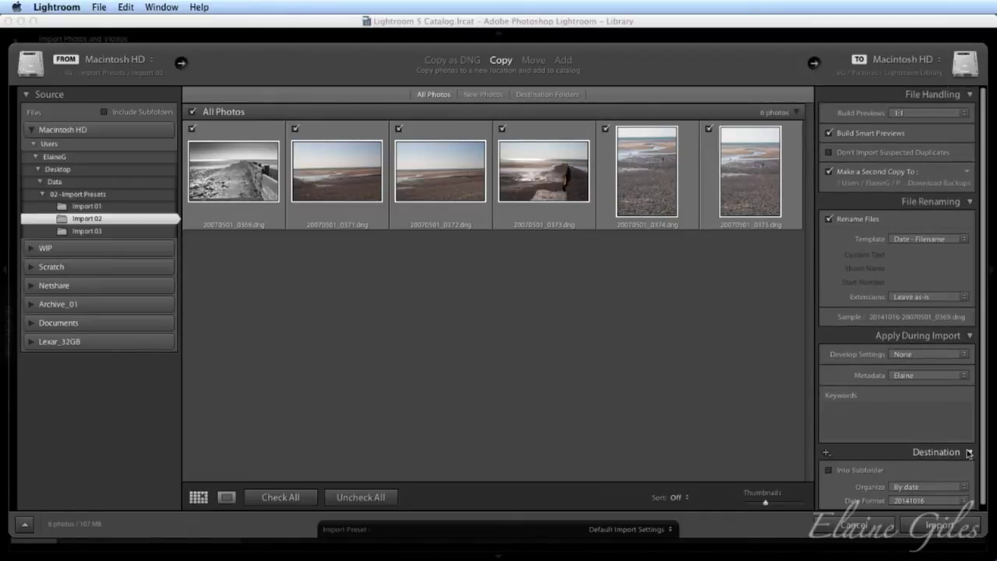
scroll(929, 422, "down", 10)
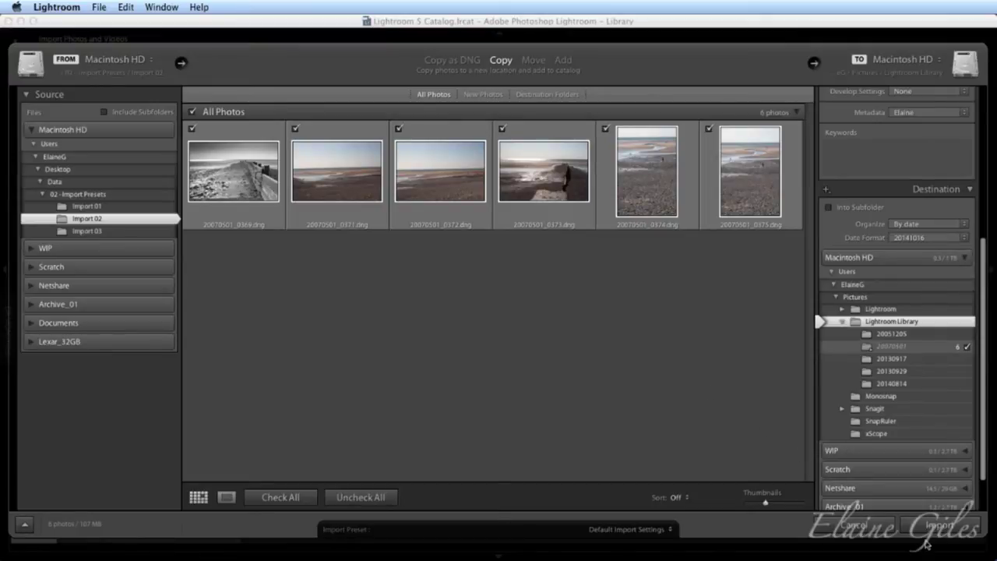
left_click(939, 525)
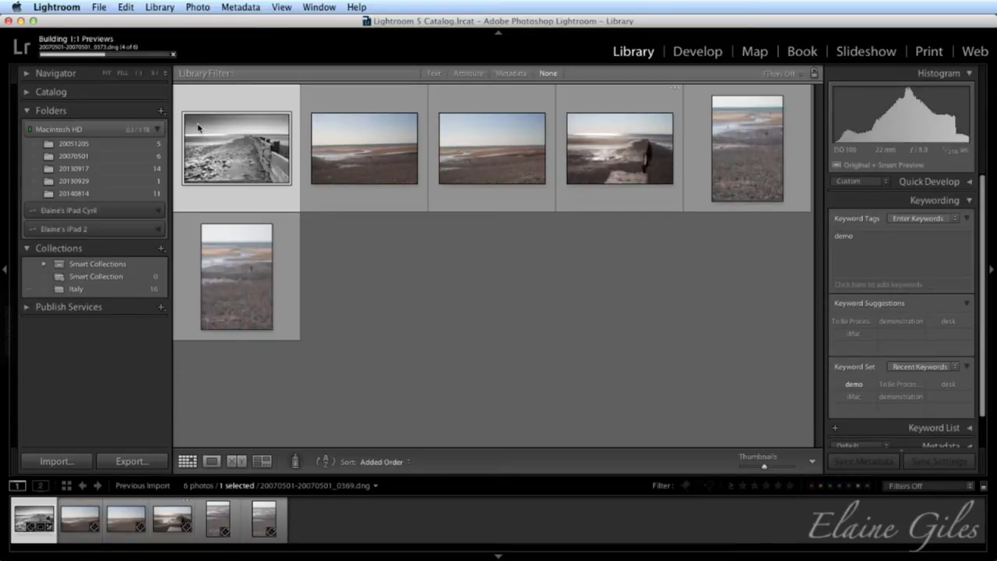
- Import all photos from the Import 03 folder using the Default Import Settings preset
left_click(98, 7)
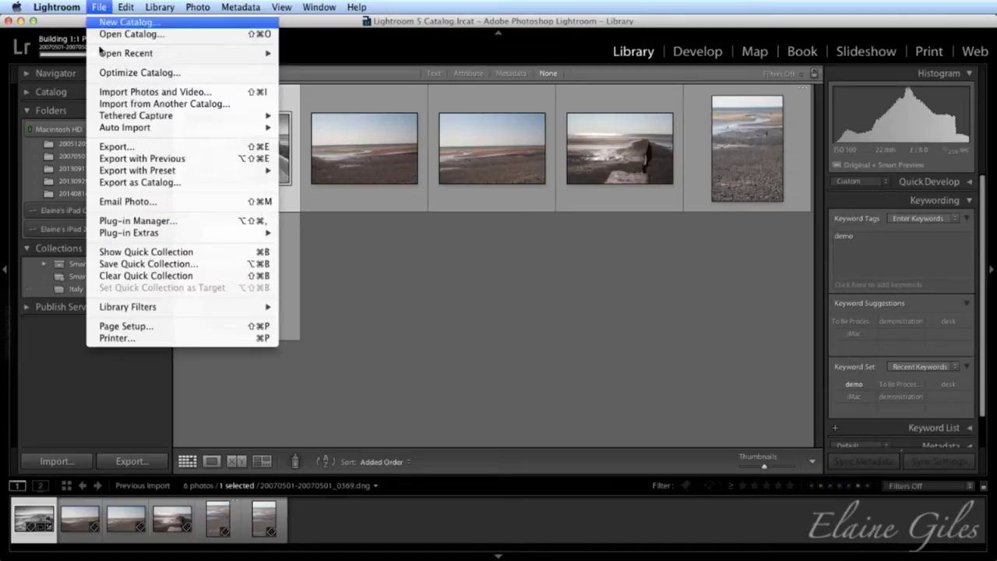
left_click(137, 93)
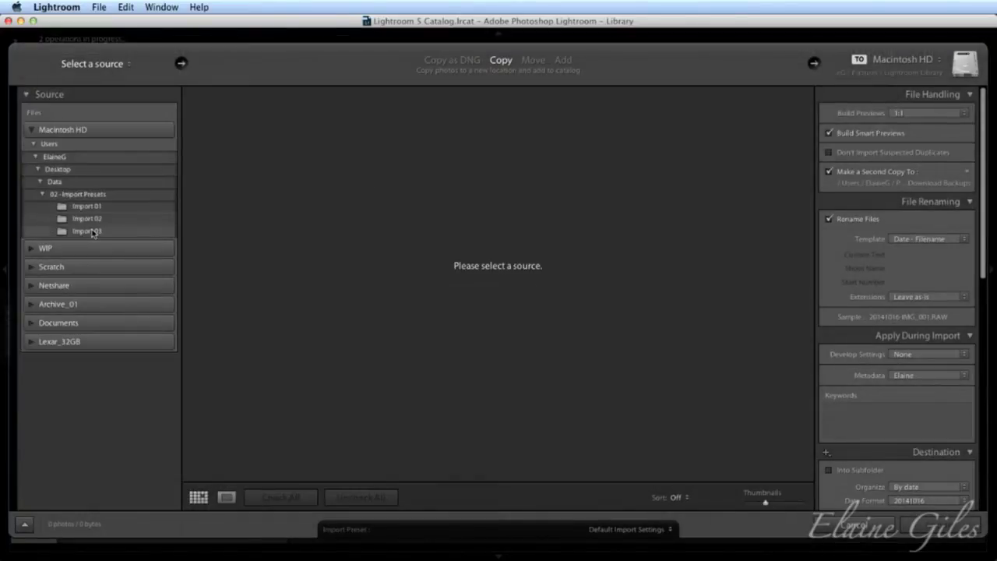
left_click(92, 230)
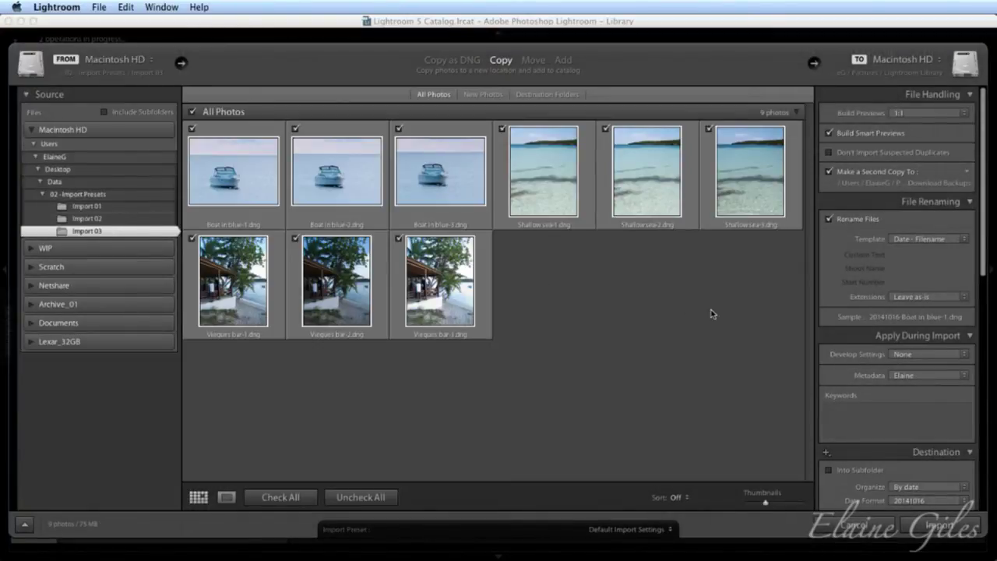
left_click(939, 524)
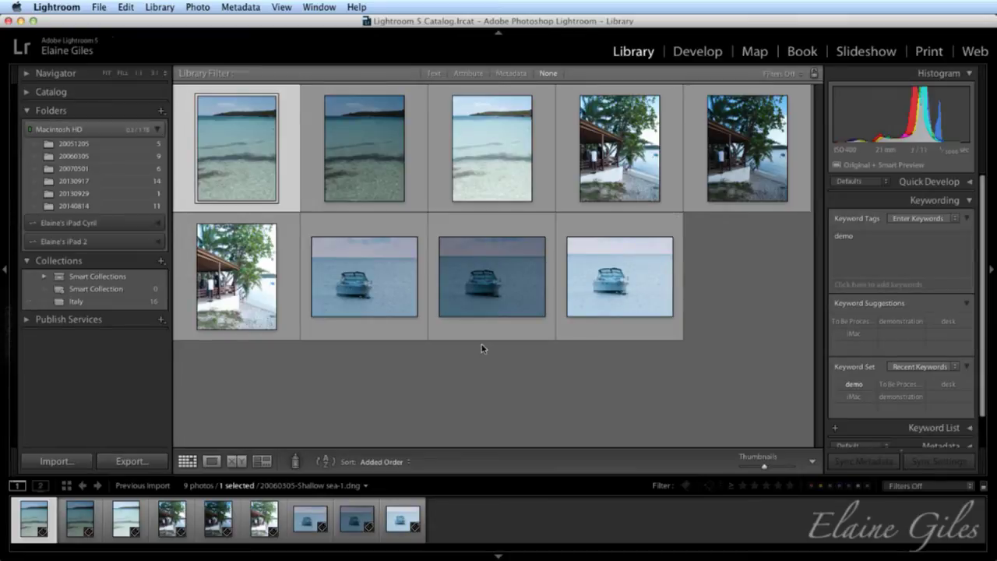
- Open the Library View Options for the grid and move the window so the first photos stay visible
right_click(232, 139)
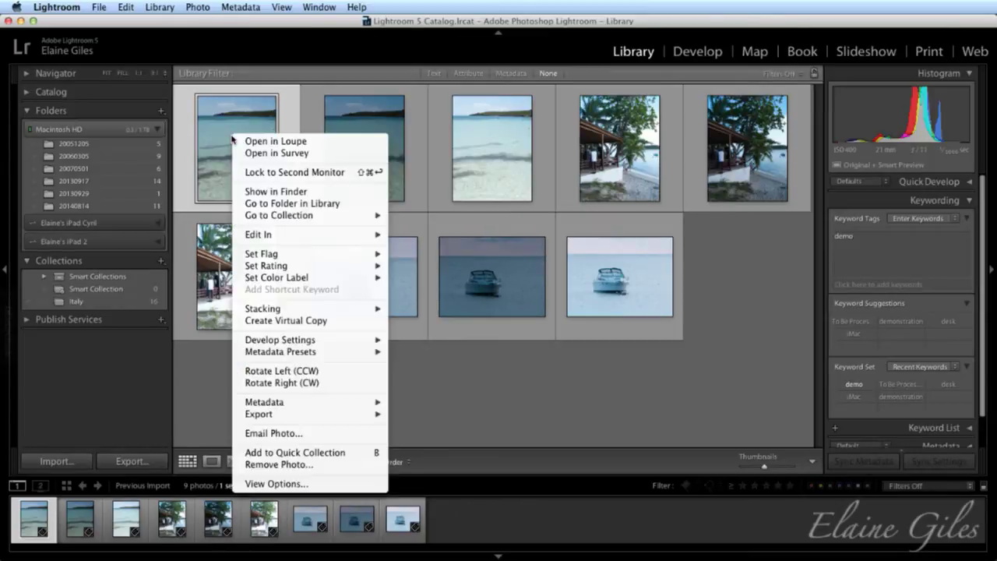
left_click(320, 484)
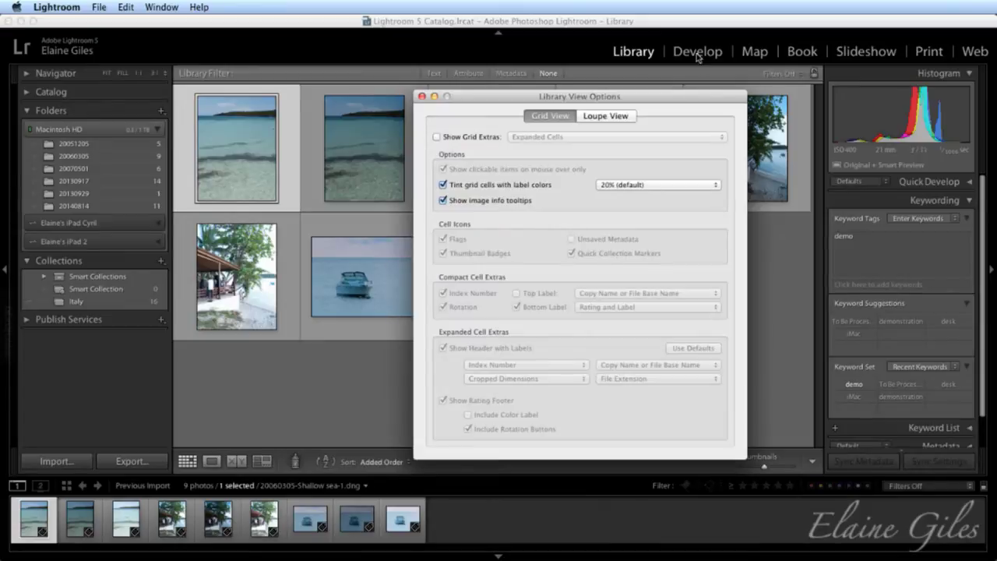
left_click_drag(680, 98, 614, 88)
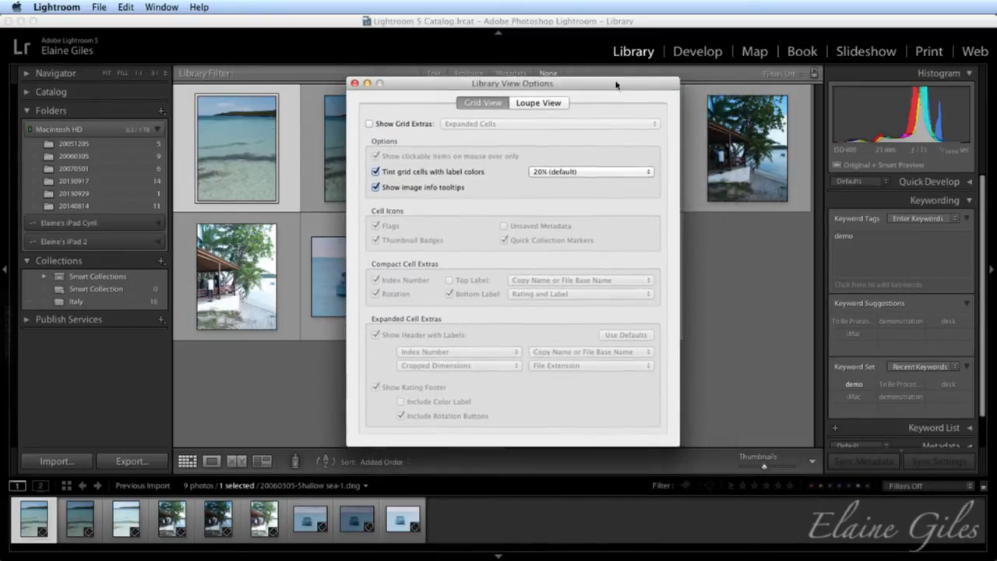
left_click_drag(591, 92, 682, 80)
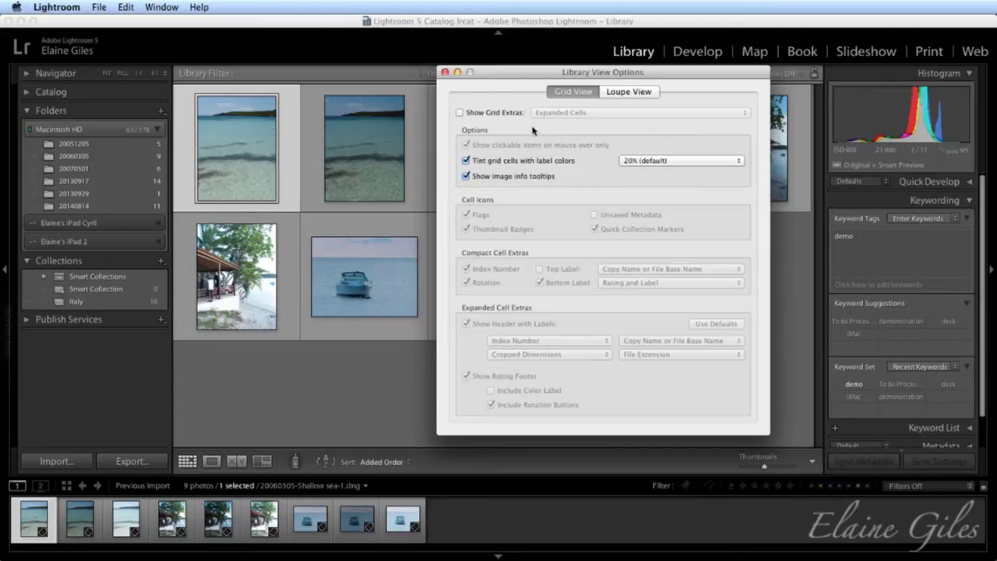
- Turn on the grid extras and try Compact Cells before switching back to Expanded Cells
left_click(459, 114)
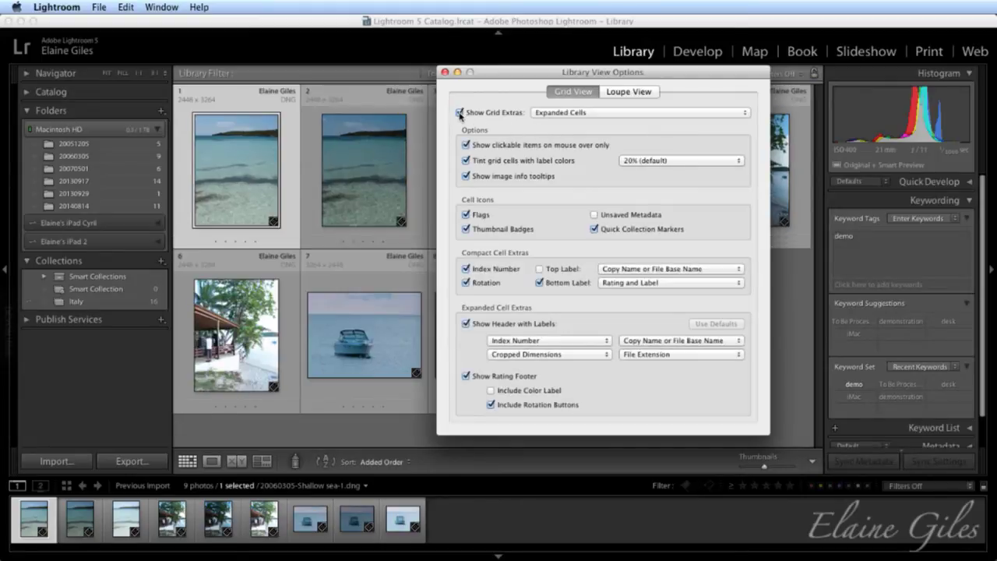
left_click(582, 113)
left_click(582, 103)
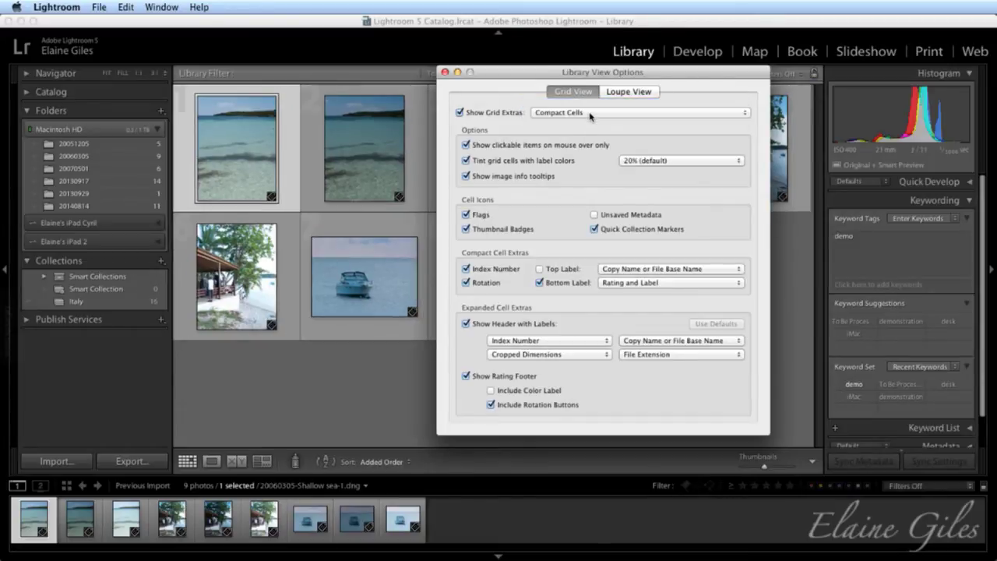
left_click(589, 114)
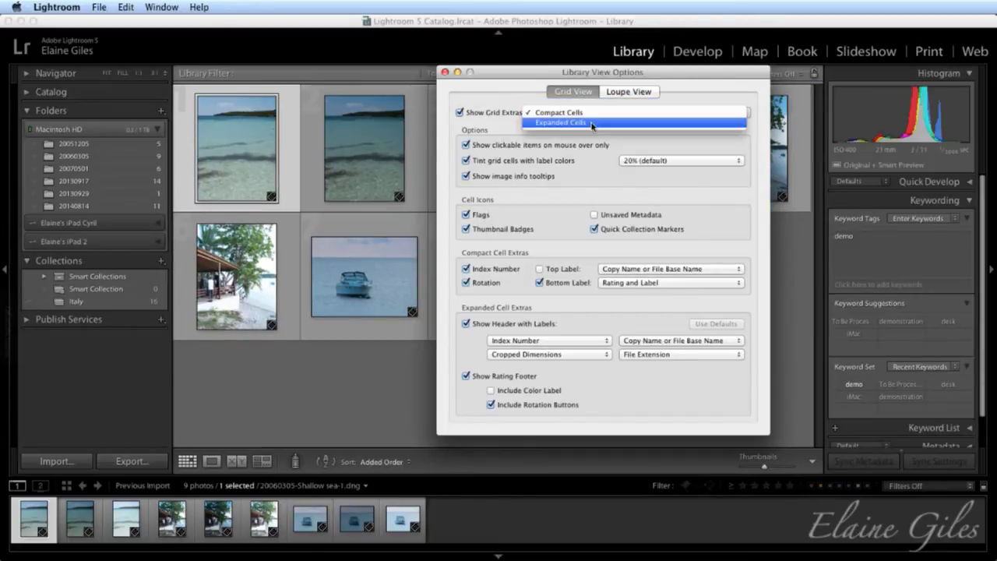
left_click(592, 127)
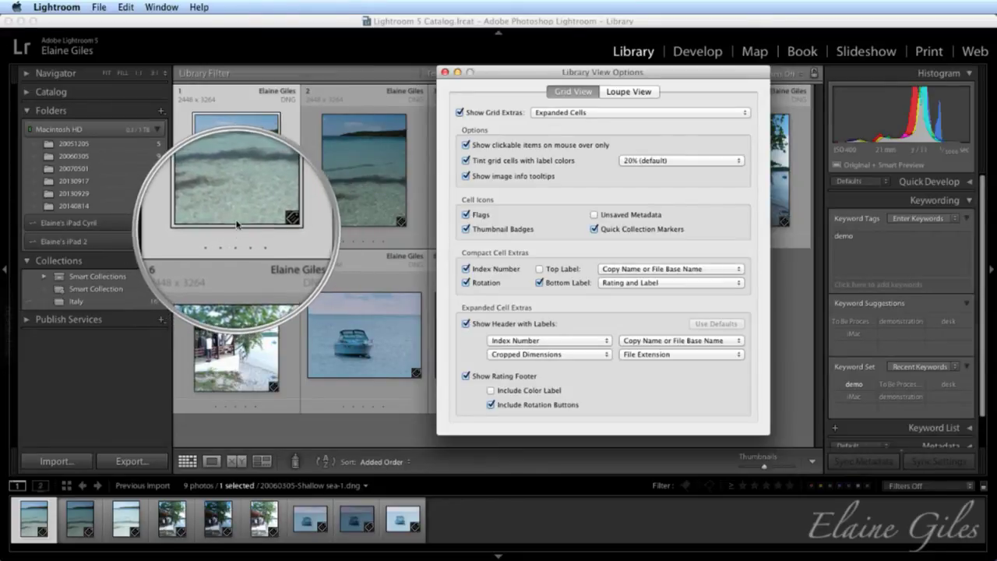
key("alt")
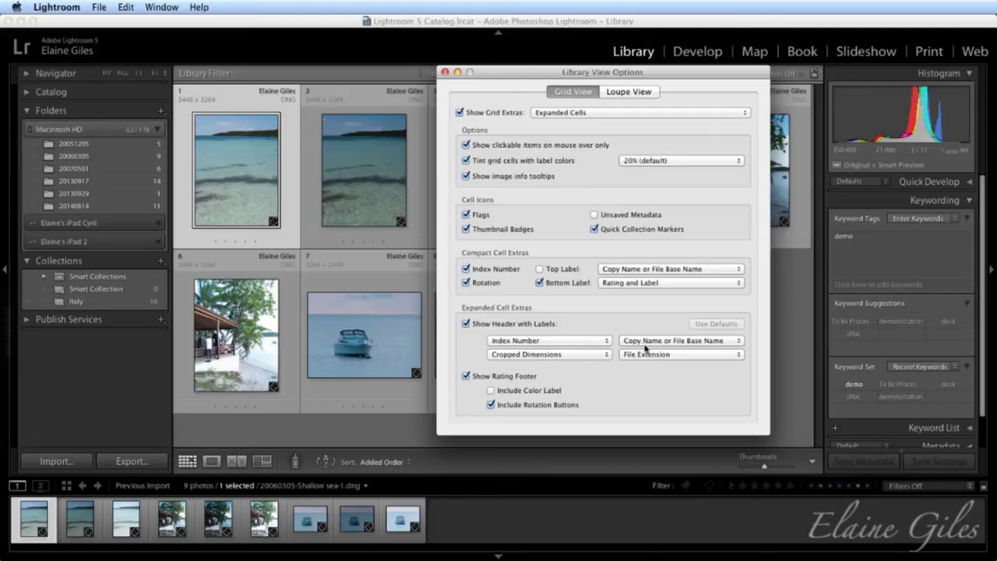
- Look through the label choices for the first expanded cell header field and turn the grid extras off
left_click(584, 342)
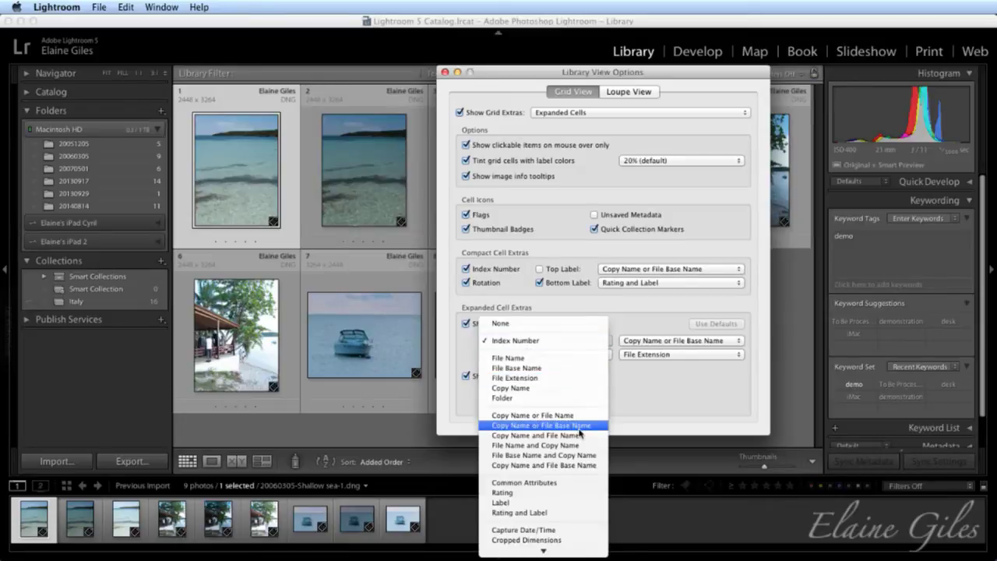
scroll(579, 430, "down", 5)
scroll(579, 433, "down", 5)
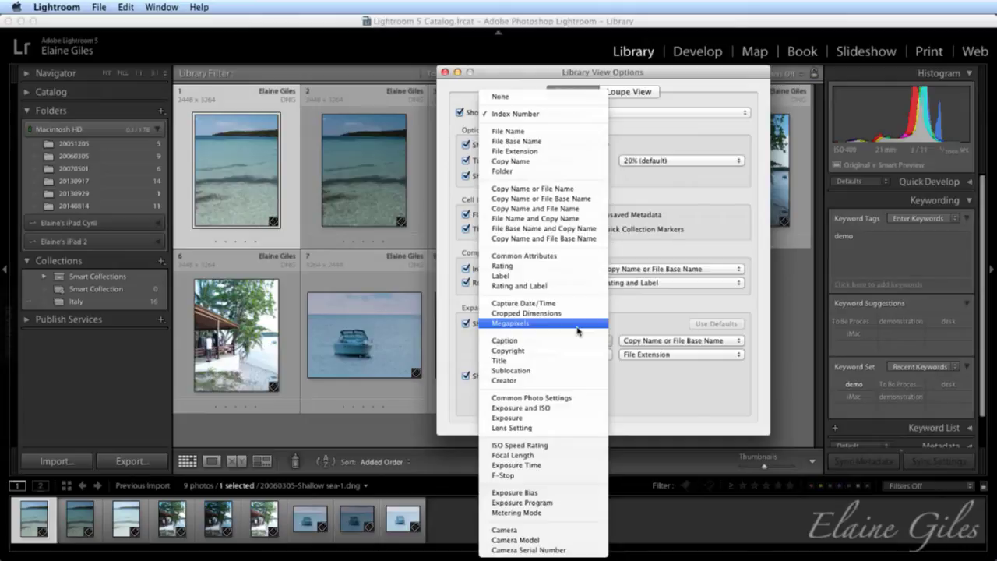
left_click(662, 403)
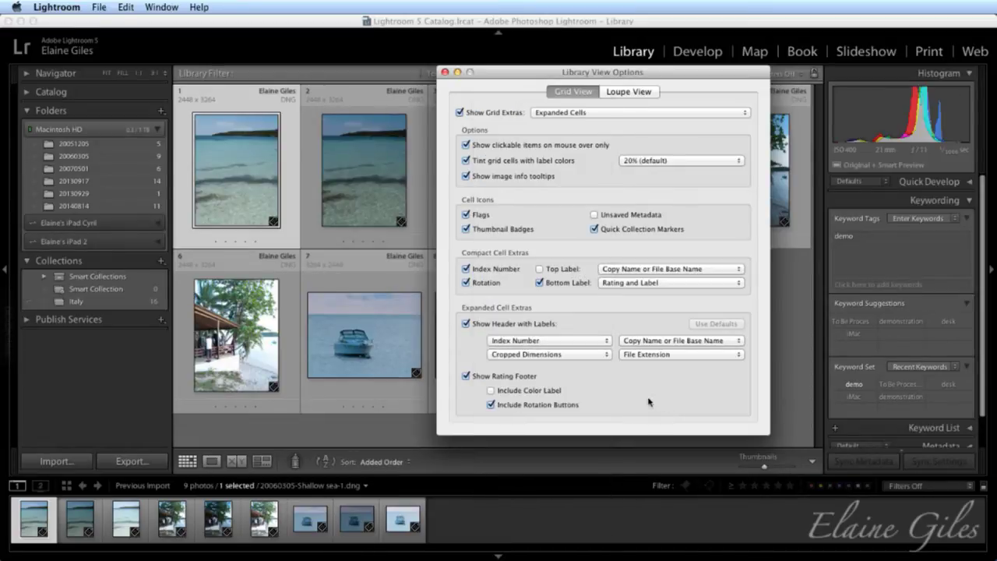
left_click(503, 116)
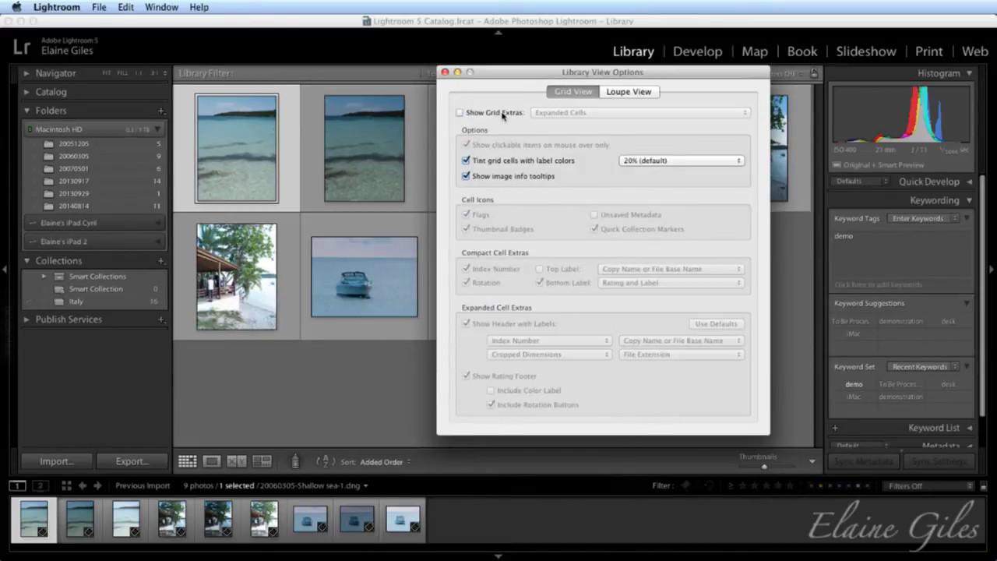
- Show the Loupe View options and turn on the info overlay with Info 1, keeping the photo visible beside the window
left_click(628, 92)
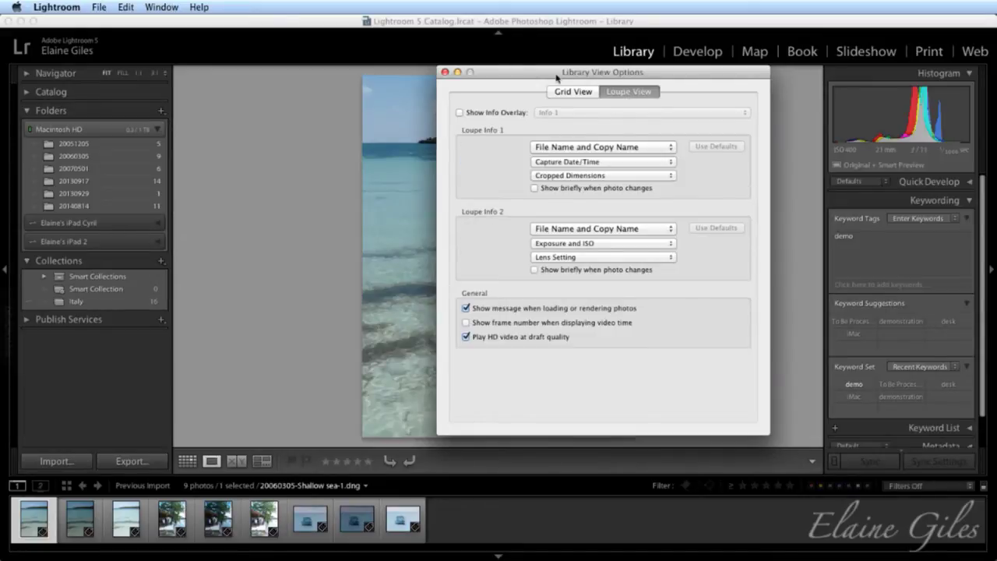
left_click_drag(557, 75, 717, 80)
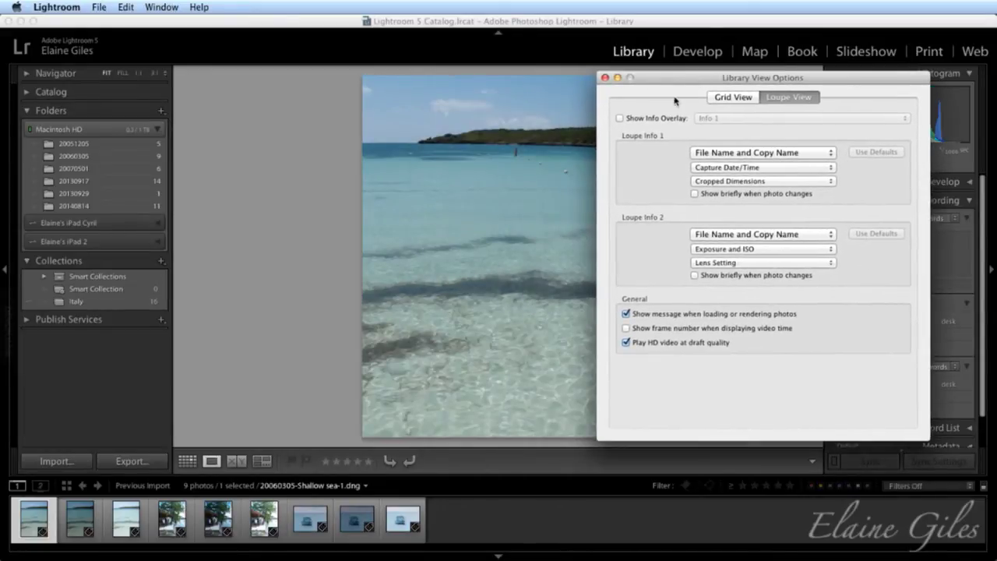
left_click(637, 120)
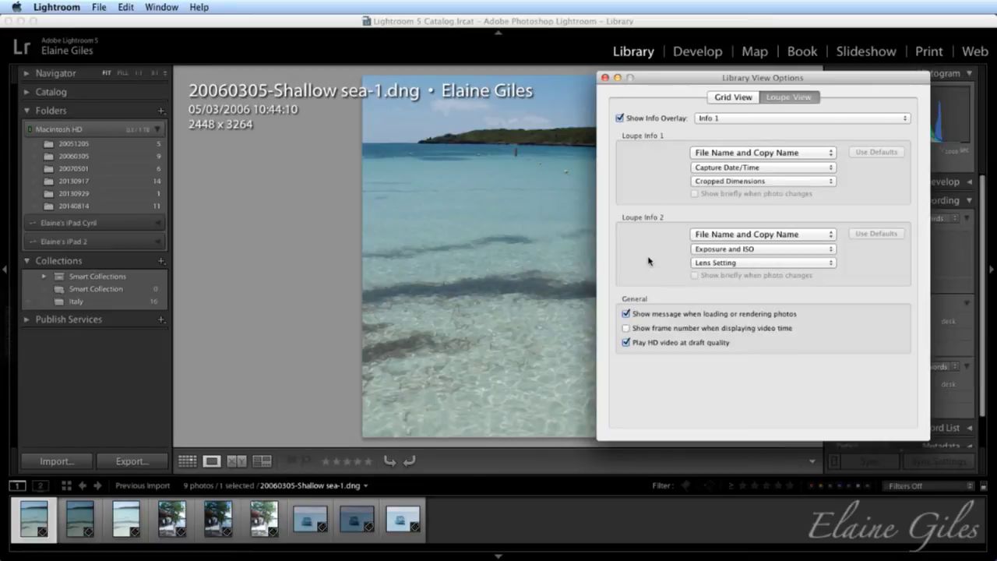
left_click(737, 119)
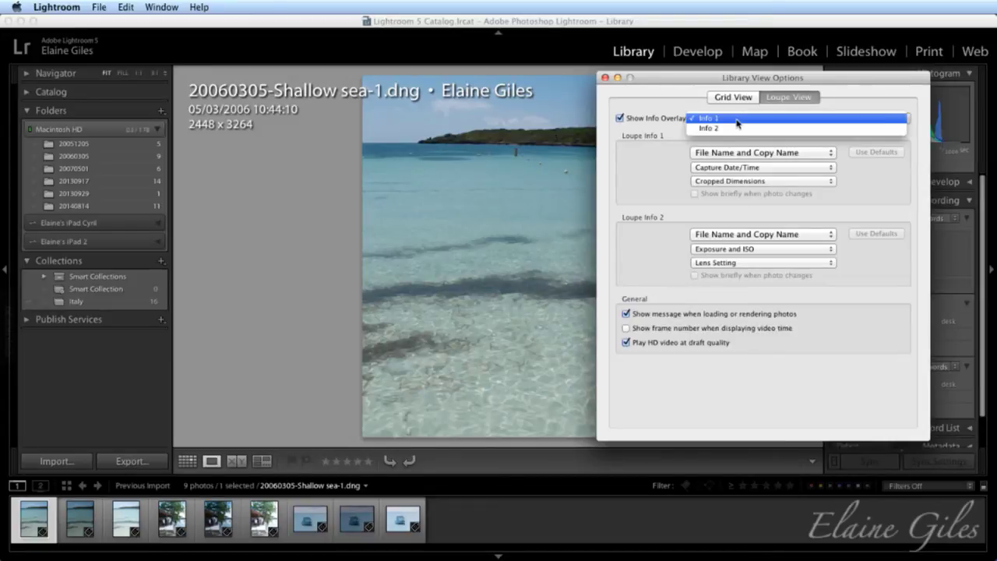
left_click(673, 189)
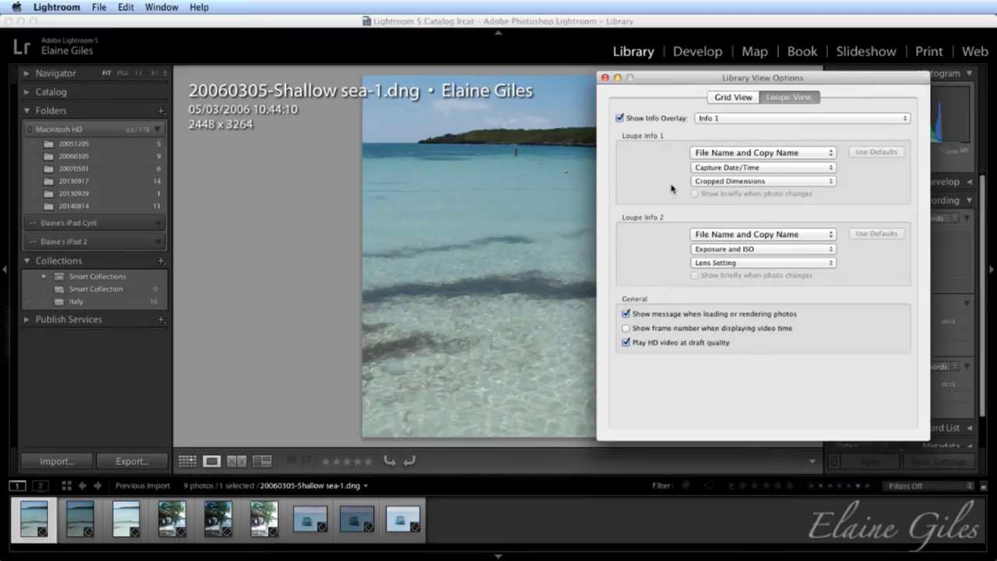
- Switch the loupe info overlay to Info 2 and look through the choices for the second line of Loupe Info 1
left_click(726, 122)
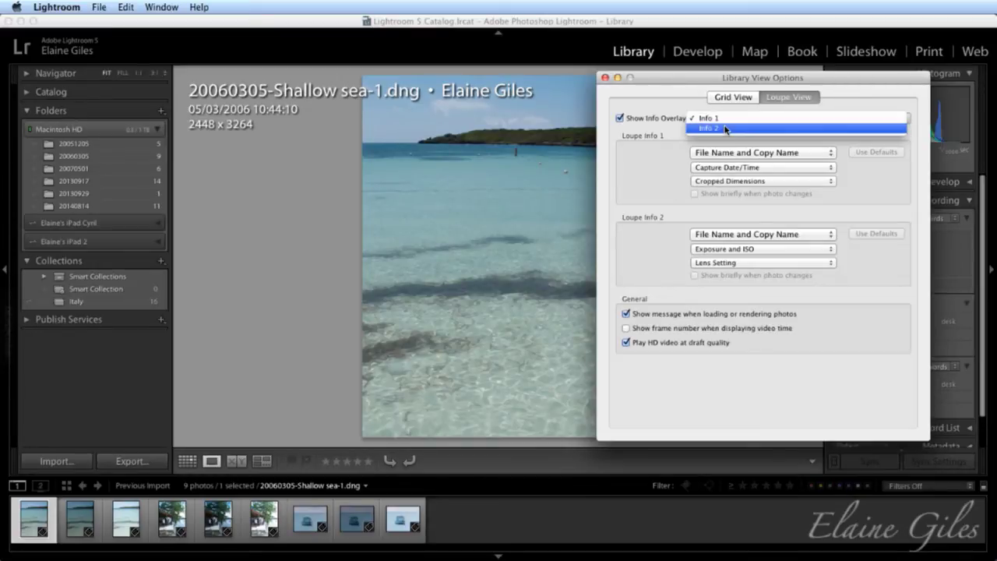
key("Return")
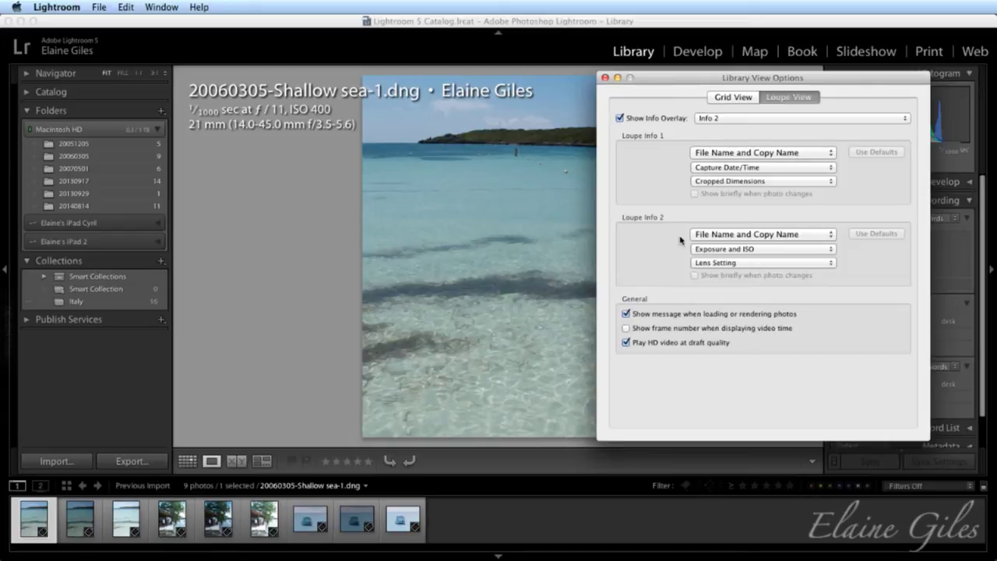
left_click(724, 169)
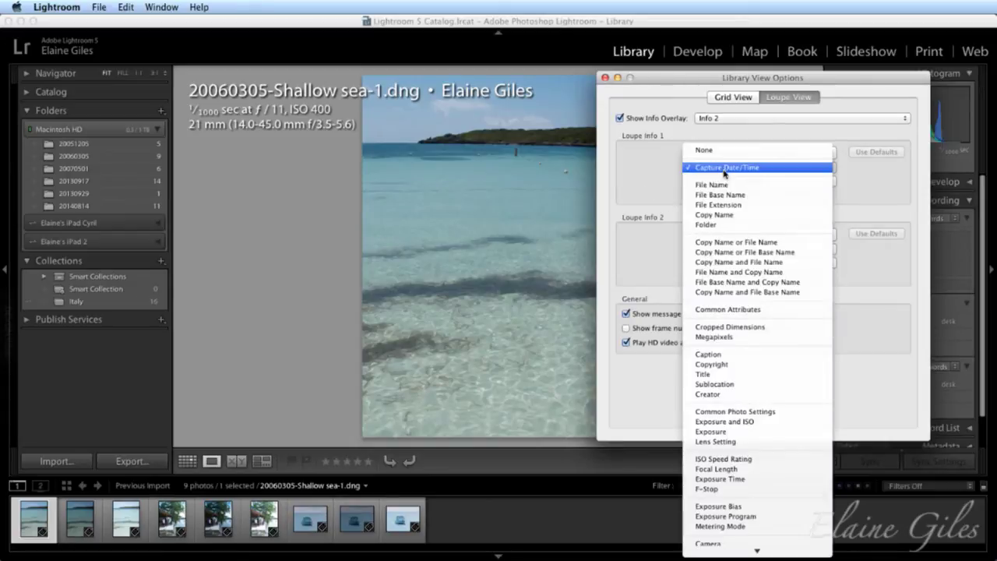
scroll(750, 217, "down", 1)
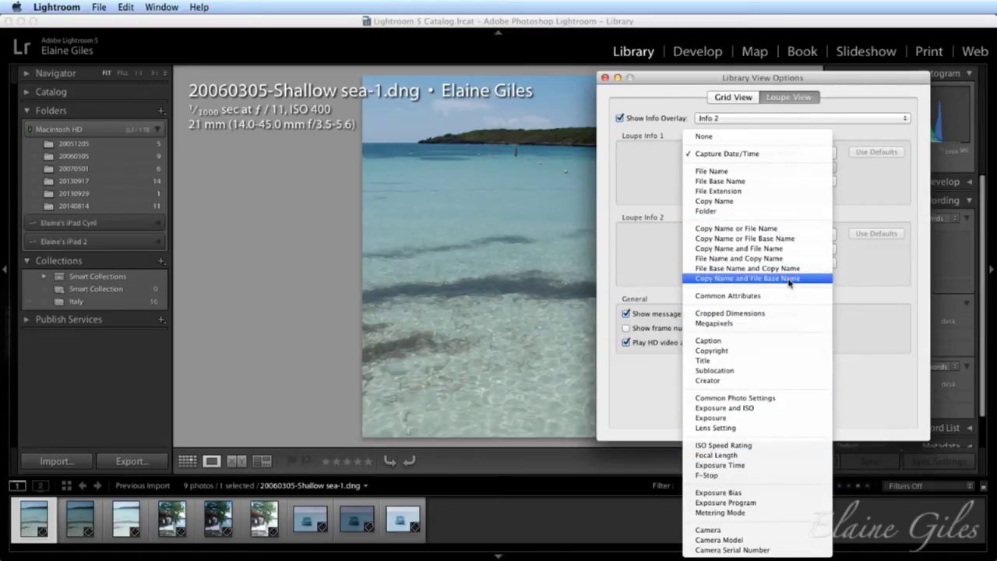
- Turn off the loupe info overlay and close the Library View Options
left_click(863, 189)
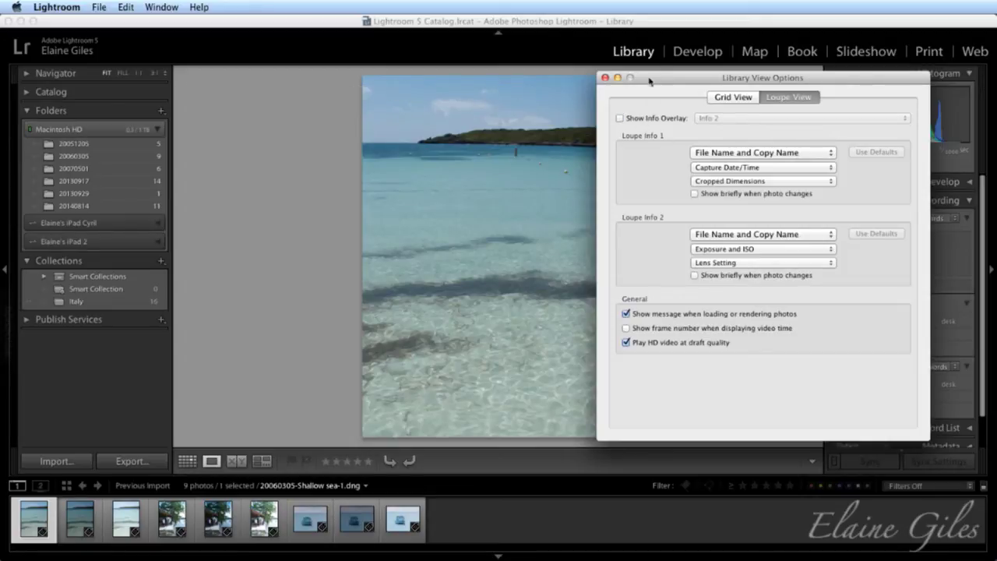
left_click_drag(667, 82, 397, 72)
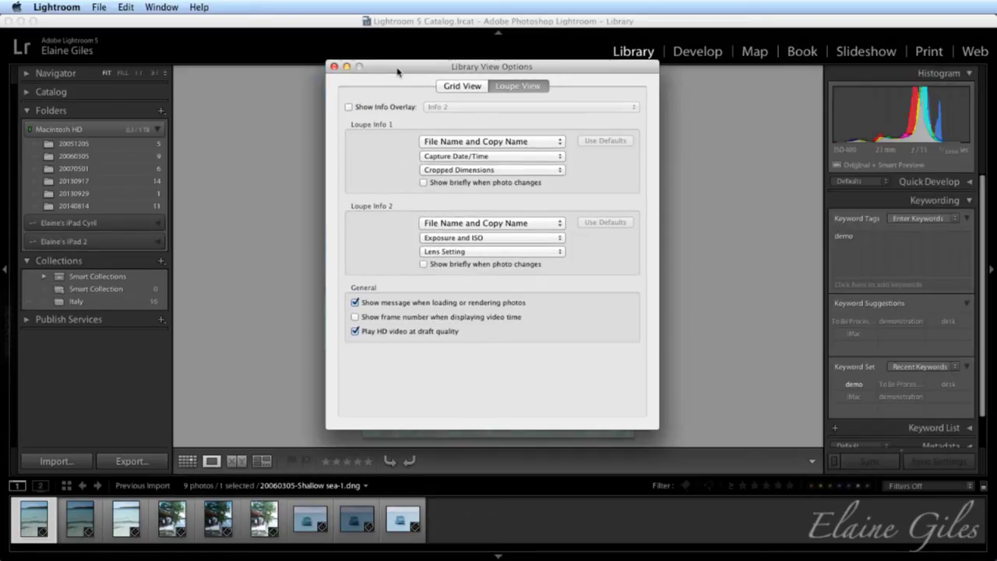
left_click(334, 67)
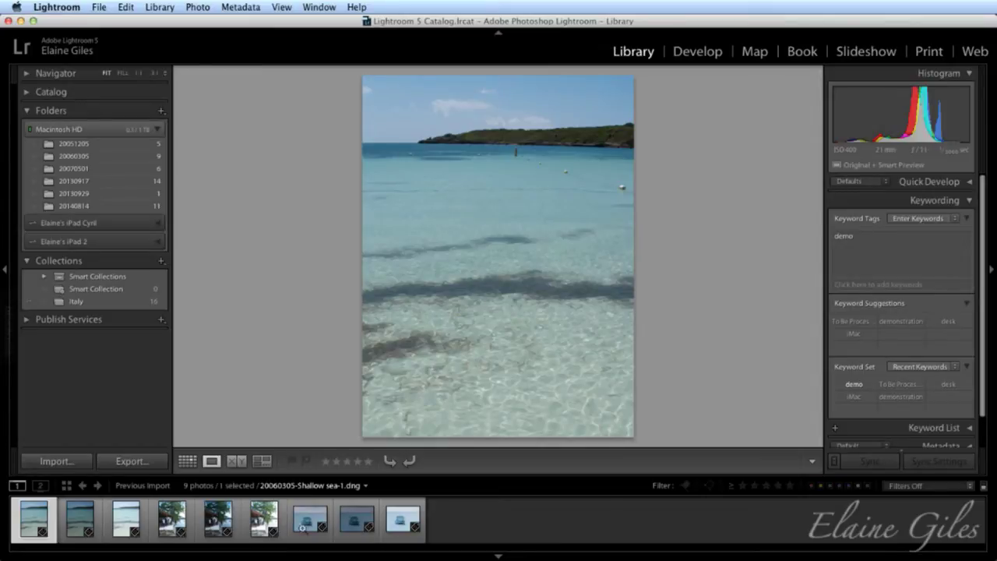
- Create a virtual copy of the photo 20060305-Vieques bar-3.dng
left_click(261, 523)
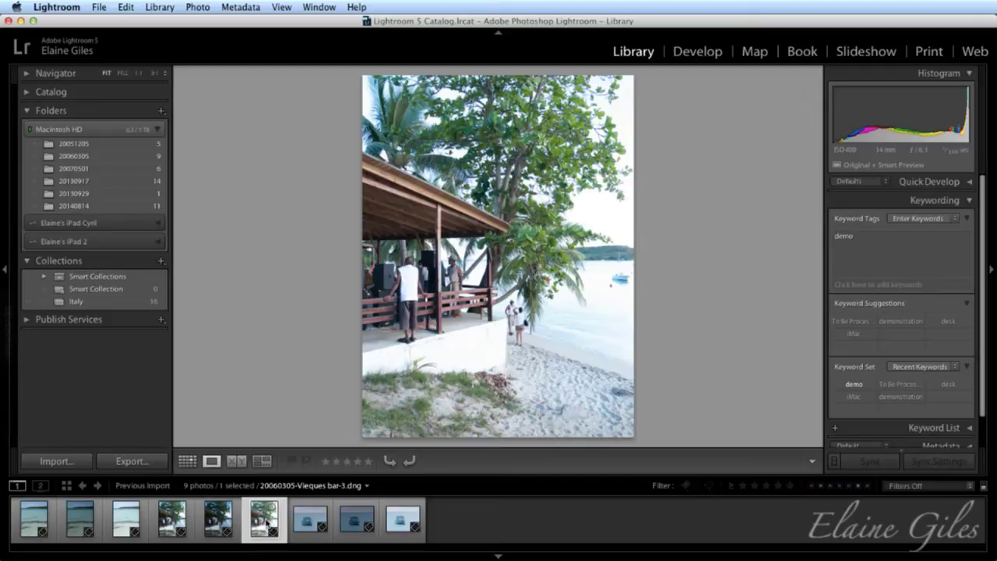
right_click(259, 513)
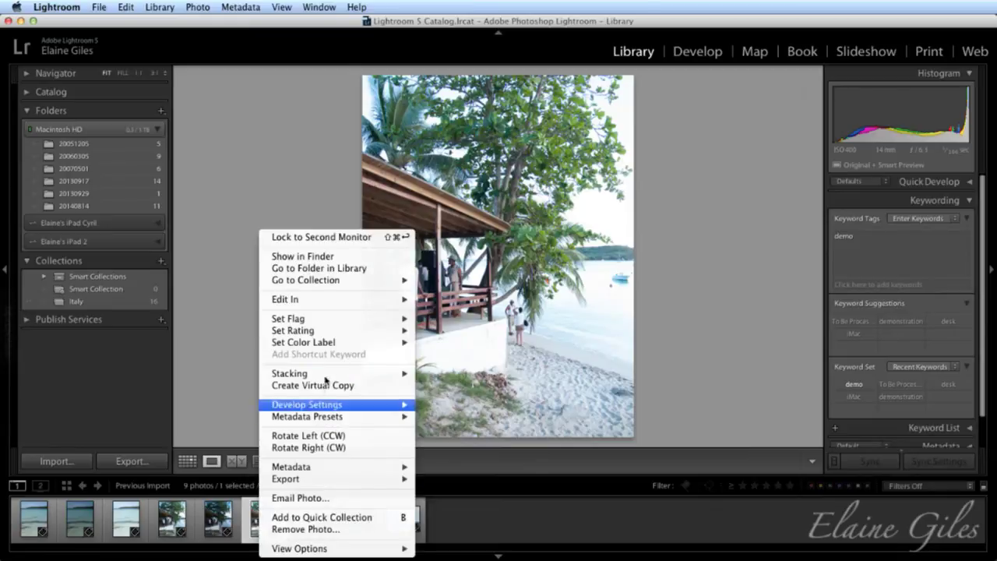
left_click(326, 386)
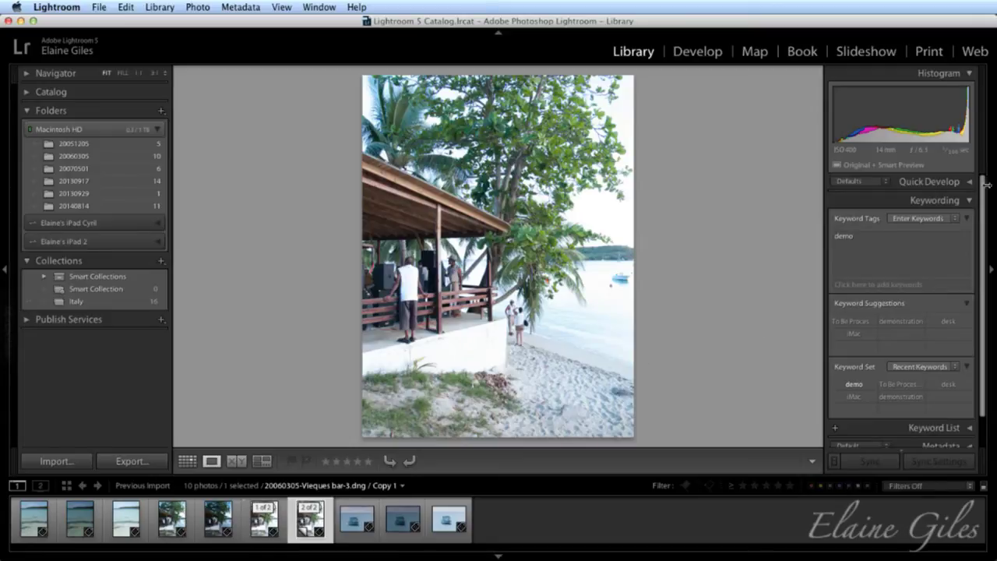
- Collapse the Keywording section and briefly view the Quick Develop controls
left_click(968, 202)
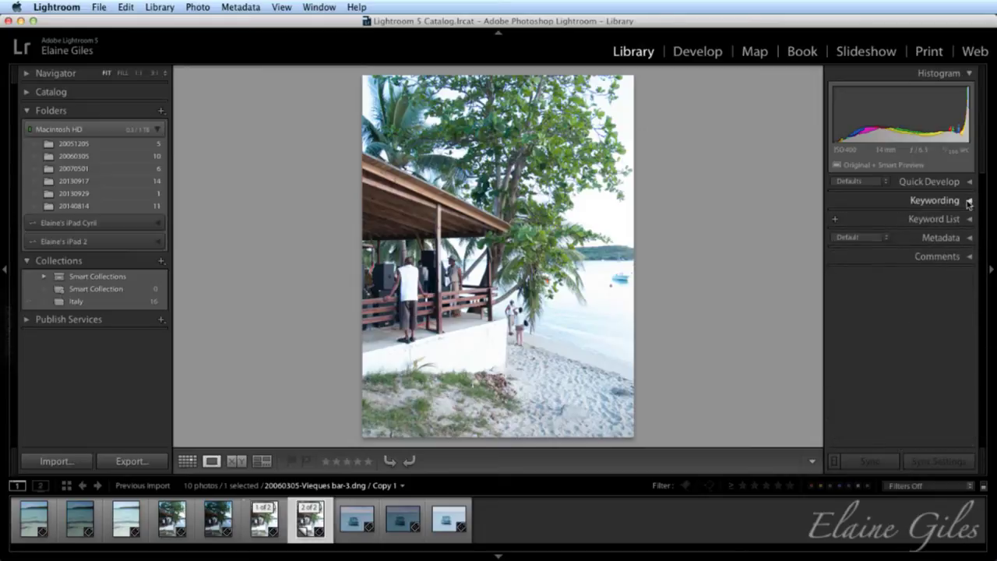
left_click(970, 181)
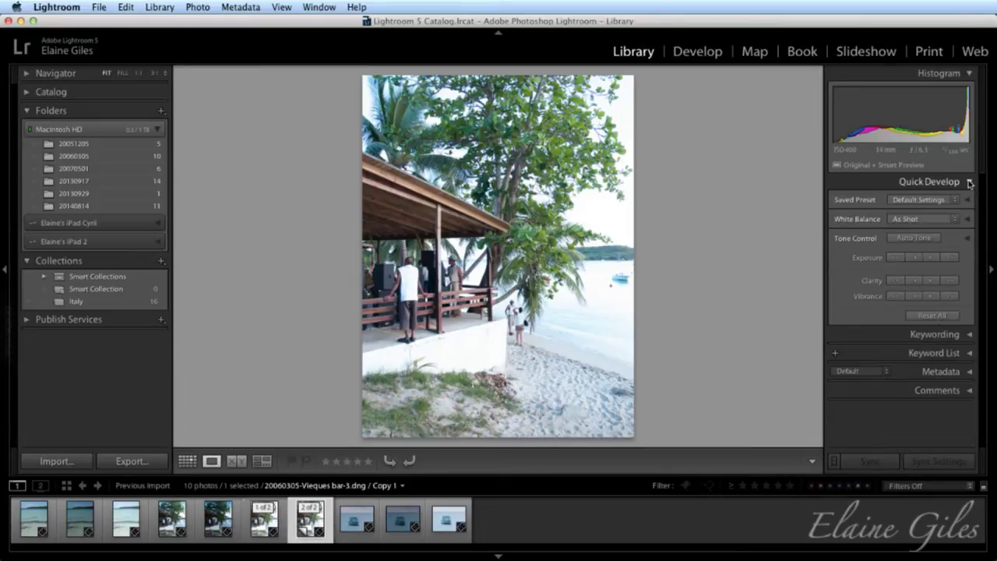
left_click(970, 182)
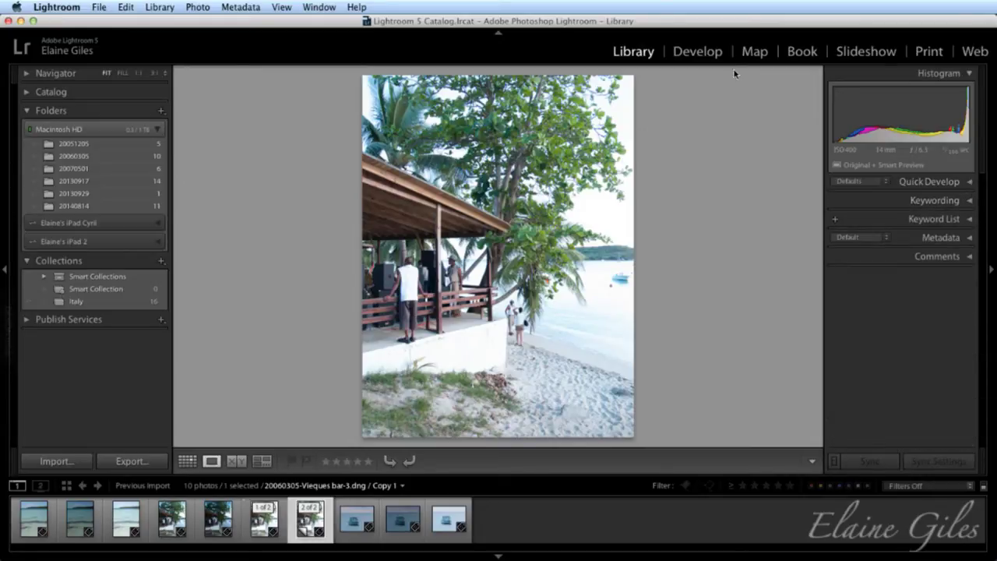
- In the Develop module, convert the virtual copy to black and white and set its Temp to 15571 and Tint to -135
left_click(698, 52)
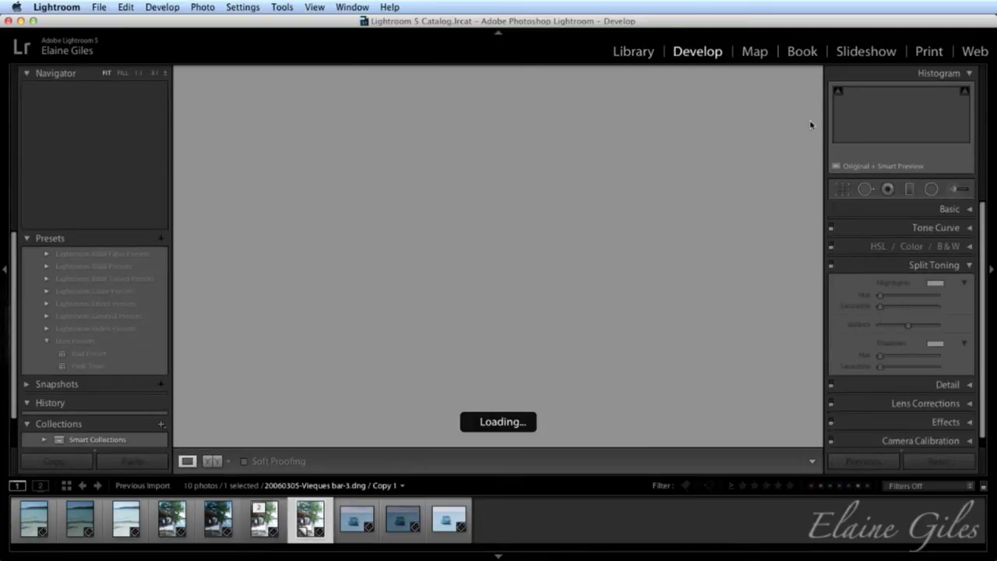
left_click(964, 210)
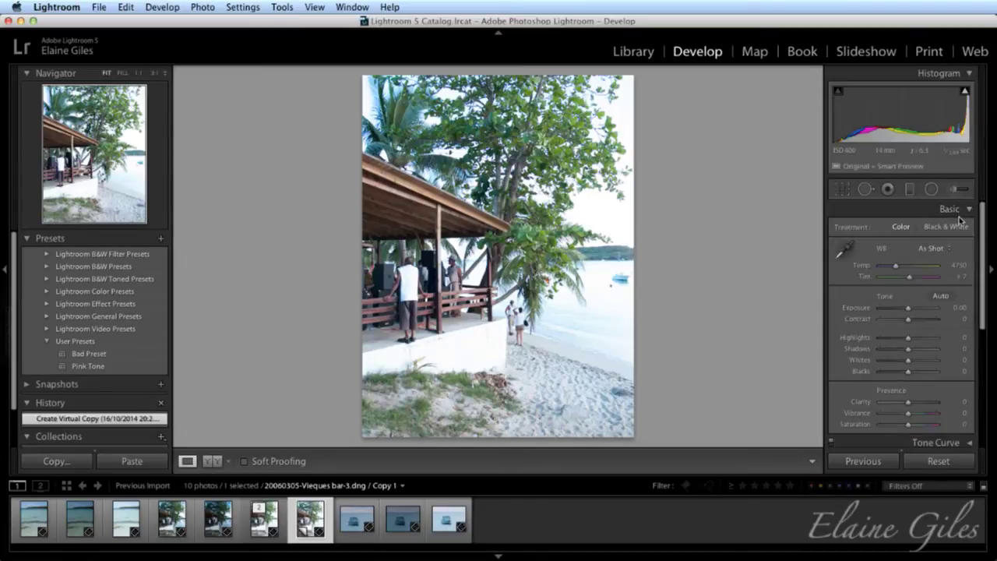
left_click(946, 227)
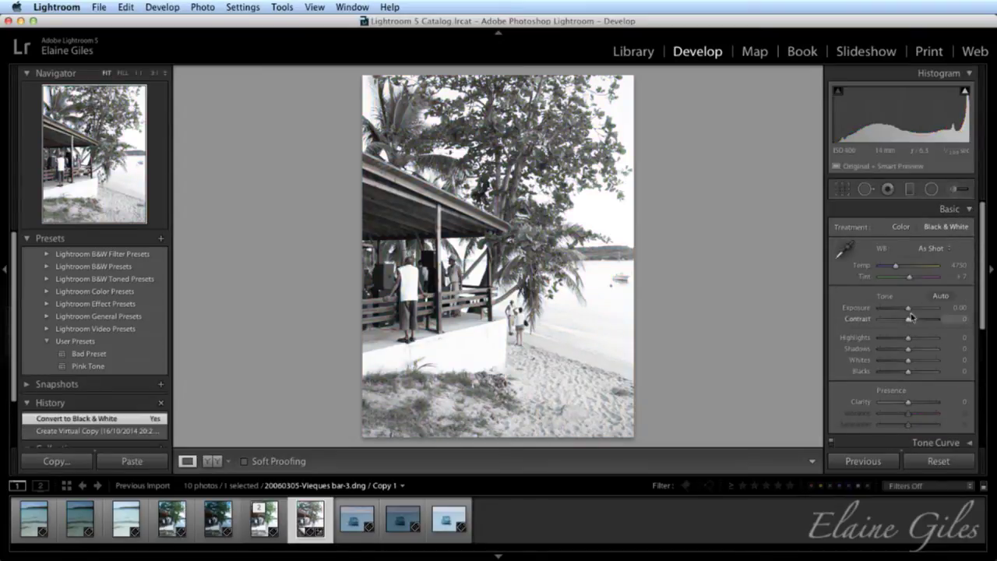
left_click_drag(894, 267, 882, 287)
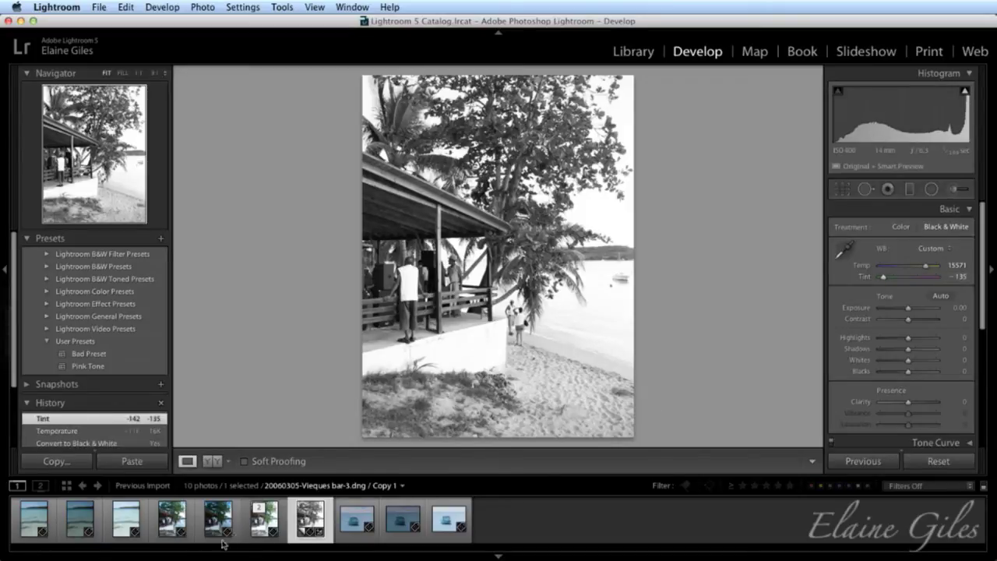
- Create another virtual copy of the color original and set Exposure to -1.20, Highlights to +21, Shadows to +36 and Temp to 5290
left_click(267, 528)
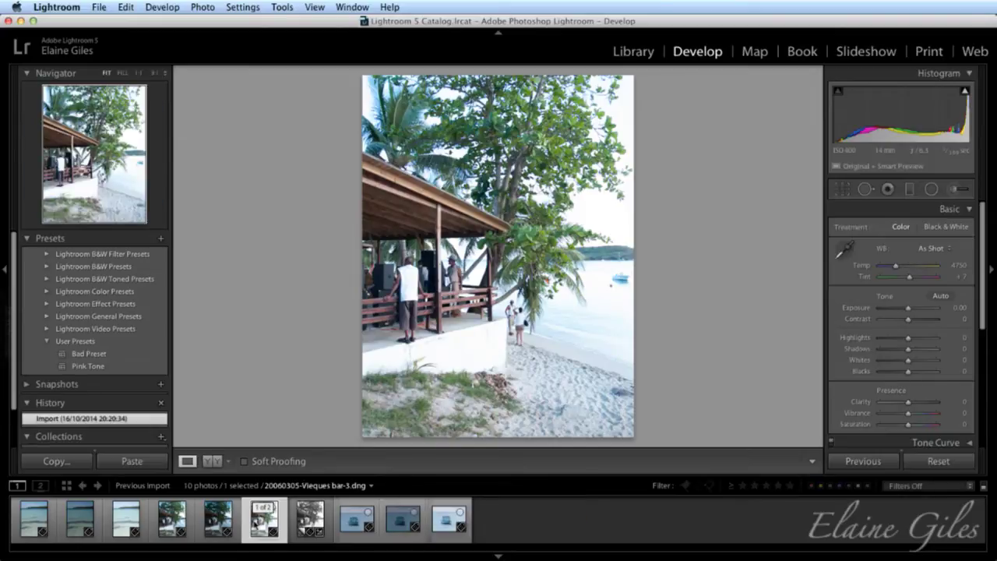
right_click(253, 522)
left_click(316, 385)
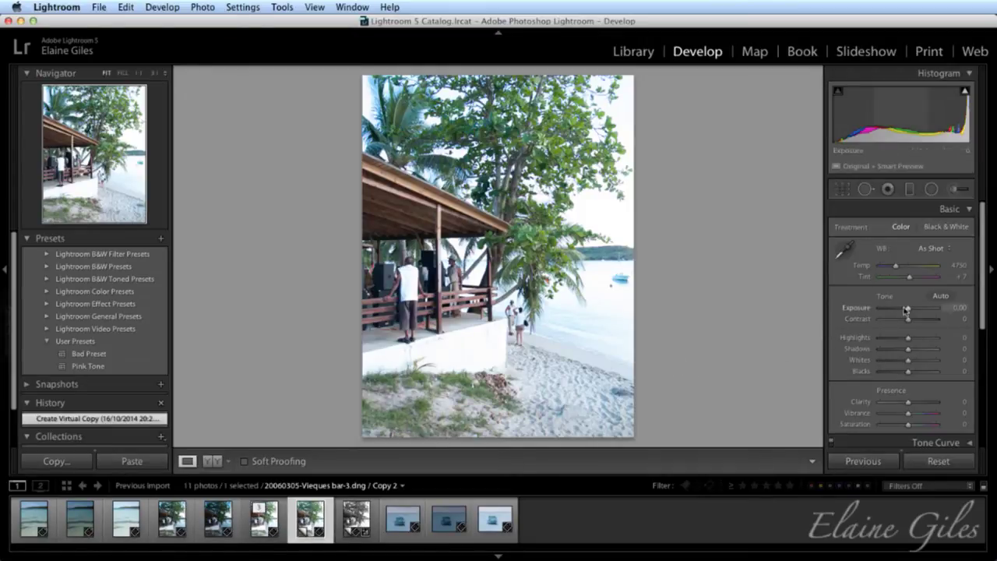
left_click_drag(908, 310, 917, 351)
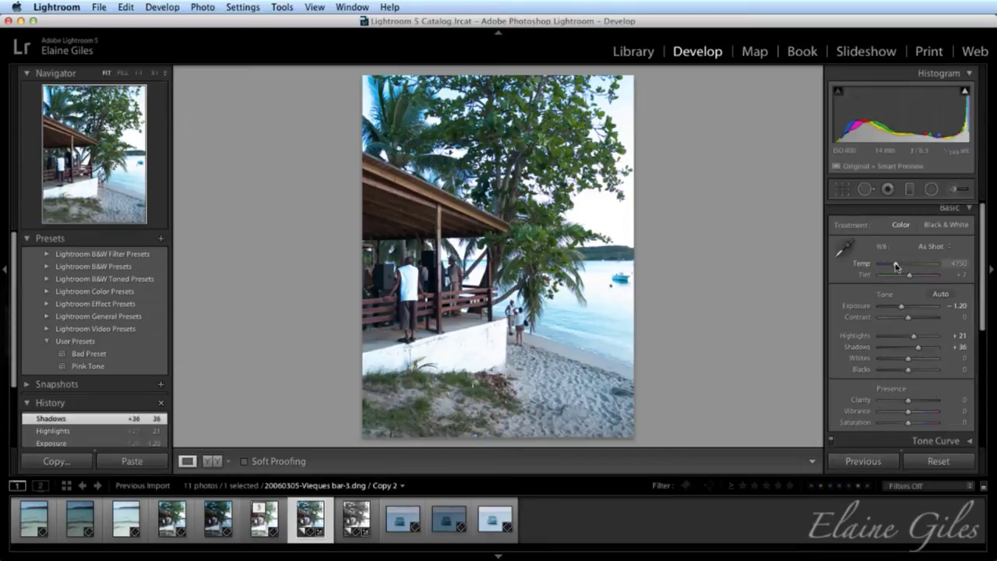
left_click_drag(894, 265, 899, 266)
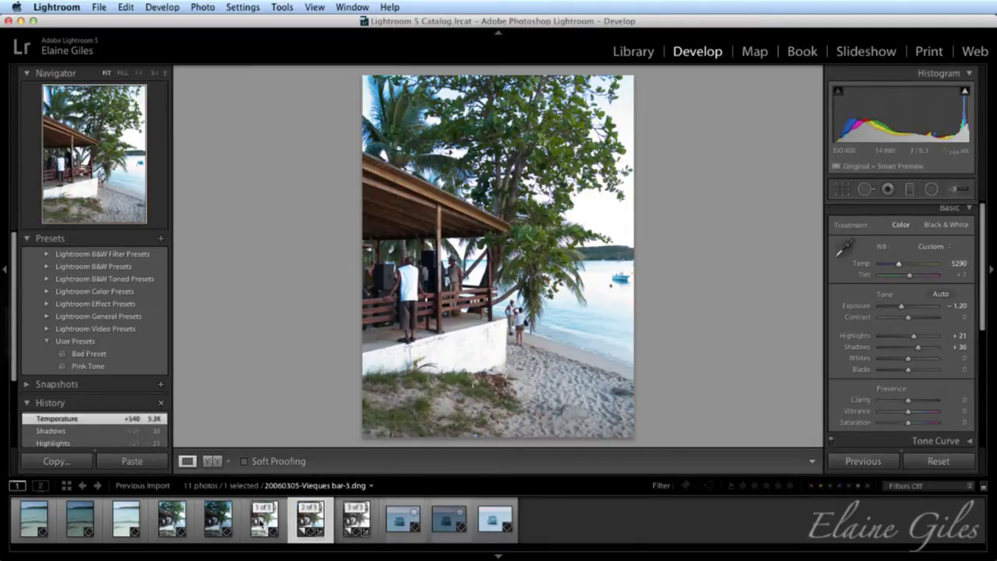
- Compare the original bar photo with its adjusted color copy and its black-and-white copy
left_click(263, 523)
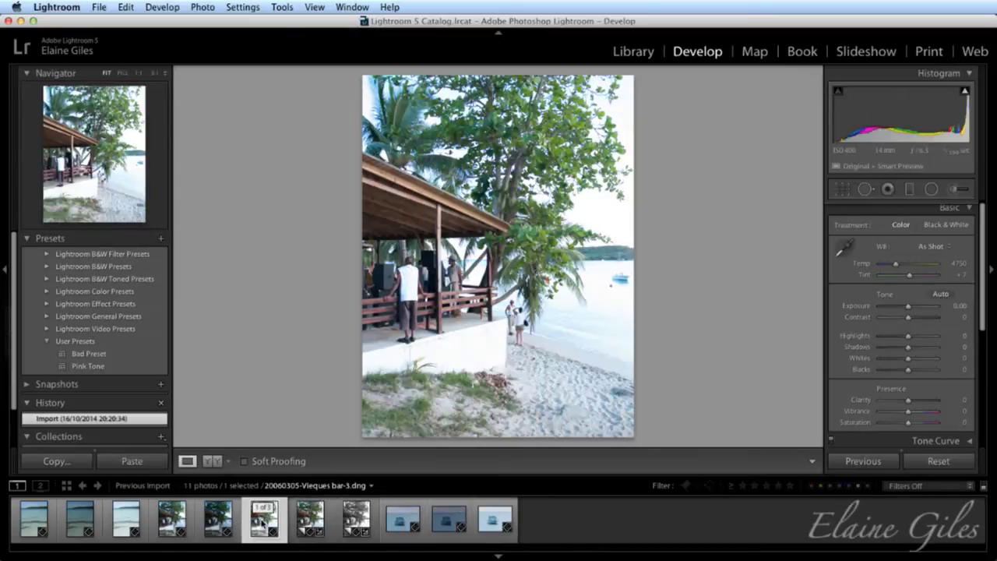
left_click(310, 526)
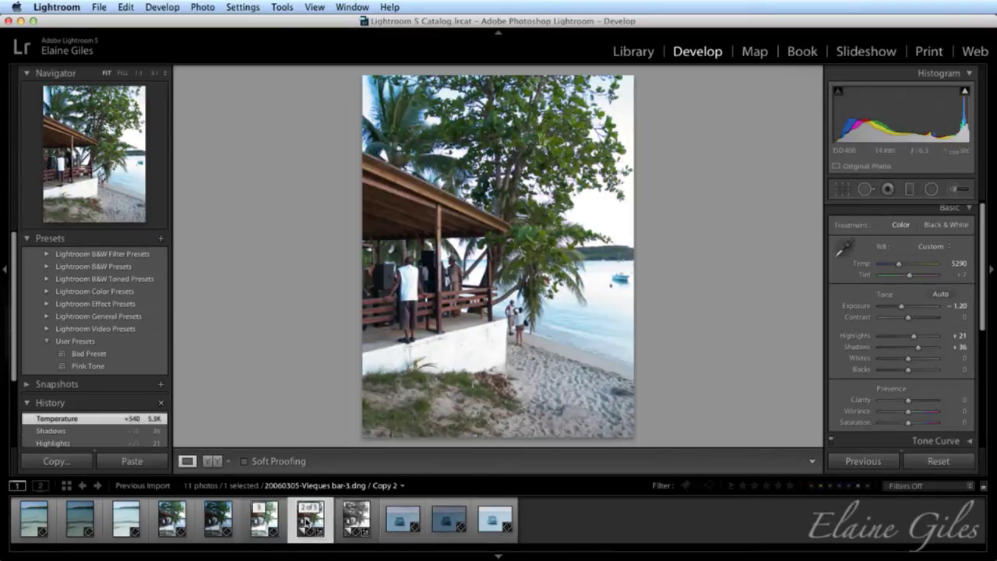
left_click(355, 520)
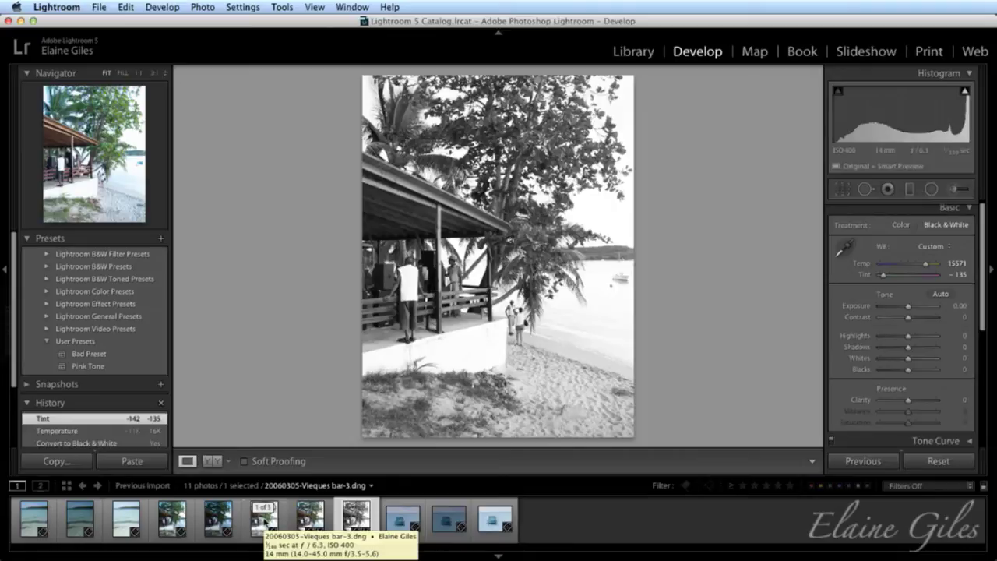
- Create a virtual copy of the black-and-white version and set Exposure to -1.40, Contrast to +34, Whites to +66 and Blacks to -72
right_click(355, 524)
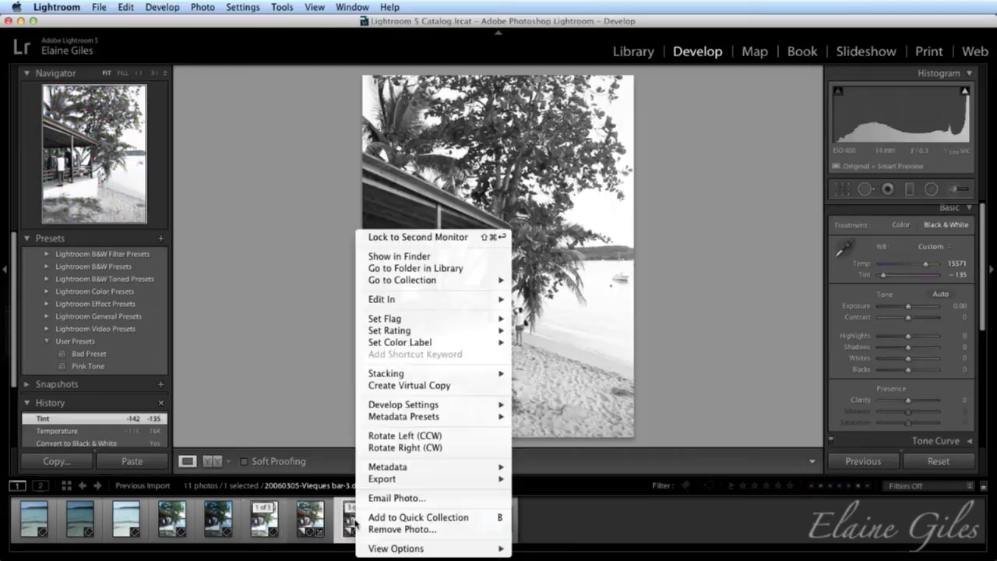
left_click(430, 387)
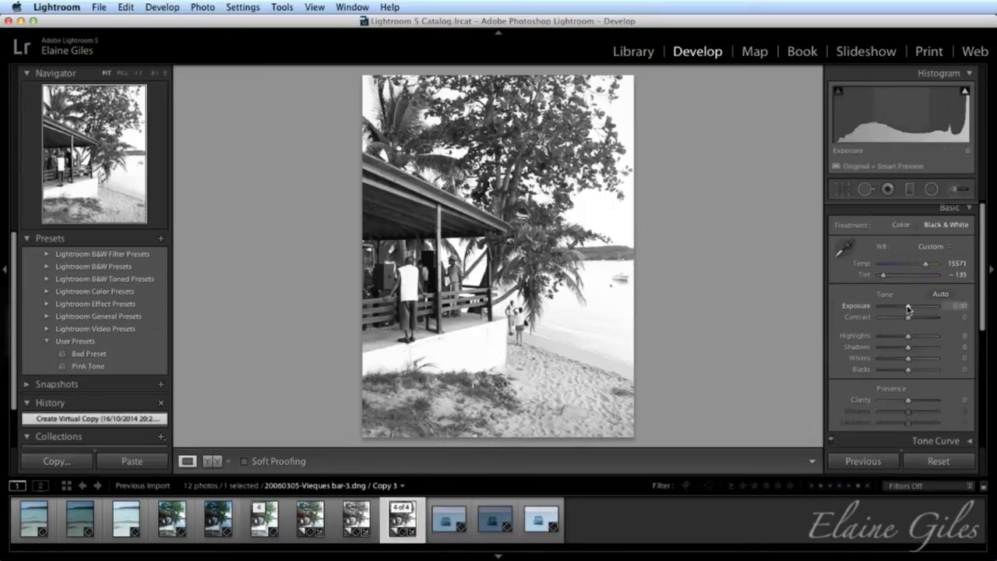
left_click_drag(907, 309, 900, 308)
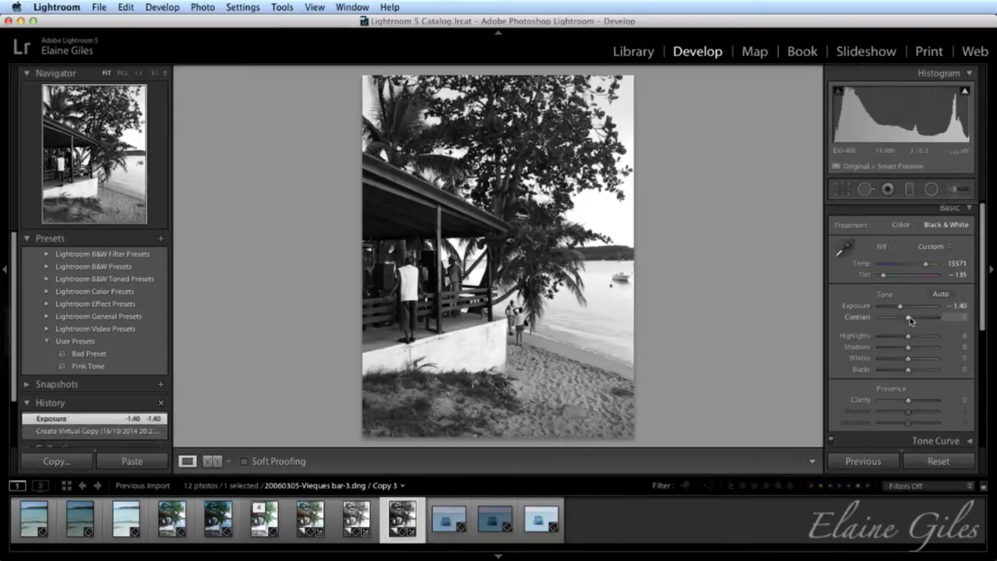
left_click_drag(908, 317, 918, 320)
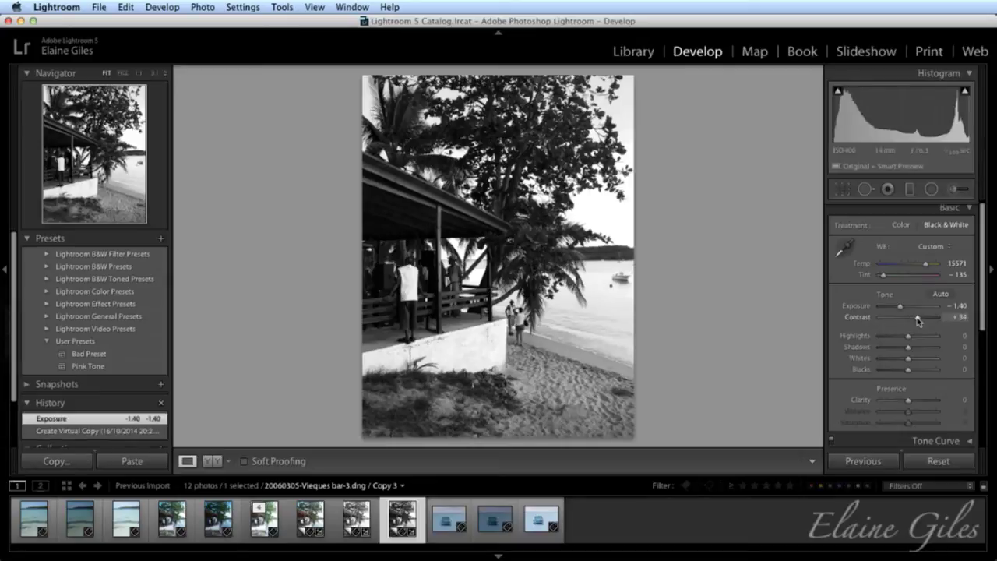
left_click_drag(908, 358, 887, 374)
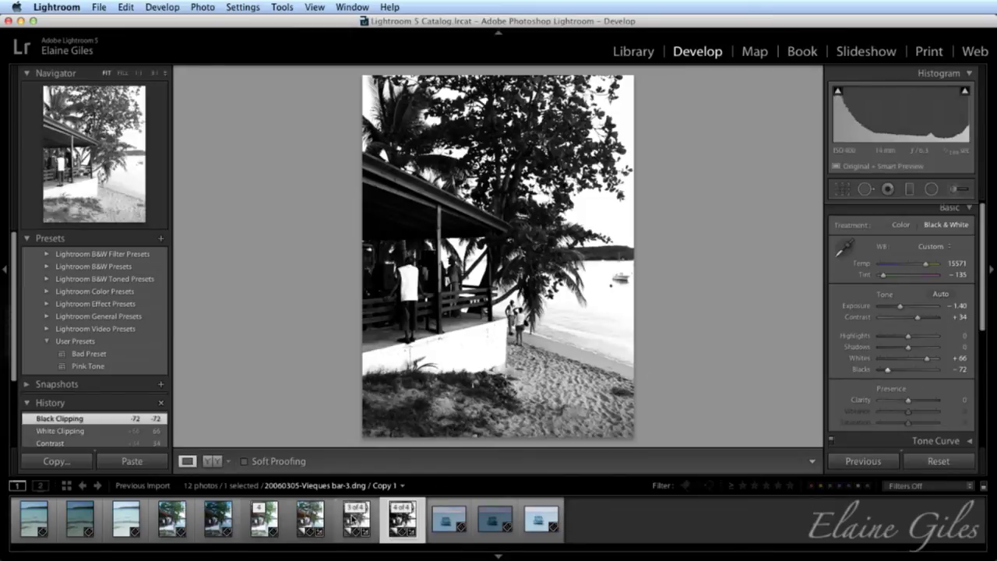
- Compare the two black-and-white copies and move the high-contrast one to the top of its stack
left_click(353, 520)
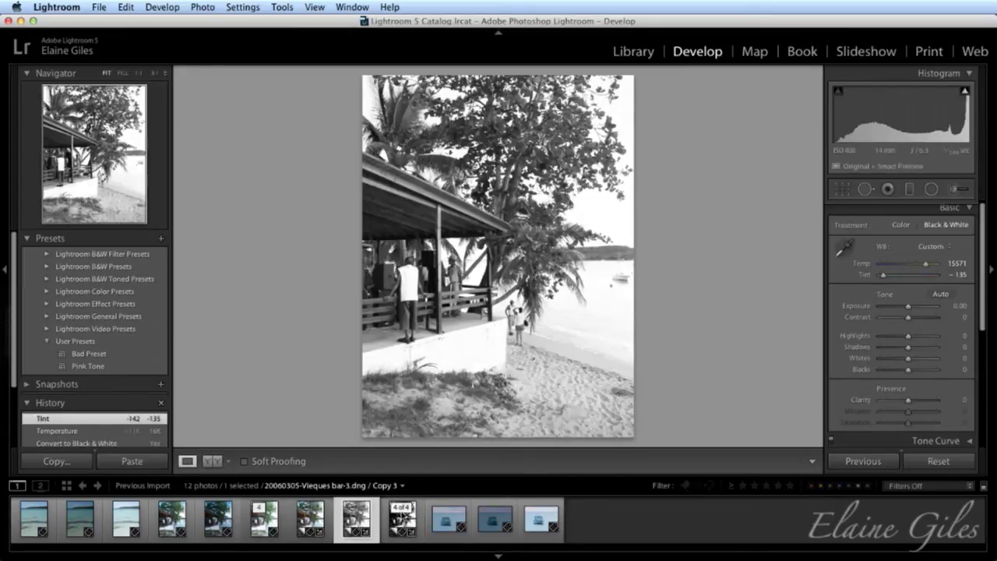
left_click(401, 518)
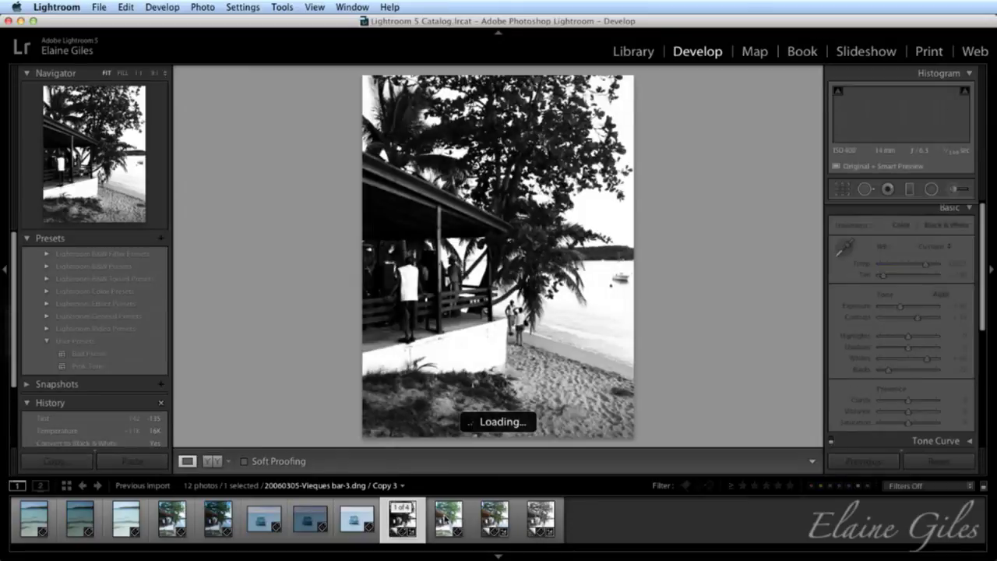
left_click(397, 507)
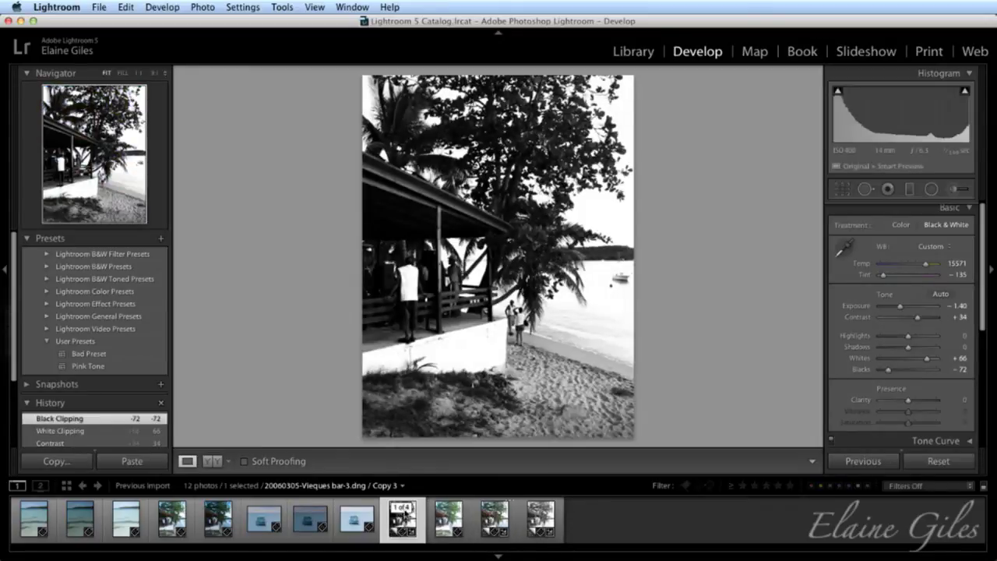
key("s")
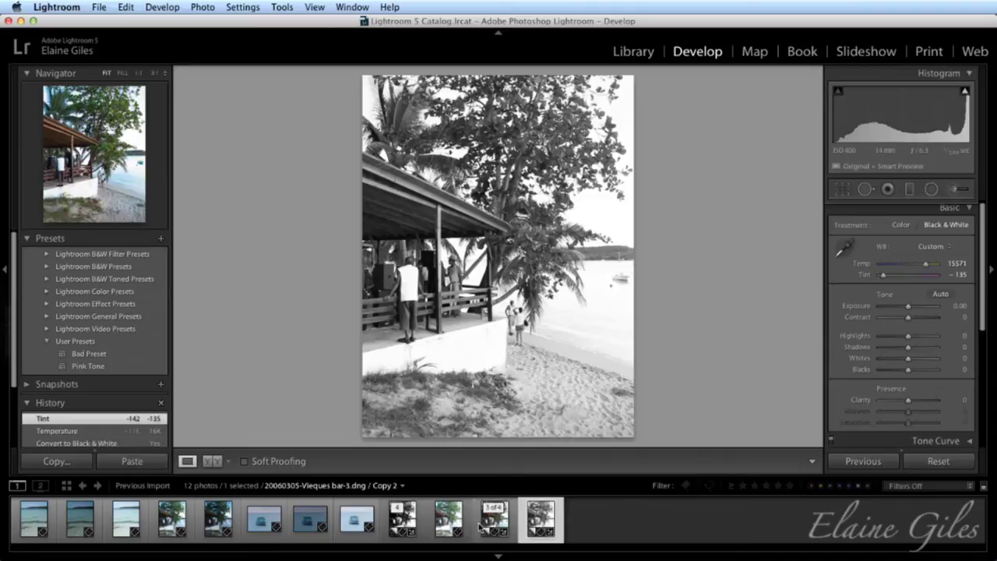
- Return to the Library module and show the photos in the Italy collection
left_click(633, 52)
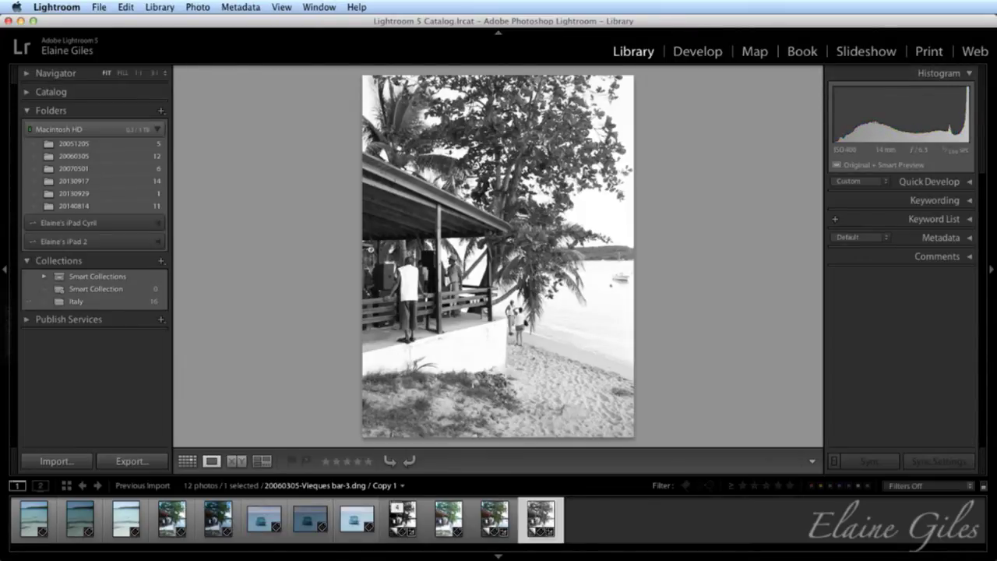
left_click(101, 304)
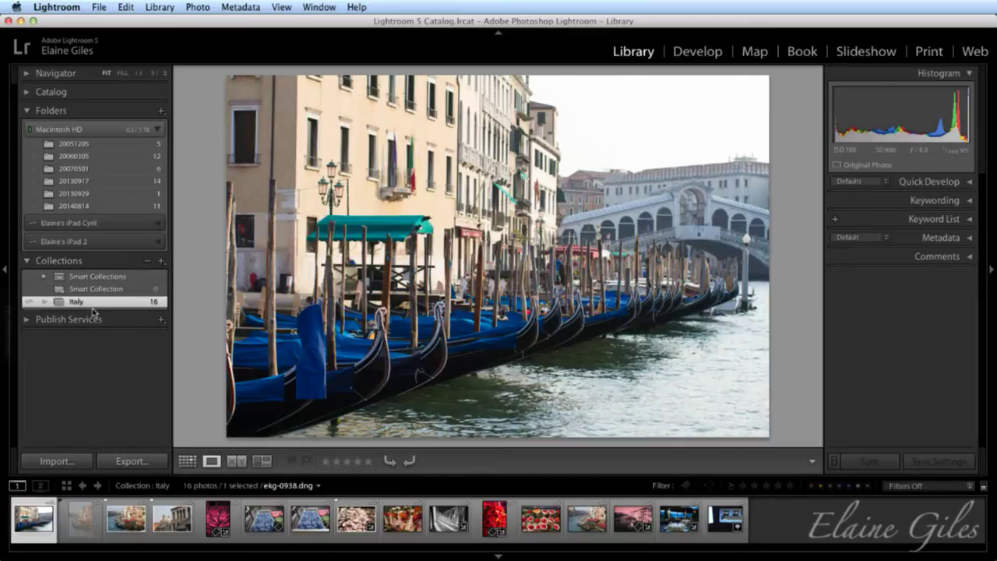
- Start a new smart collection and name it Processing
left_click(162, 263)
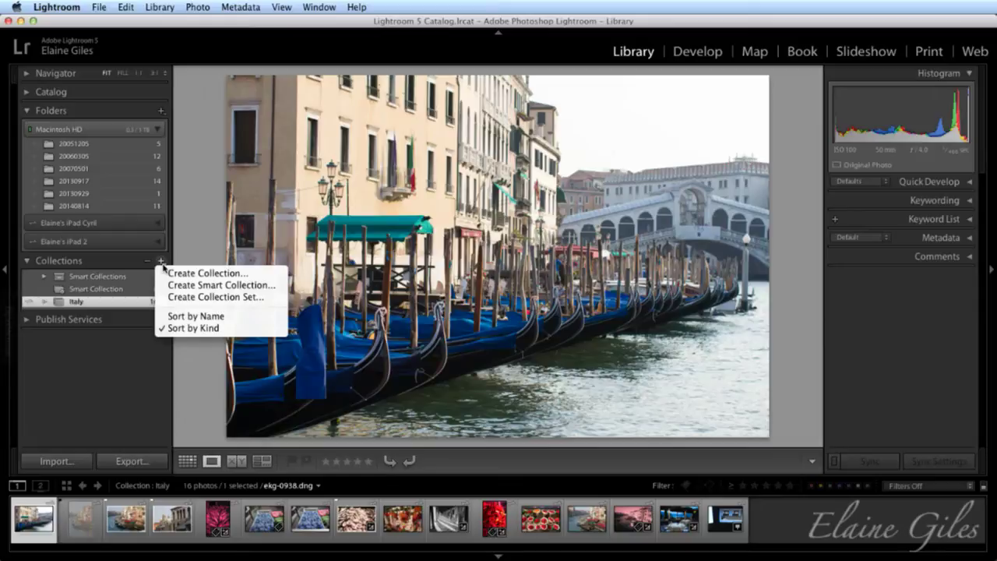
left_click(196, 285)
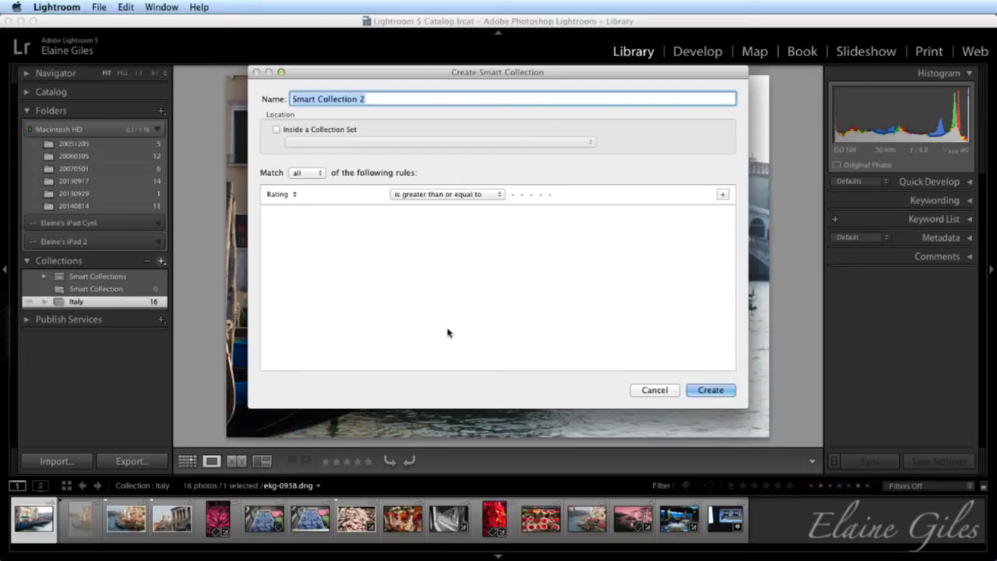
type("Process")
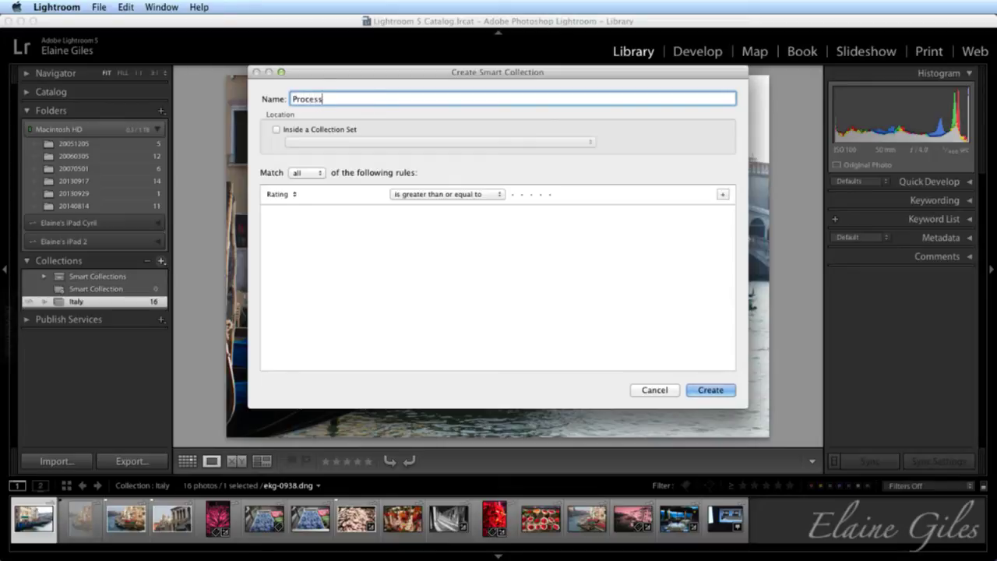
type("ing")
- Set the smart collection's rule to Keywords contains "To Be Processed" and create the collection
left_click(292, 195)
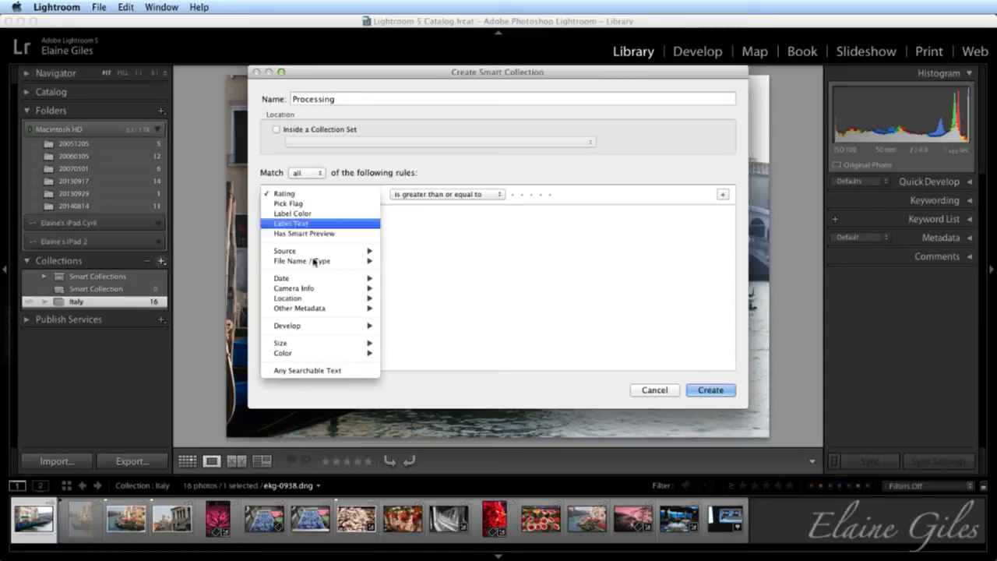
mouse_move(346, 307)
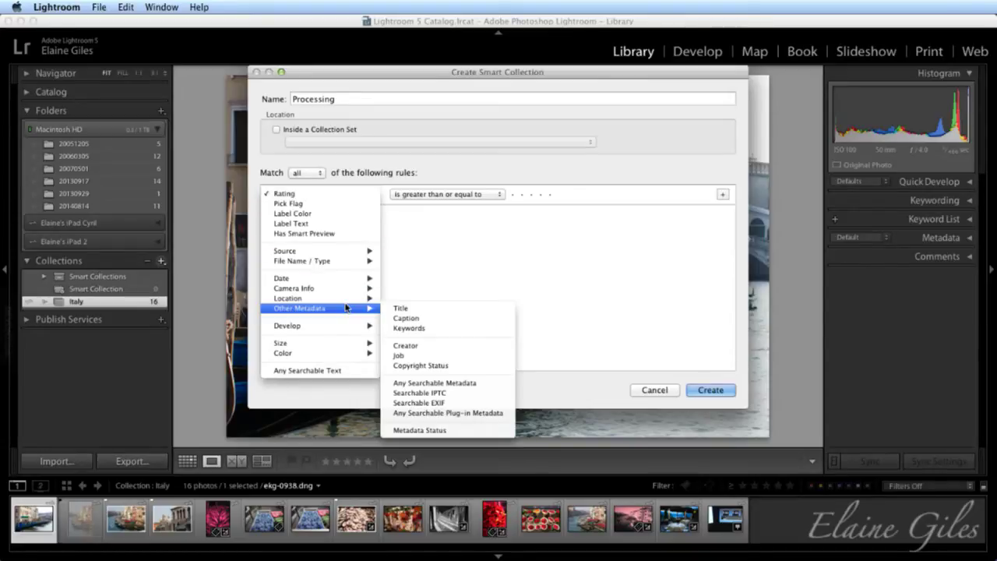
left_click(437, 328)
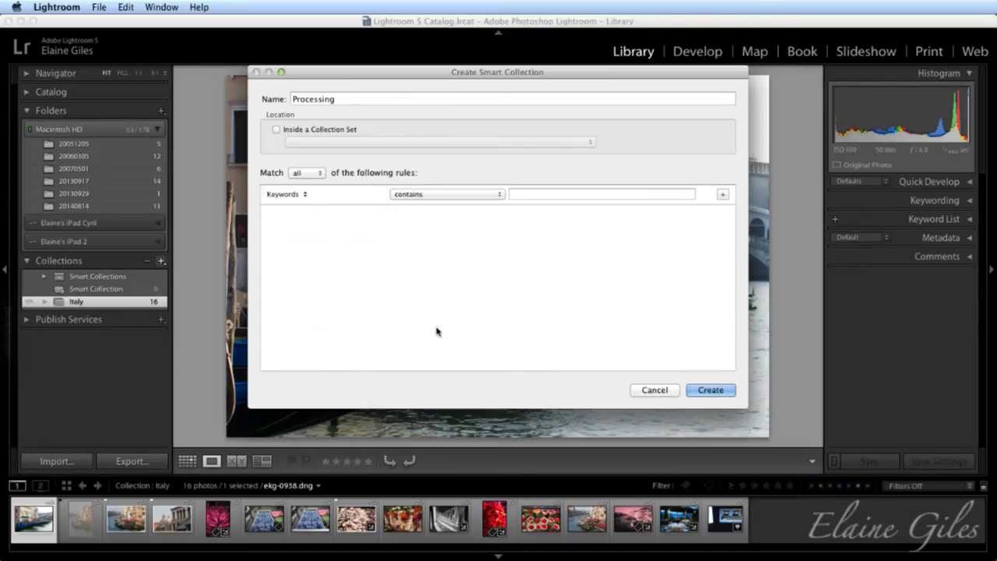
left_click(499, 196)
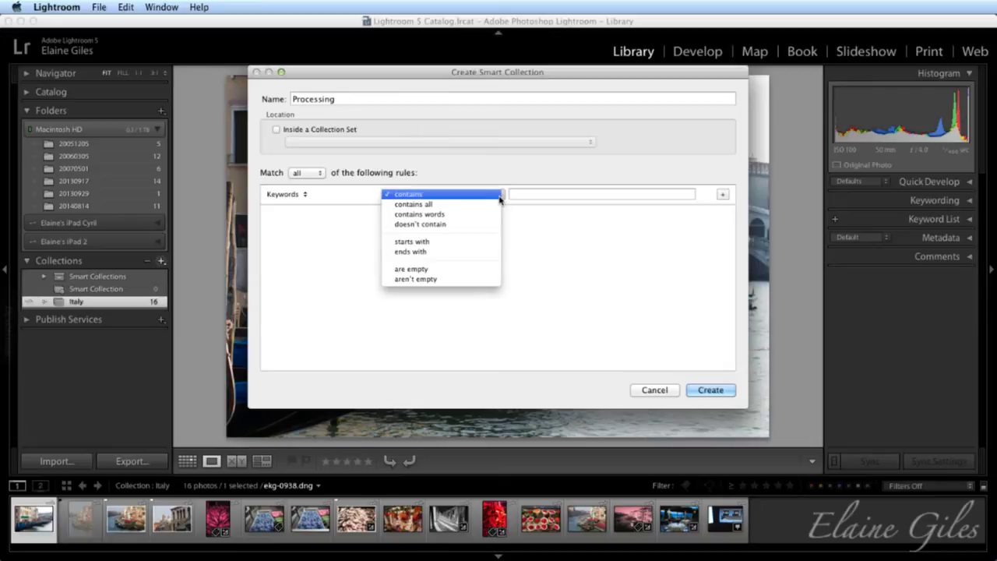
left_click(543, 196)
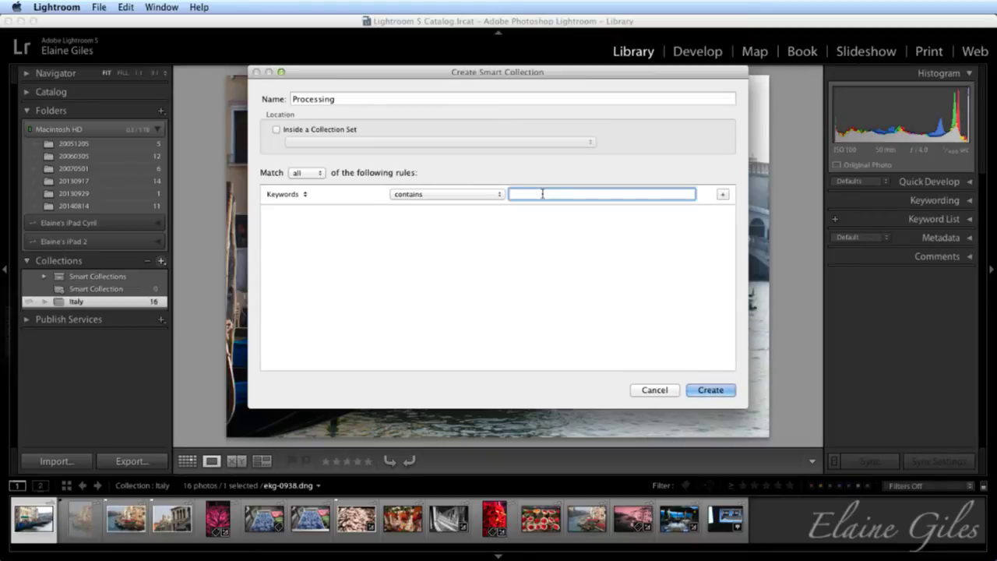
type("To Be Processed")
left_click(708, 390)
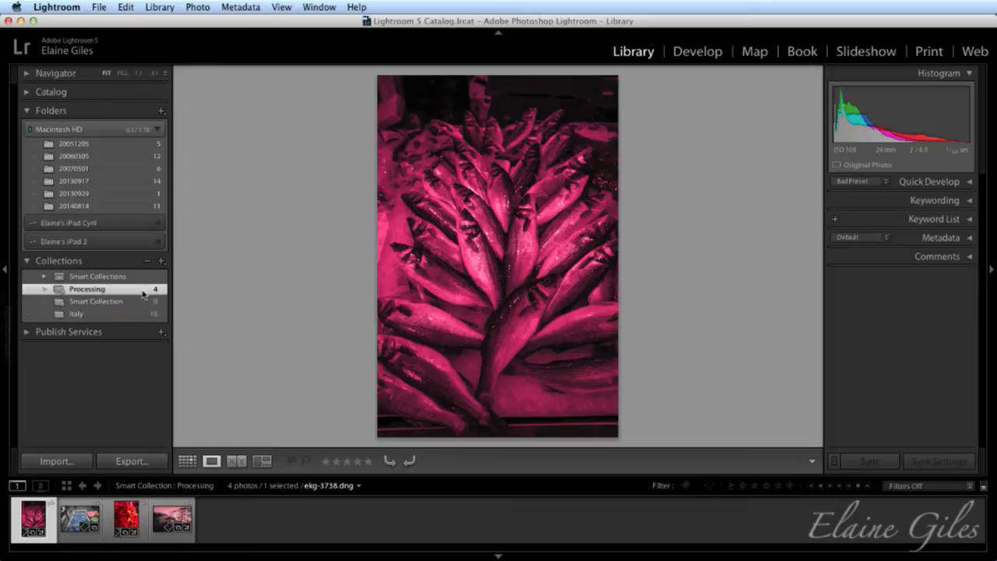
- Expand the Keywording section and examine the keyword tags of the pink-toned fish photo
left_click(966, 202)
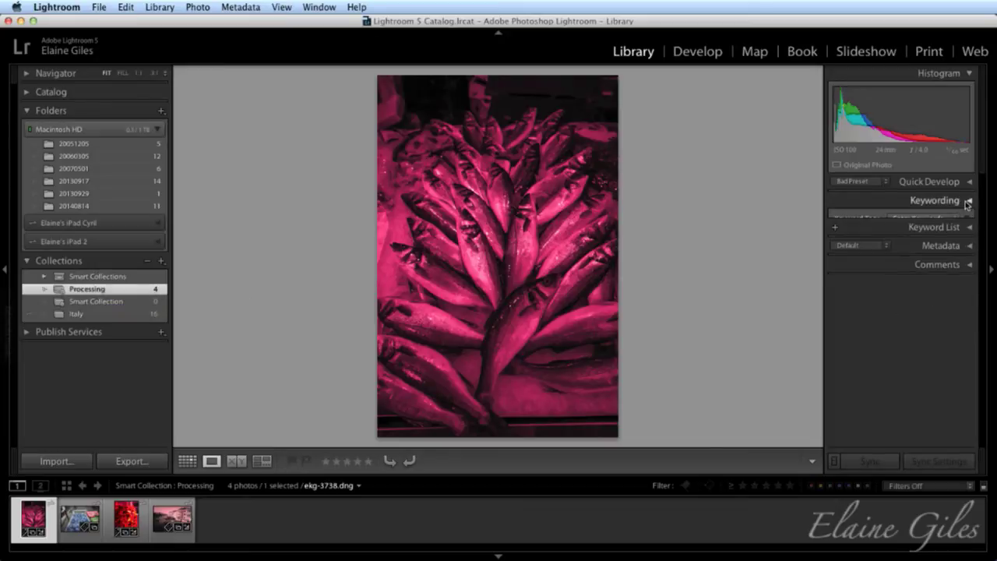
left_click(896, 239)
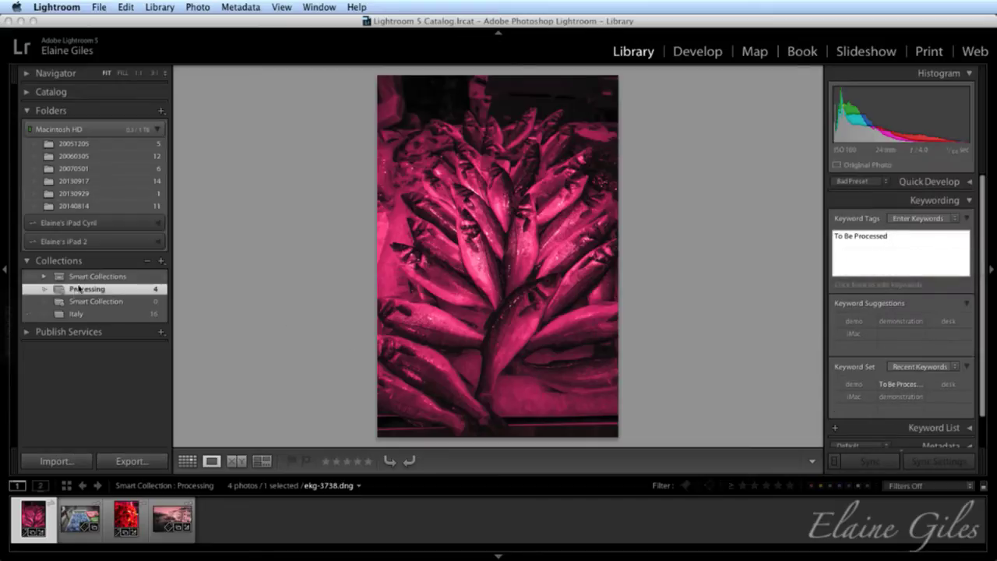
- Tag the Italy collection's photo ekg-3780.dng with the keyword "To Be Processed" and open the Processing smart collection
left_click(75, 314)
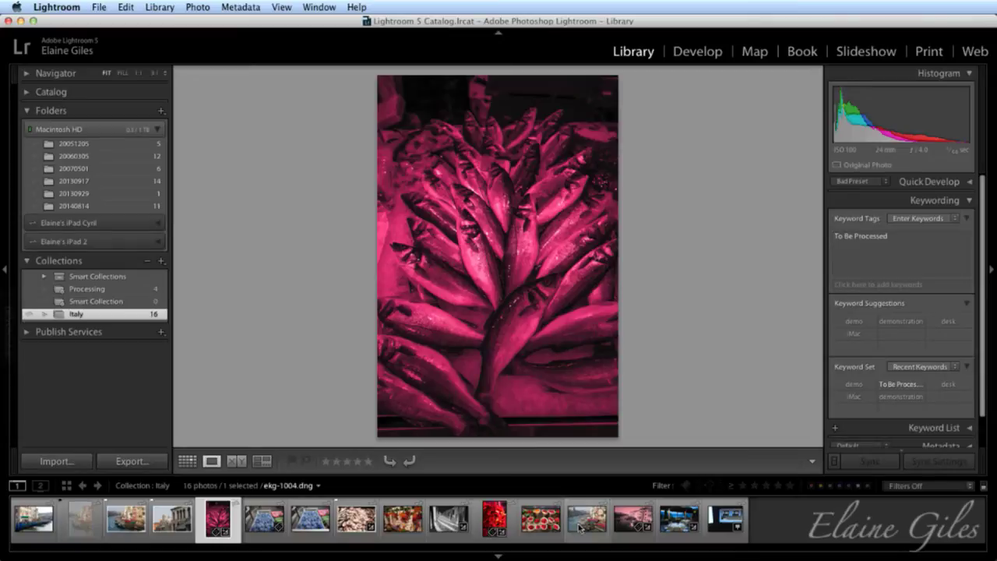
left_click(680, 521)
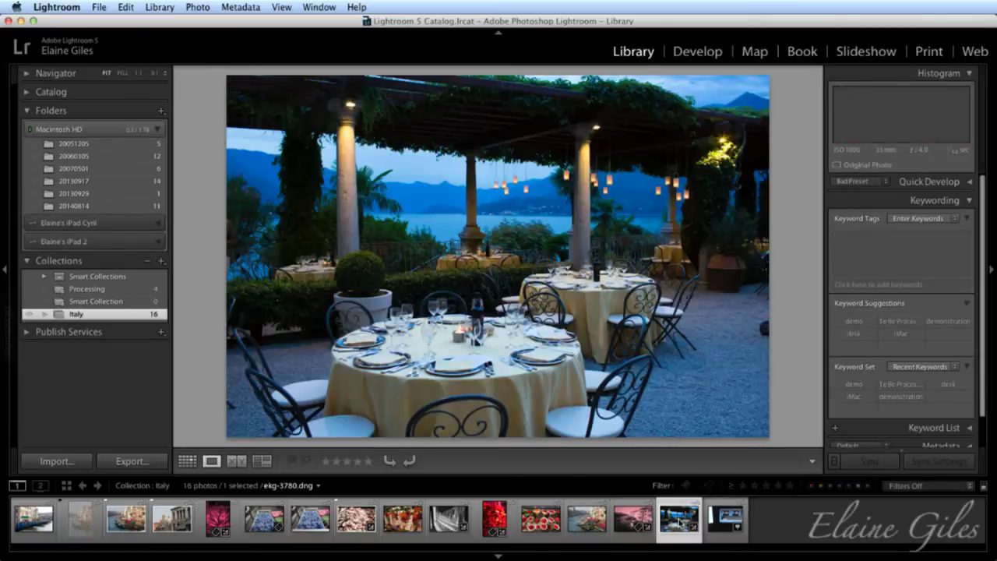
left_click(856, 259)
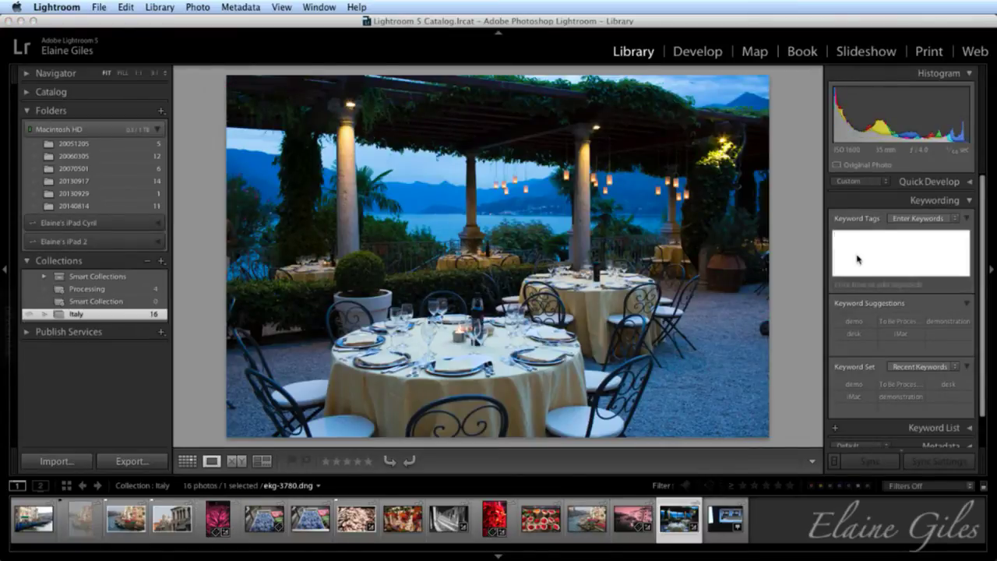
type("To Be Processed")
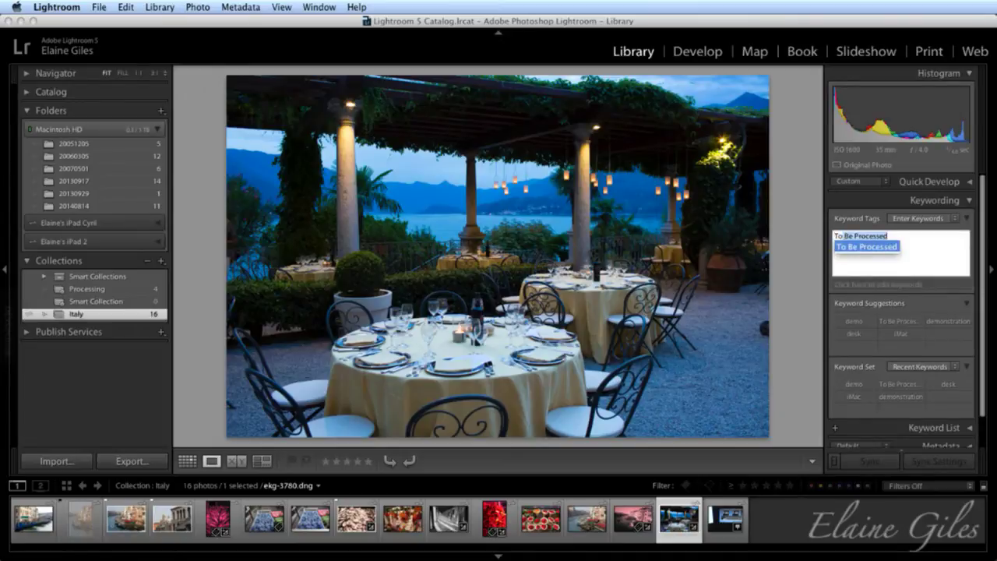
key("Return")
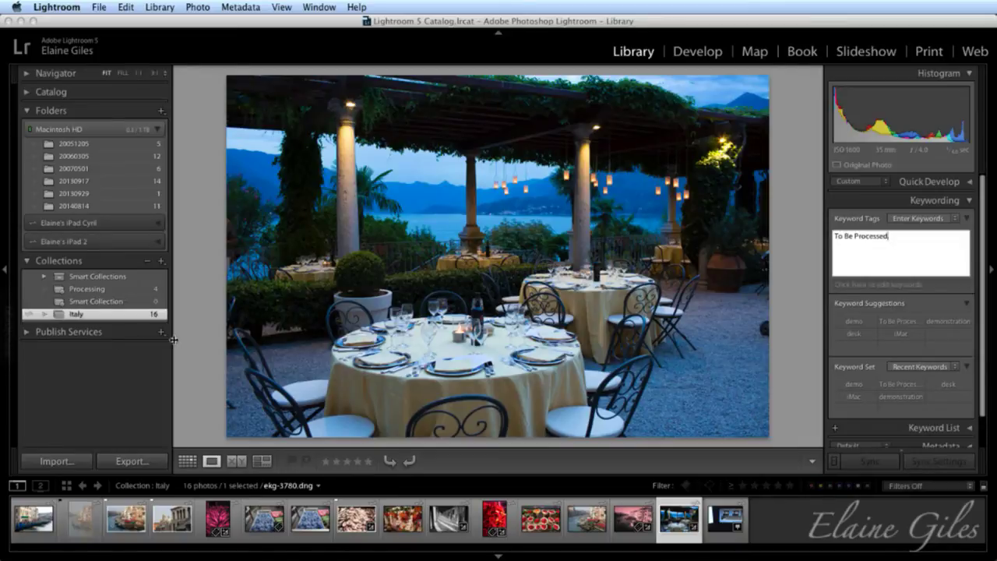
left_click(130, 292)
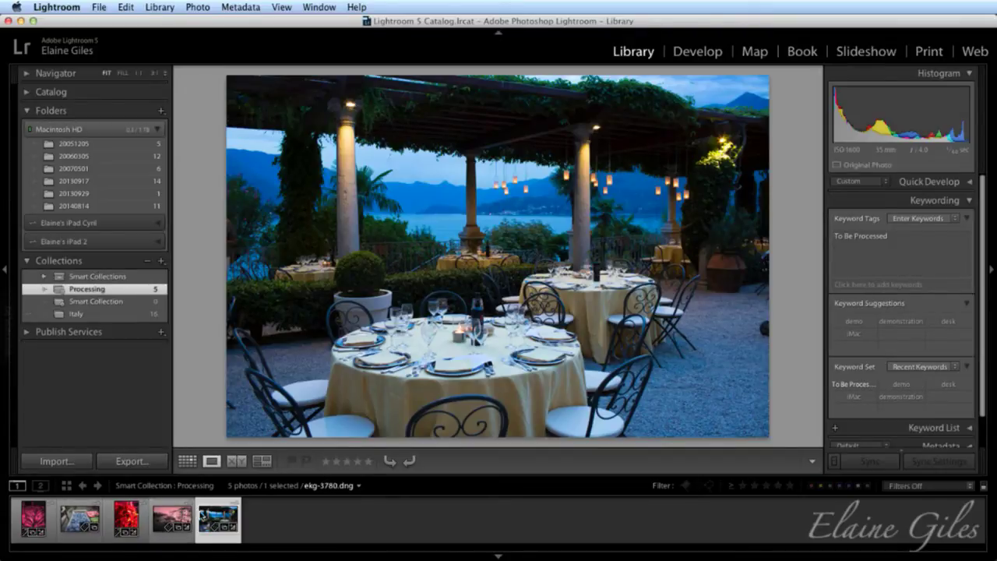
- Remove the "To Be Processed" keyword from the pink-toned fish photo in the Processing smart collection
mouse_move(226, 515)
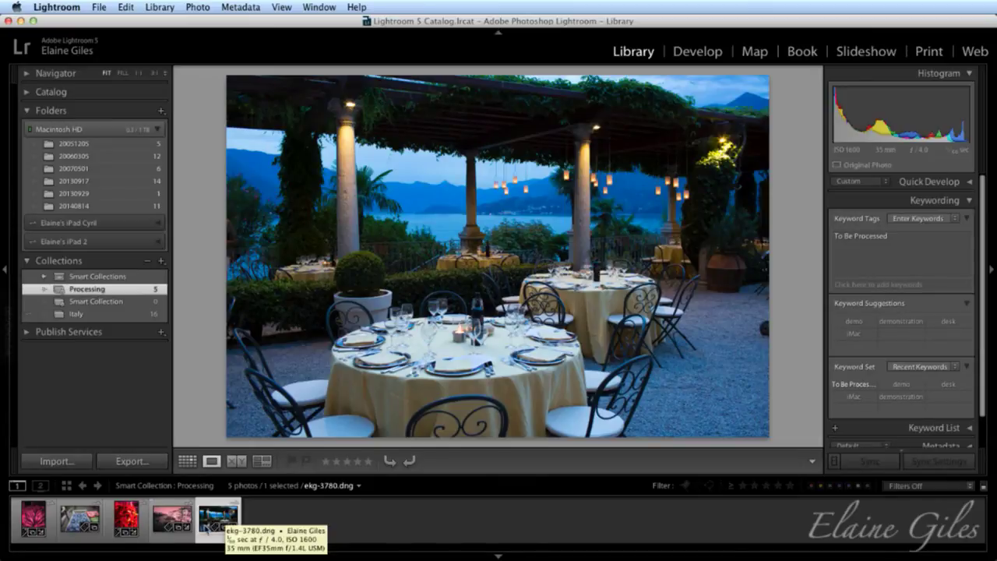
left_click(31, 520)
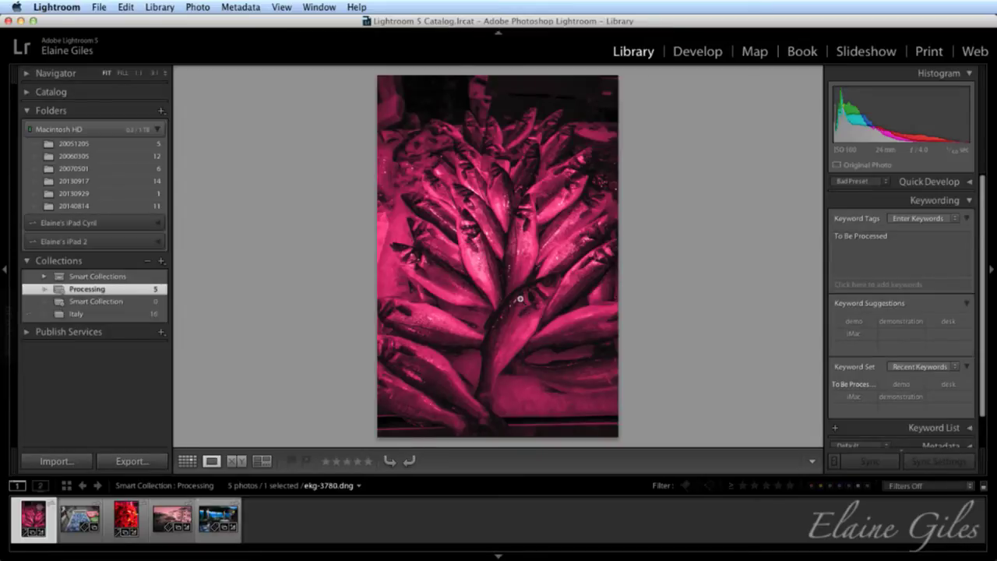
left_click(899, 235)
key("super+a")
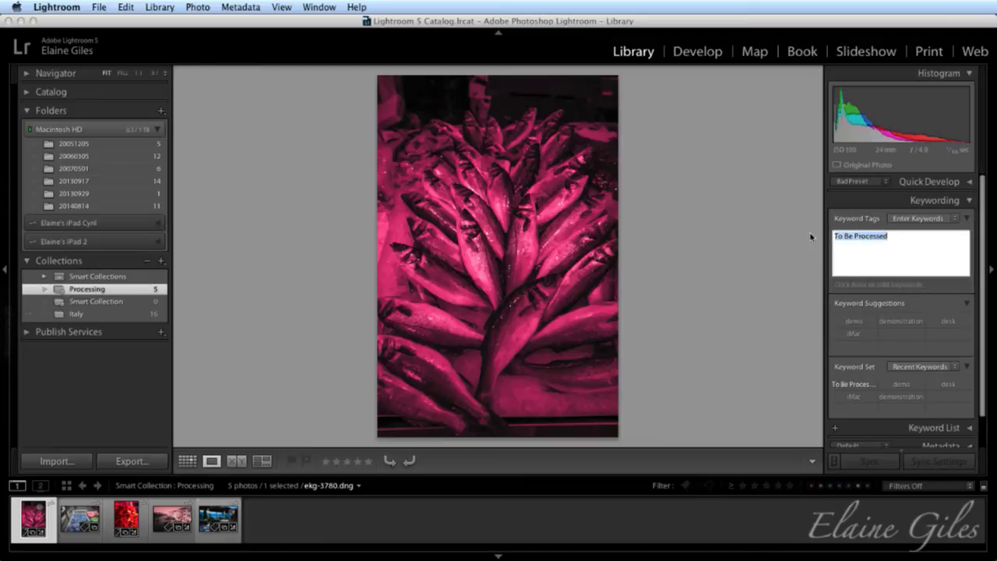
key("BackSpace")
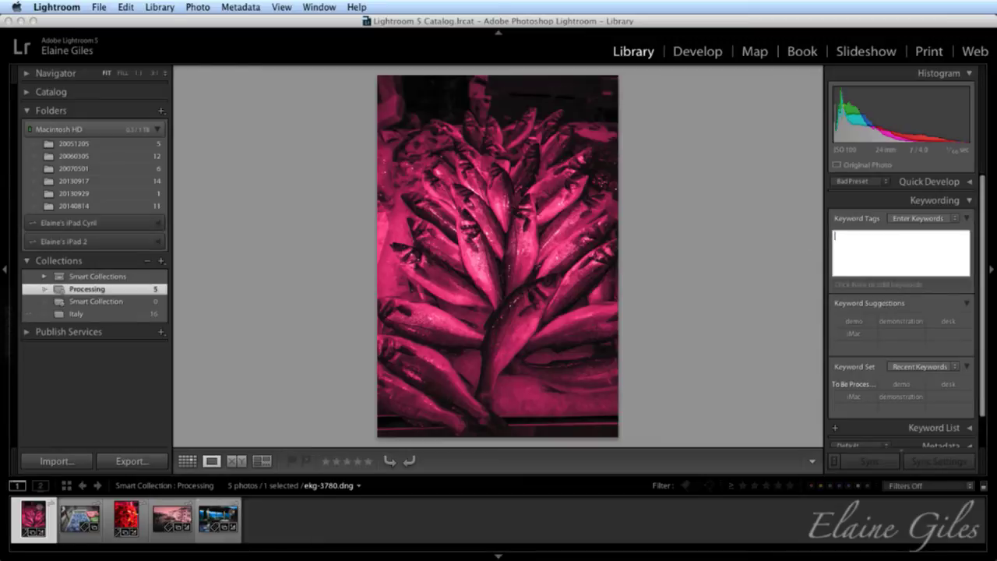
key("Return")
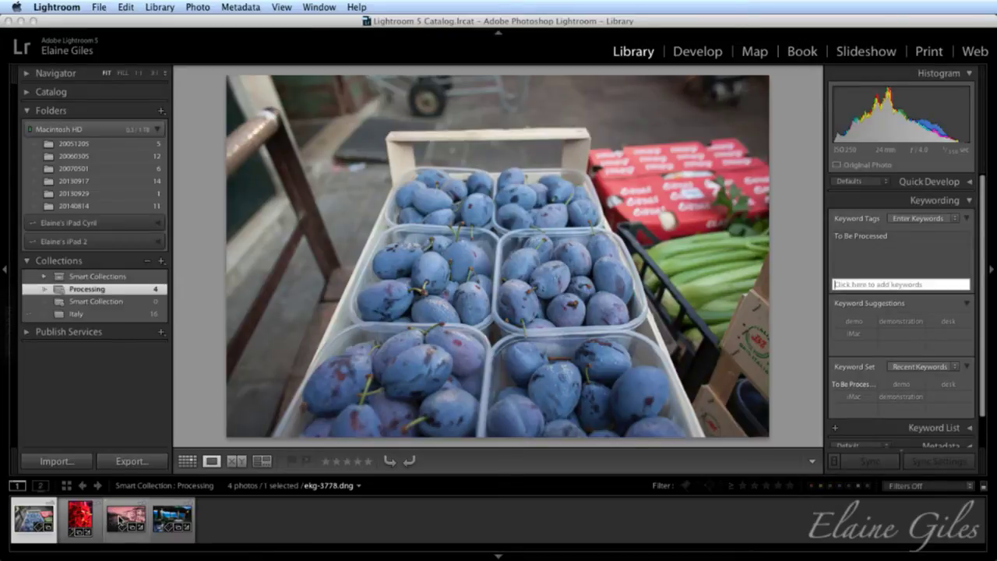
- Tag the Italy collection's pink-toned fish photo with "To Be Processed" again and open the Processing smart collection
mouse_move(121, 519)
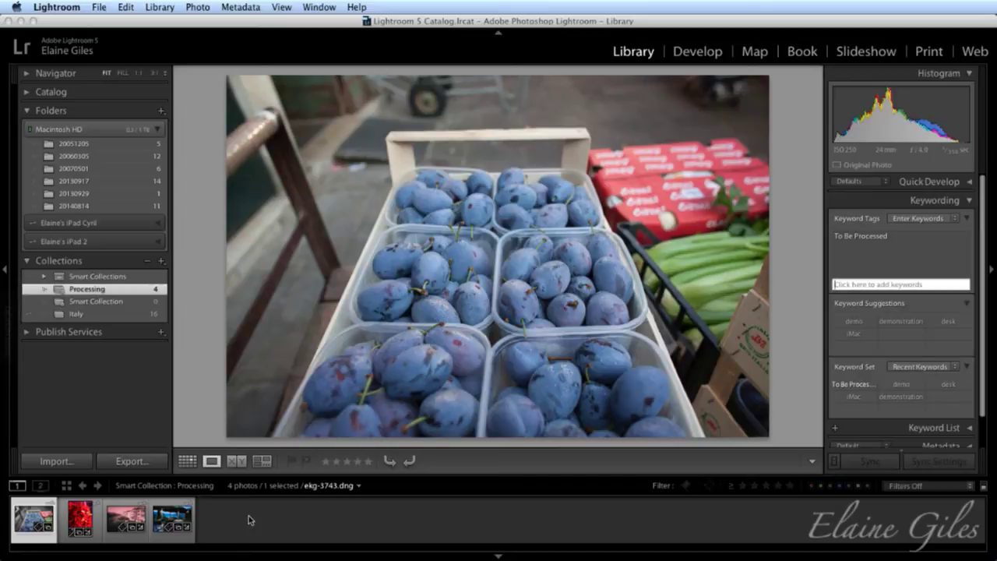
left_click(118, 314)
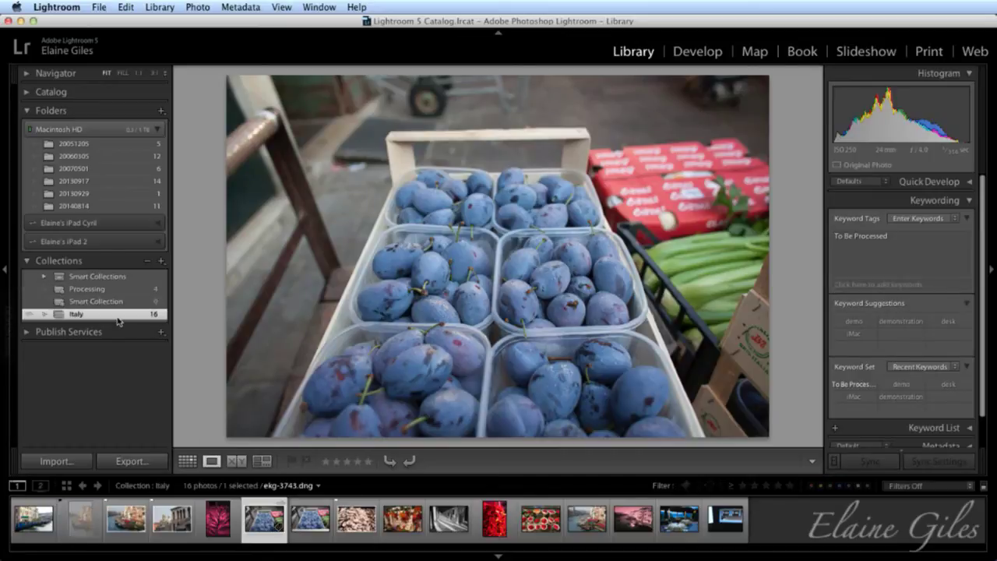
left_click(224, 521)
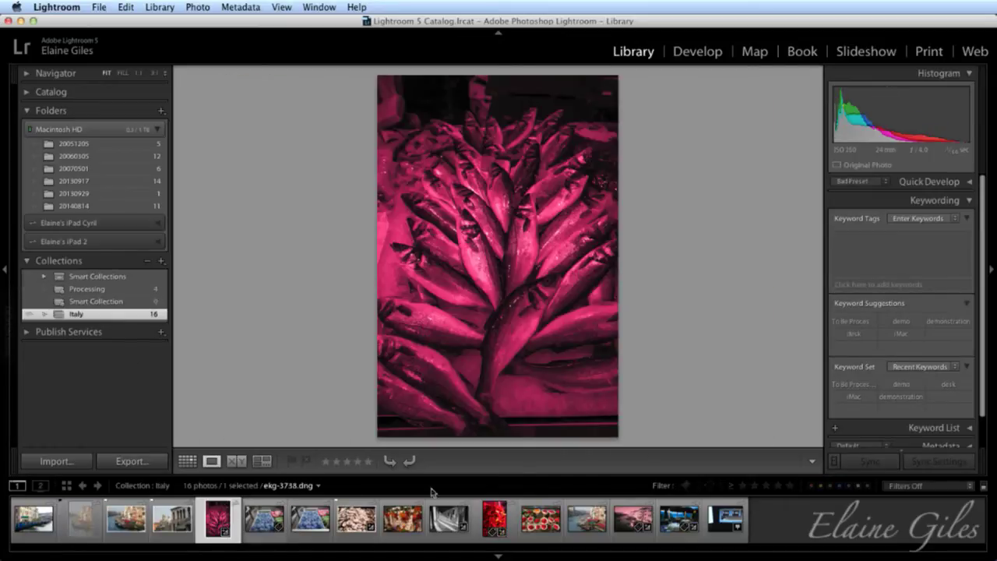
left_click(887, 246)
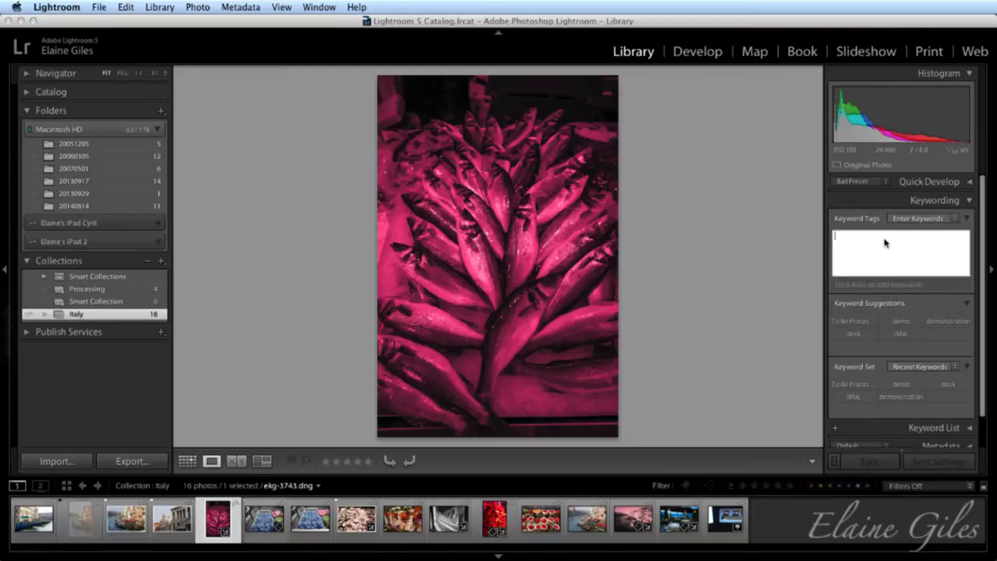
type("To Be Processed")
key("Return")
left_click(116, 380)
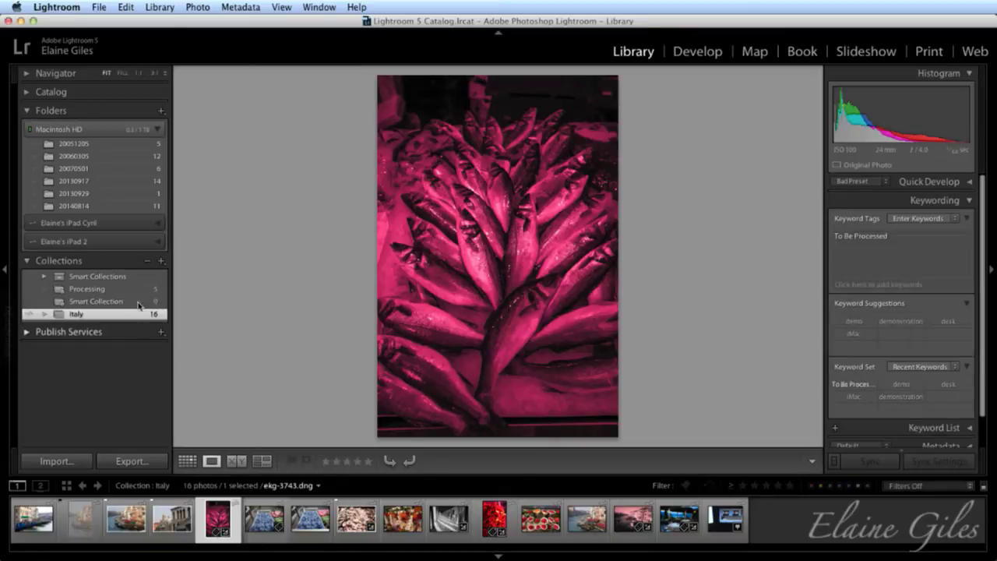
left_click(129, 290)
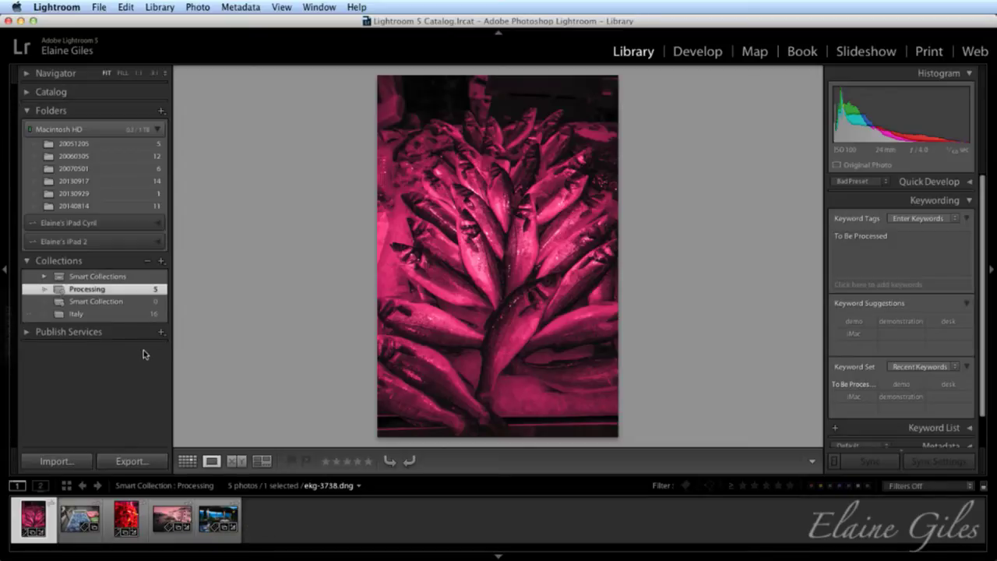
- Start a new smart collection named Processed, with Keywords as its rule criterion
left_click(161, 261)
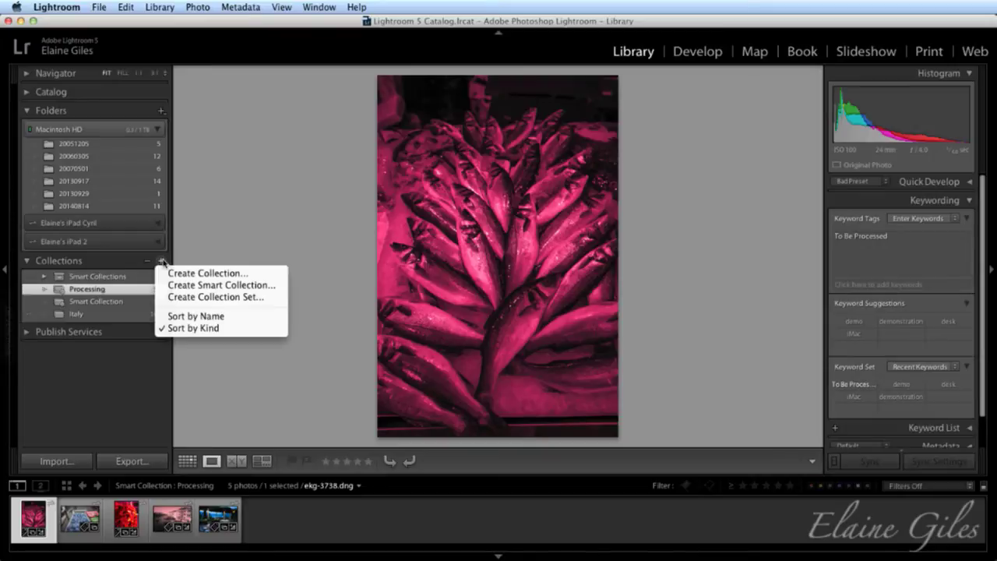
left_click(189, 285)
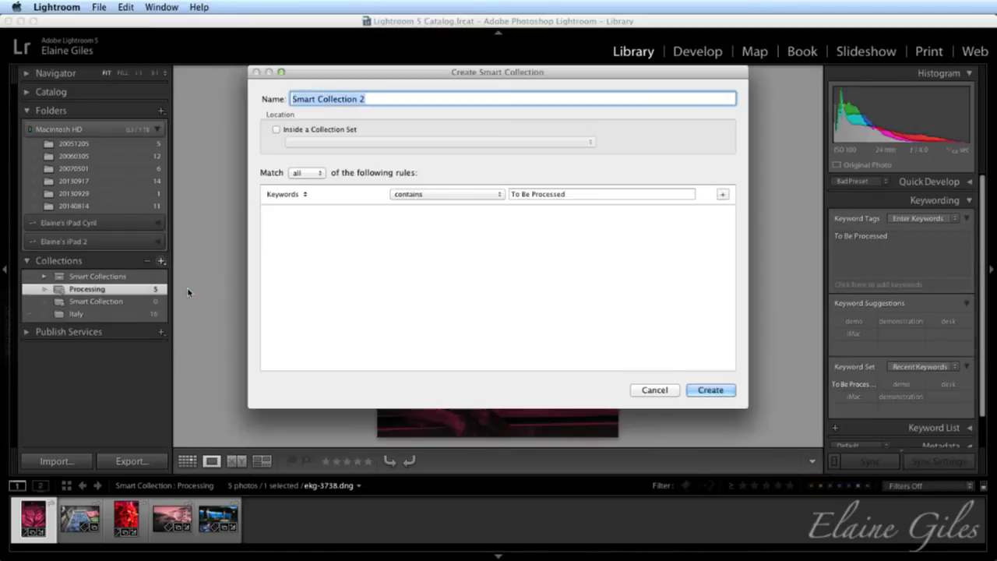
type("Processed")
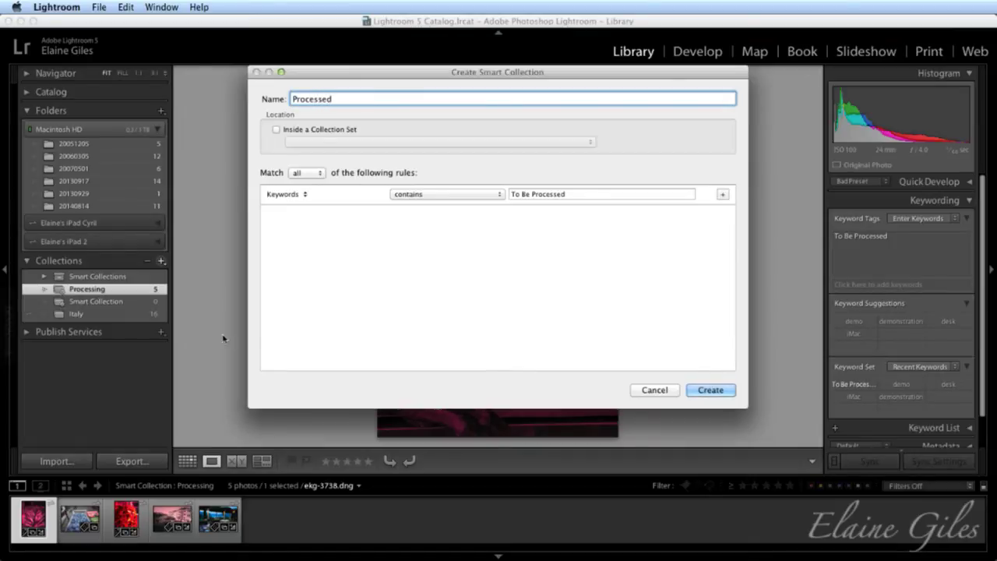
left_click(295, 218)
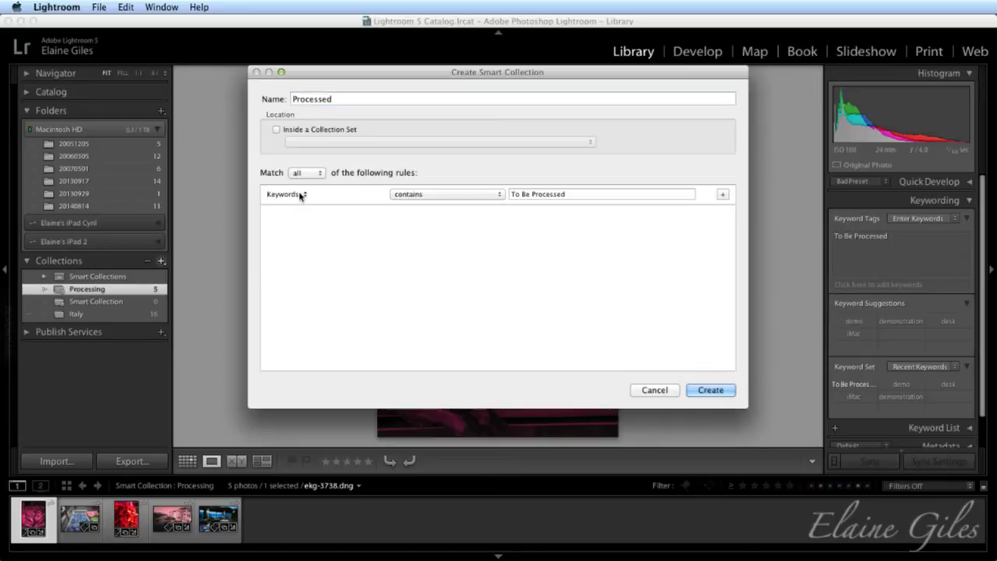
left_click(300, 195)
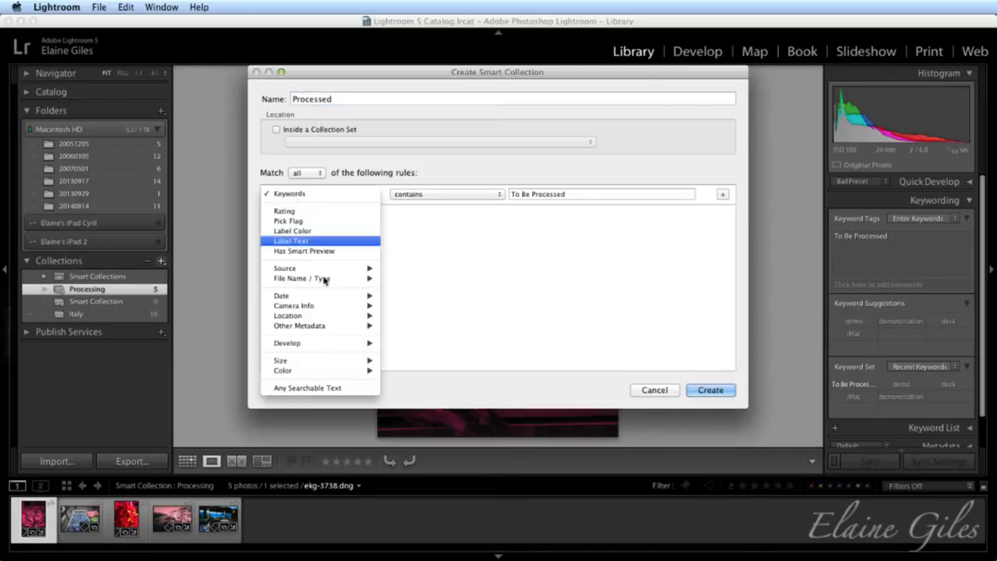
mouse_move(337, 327)
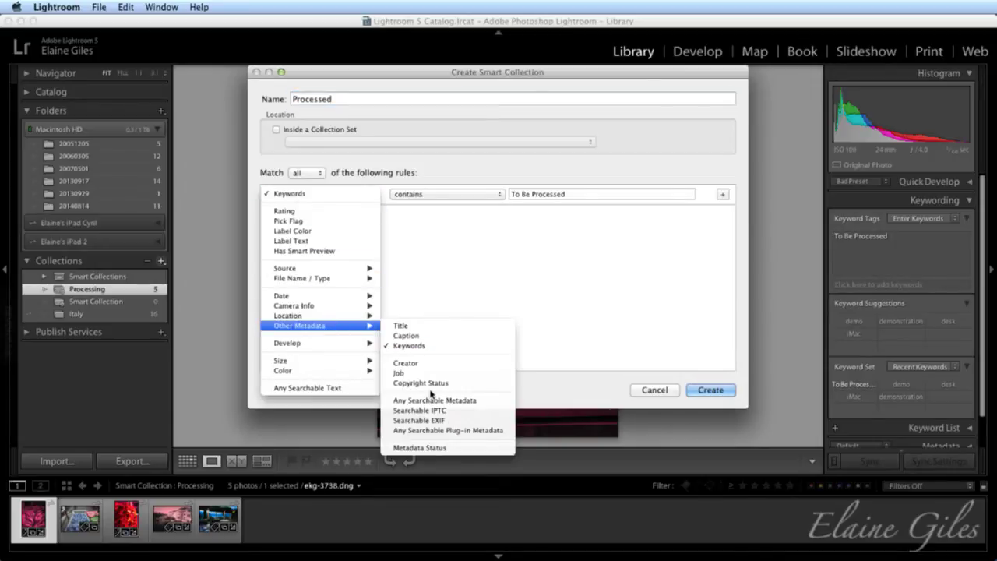
left_click(424, 346)
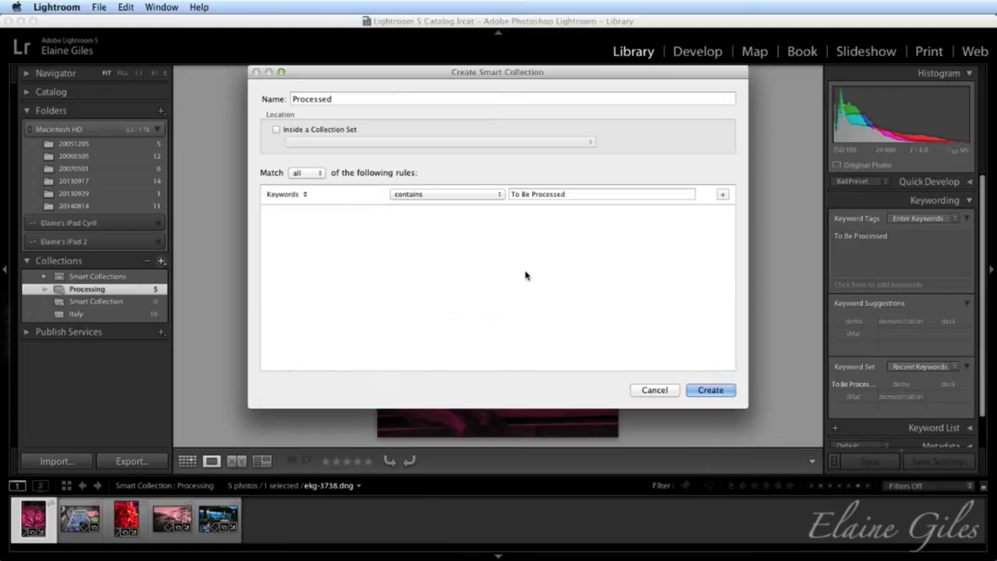
- Set the new smart collection's rule to Keywords contains "Processed" and create the collection
left_click(501, 195)
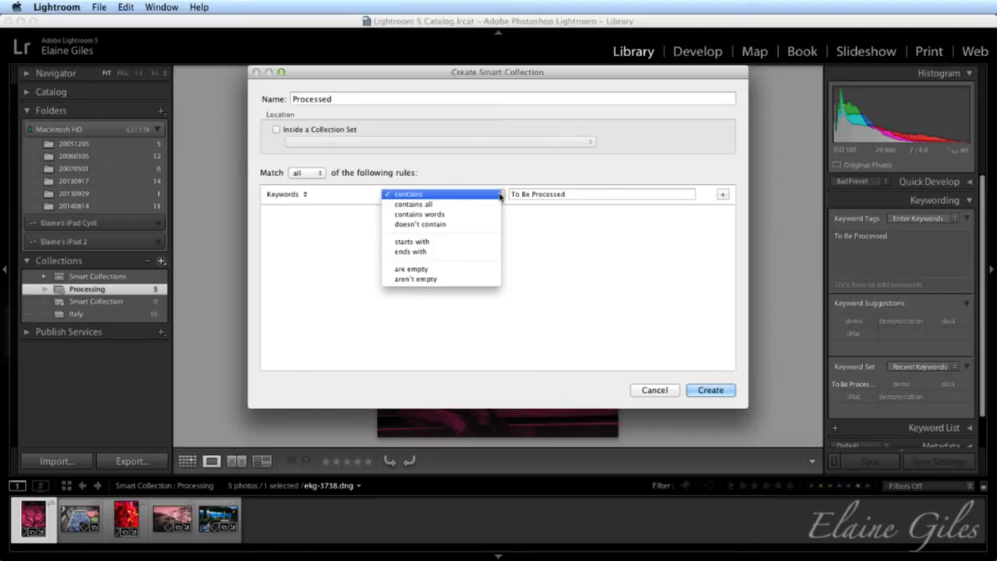
left_click(564, 197)
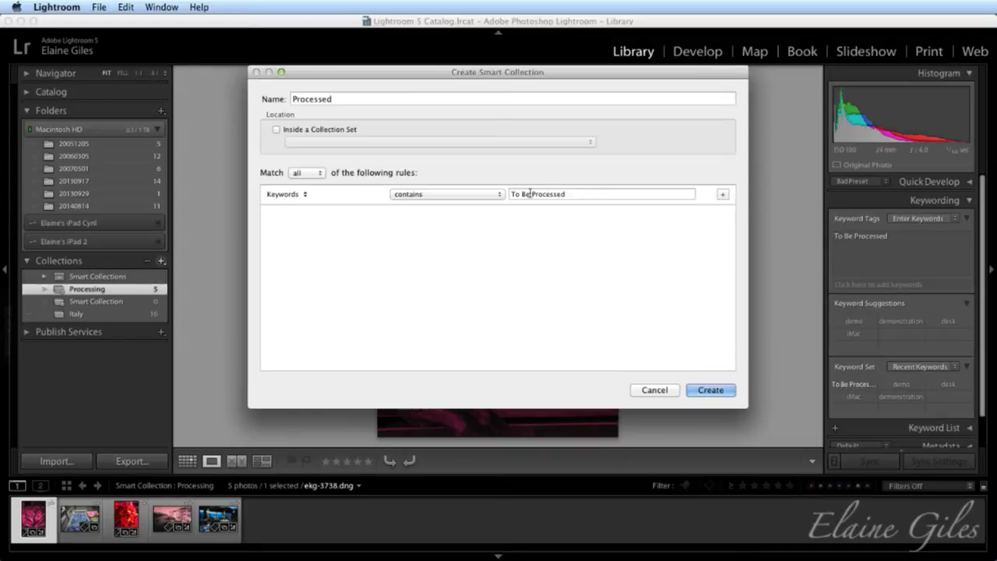
triple_click(529, 194)
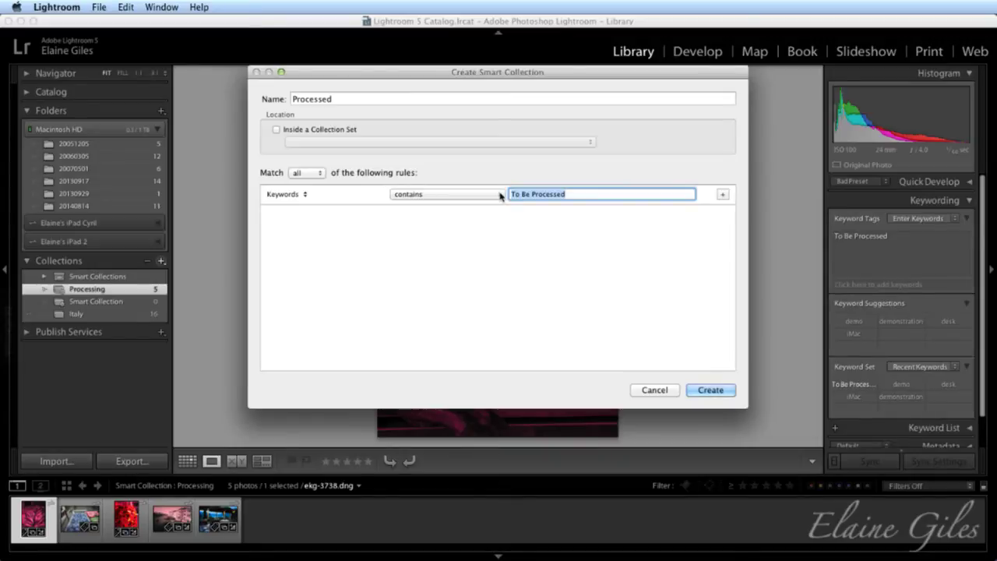
key("Left")
key("Delete")
key("Delete")
key("Delete")
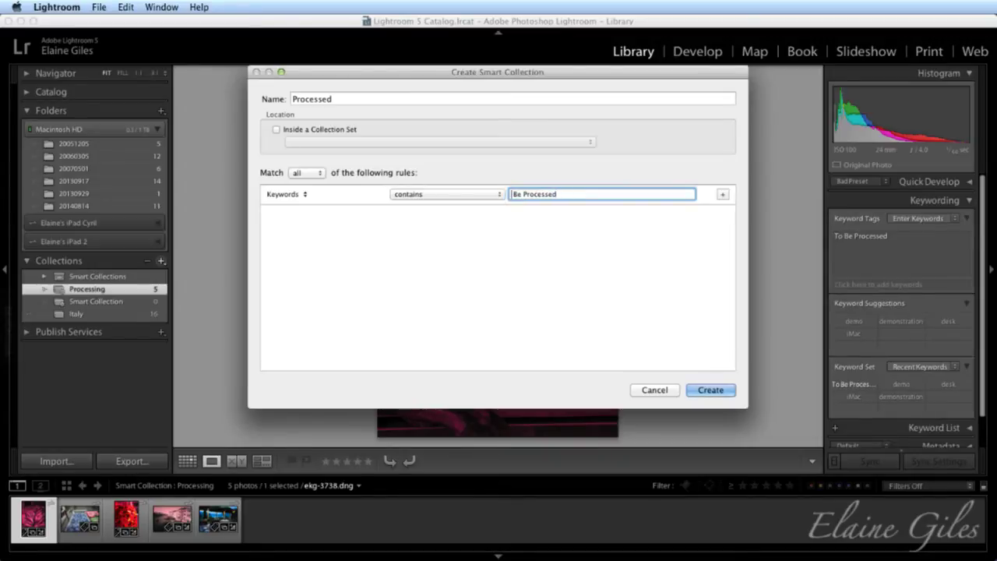
key("Delete")
key("Delete")
key("Delete")
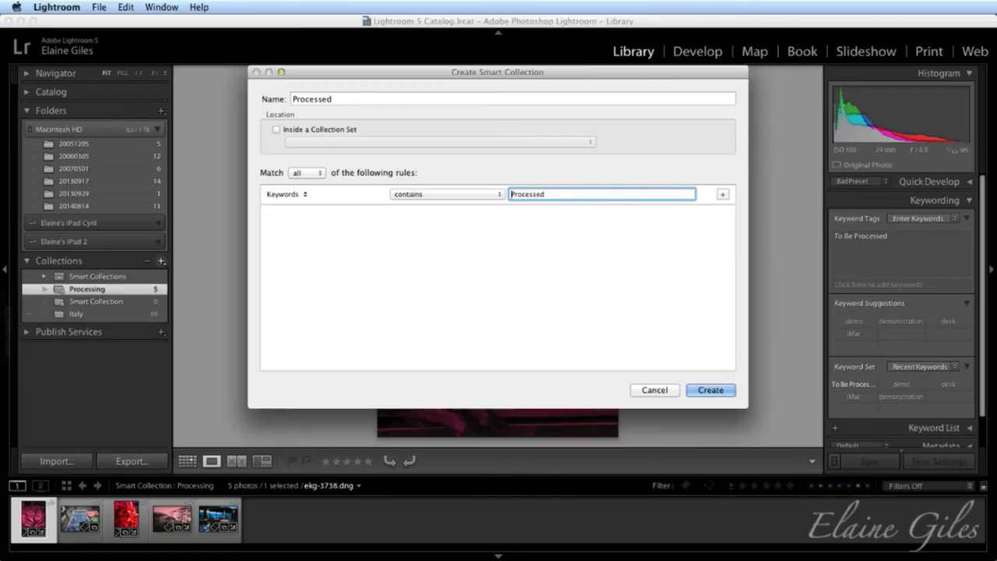
left_click(507, 257)
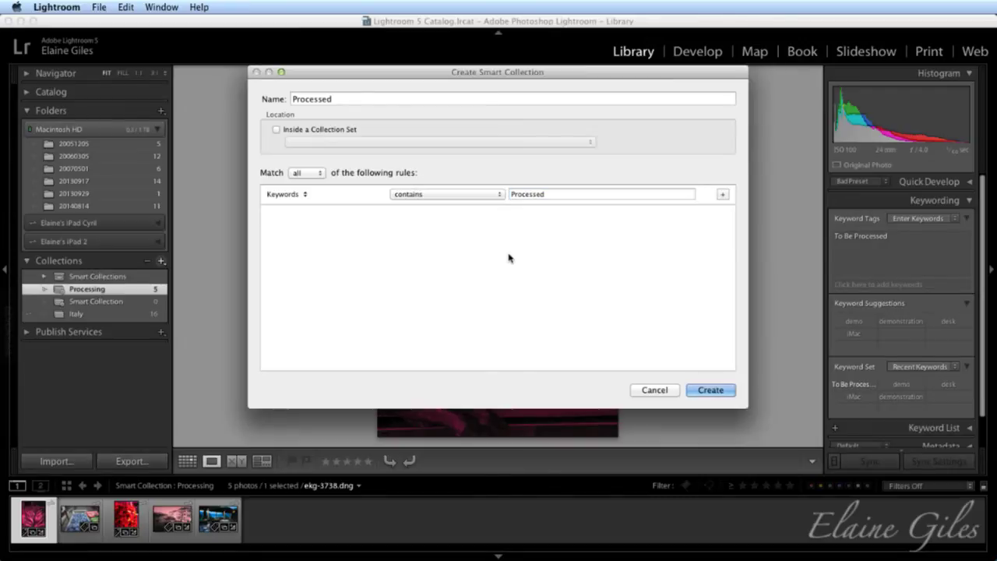
left_click(704, 390)
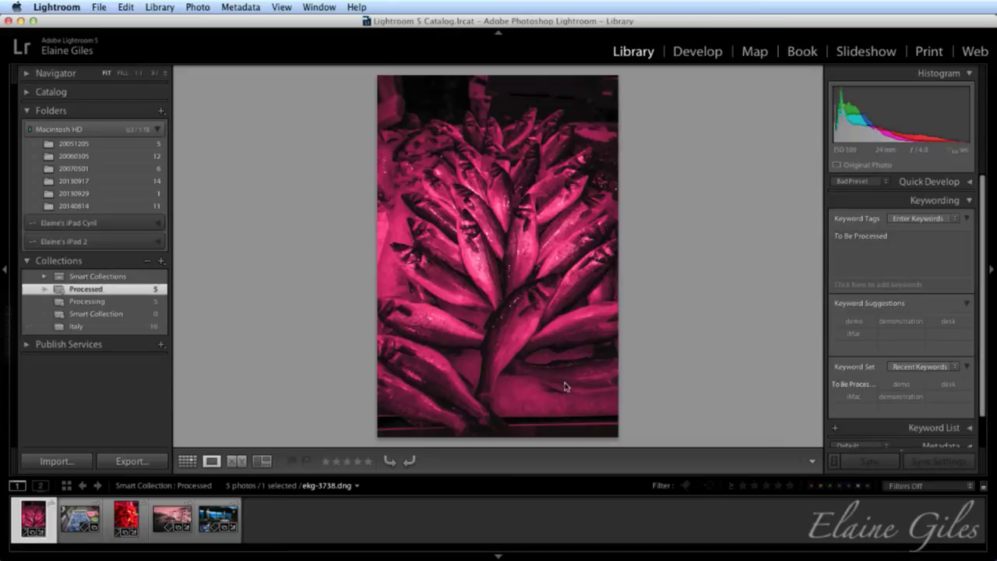
- Edit the Processed smart collection so its rule reads Keywords contains "Done", and save it
right_click(98, 290)
left_click(126, 291)
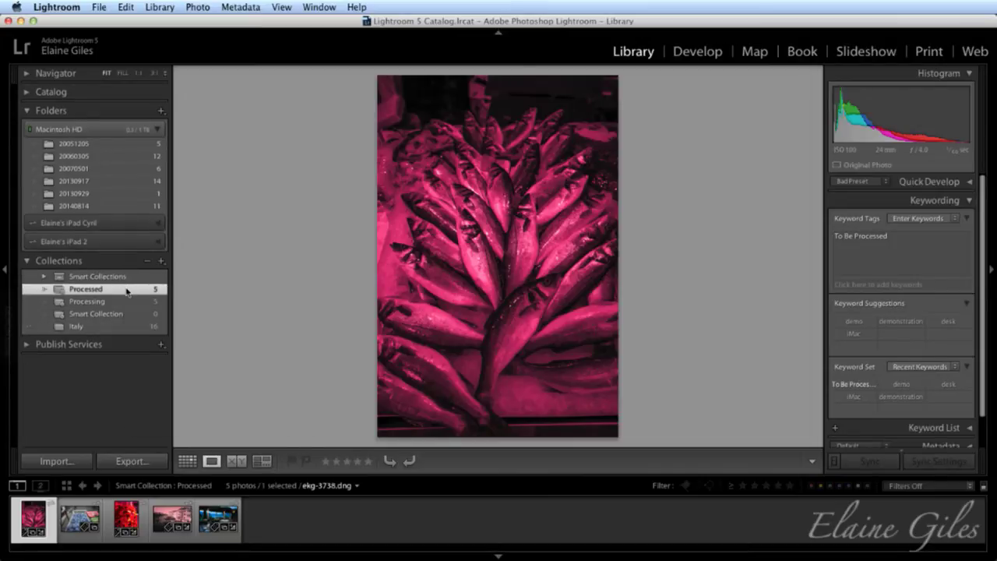
right_click(127, 291)
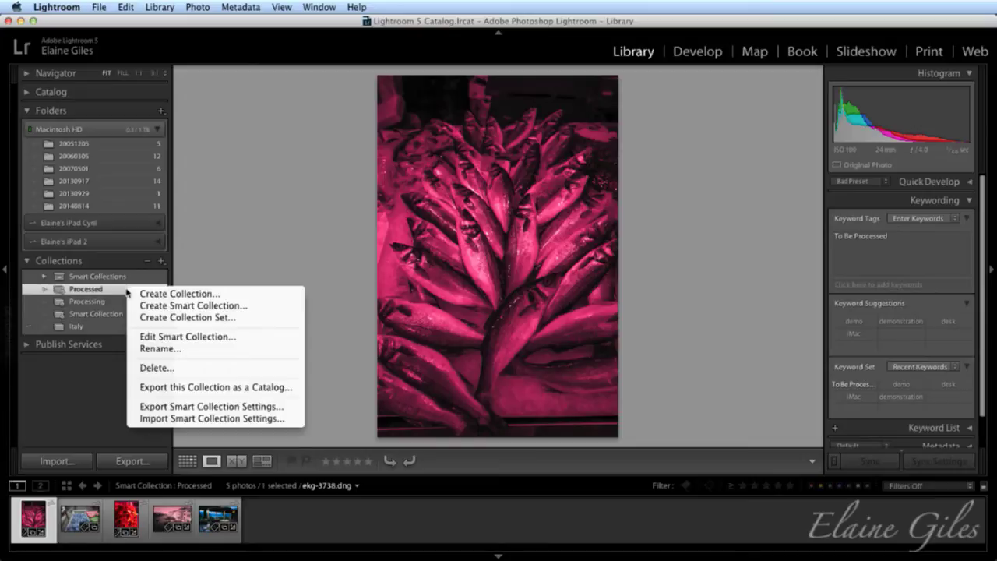
left_click(186, 337)
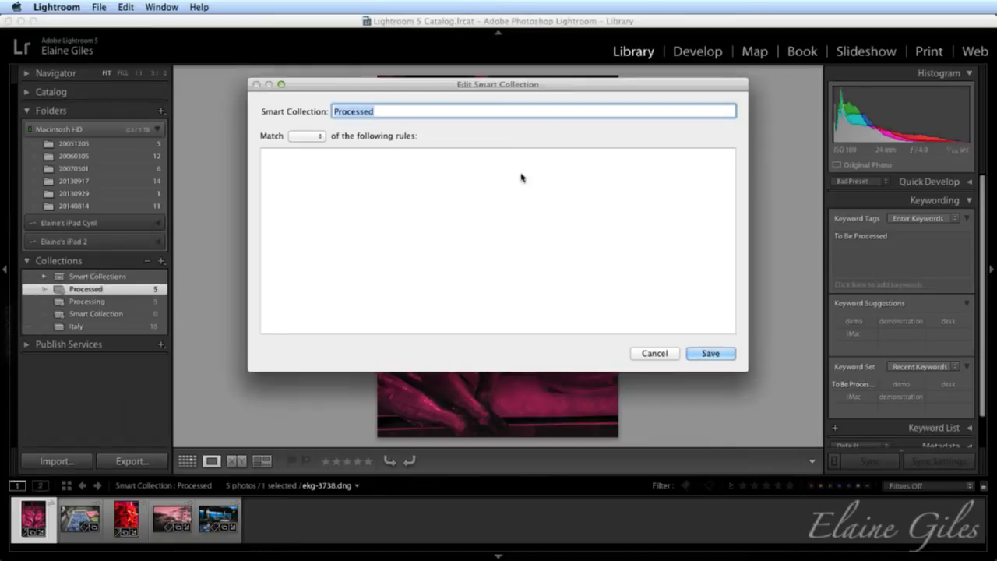
double_click(529, 158)
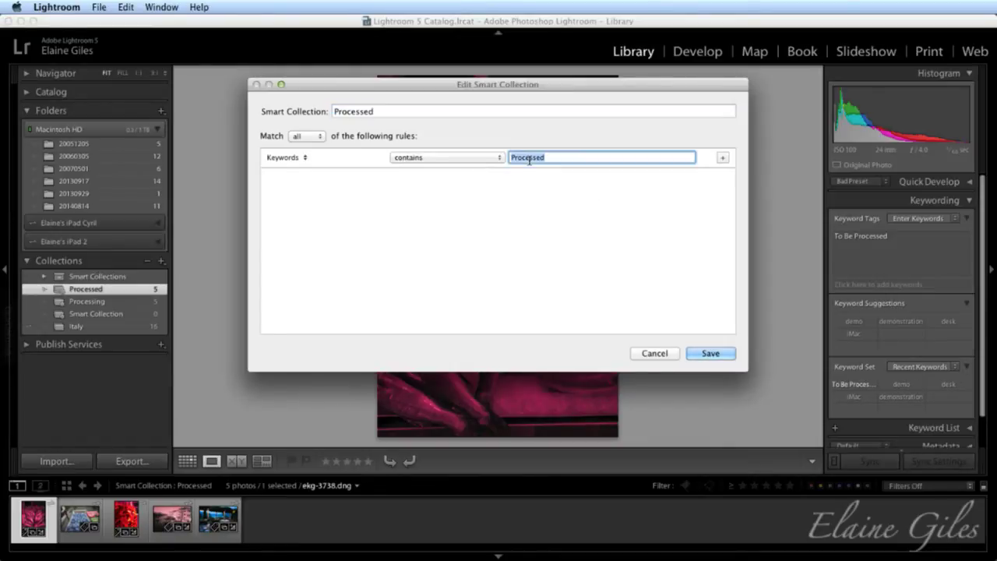
type("Done")
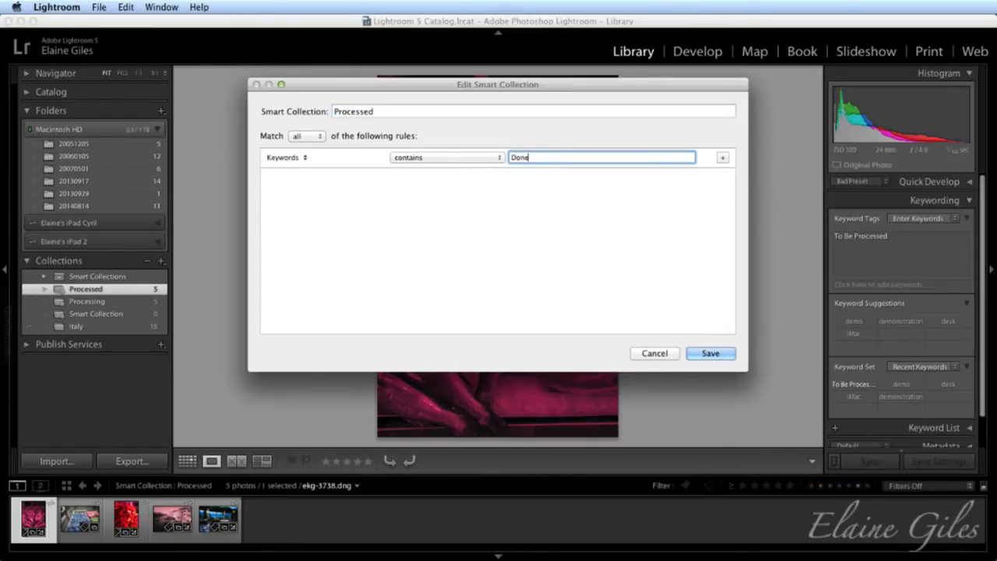
left_click(706, 353)
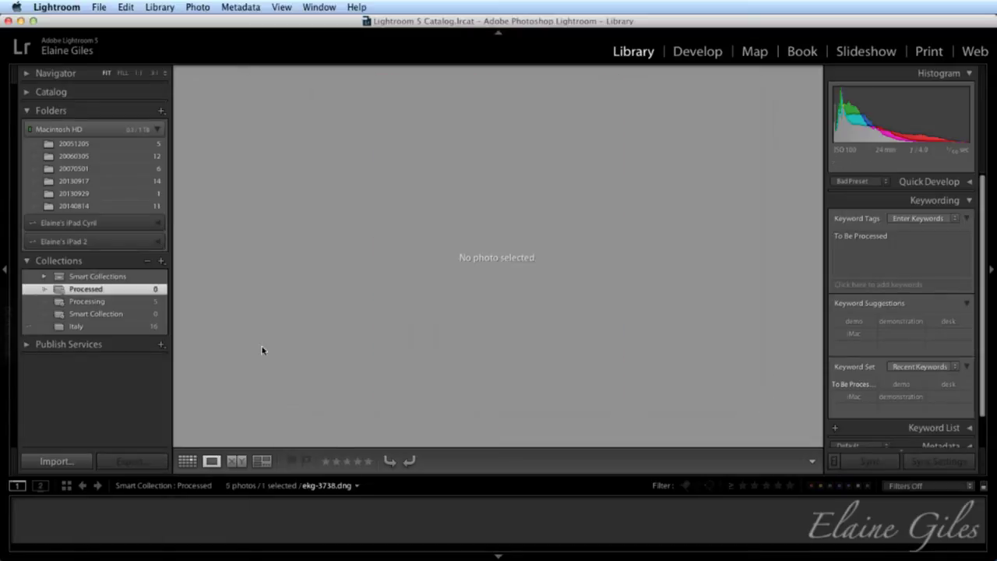
- Replace the fish photo's keyword in the Processing smart collection with "Done" and open the Processed smart collection
left_click(121, 304)
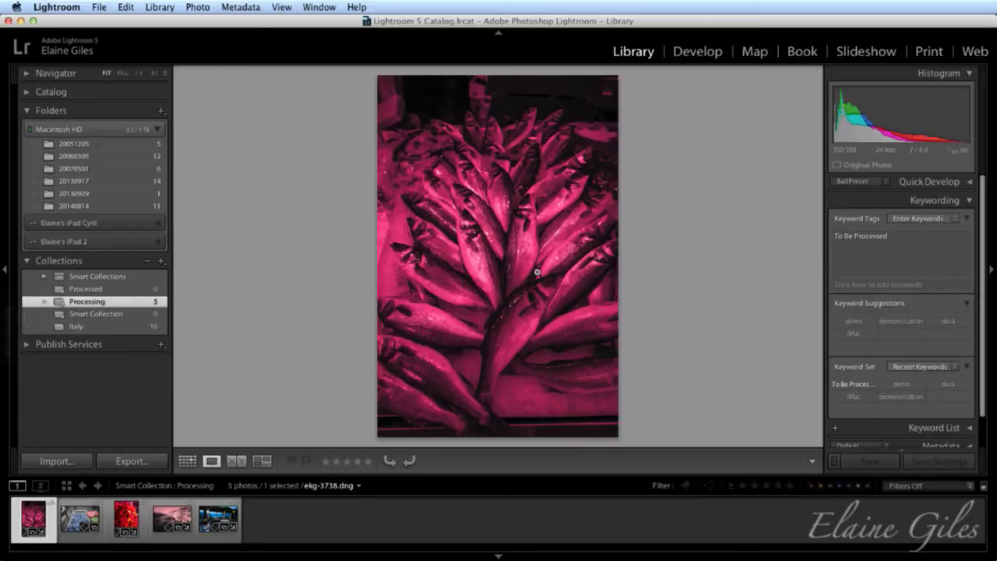
left_click(904, 244)
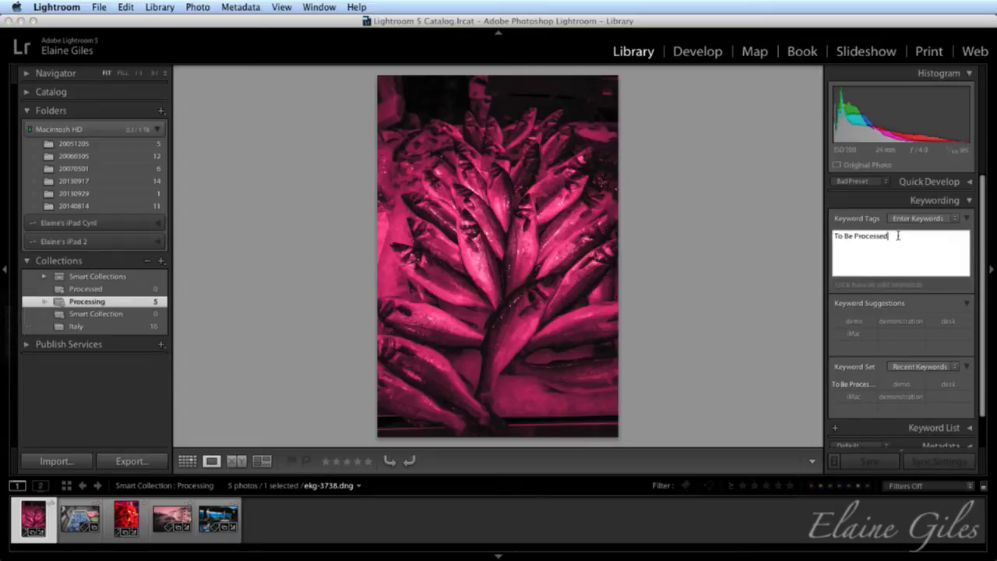
left_click_drag(898, 235, 818, 237)
type("Done")
key("Return")
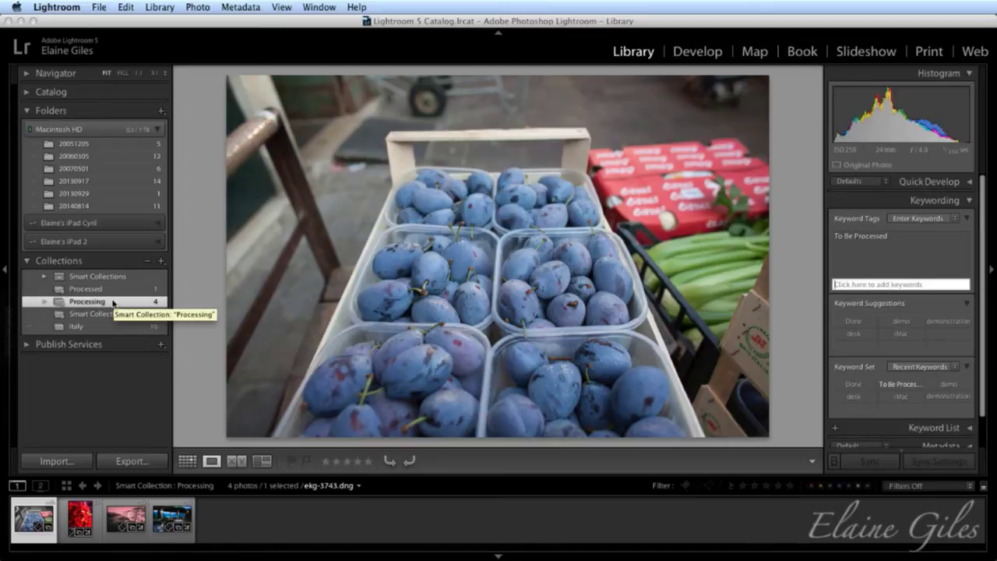
left_click(115, 288)
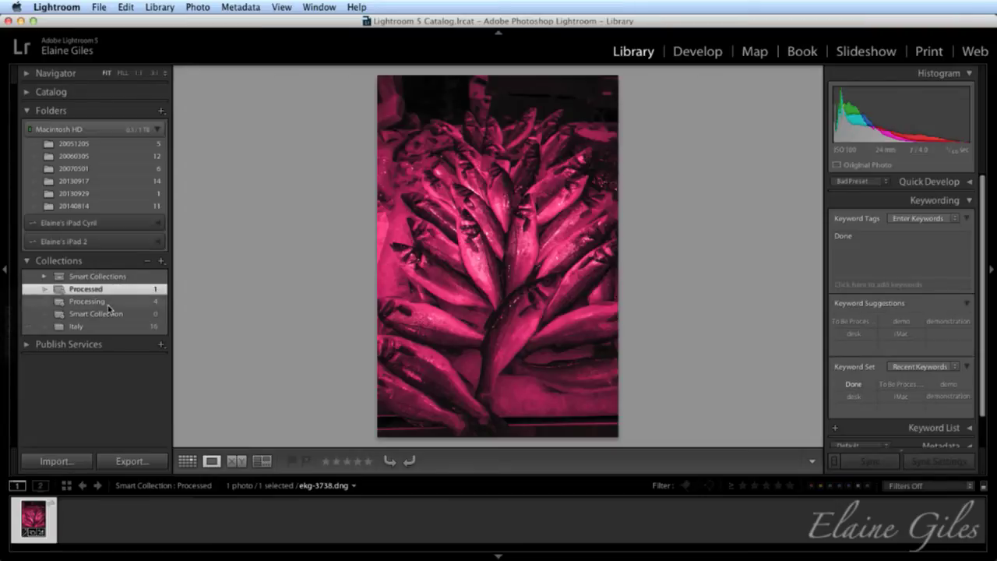
- Replace the red chilli photo's keyword in the Processing smart collection with "Done"
left_click(109, 302)
left_click(82, 517)
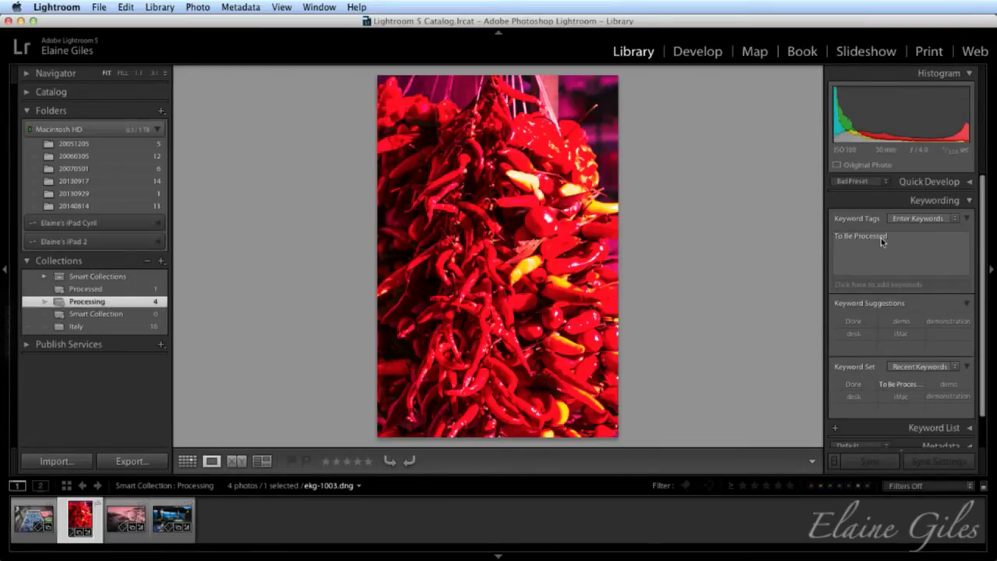
mouse_move(870, 241)
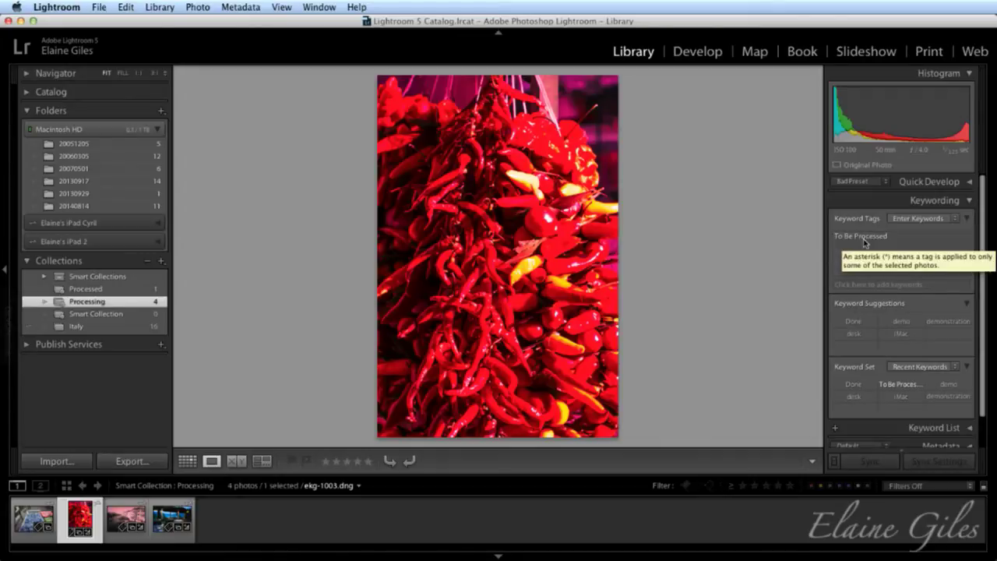
left_click(869, 237)
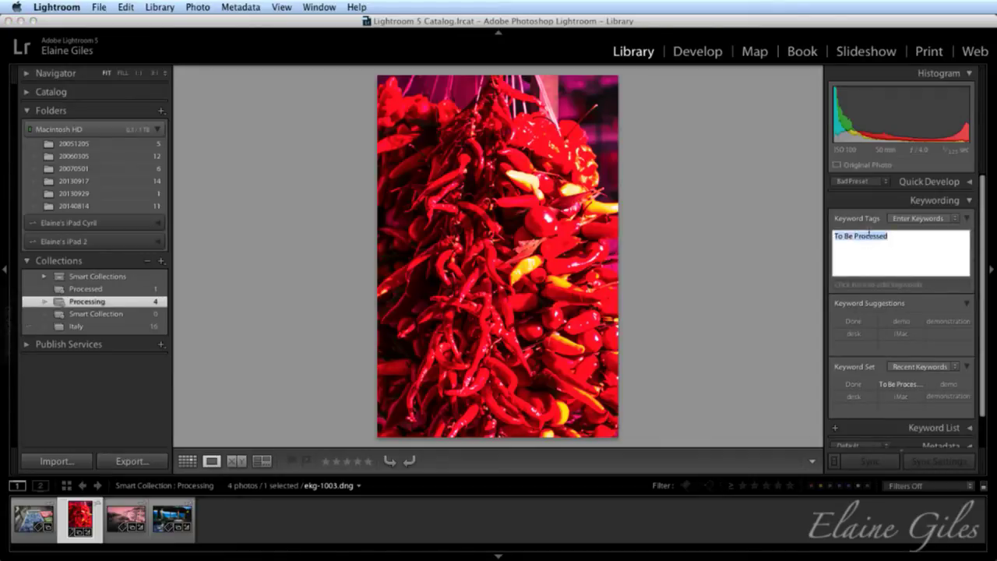
type("Done")
key("Return")
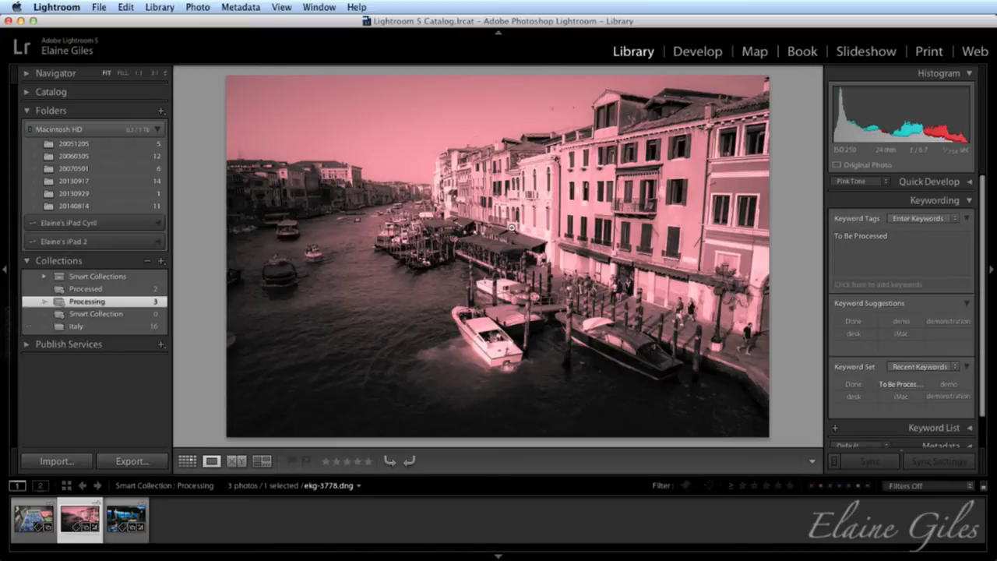
- Open the Venice canal photo in Develop and try the Blue Filter, Blue Hi-Contrast Filter, Green Filter and Infrared presets on it
left_click(686, 59)
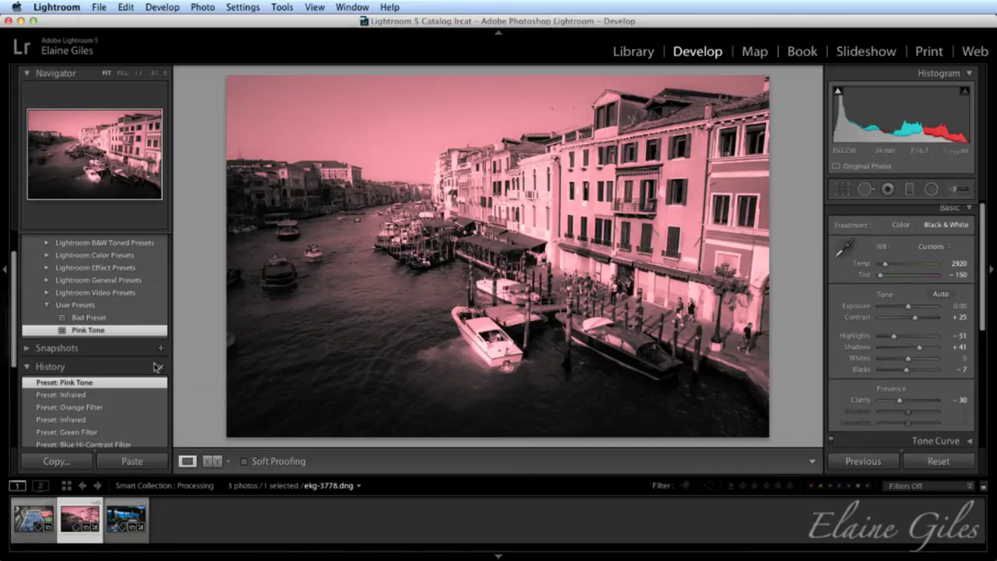
left_click(59, 306)
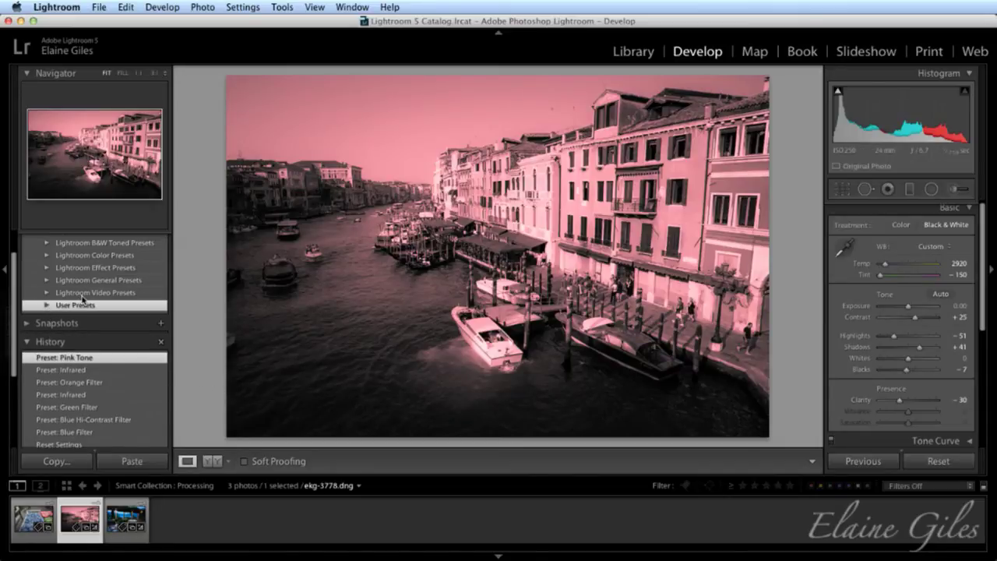
scroll(48, 288, "up", 3)
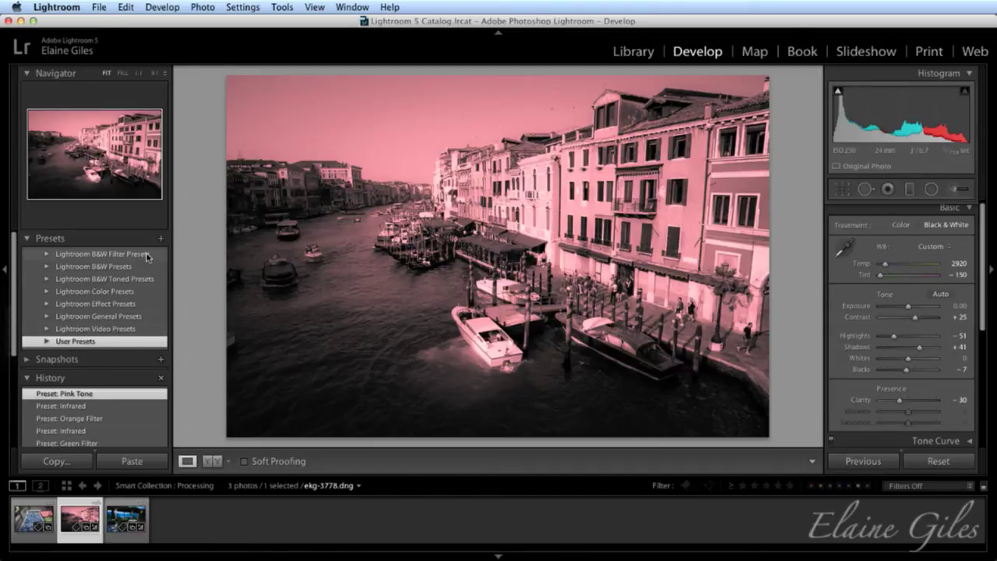
left_click(47, 254)
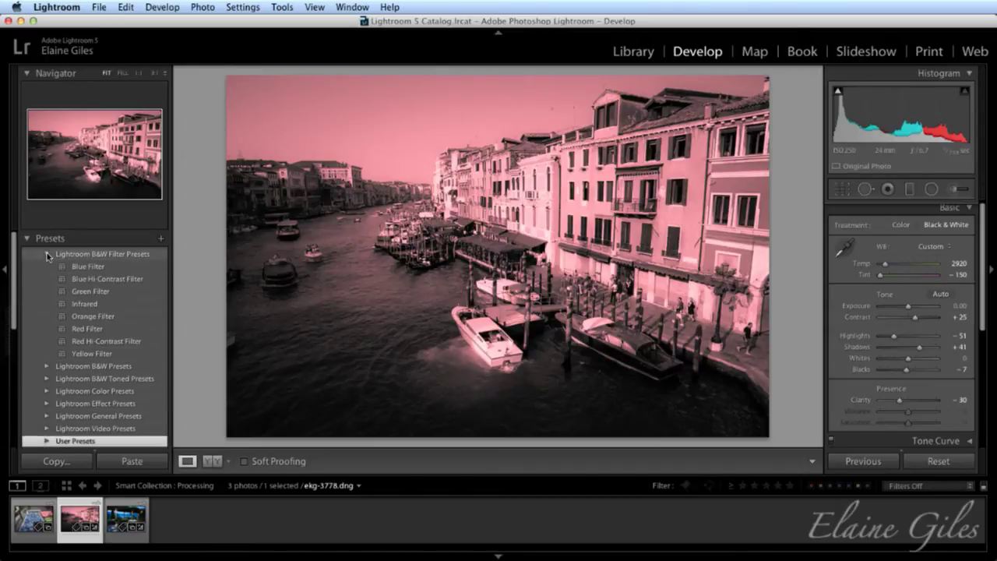
left_click(96, 268)
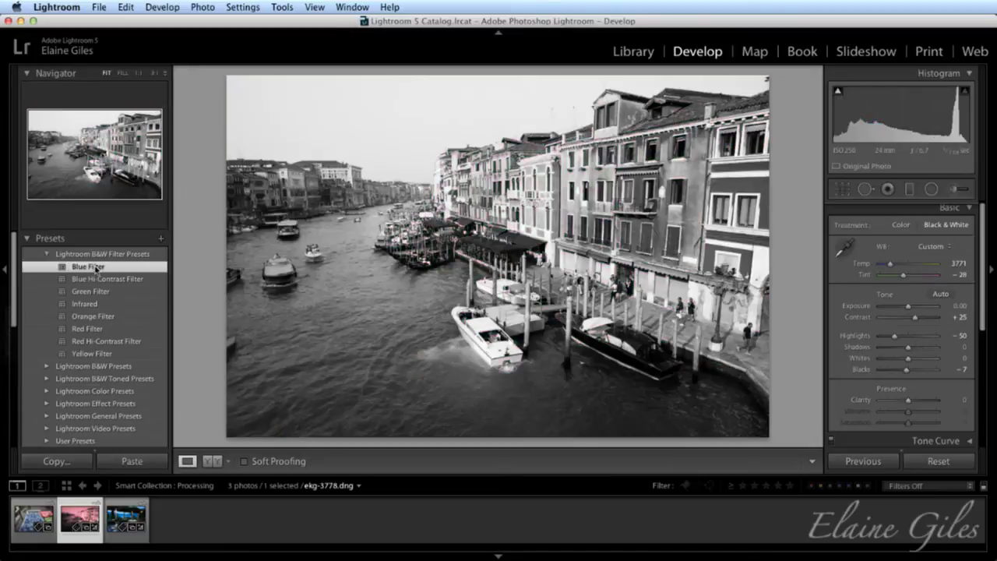
left_click(98, 278)
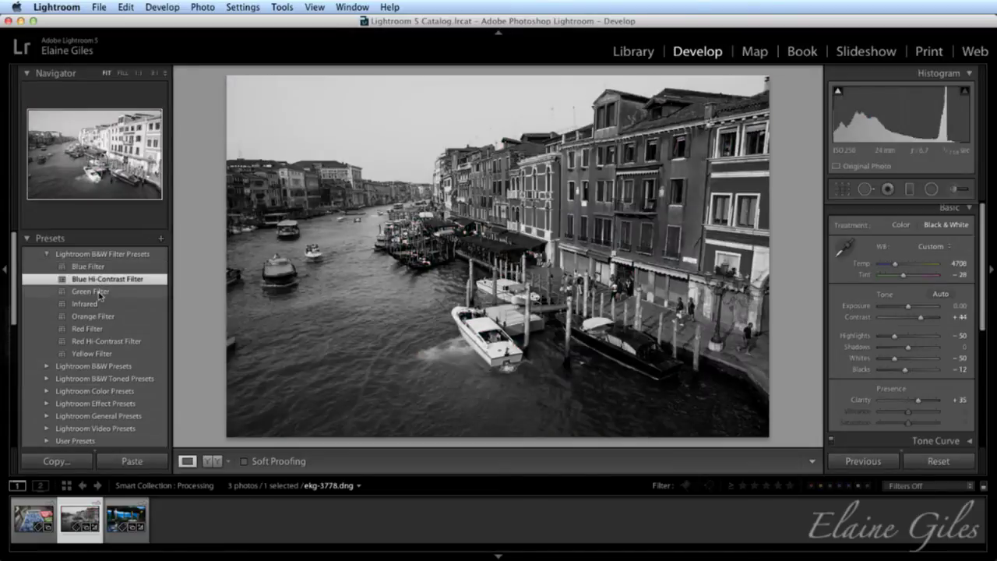
left_click(99, 292)
left_click(100, 305)
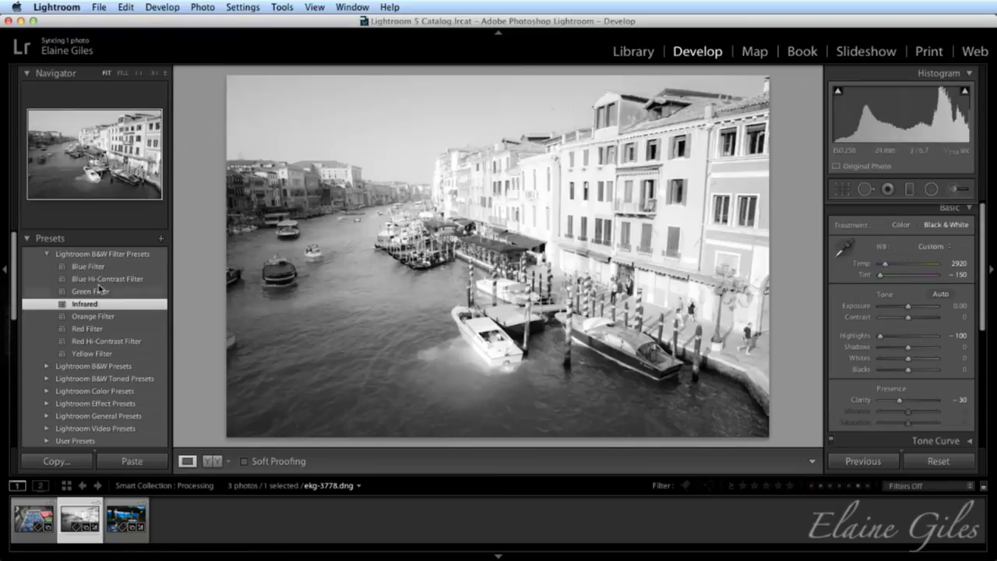
left_click(48, 255)
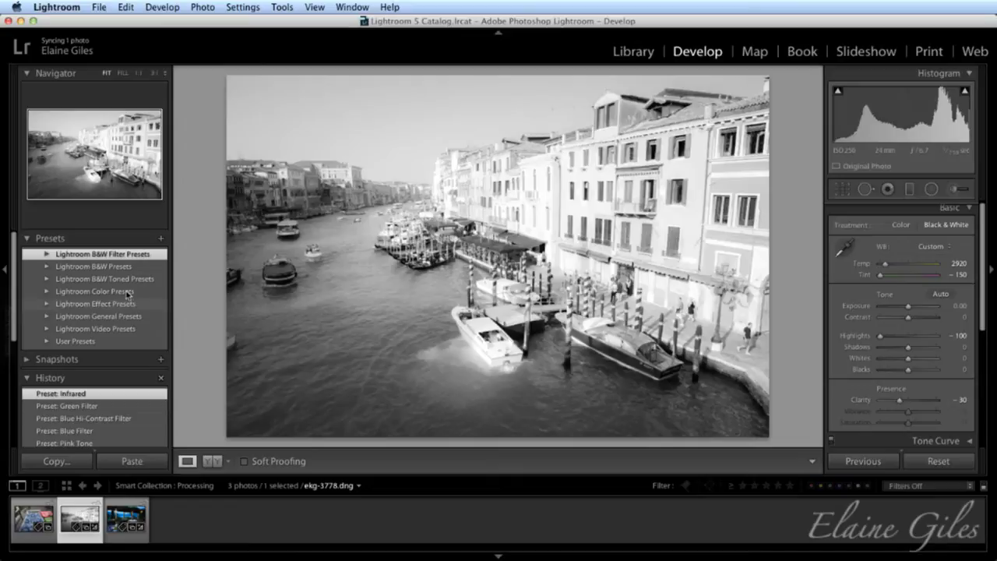
- Try the Pink Tone and Bad Preset user presets on the Venice canal photo
left_click(47, 342)
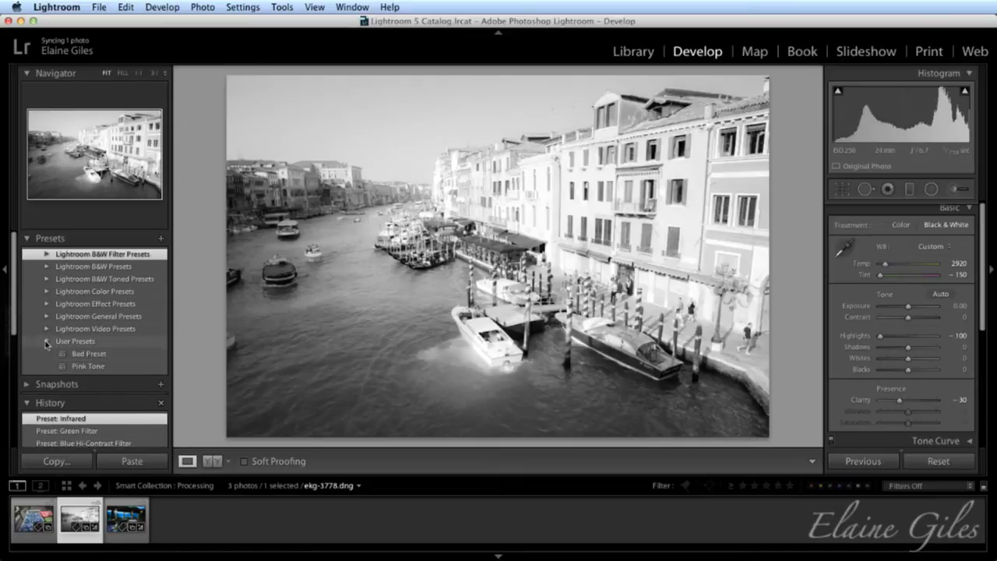
left_click(88, 366)
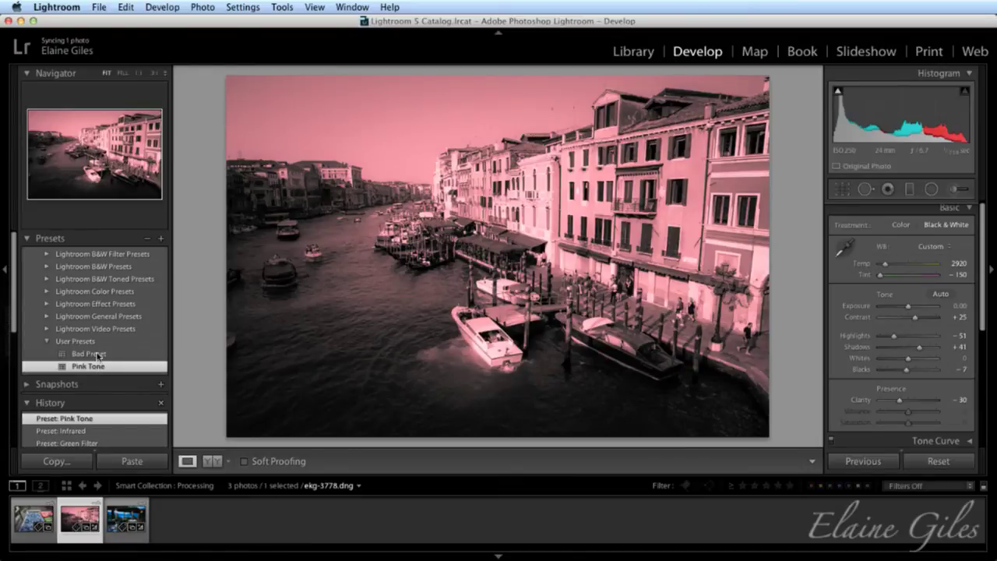
left_click(96, 355)
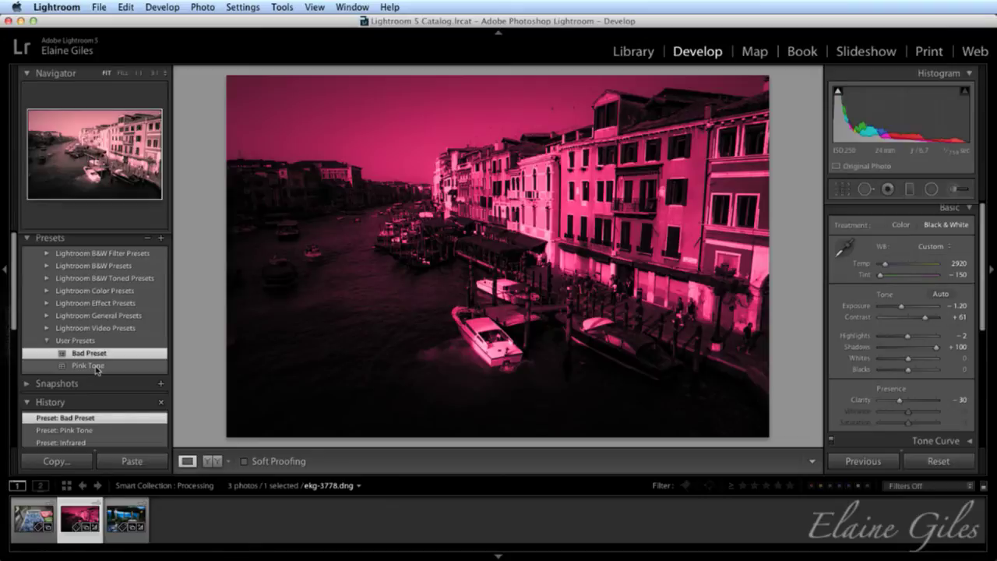
- Revert the Venice canal photo to its Import history state and clear its edit history
scroll(106, 438, "down", 3)
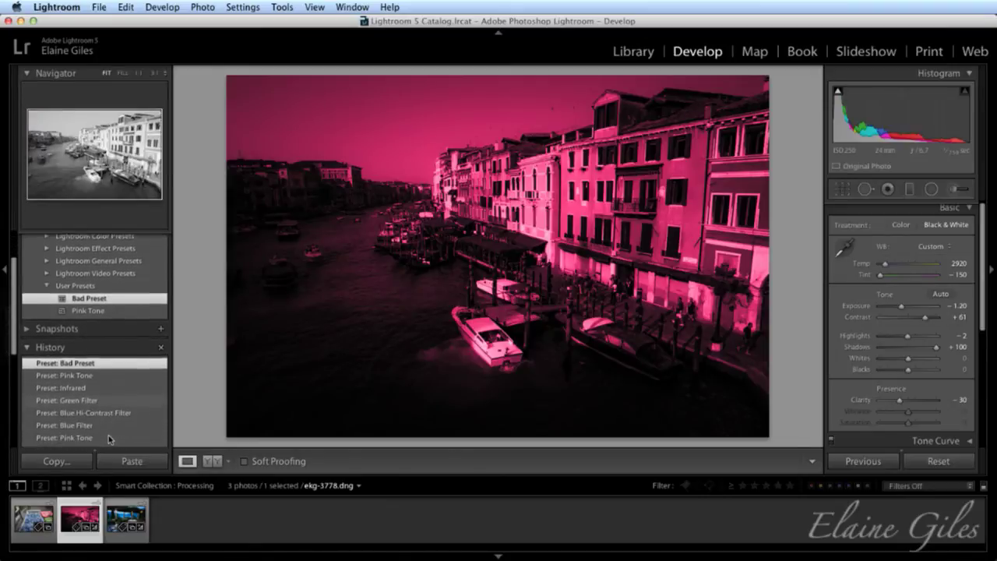
scroll(108, 436, "down", 10)
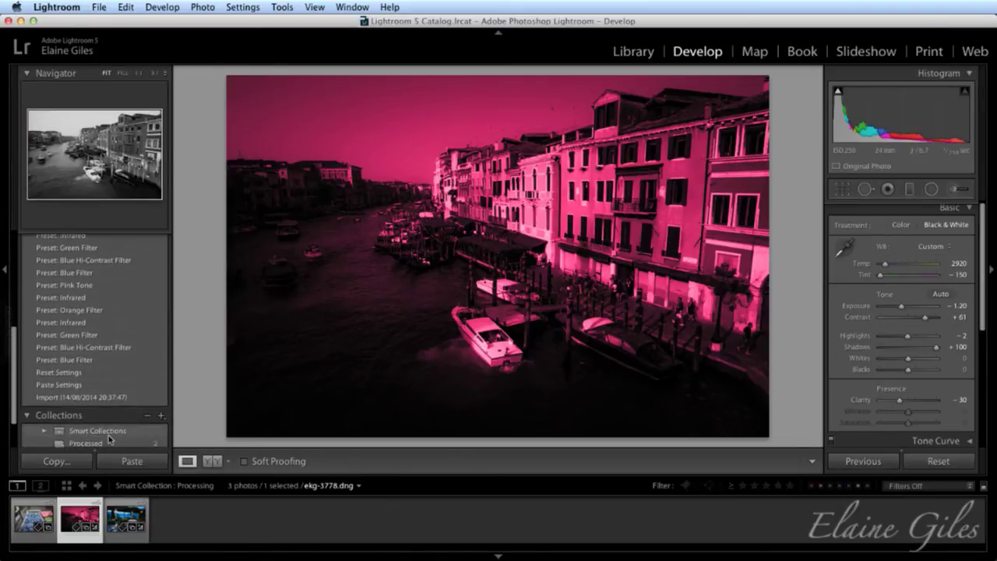
left_click(101, 397)
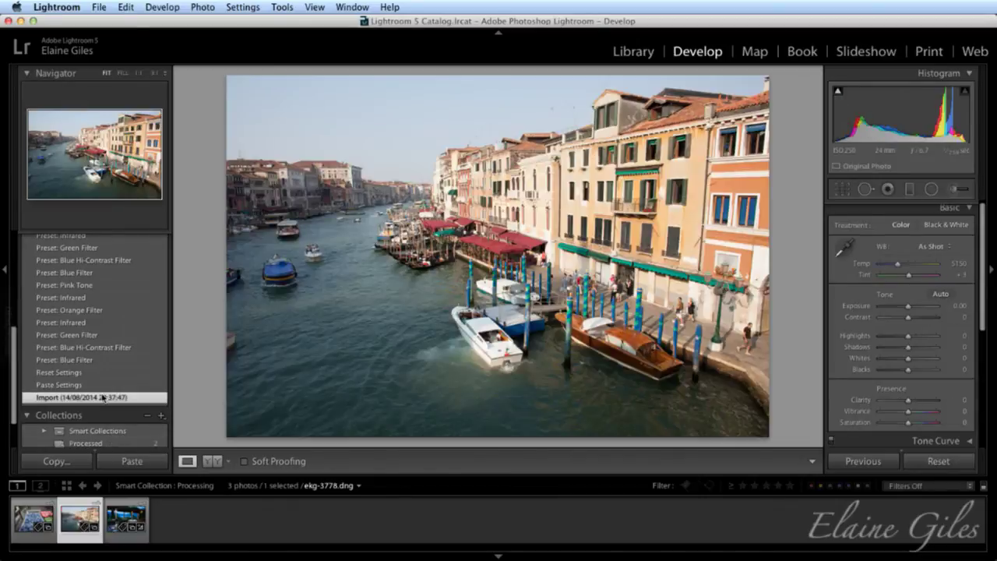
scroll(112, 377, "up", 5)
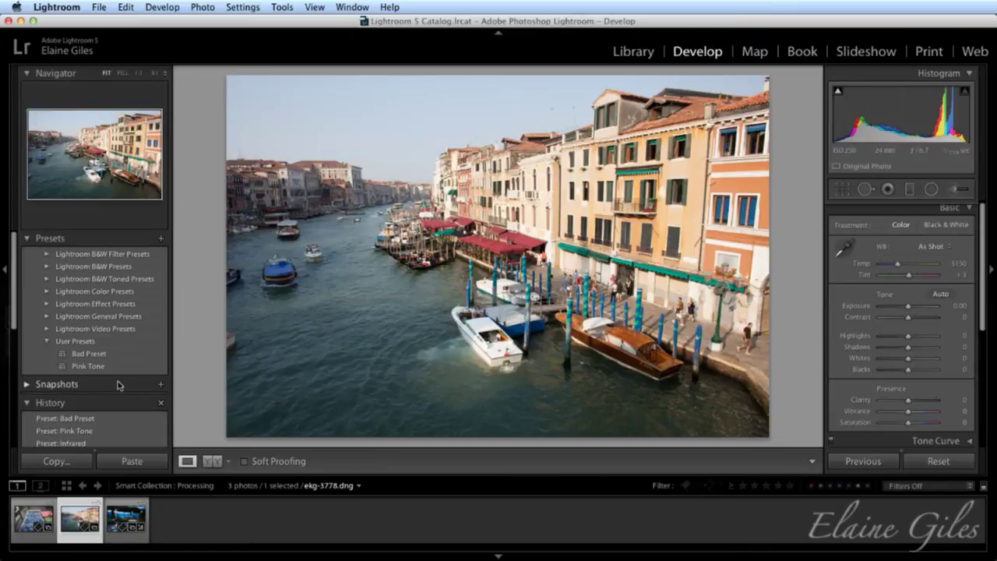
left_click(143, 403)
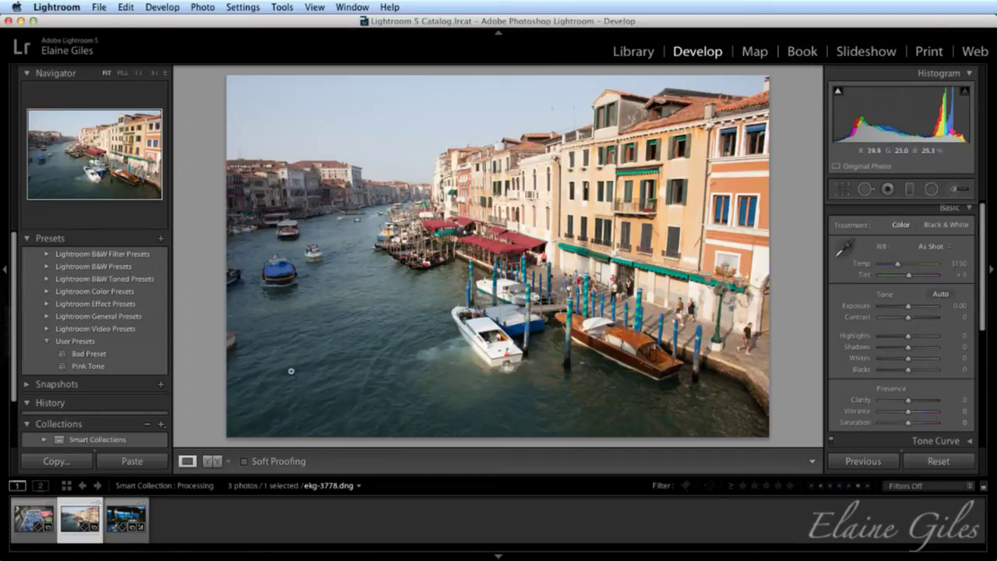
- Apply the Infrared black-and-white filter preset to the Venice canal photo
left_click(46, 257)
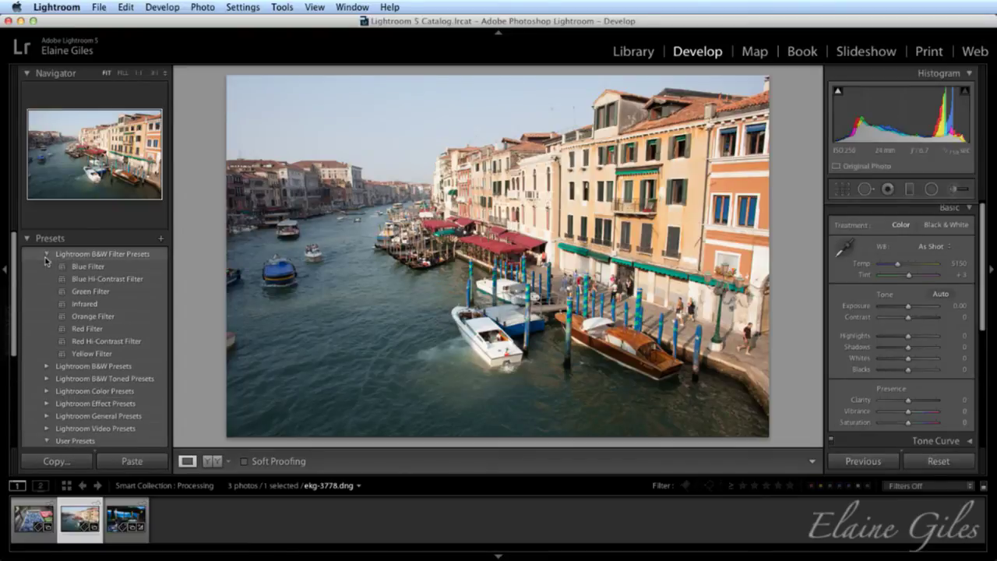
left_click(92, 304)
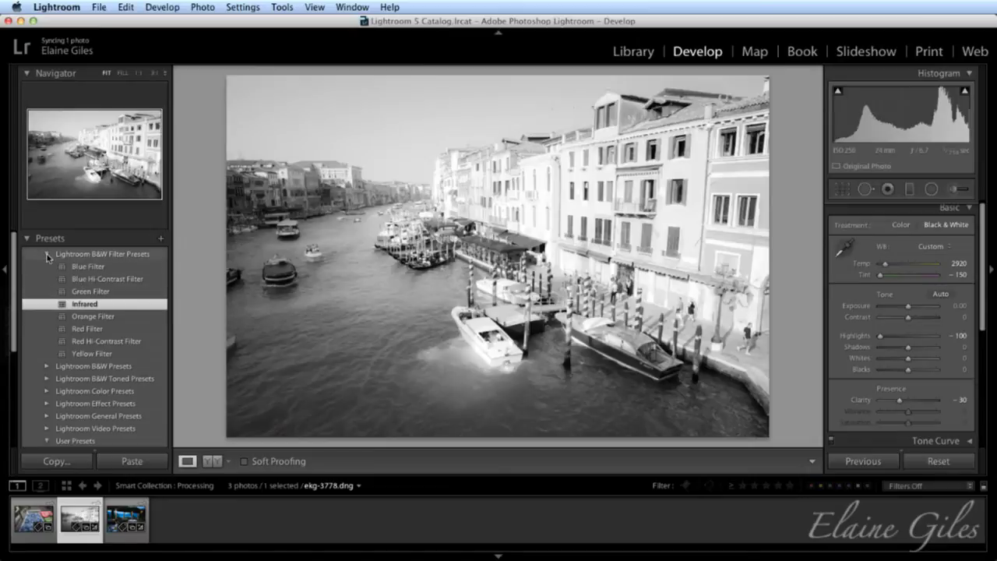
left_click(47, 255)
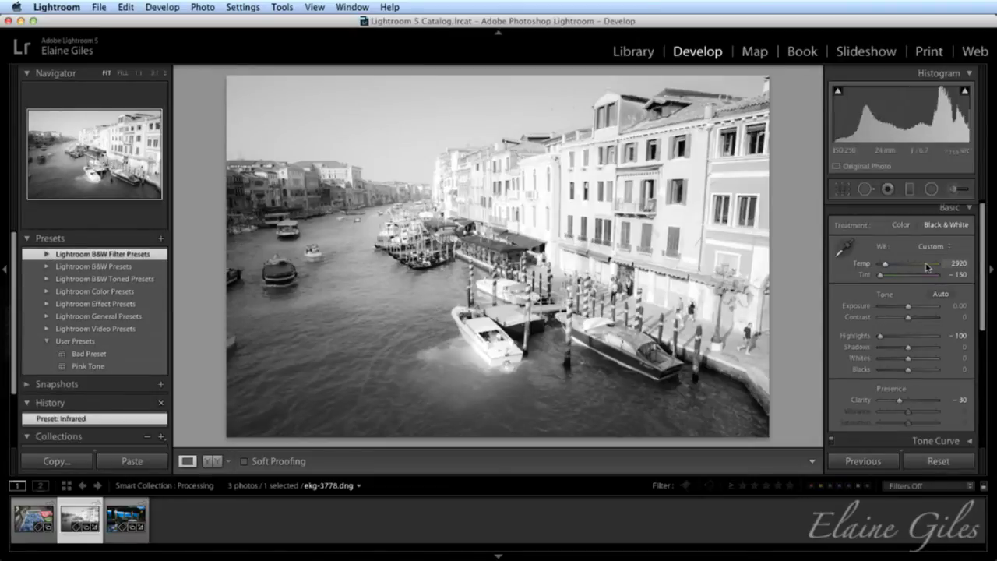
- Split-tone the photo's highlights blue with hue 205 and saturation 55
left_click(969, 211)
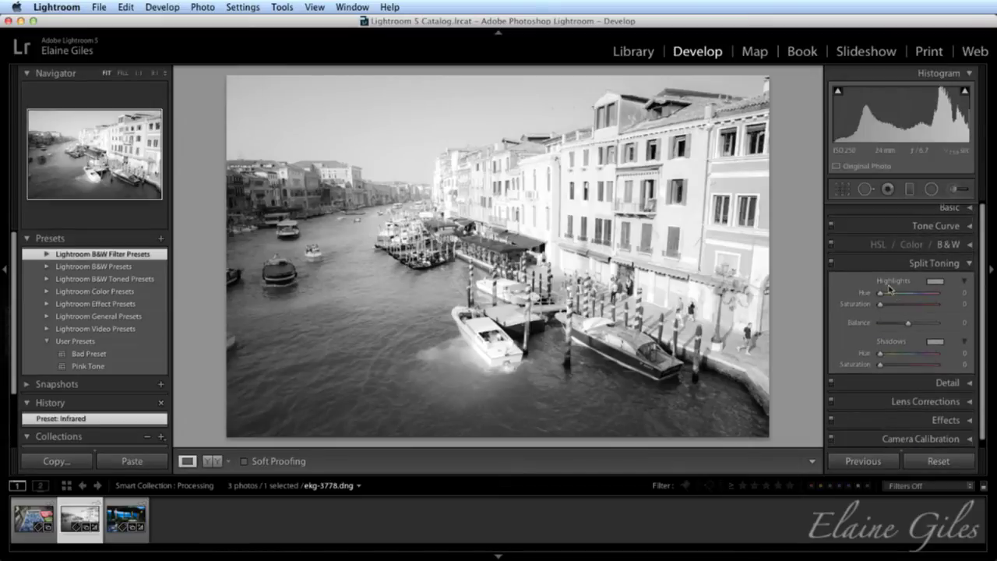
left_click_drag(881, 294, 912, 297)
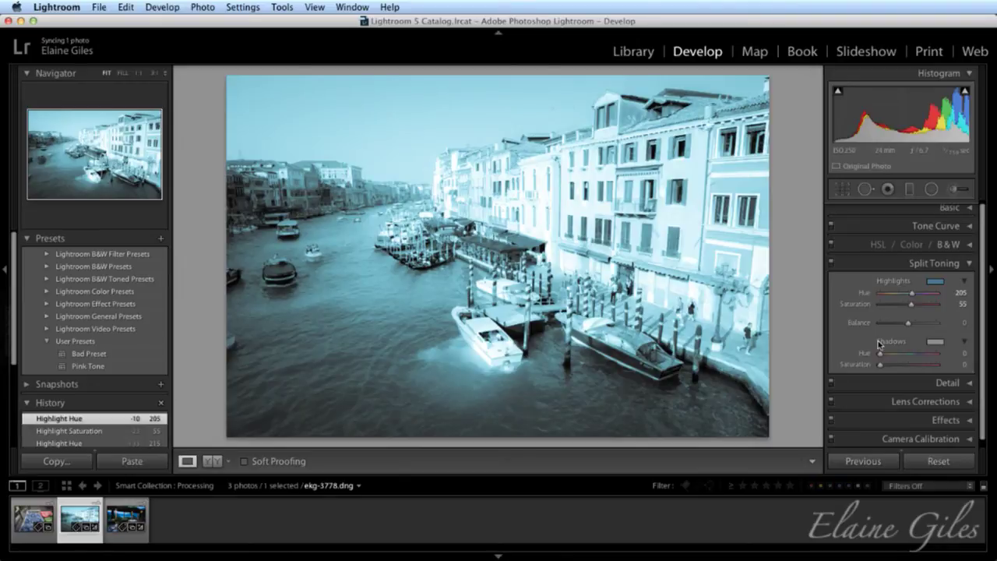
left_click(968, 265)
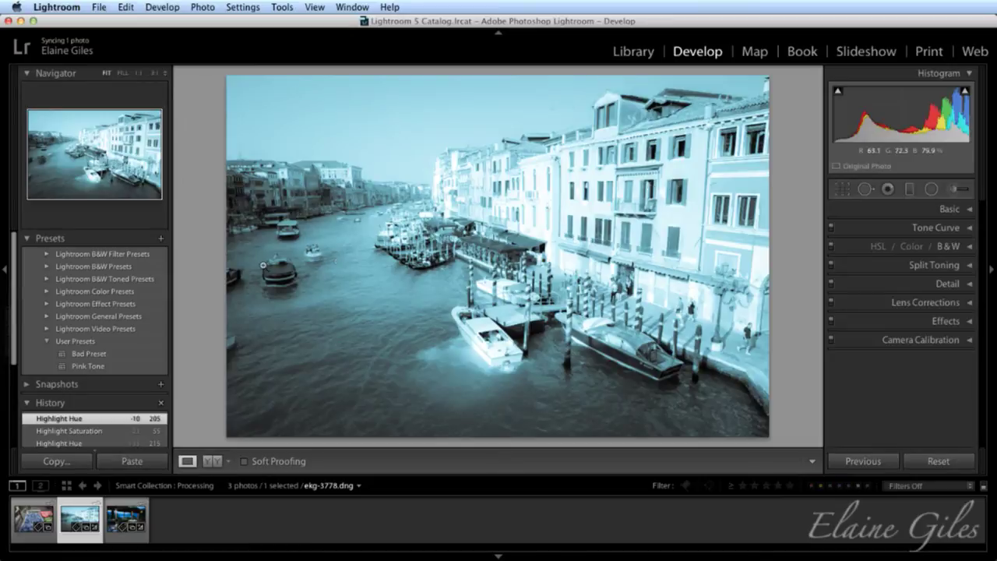
- Save the current look as a develop preset named "Blue Tone" in the User Presets folder
left_click(162, 242)
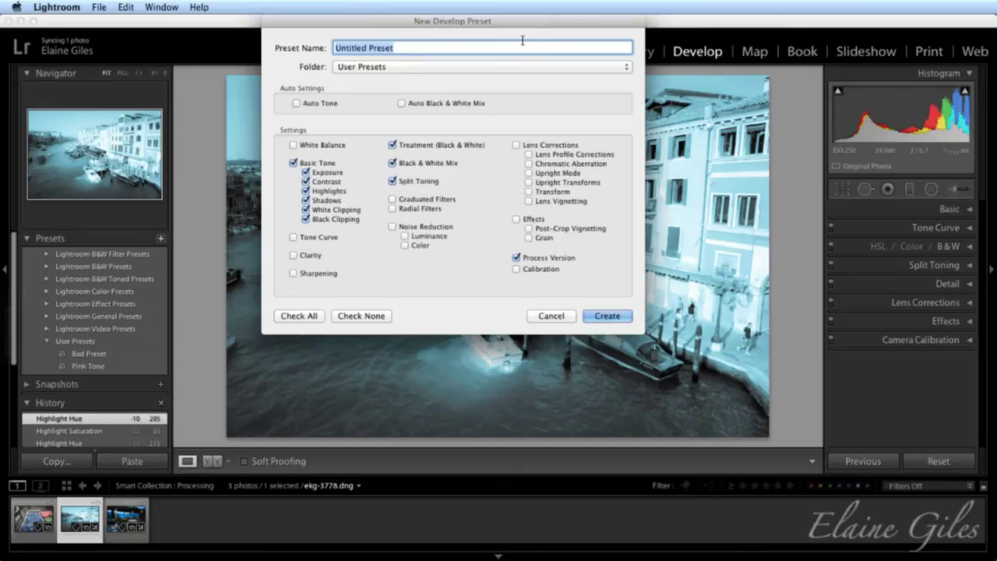
left_click_drag(538, 25, 598, 72)
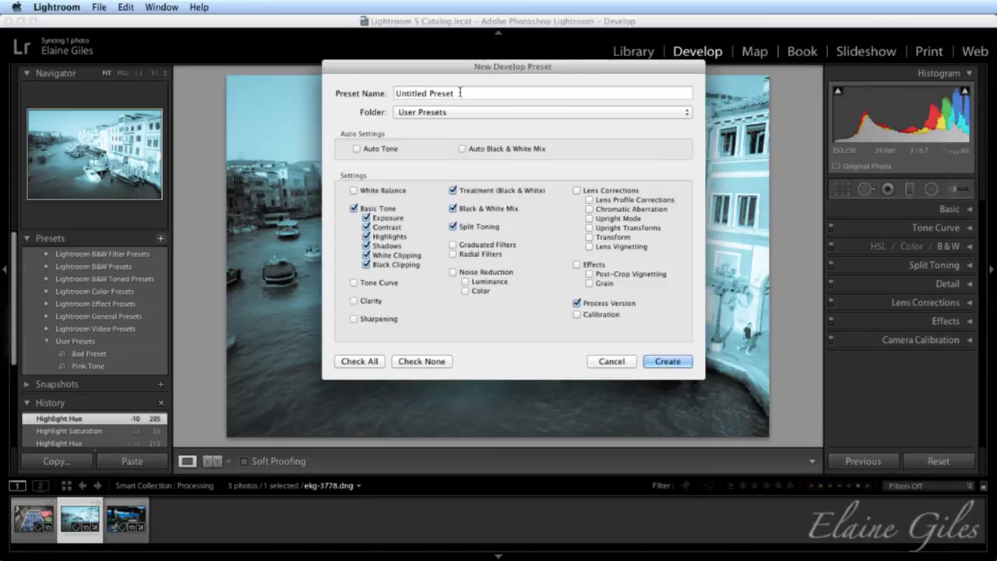
left_click_drag(460, 93, 395, 92)
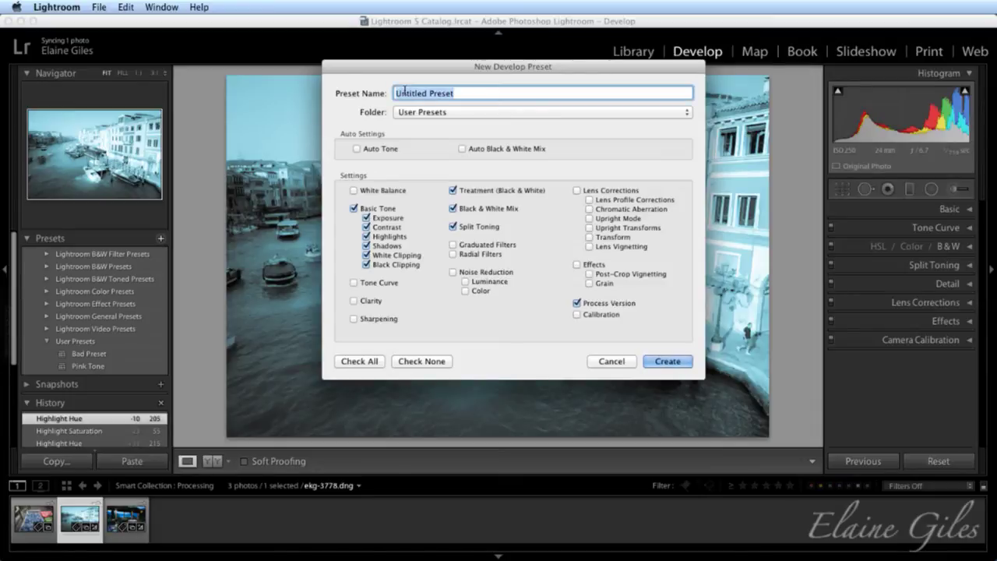
type("Blue T")
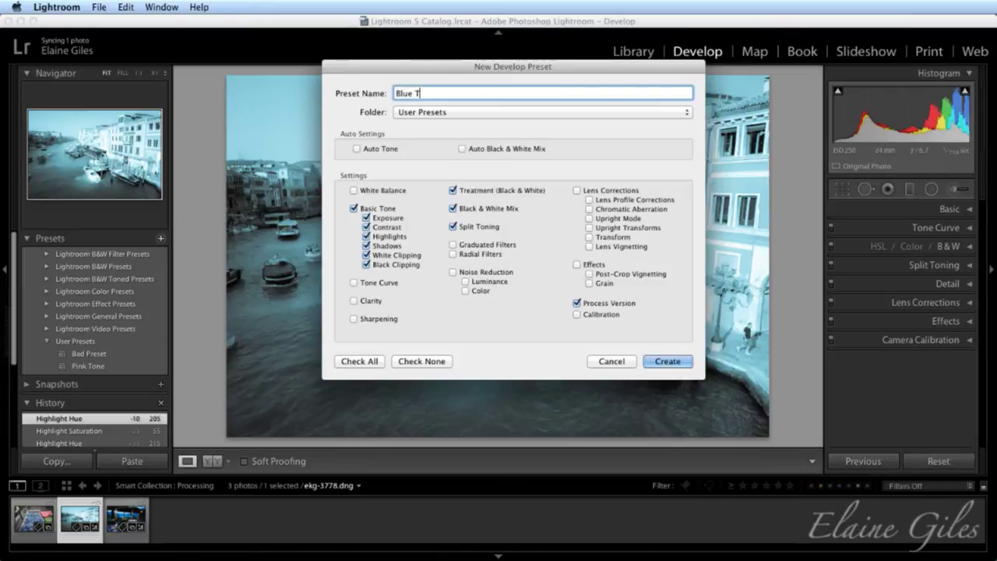
type("one")
left_click(435, 115)
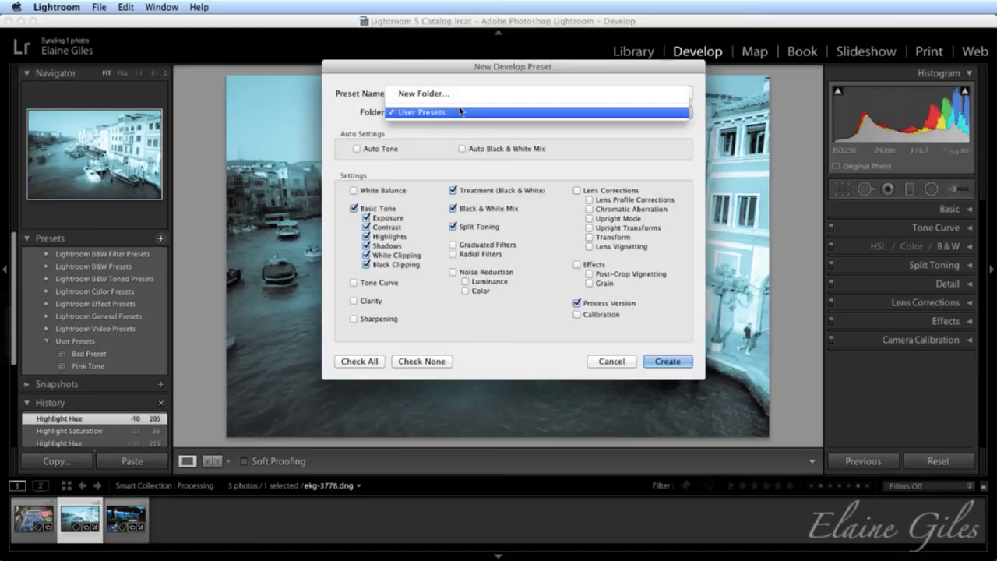
left_click(543, 134)
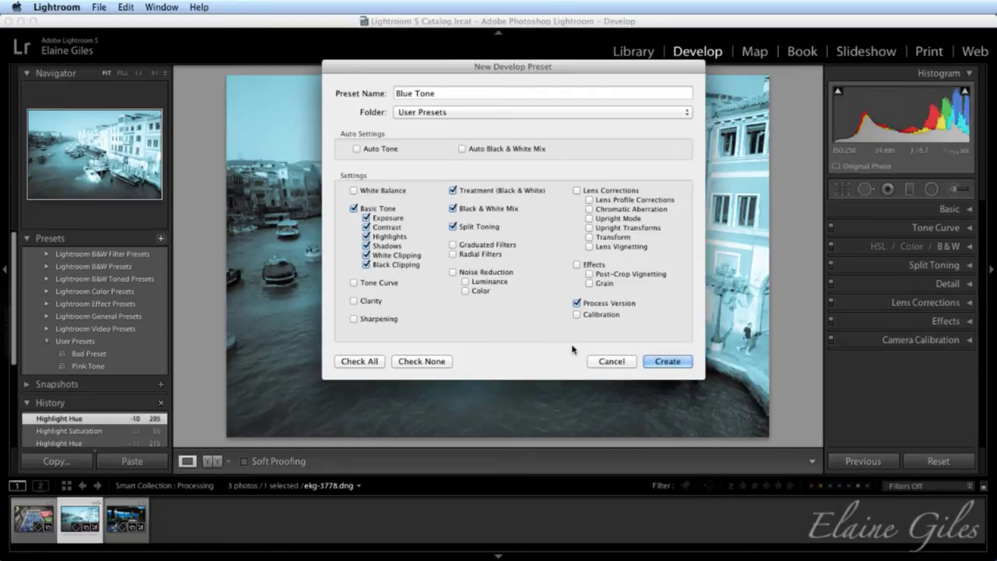
left_click(668, 362)
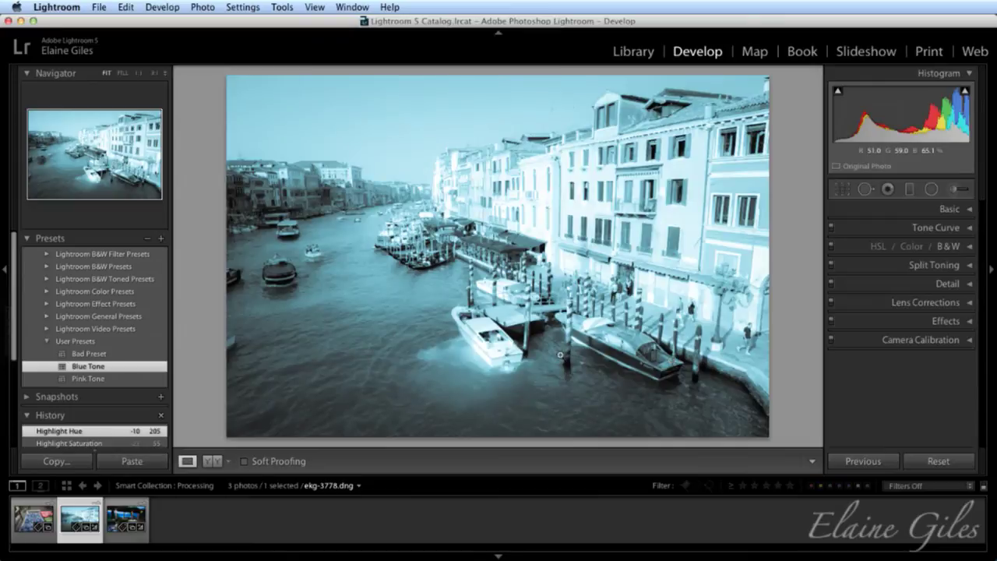
- On the terrace dining photo, try the Blue Tone and Pink Tone user presets, finishing with Blue Tone applied
key("alt")
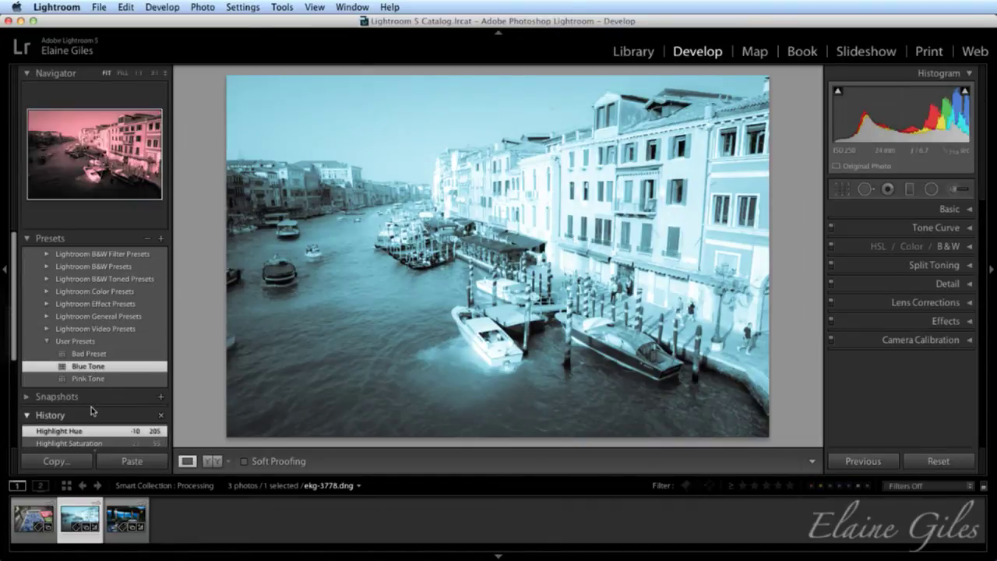
left_click(113, 511)
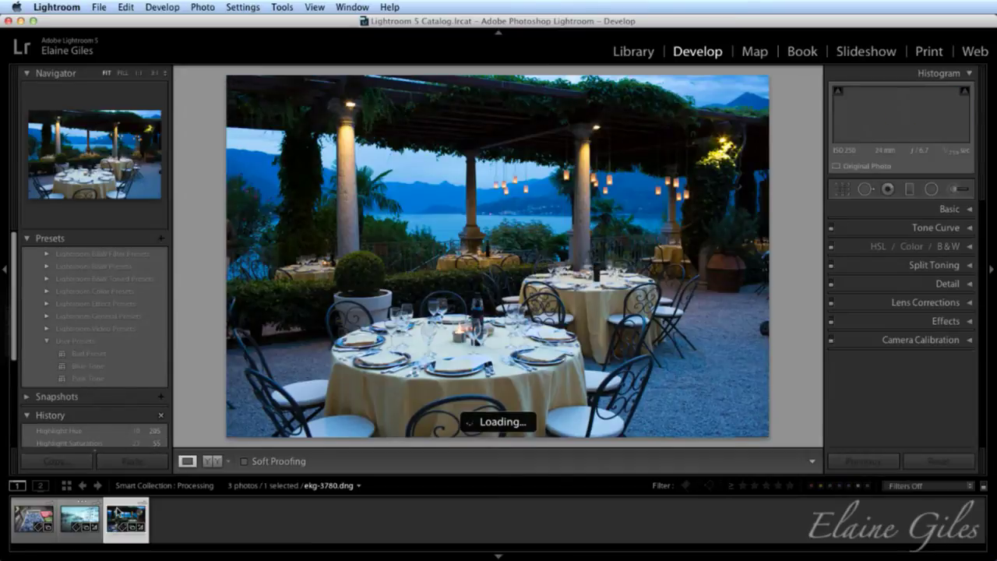
left_click(88, 366)
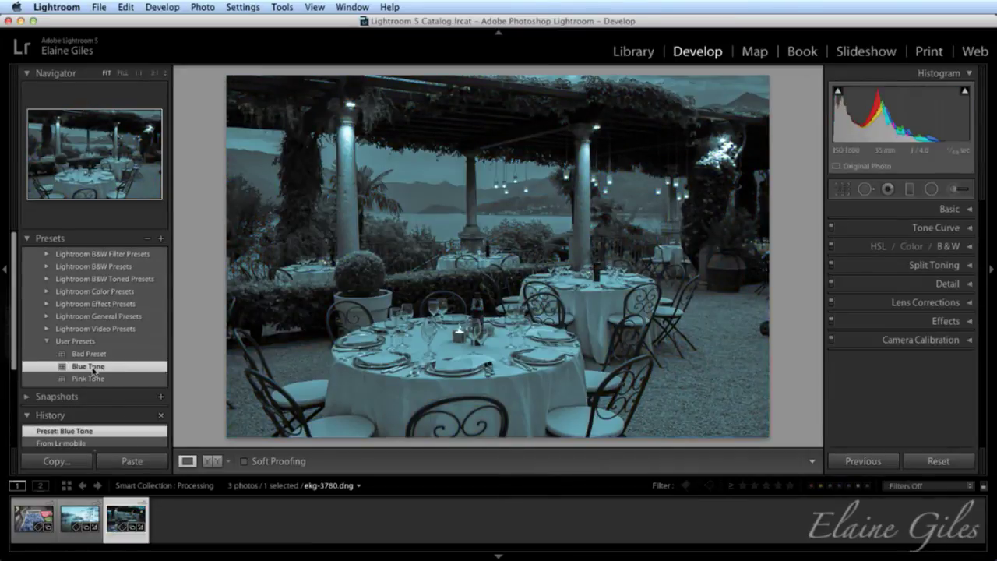
left_click(91, 379)
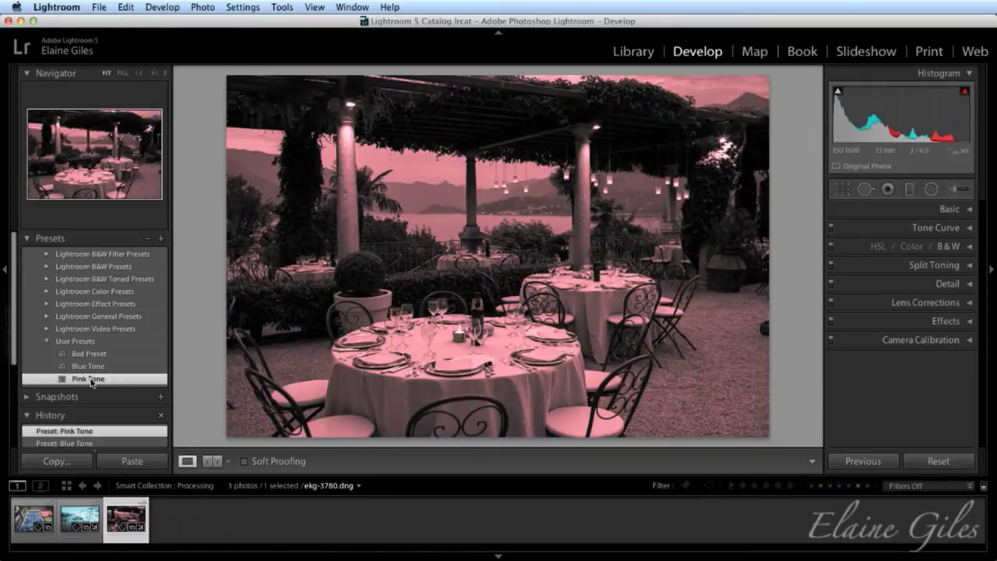
left_click(90, 367)
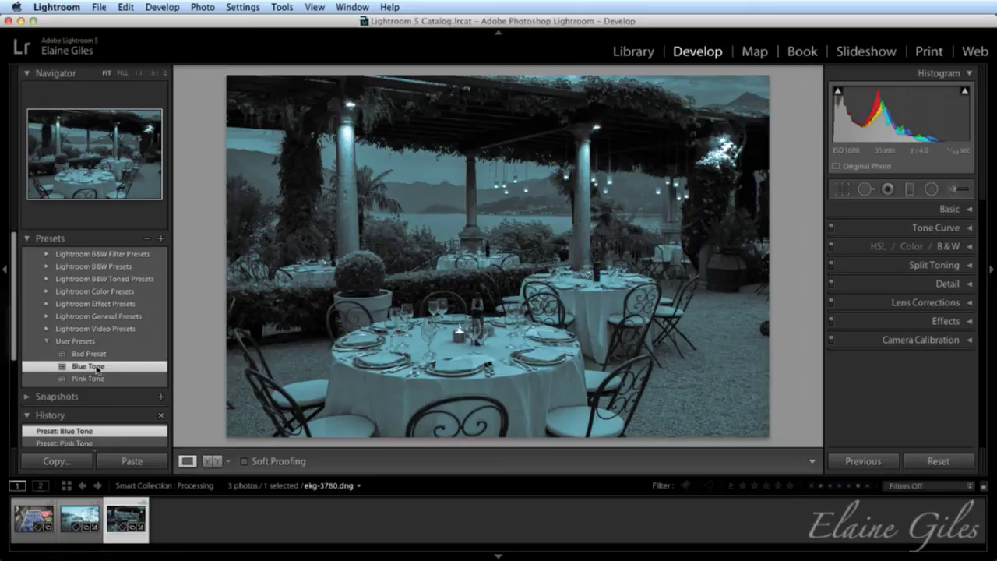
- Export the Blue Tone preset under its existing name to the Data folder on the Desktop
right_click(97, 366)
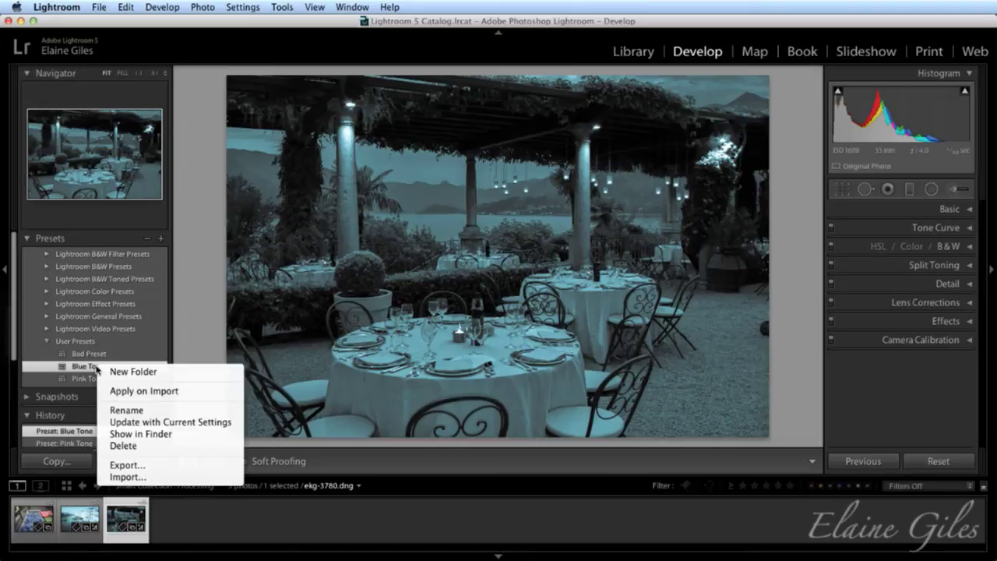
left_click(125, 465)
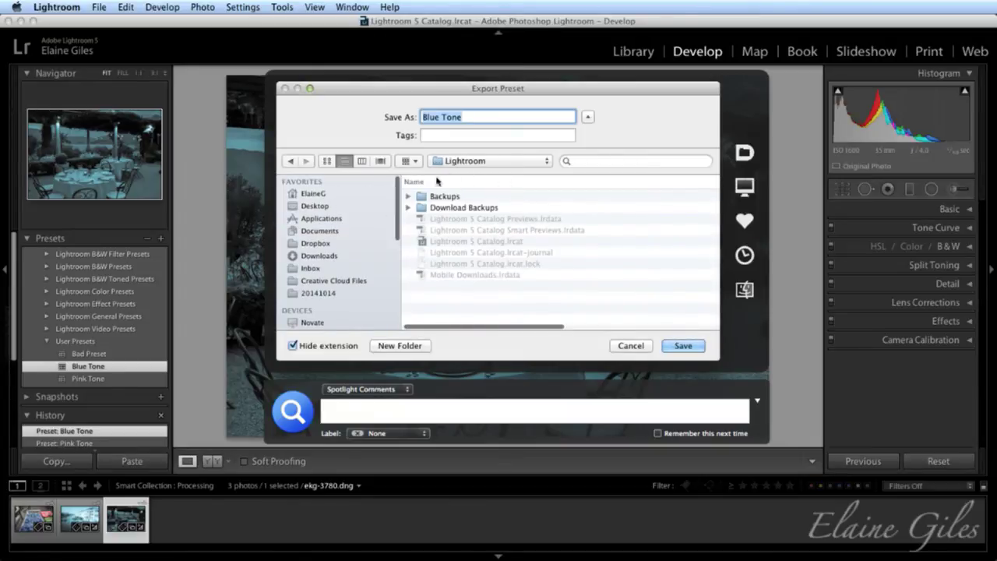
left_click(316, 207)
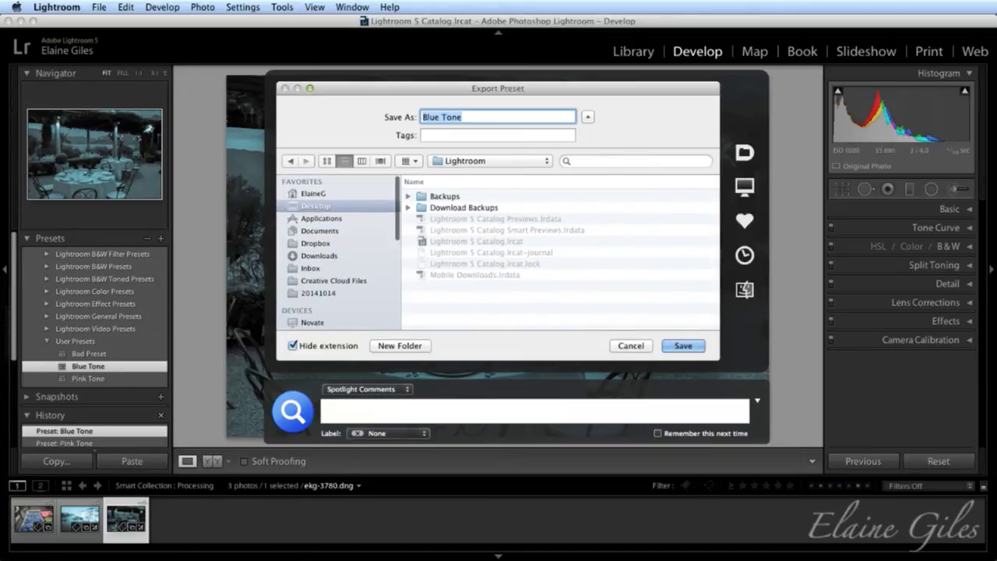
double_click(440, 198)
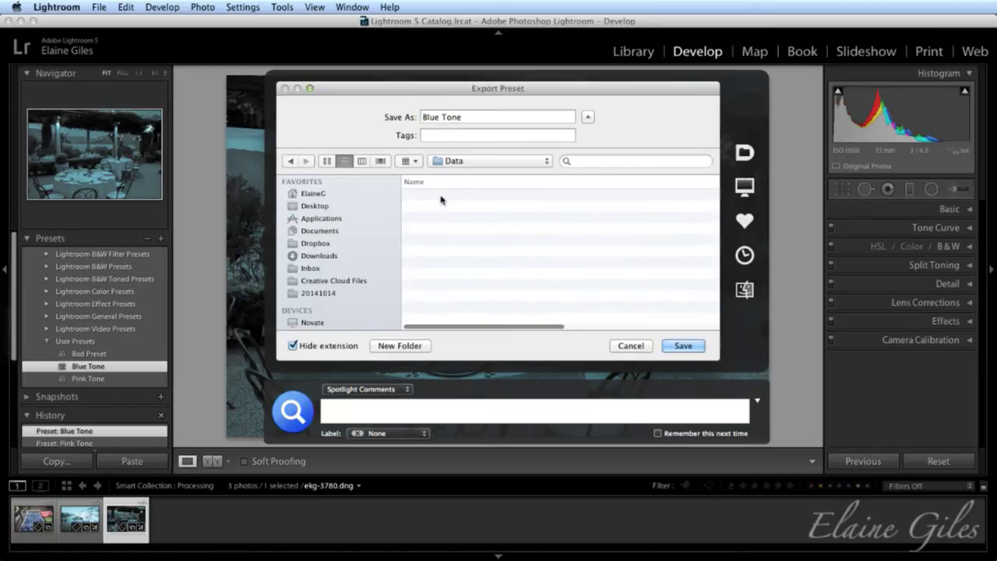
left_click(683, 346)
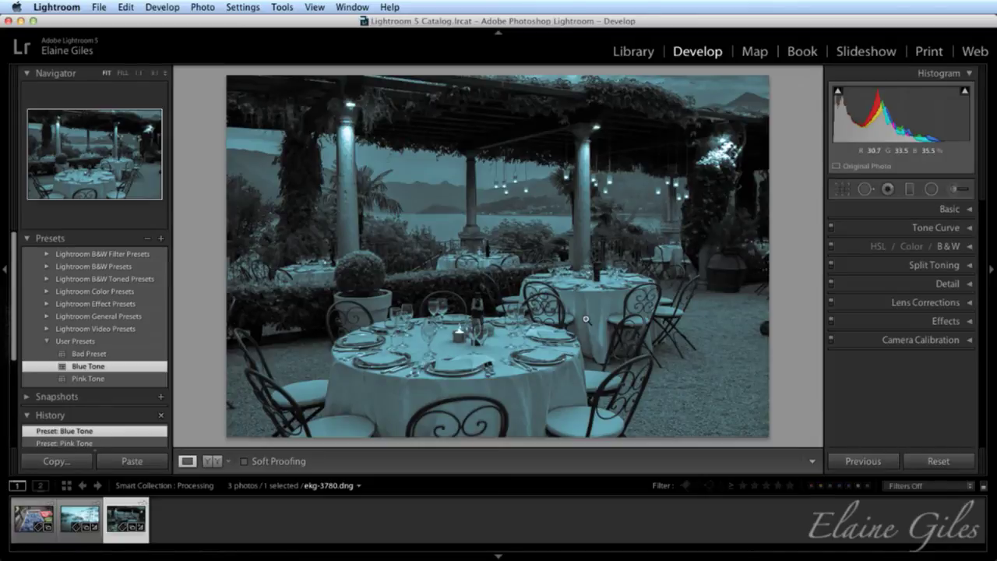
right_click(103, 341)
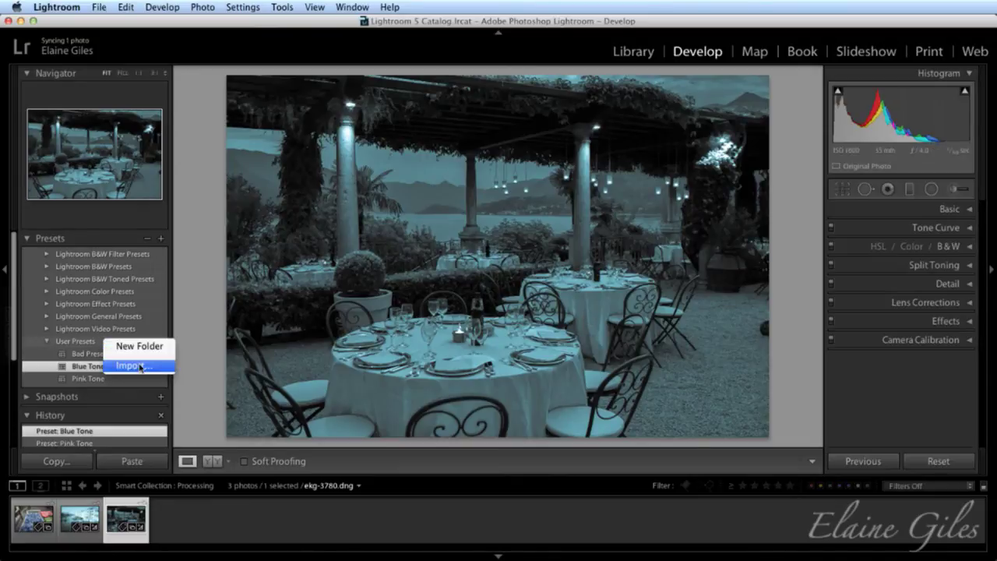
left_click(756, 24)
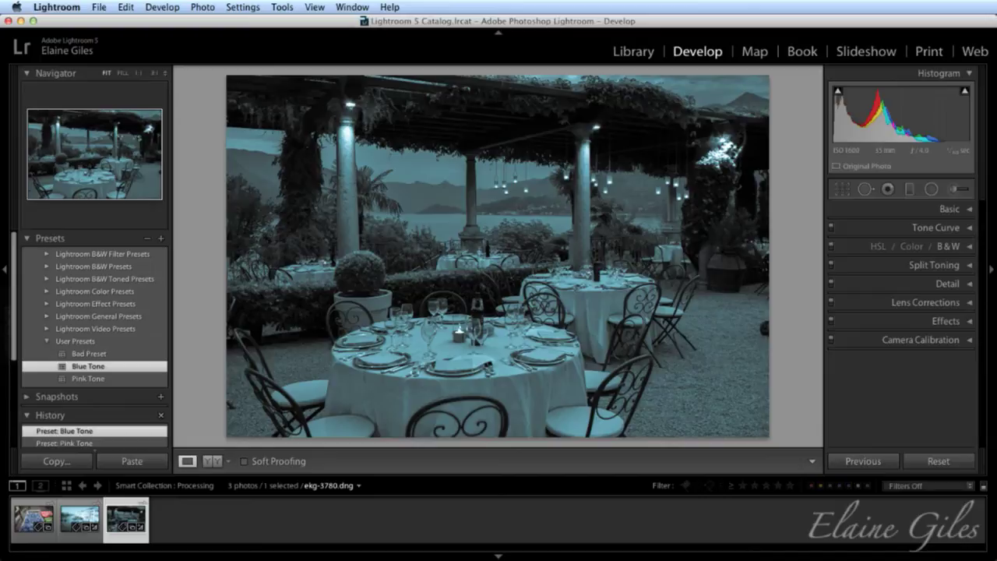
- From the Library module, open the plums photo in Adobe Photoshop CC 2014, and quit Photoshop without saving
left_click(634, 52)
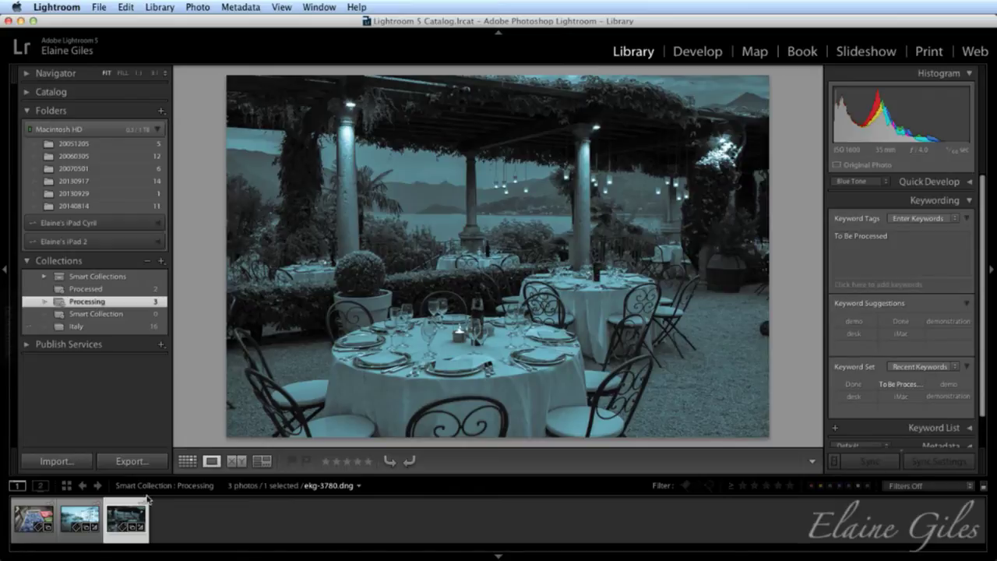
right_click(34, 517)
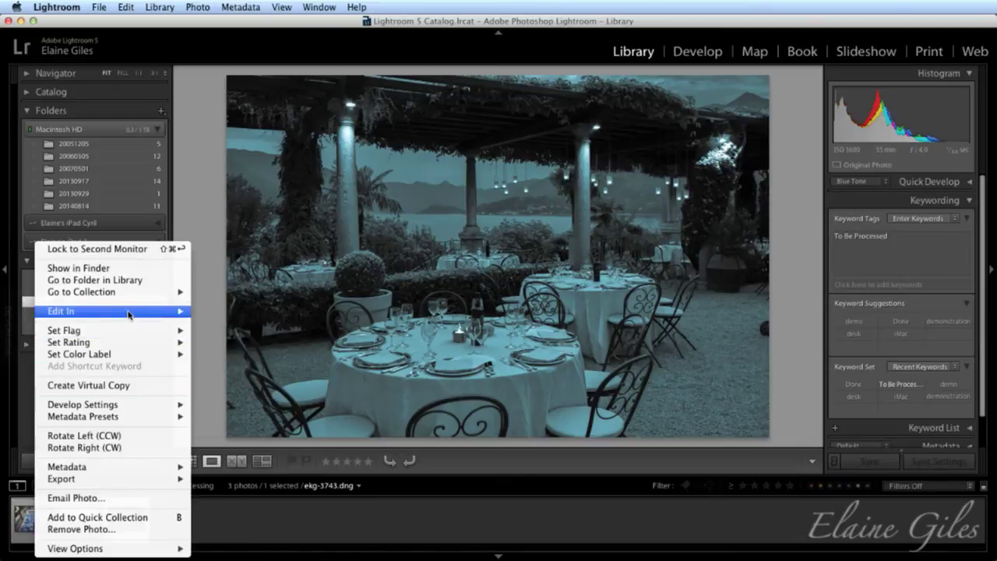
mouse_move(128, 314)
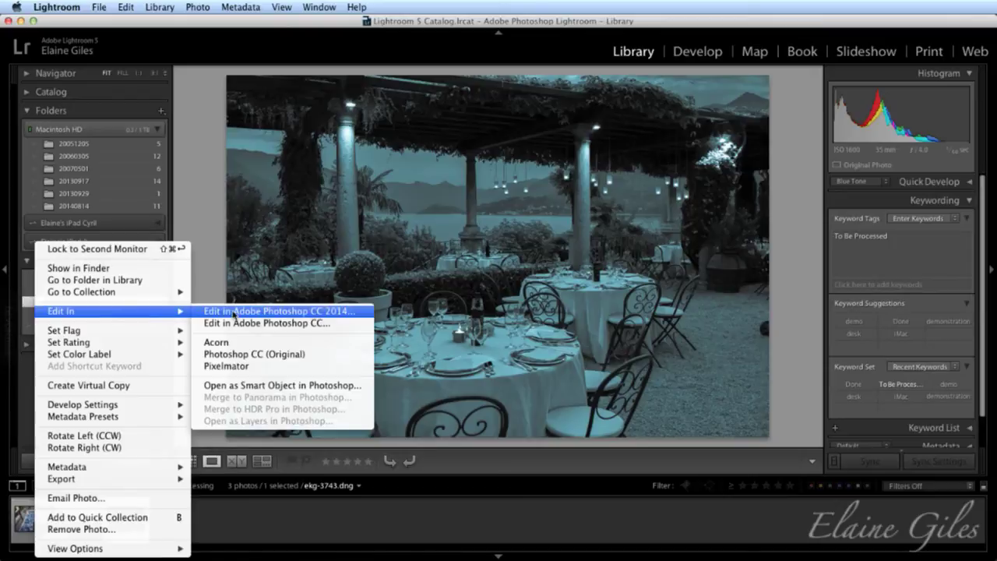
left_click(331, 315)
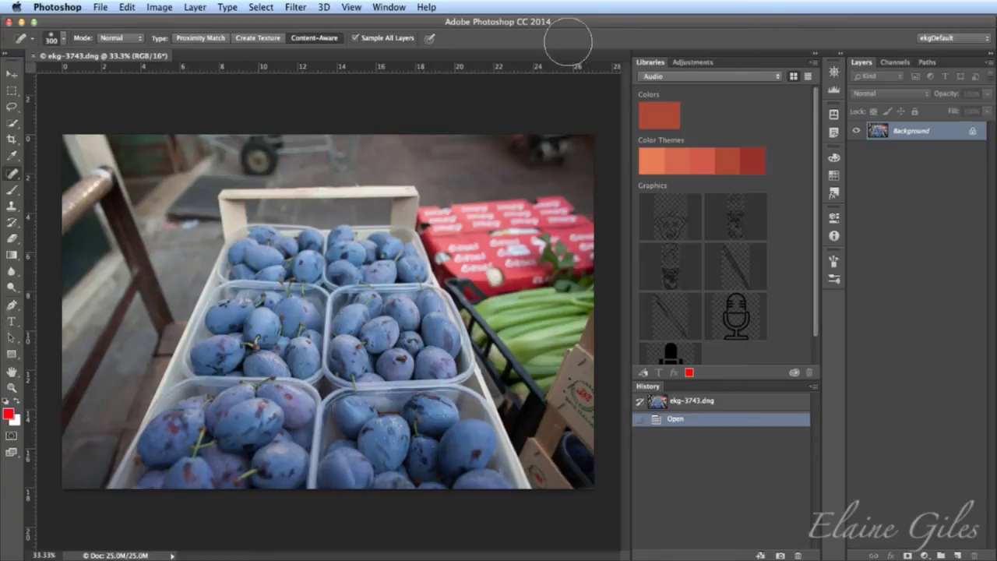
key("super+q")
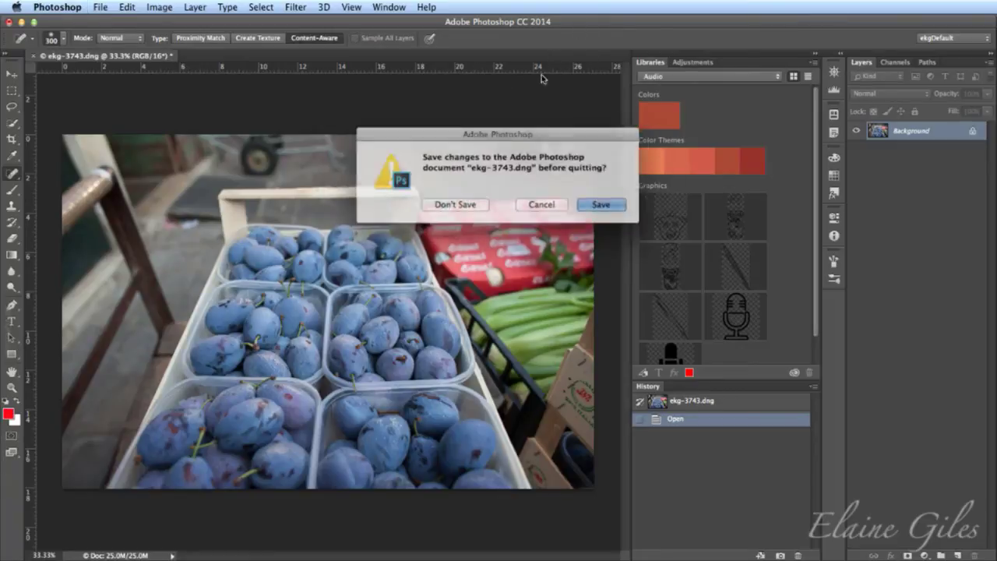
left_click(465, 202)
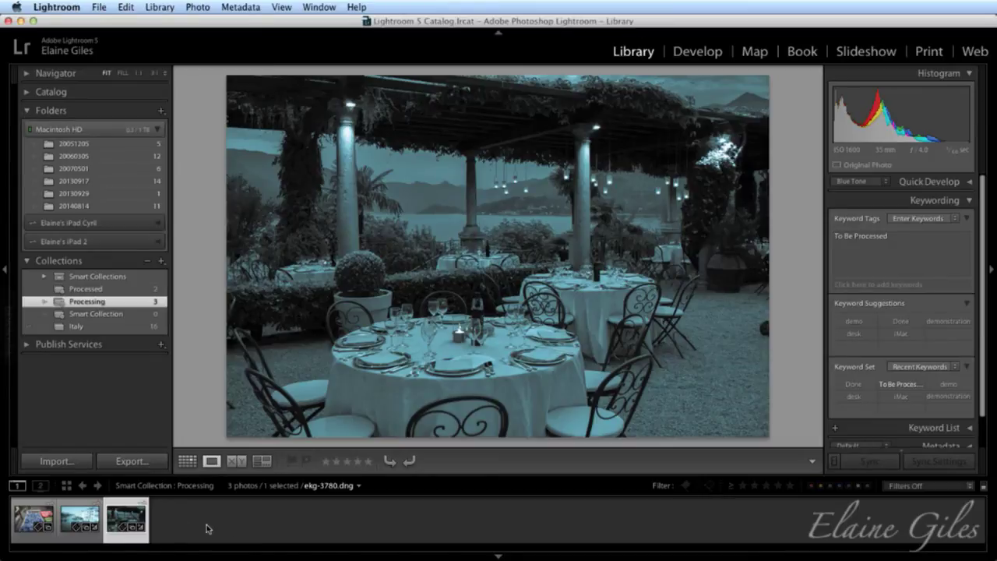
- Open a copy of the plums photo with Lightroom adjustments in Pixelmator, and hide Pixelmator to return to Lightroom
right_click(24, 518)
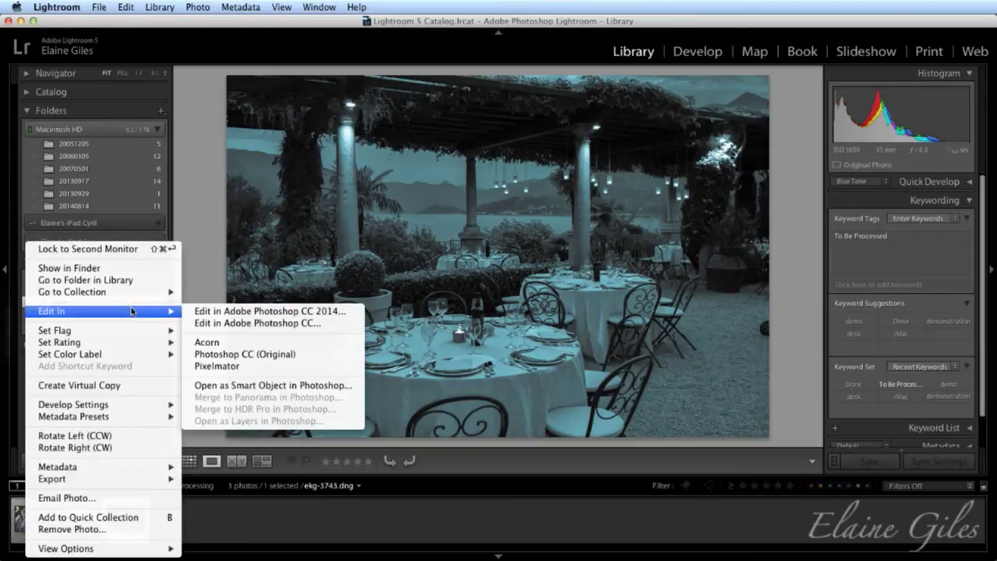
left_click(233, 365)
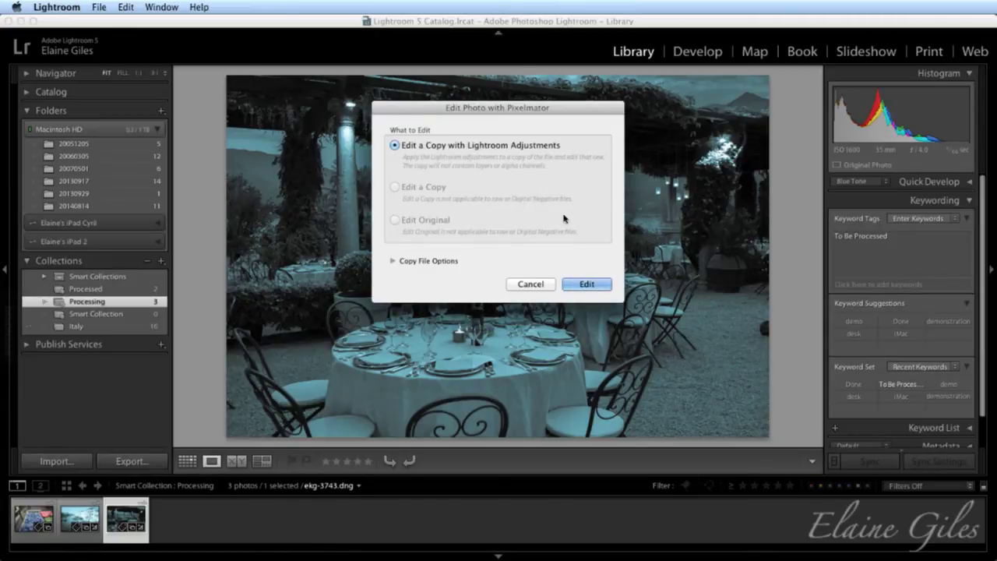
left_click(586, 284)
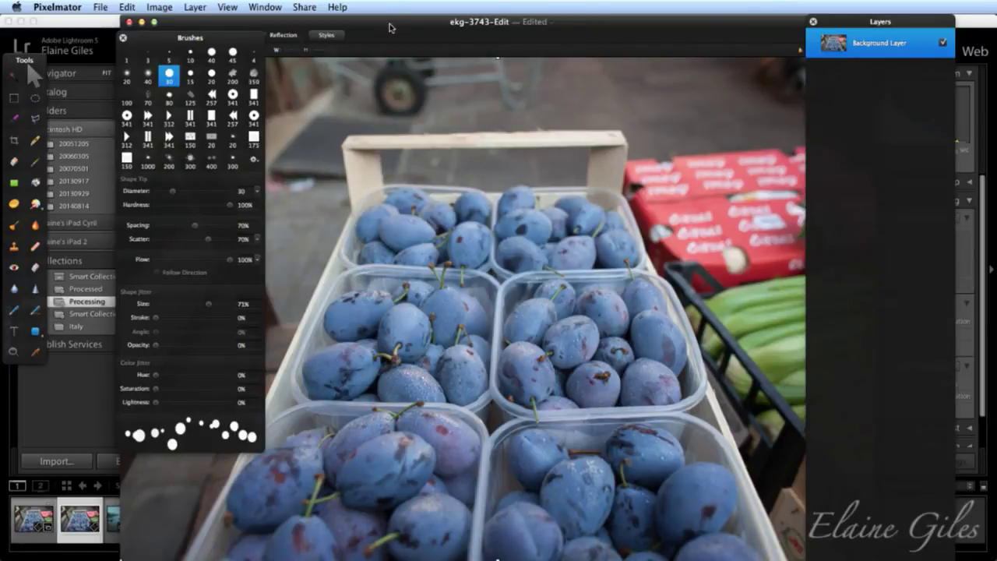
key("super+h")
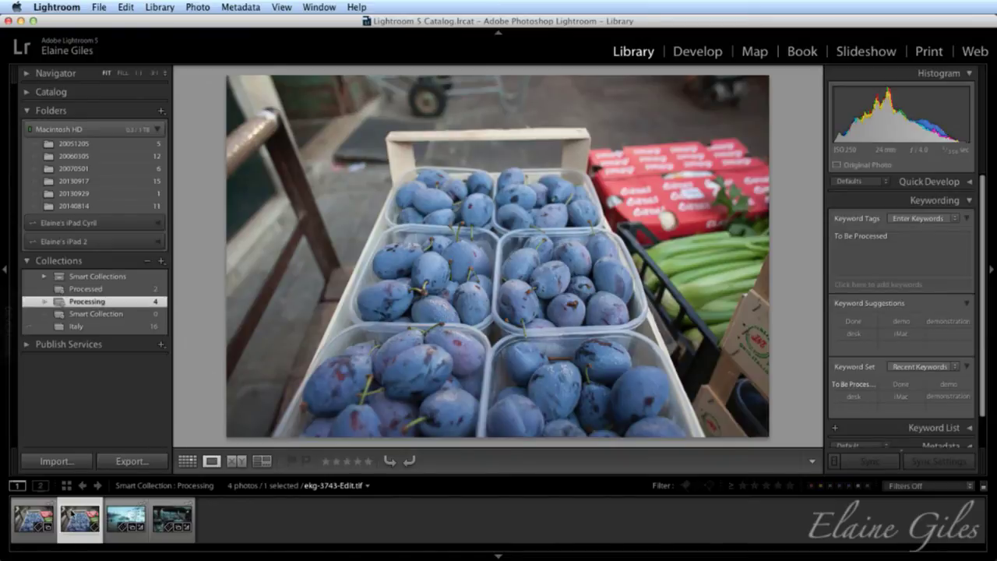
- Open Lightroom's External Editing preferences
left_click(34, 516)
right_click(34, 515)
left_click(56, 7)
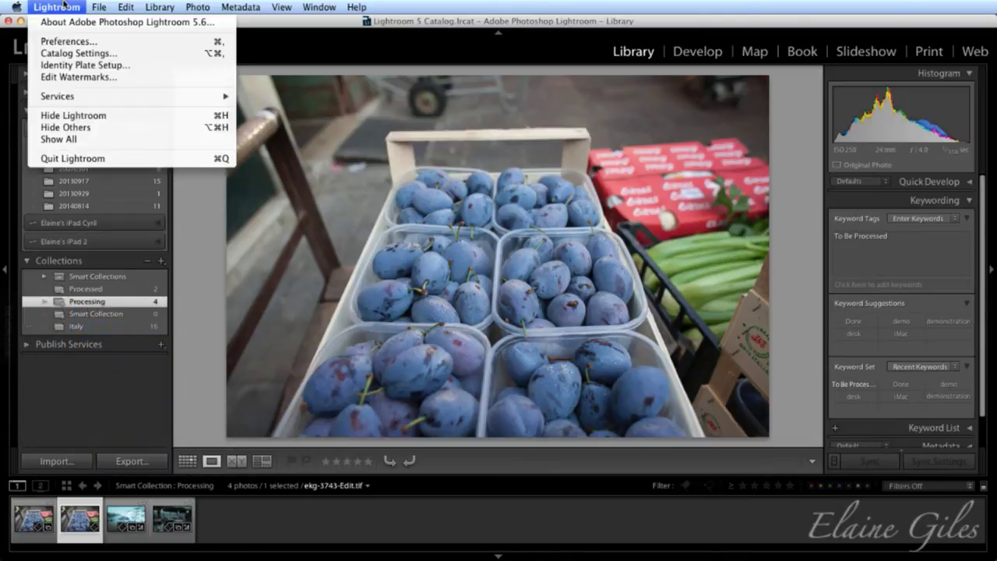
left_click(63, 40)
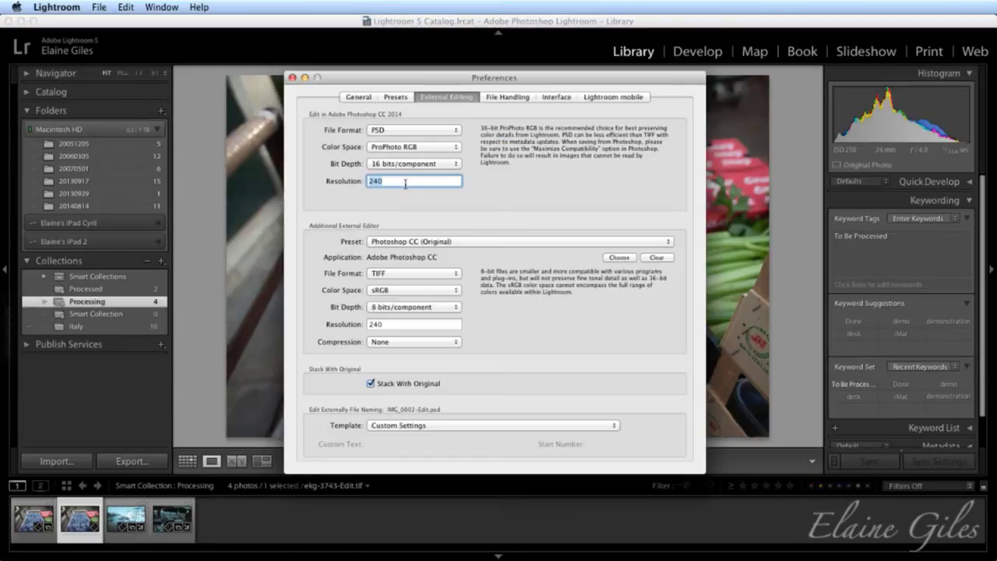
left_click(543, 80)
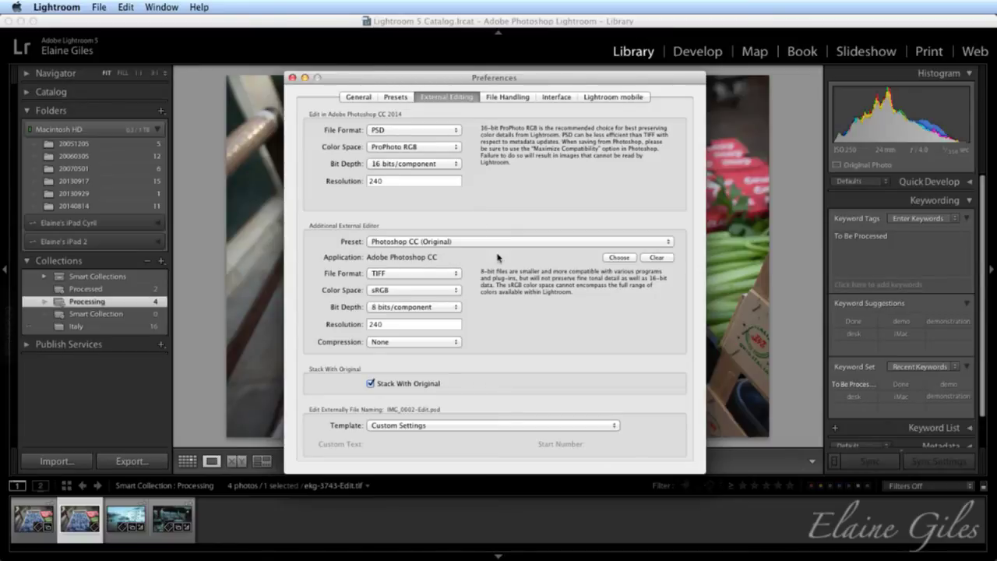
- Choose Adobe Photoshop CC 2014 from the Applications folder as the additional external editor, using it despite already being the main editor
left_click(618, 259)
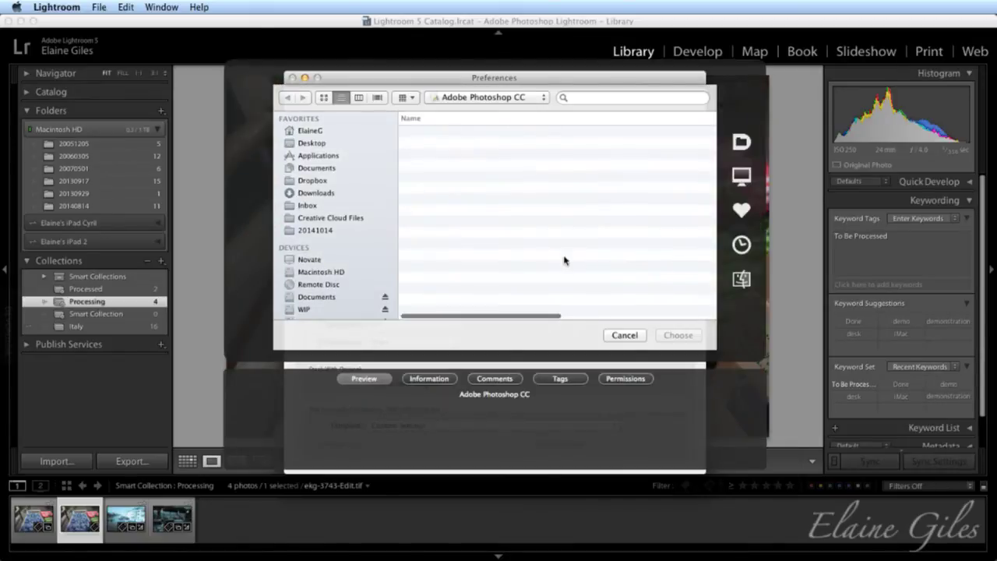
left_click(545, 99)
left_click(506, 113)
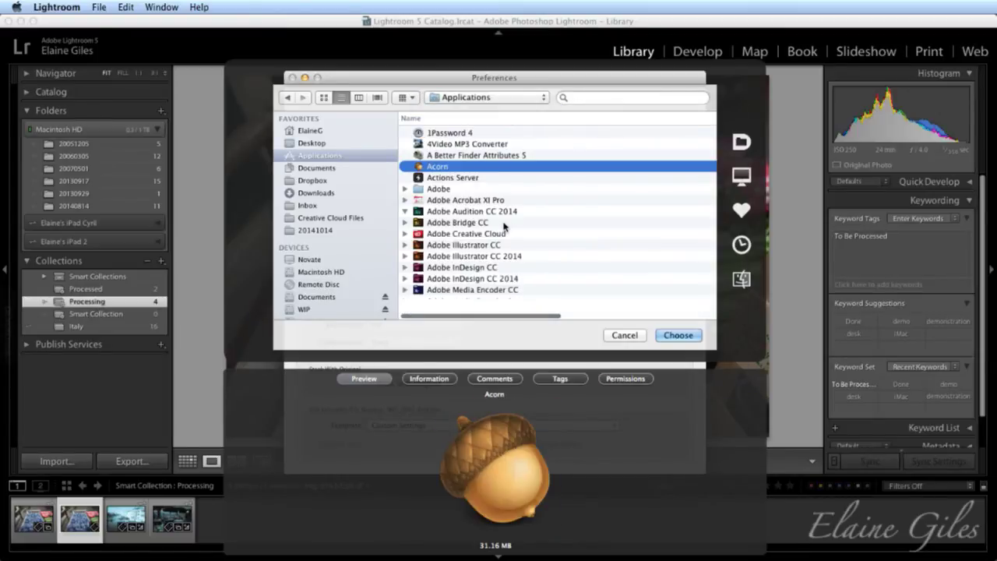
scroll(507, 225, "down", 5)
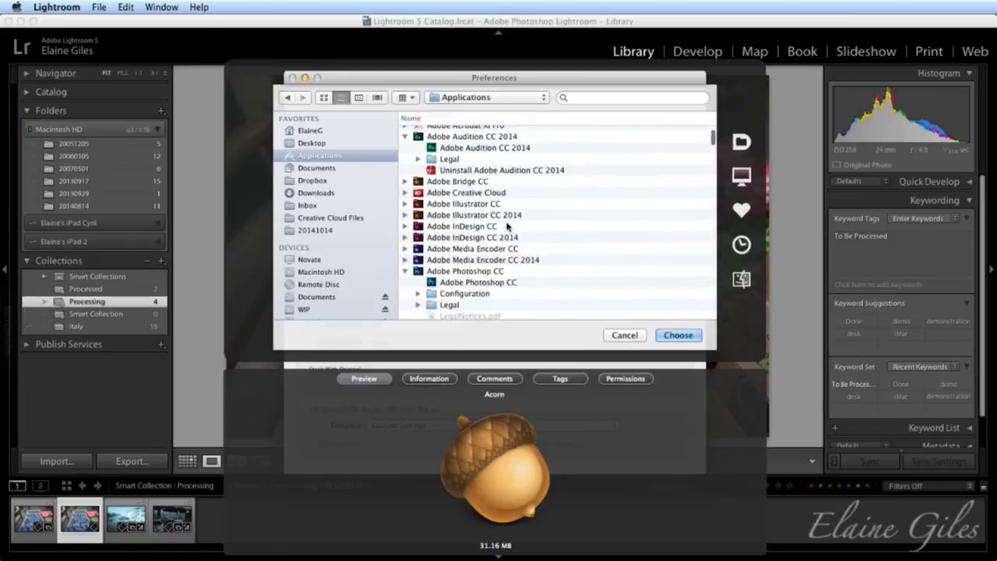
scroll(507, 225, "down", 5)
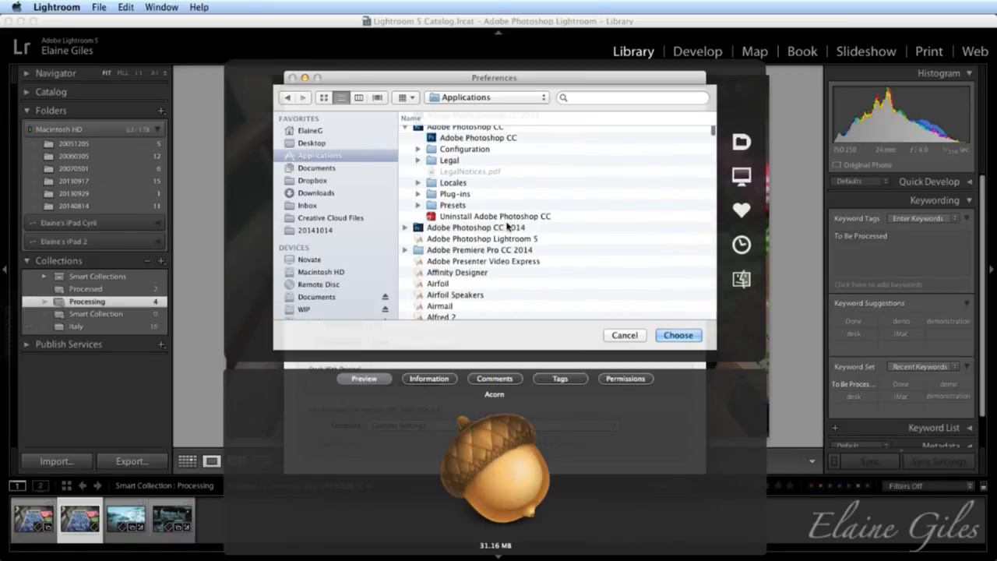
scroll(507, 225, "up", 1)
left_click(404, 247)
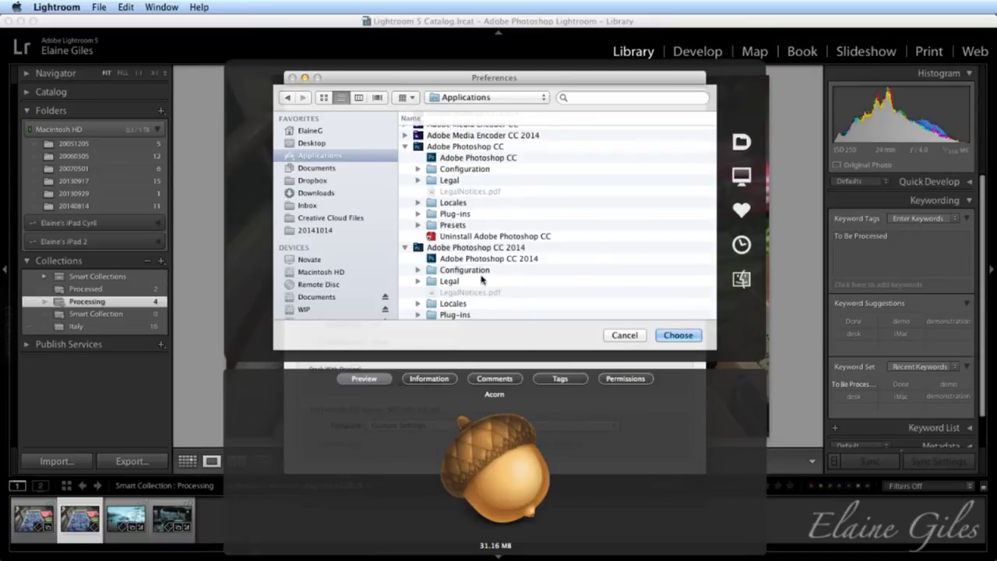
left_click(491, 260)
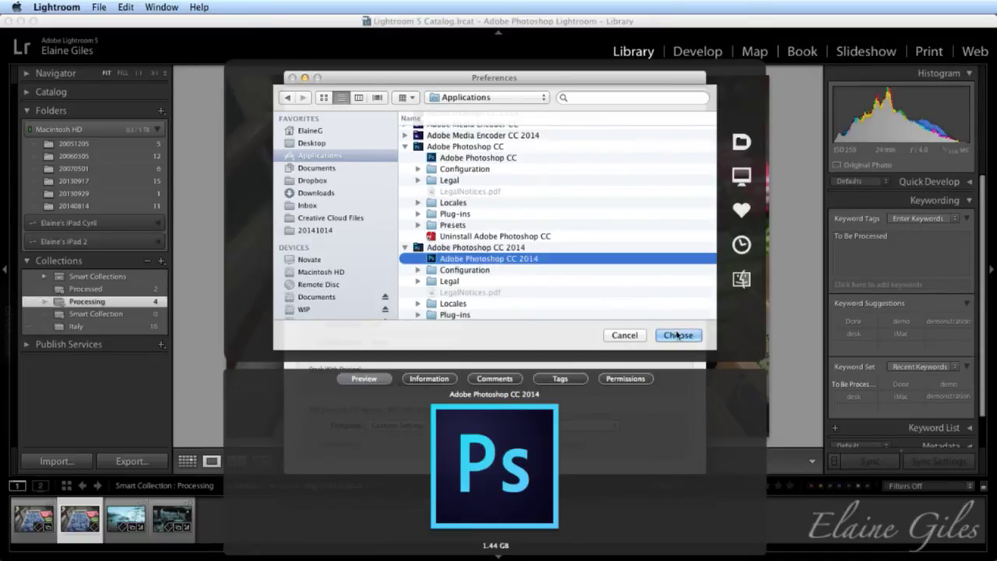
key("Return")
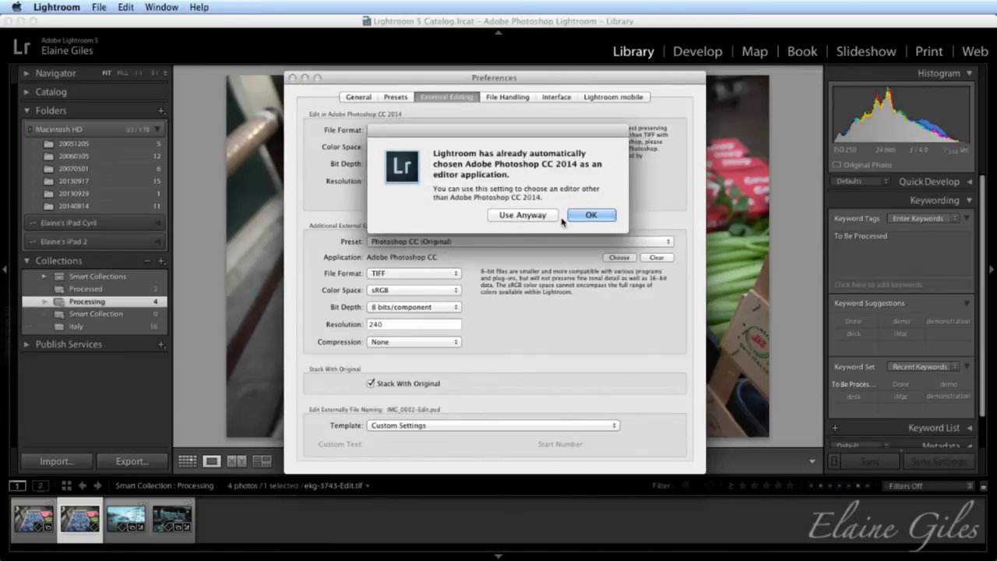
left_click(553, 217)
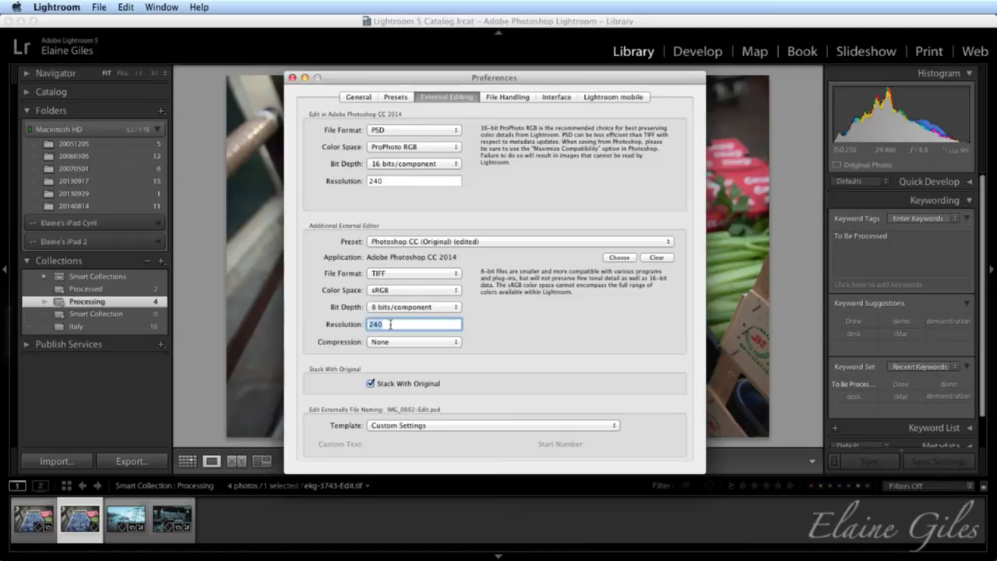
- Set the additional editor's resolution to 300, save the settings as a preset named Photoshop CC 2014 (TIFF), and close the preferences
type("300")
key("Tab")
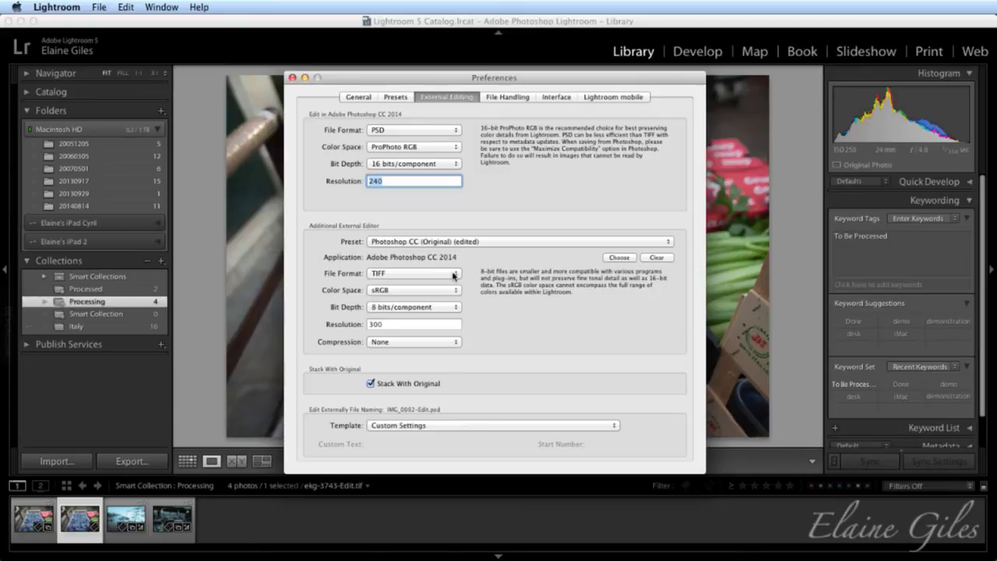
left_click(670, 243)
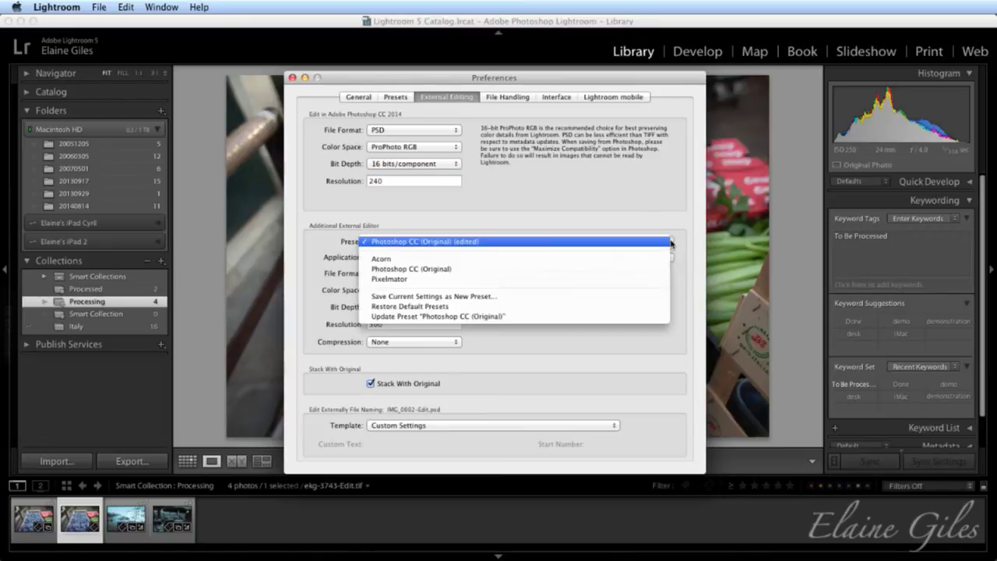
left_click(546, 300)
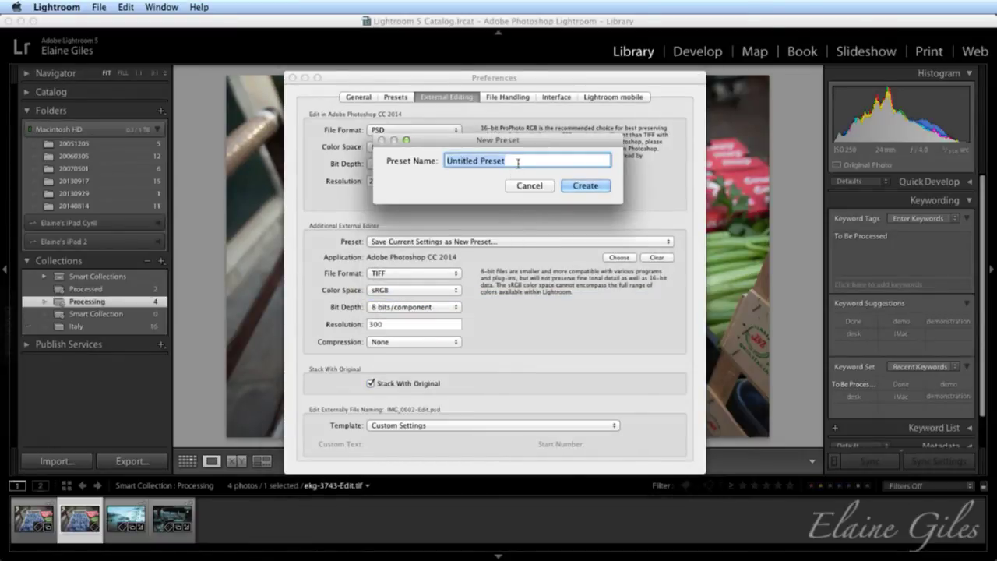
type("Photosh")
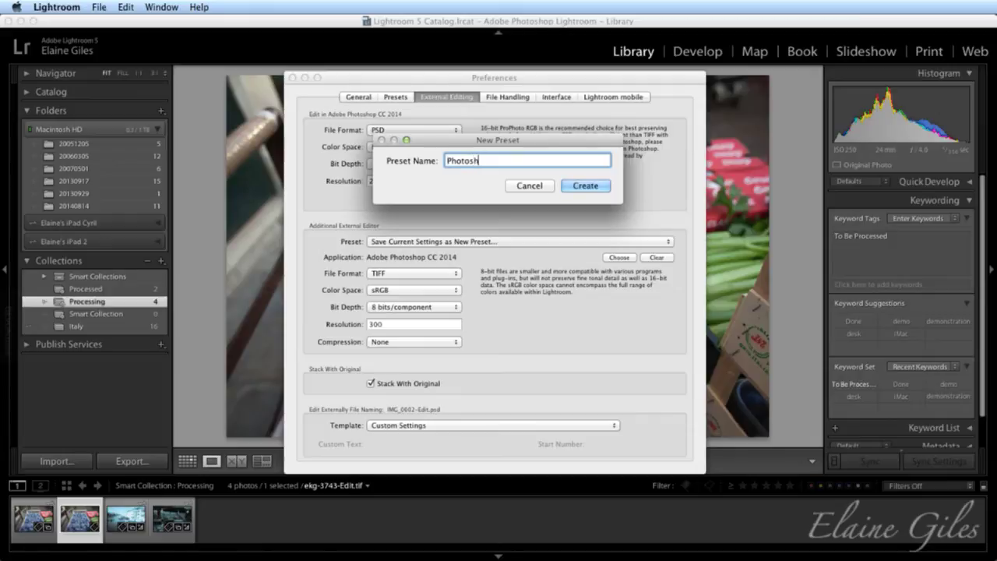
type("op CC 2014 (TIFF)")
left_click(586, 186)
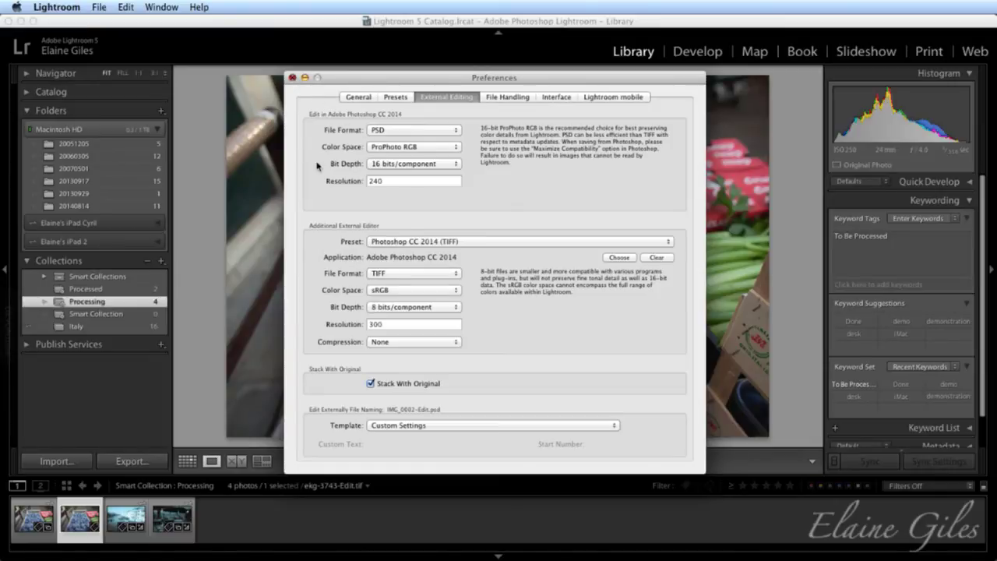
key("super+w")
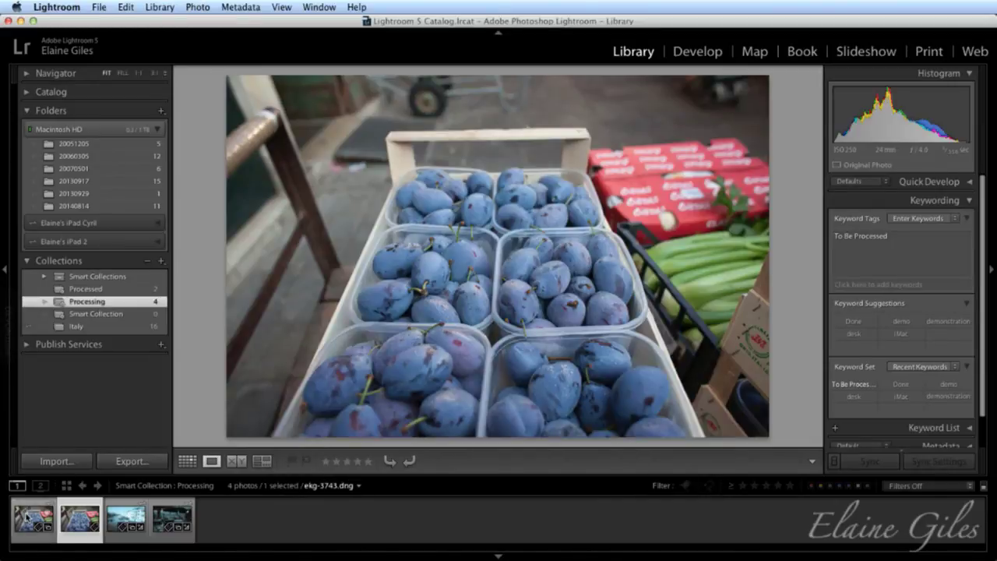
- Check the external editor choices available for the original plums photo, ekg-3743.dng, without opening any of them
right_click(27, 515)
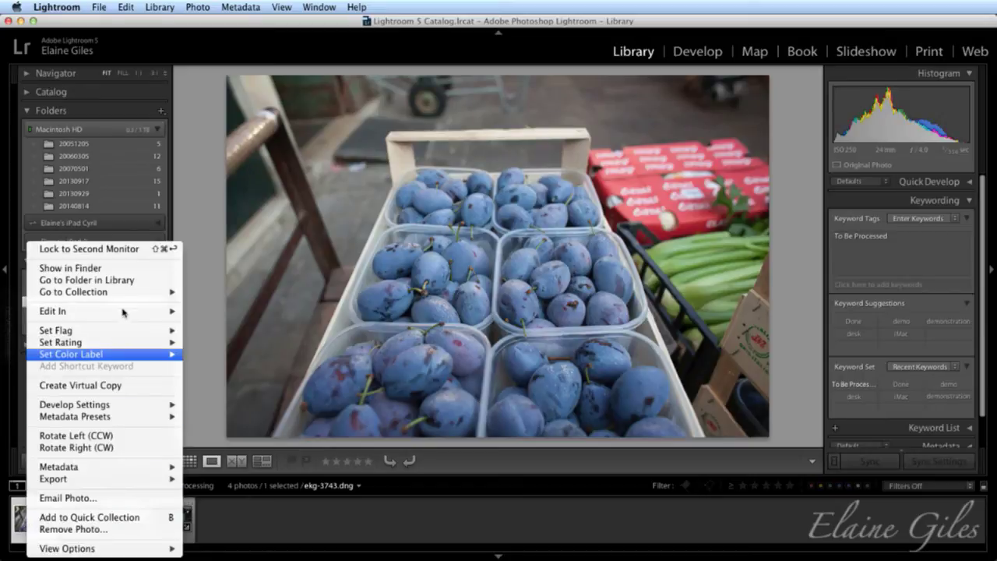
mouse_move(125, 315)
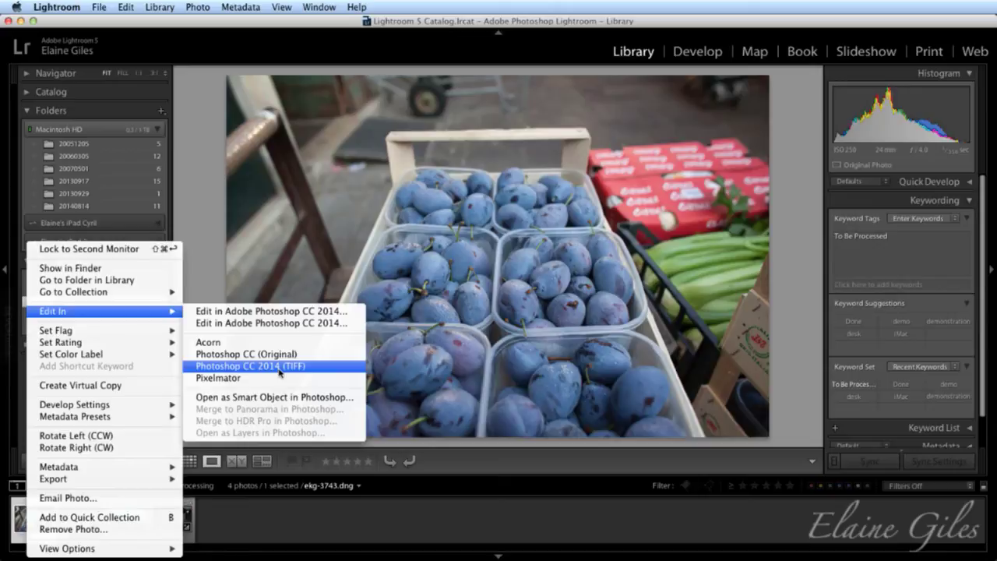
left_click(408, 527)
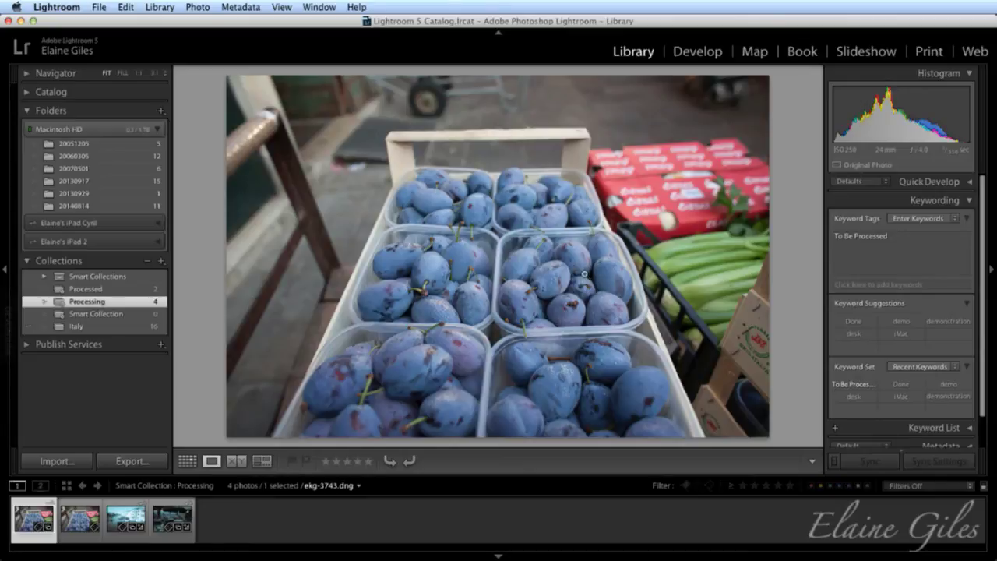
- Switch to the Slideshow module, apply the Caption and Rating template, and collapse the user templates
left_click(857, 56)
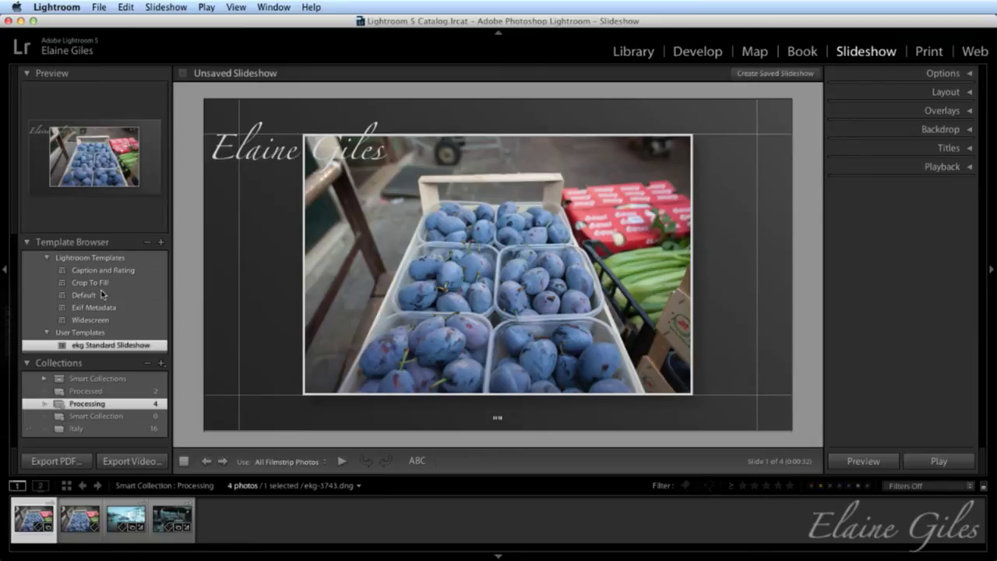
left_click(89, 271)
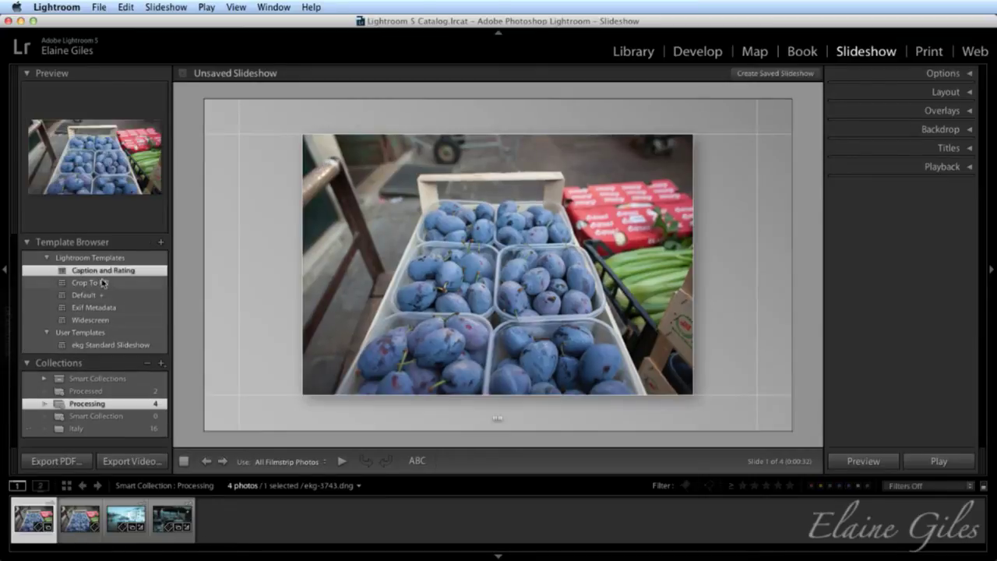
left_click(45, 332)
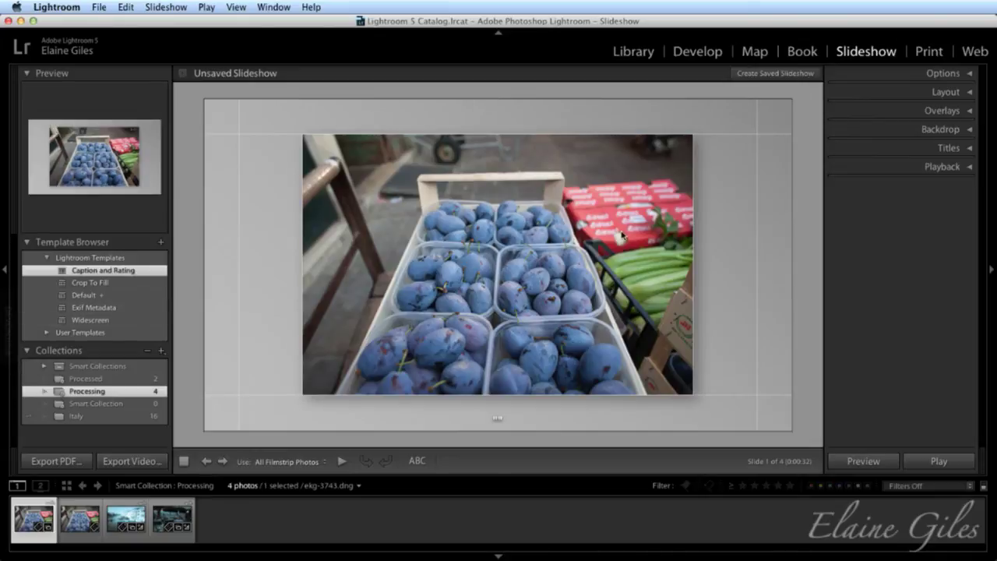
- Review the slideshow's Options, Layout and Overlays settings, and collapse them again
left_click(970, 74)
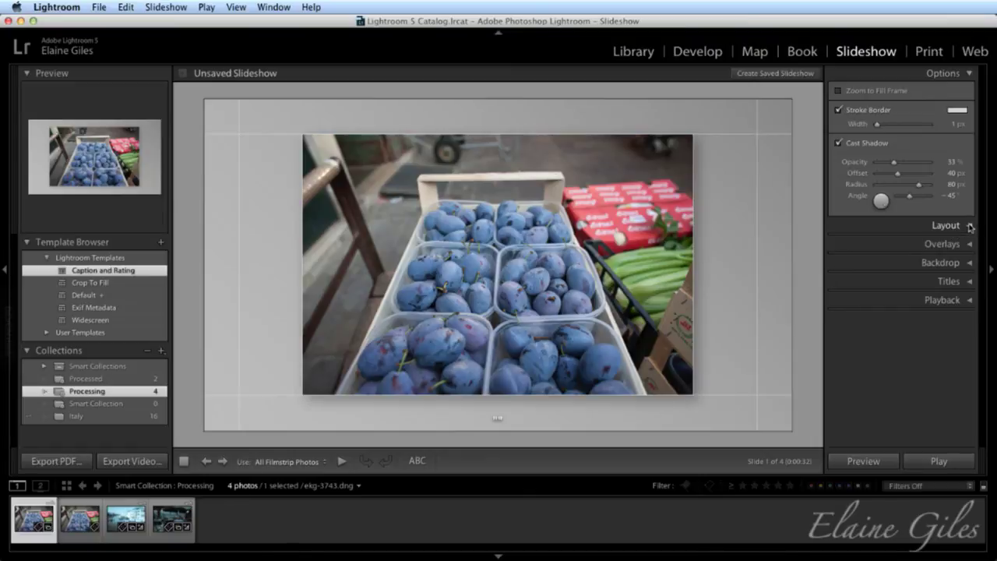
left_click(969, 227)
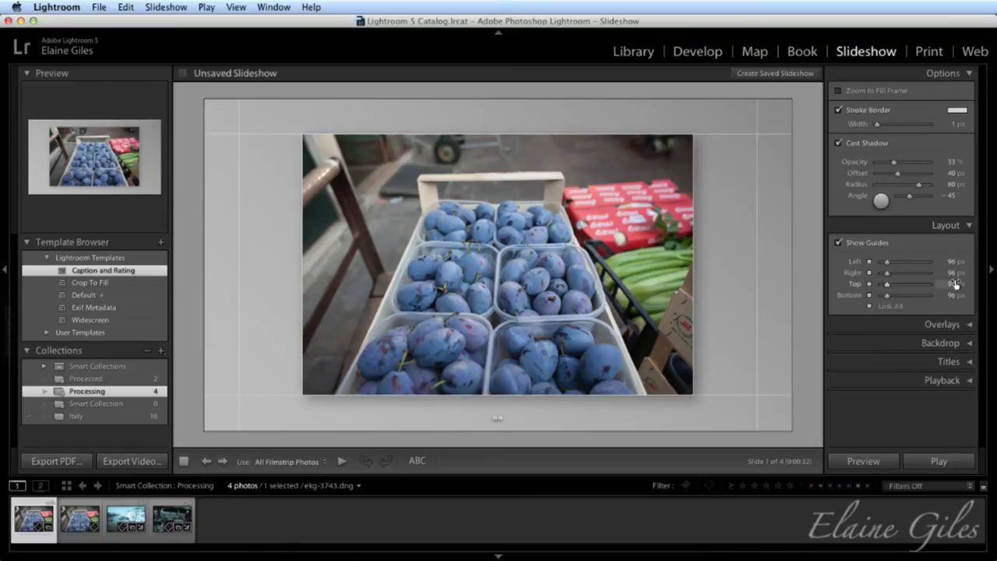
left_click(969, 326)
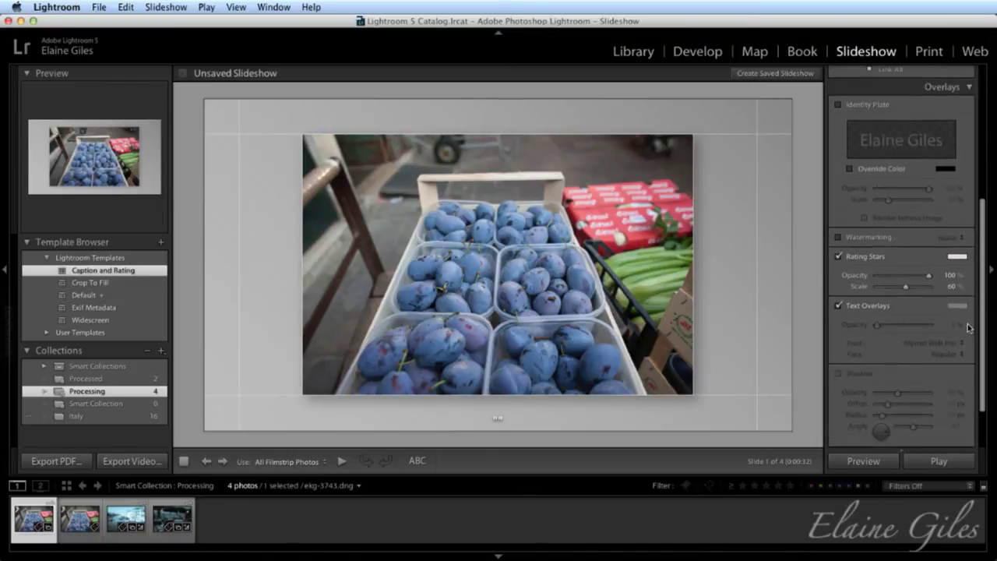
scroll(967, 326, "up", 5)
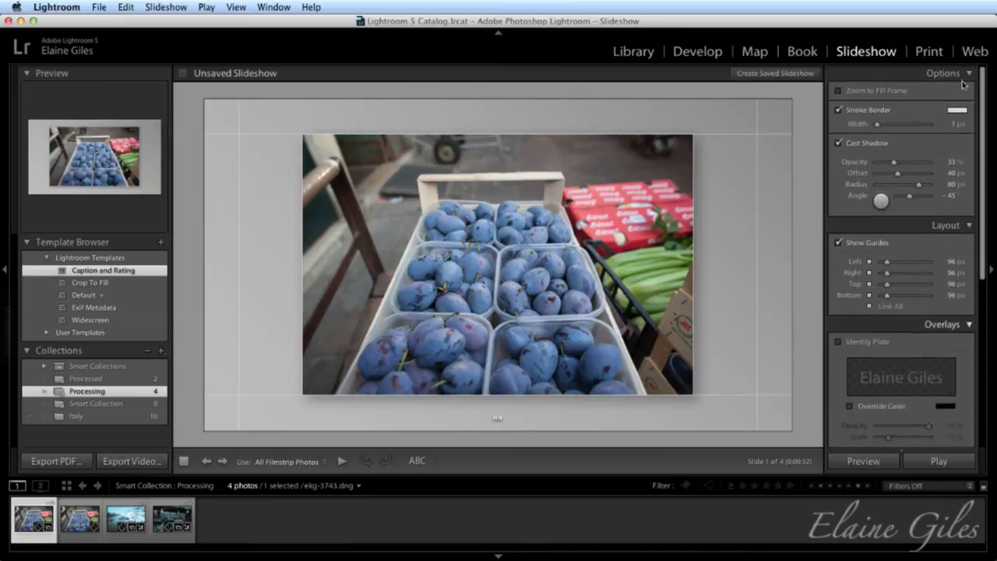
left_click(969, 73)
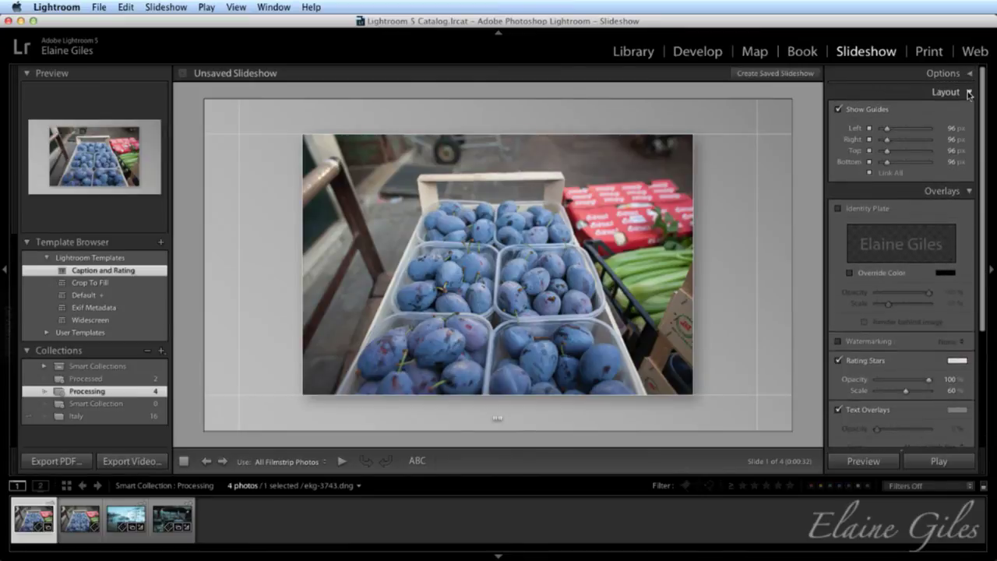
left_click(969, 91)
left_click(969, 110)
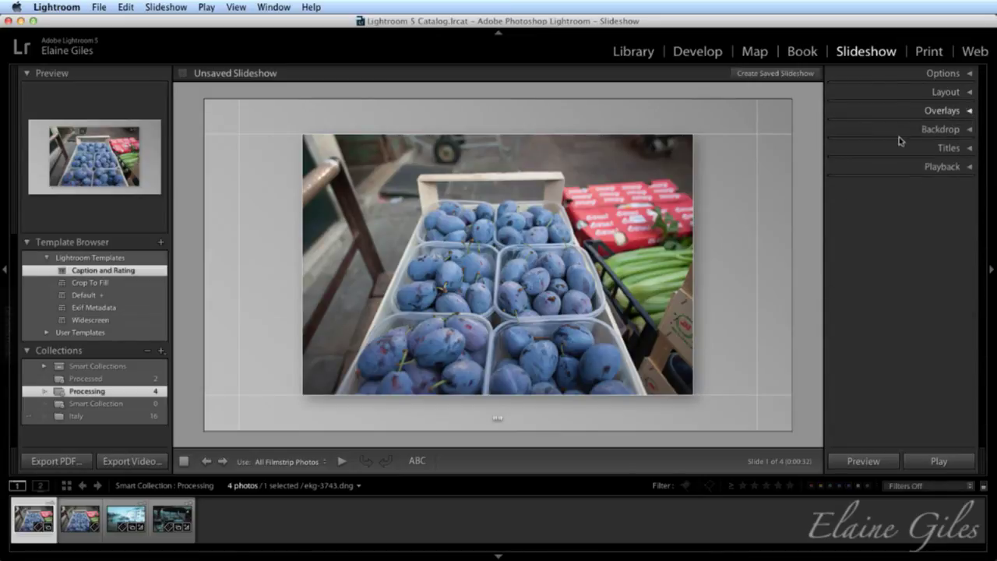
- Compare the Crop To Fill, Default, Exif Metadata and Caption and Rating slideshow templates, and apply Exif Metadata
mouse_move(81, 319)
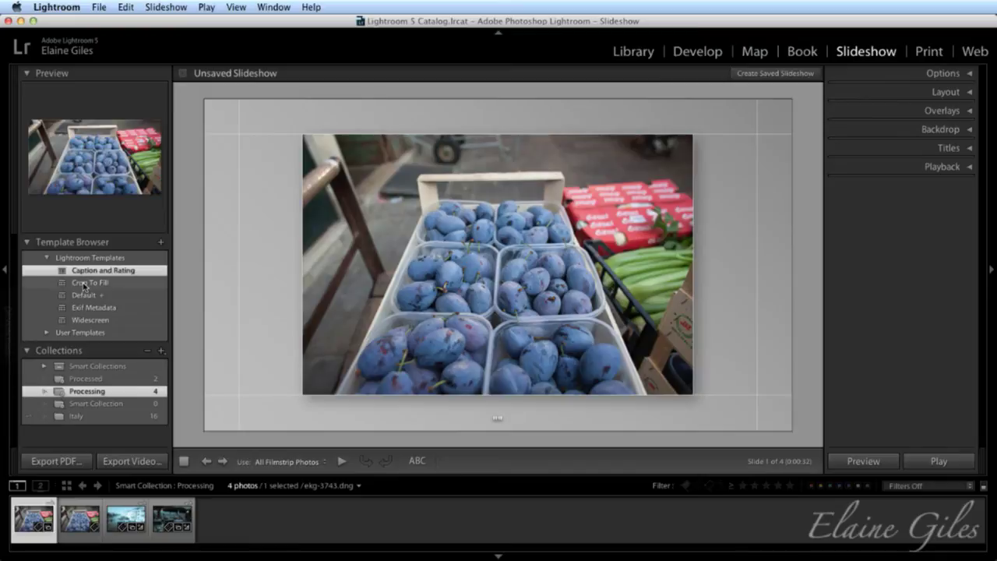
left_click(84, 283)
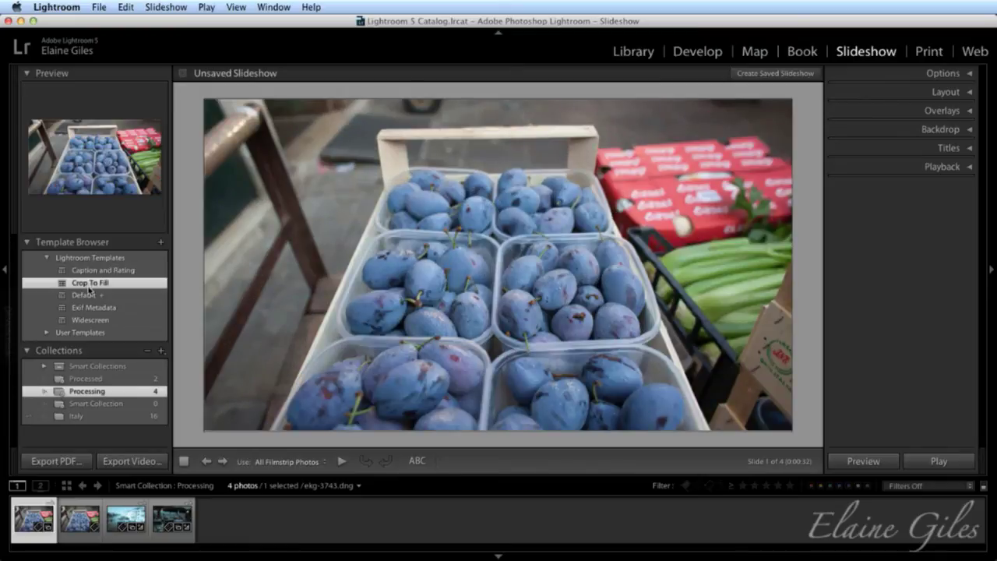
left_click(92, 296)
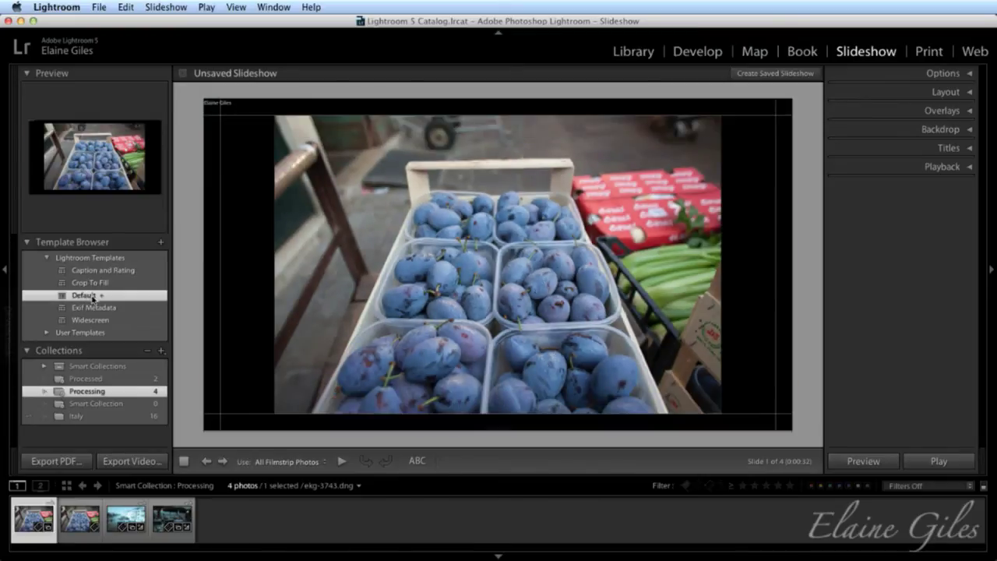
left_click(92, 310)
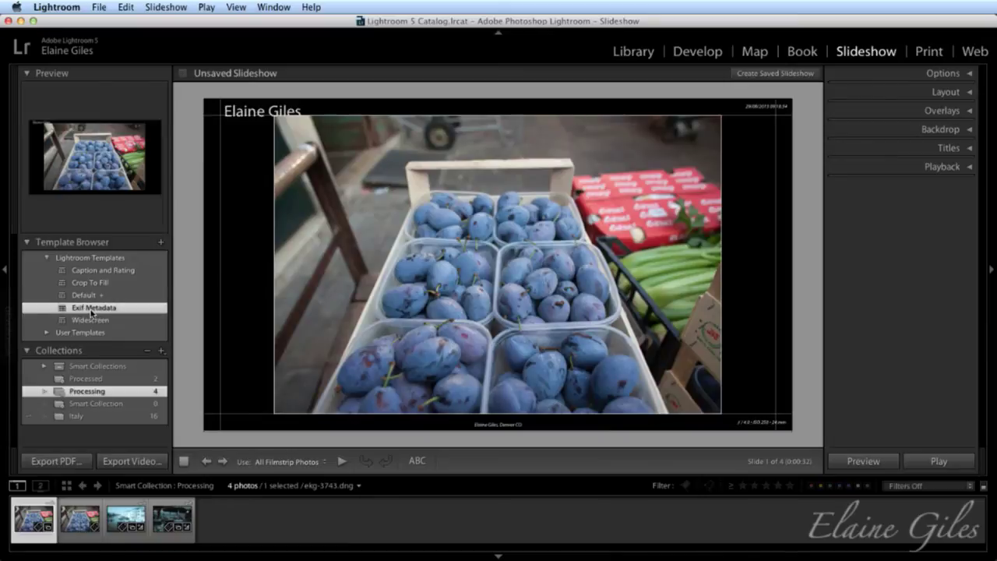
left_click(97, 271)
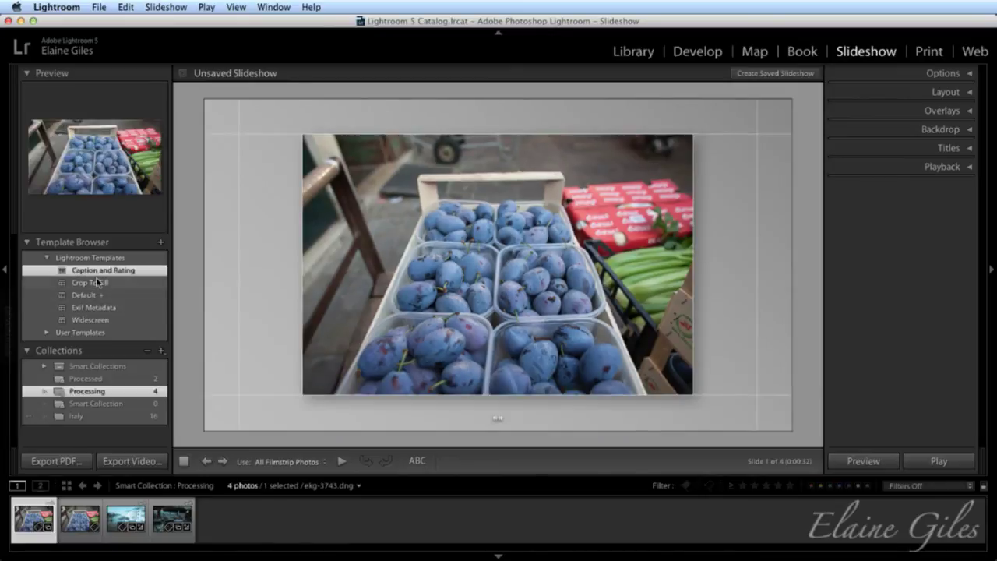
left_click(95, 284)
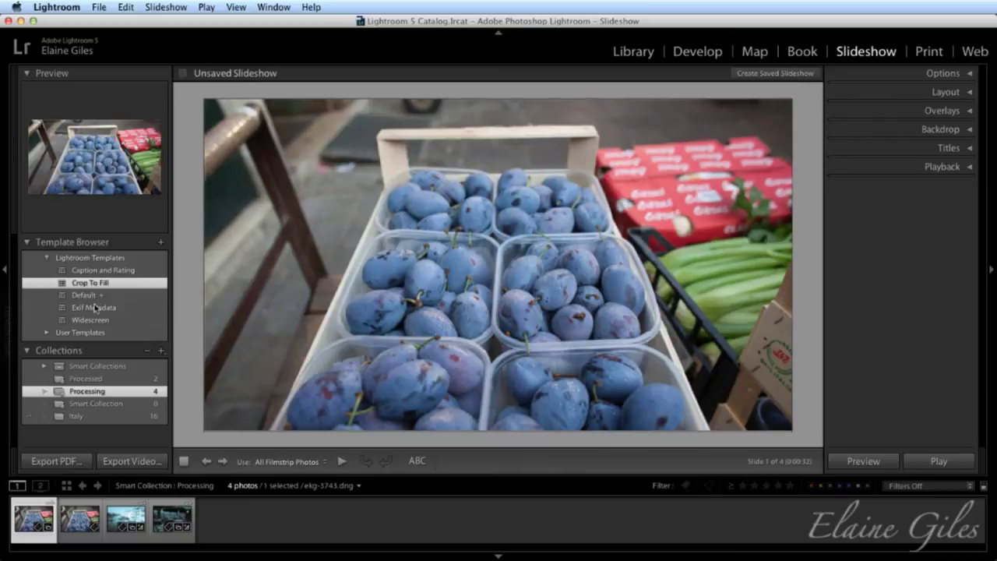
left_click(97, 306)
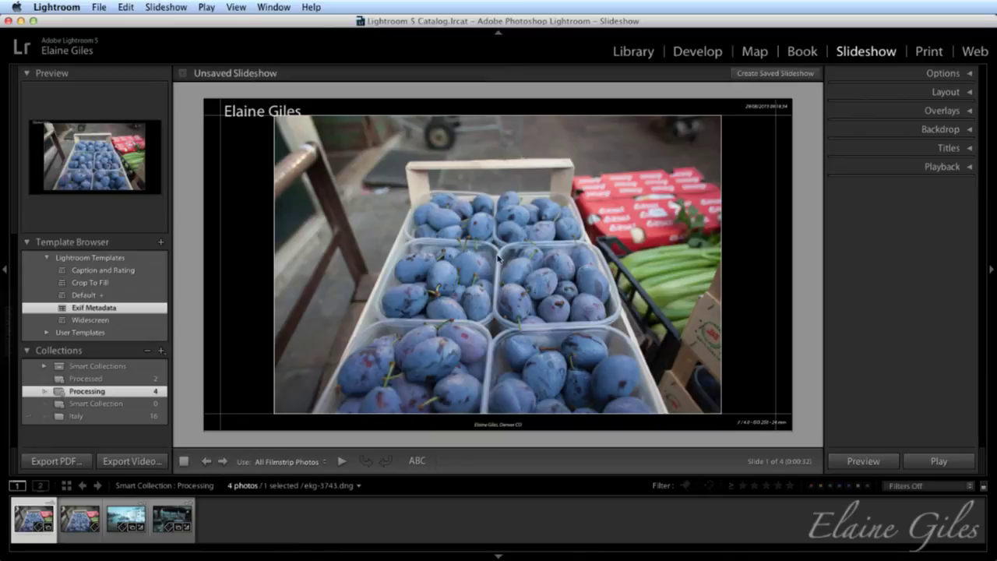
- Compare the slide with and without Zoom to Fill Frame, and leave the option enabled
left_click(970, 75)
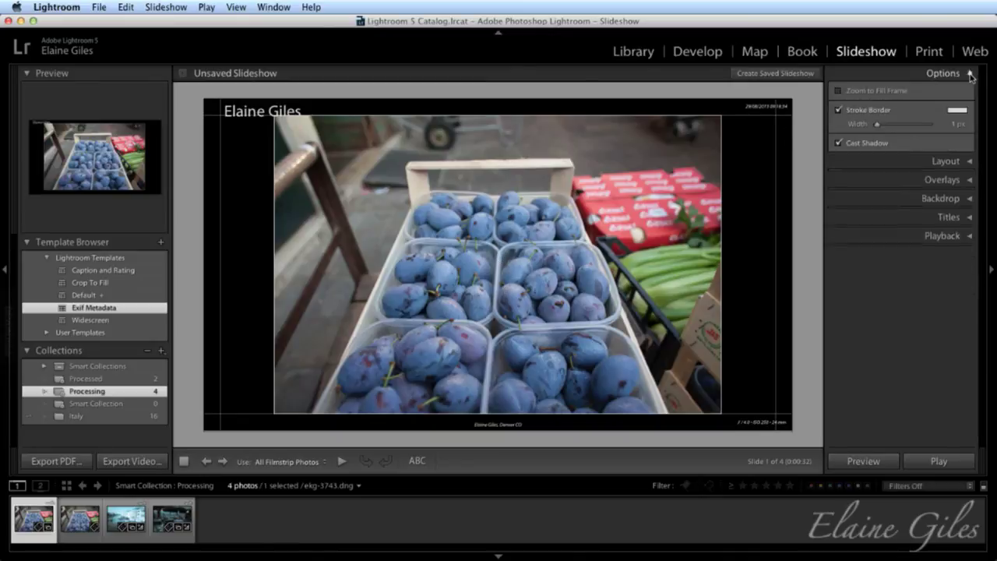
left_click(853, 92)
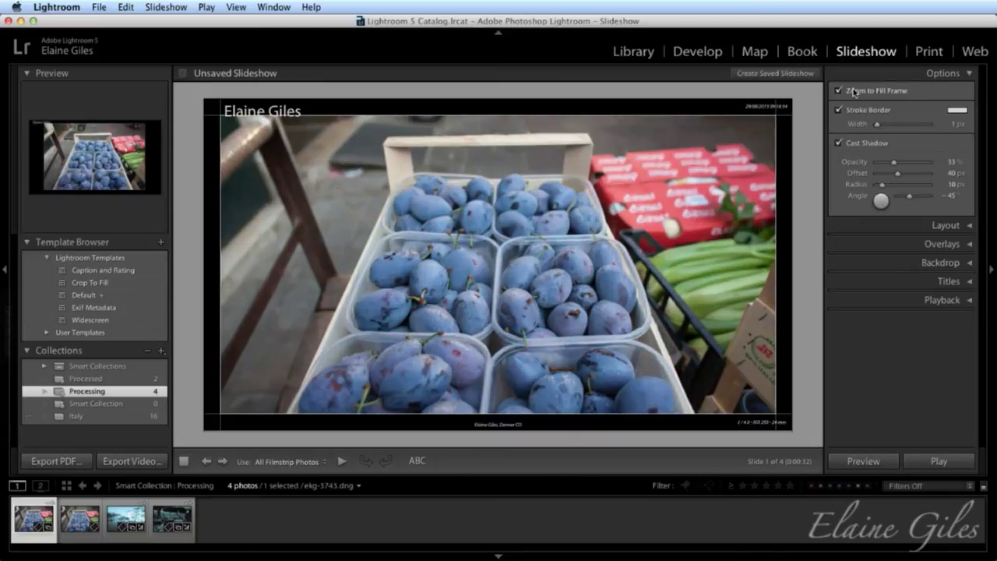
left_click(853, 92)
left_click(853, 92)
- Toggle the slide's stroke border to compare, keep it enabled, and set its width to 4 px
left_click(839, 110)
left_click(840, 110)
left_click(839, 110)
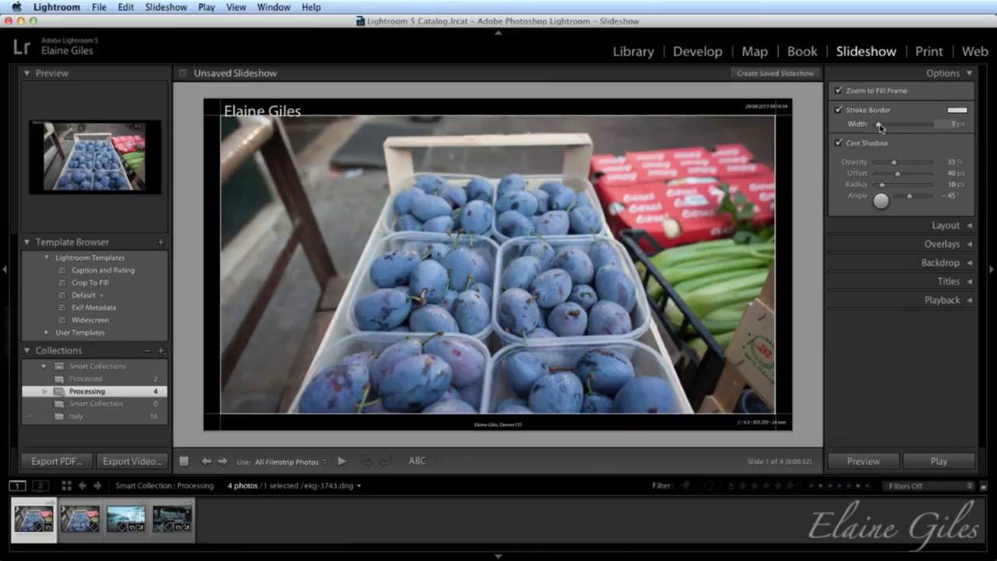
left_click_drag(881, 128, 886, 127)
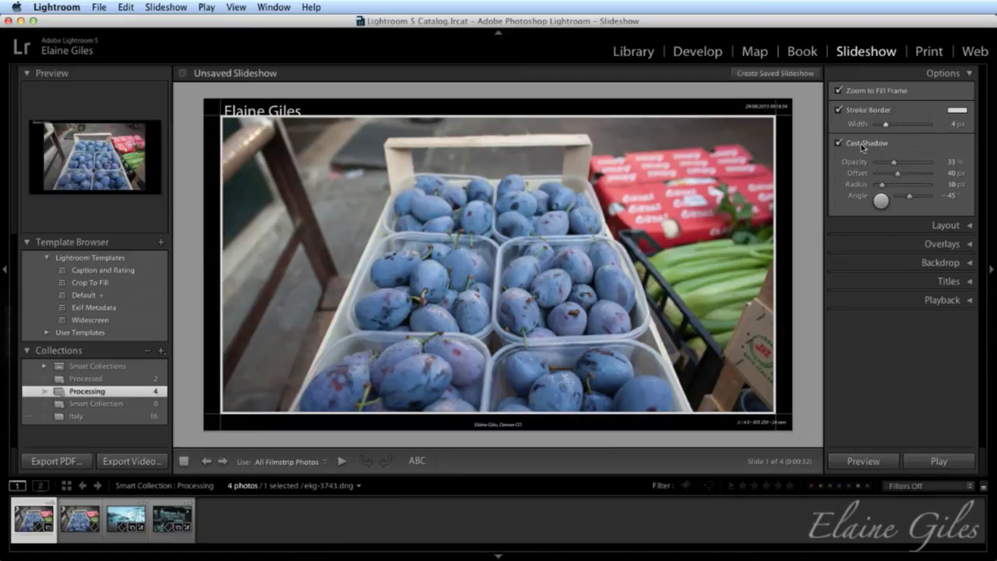
- Compare the slide with and without its cast shadow, and review the Layout guide settings
left_click(862, 145)
left_click(862, 147)
left_click(974, 72)
left_click(966, 92)
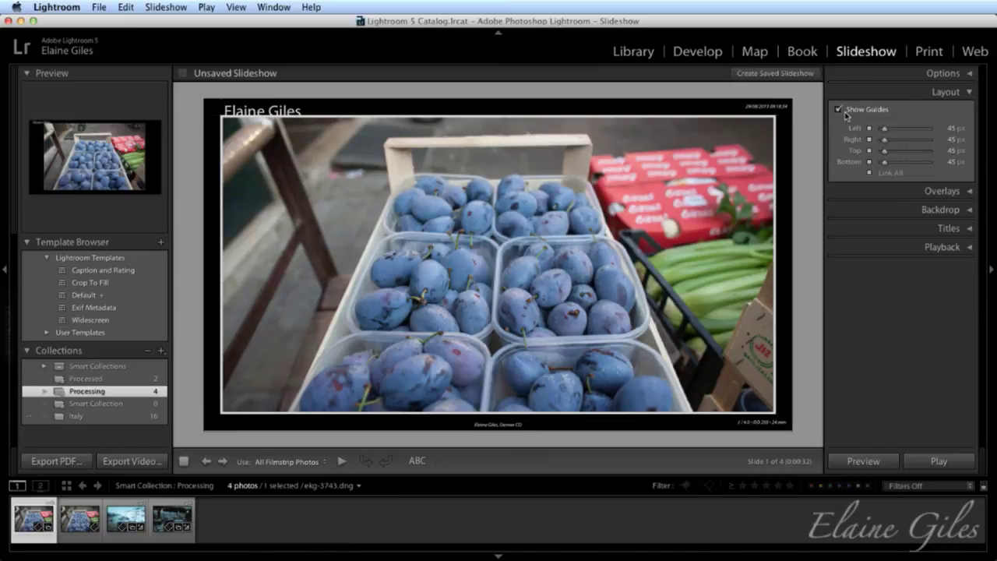
left_click(966, 94)
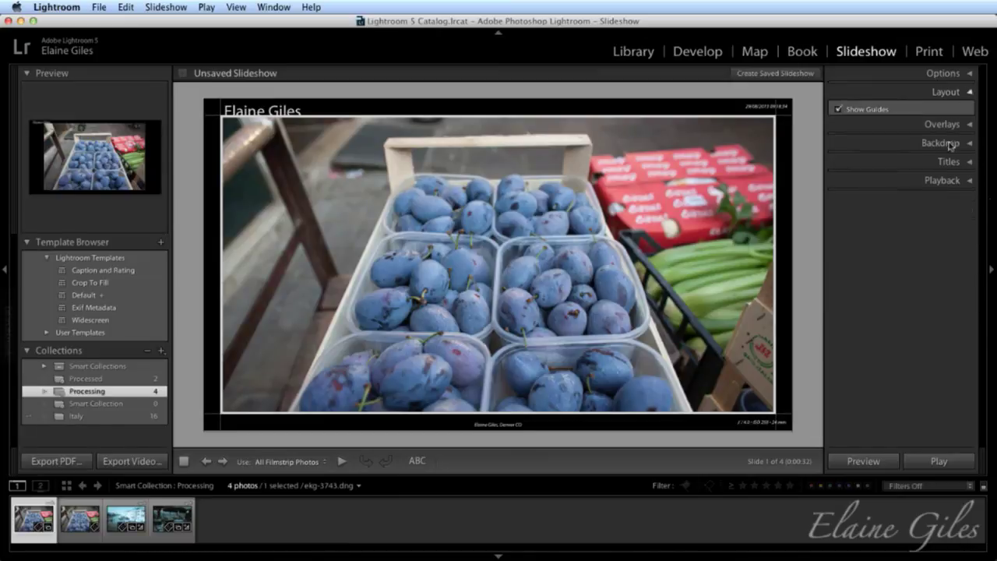
- Edit the identity plate in the slideshow overlays and set its styled text font to Zapfino
left_click(968, 111)
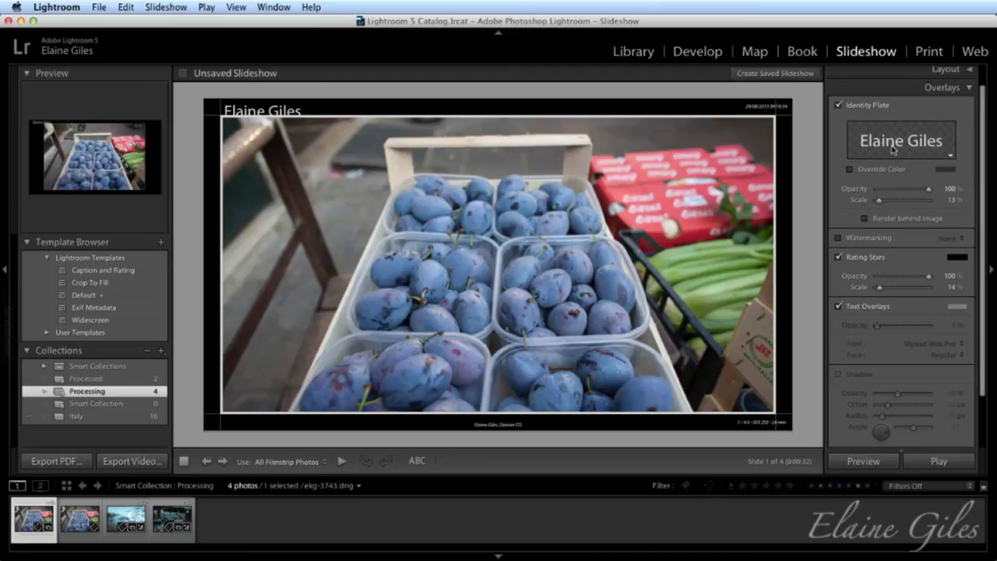
left_click(949, 157)
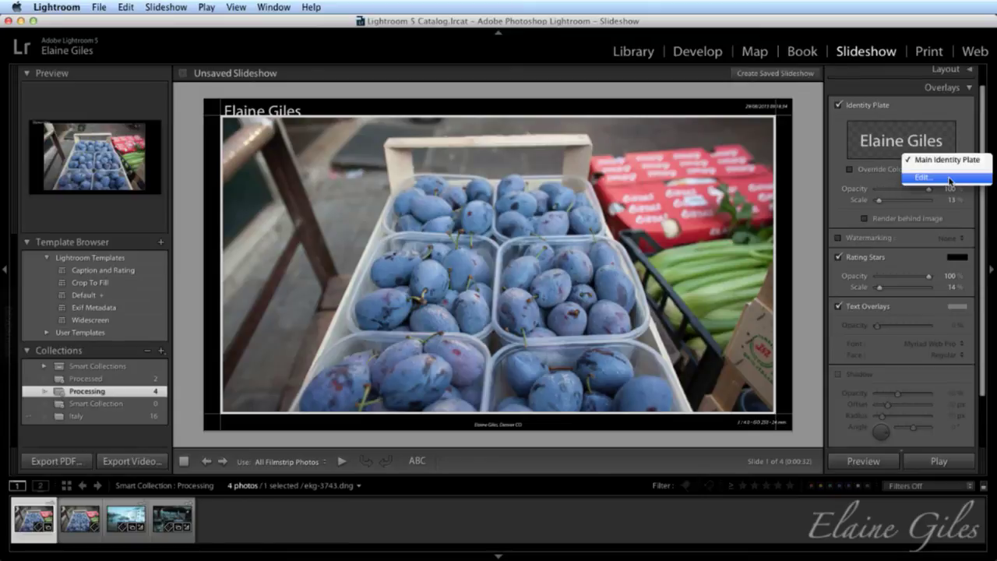
left_click(949, 178)
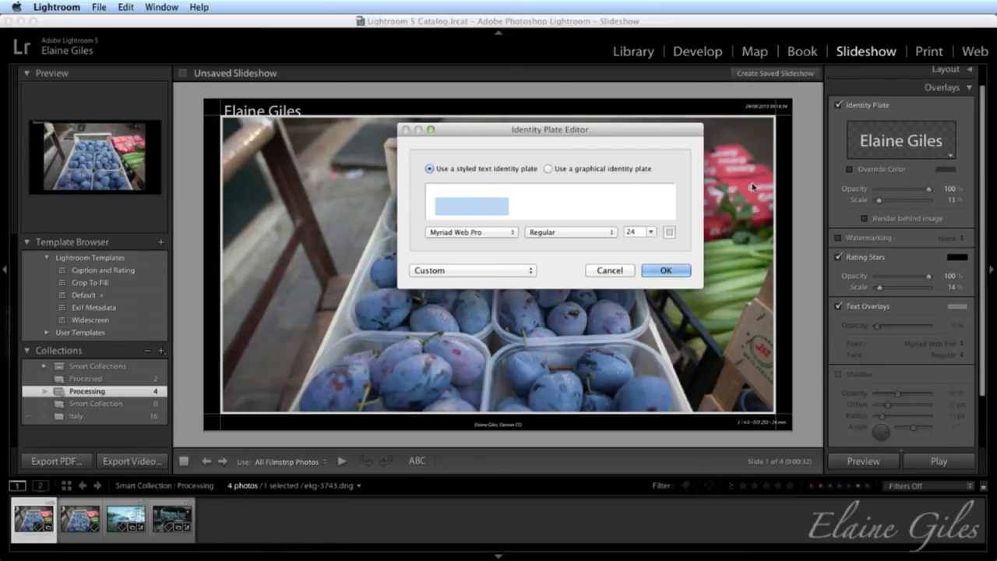
key("alt")
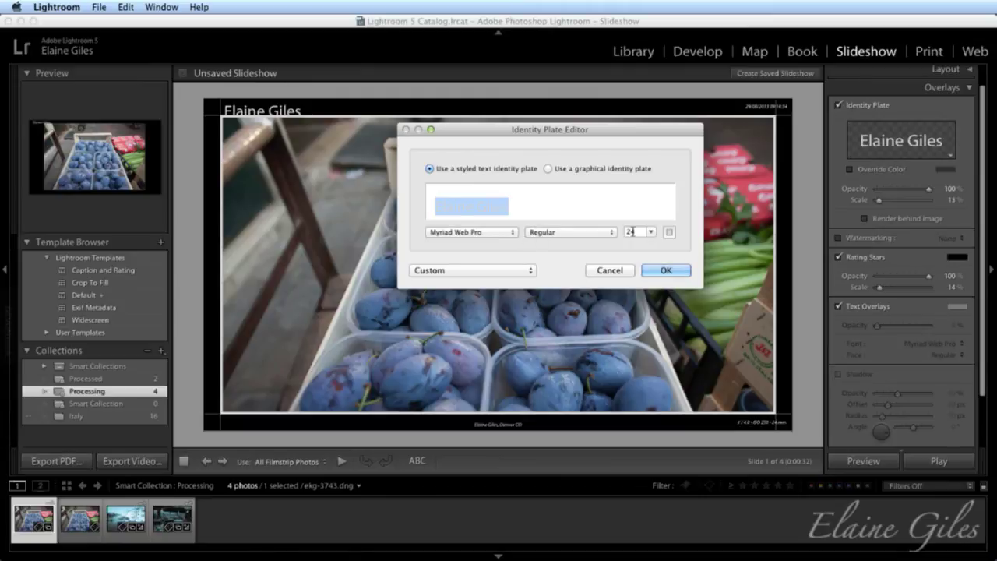
left_click(513, 232)
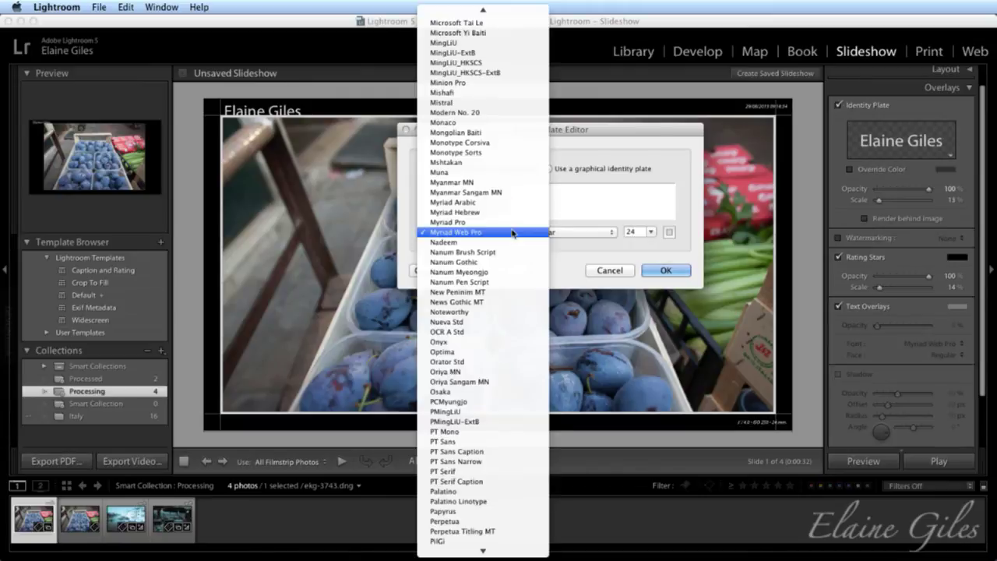
scroll(512, 232, "down", 15)
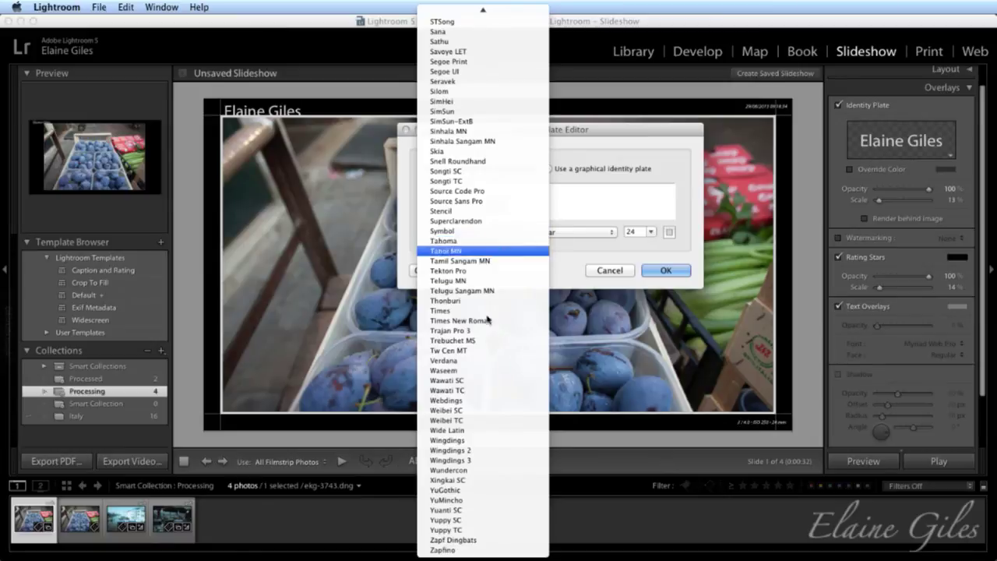
left_click(455, 550)
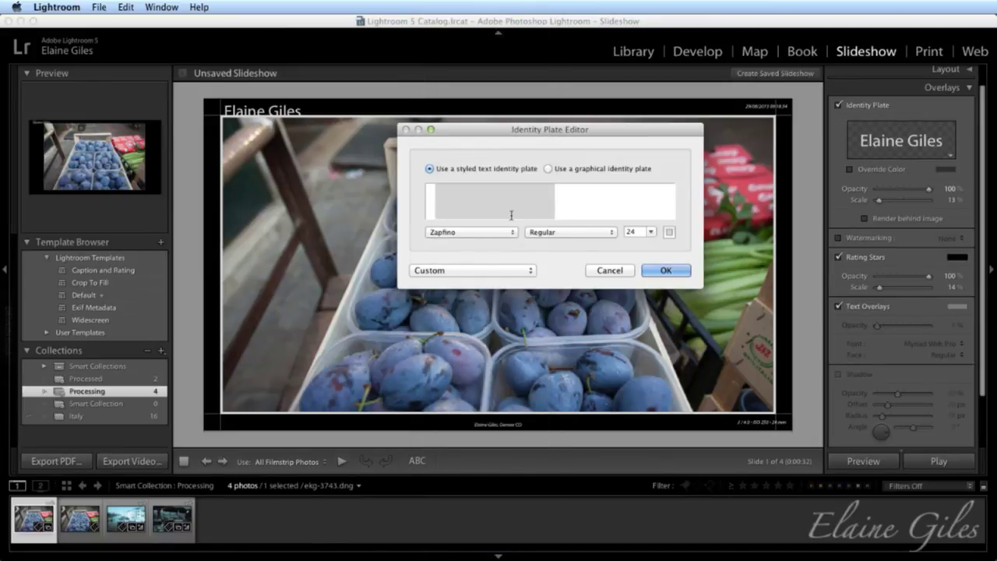
- Try to save the identity plate under a first name, and apply the restyled plate to the slide
key("alt")
left_click(529, 270)
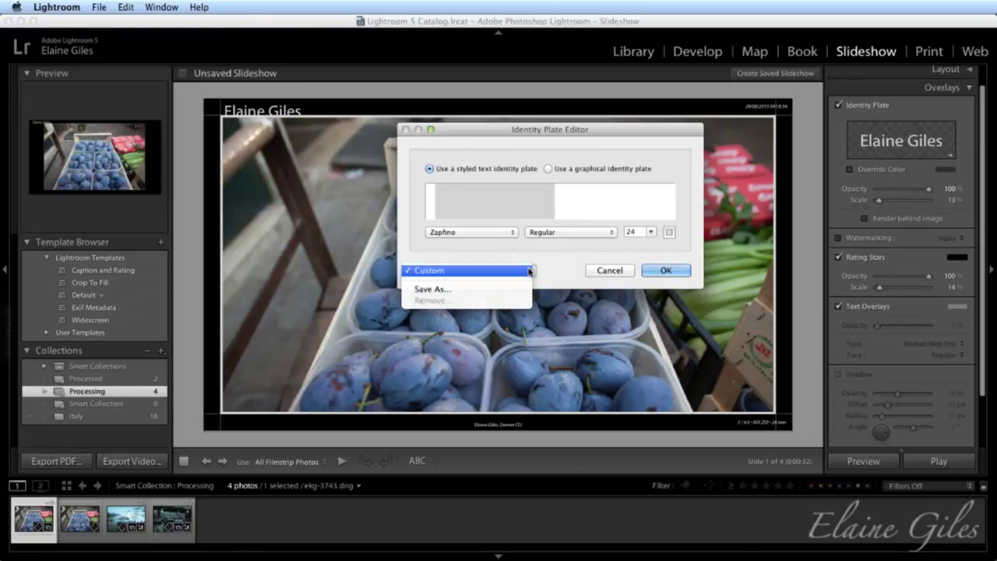
left_click(515, 289)
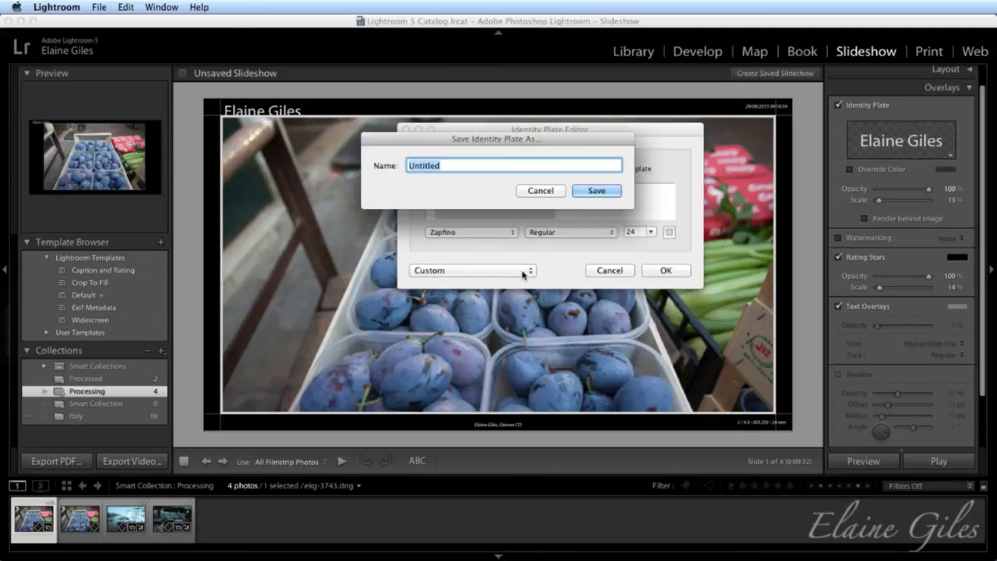
type("Elaine")
left_click(597, 190)
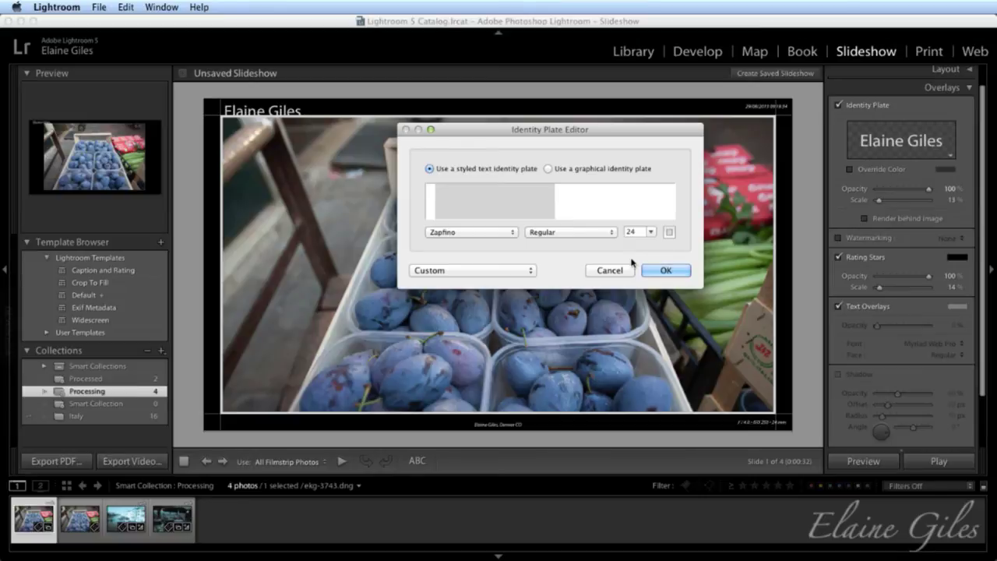
left_click(670, 270)
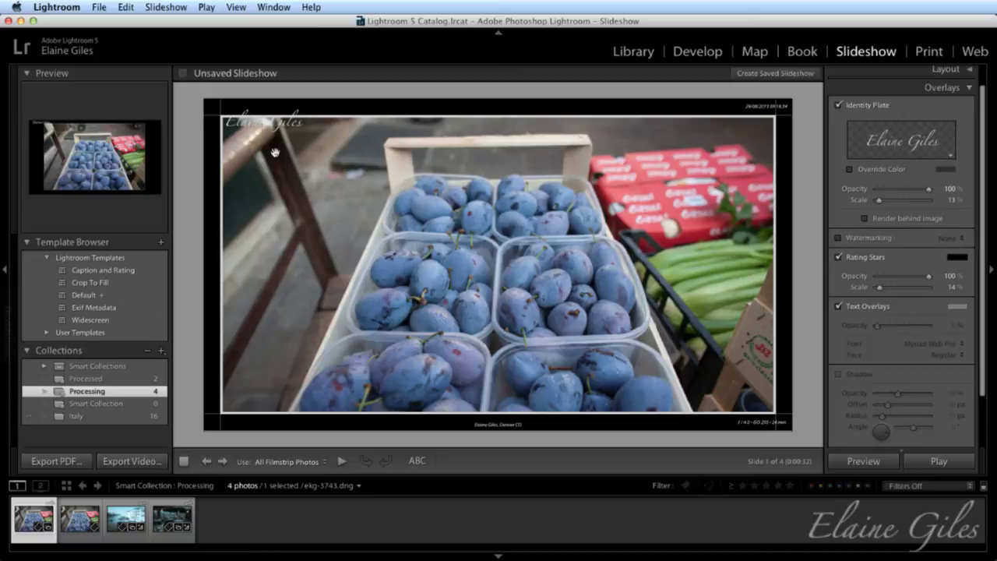
- Compare the identity plate with and without Override Color, and turn off the Rating Stars and Text Overlays
left_click(850, 169)
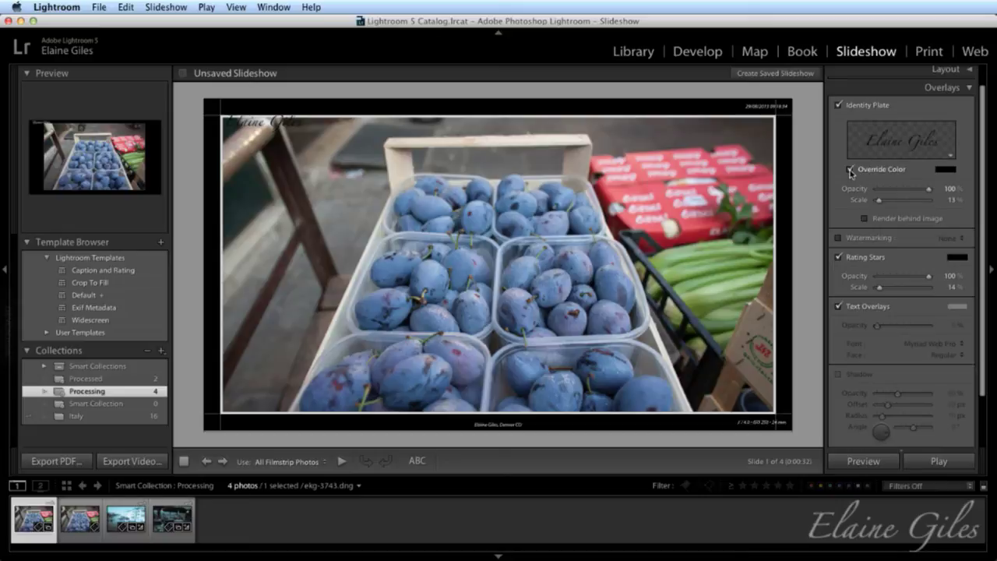
left_click(849, 169)
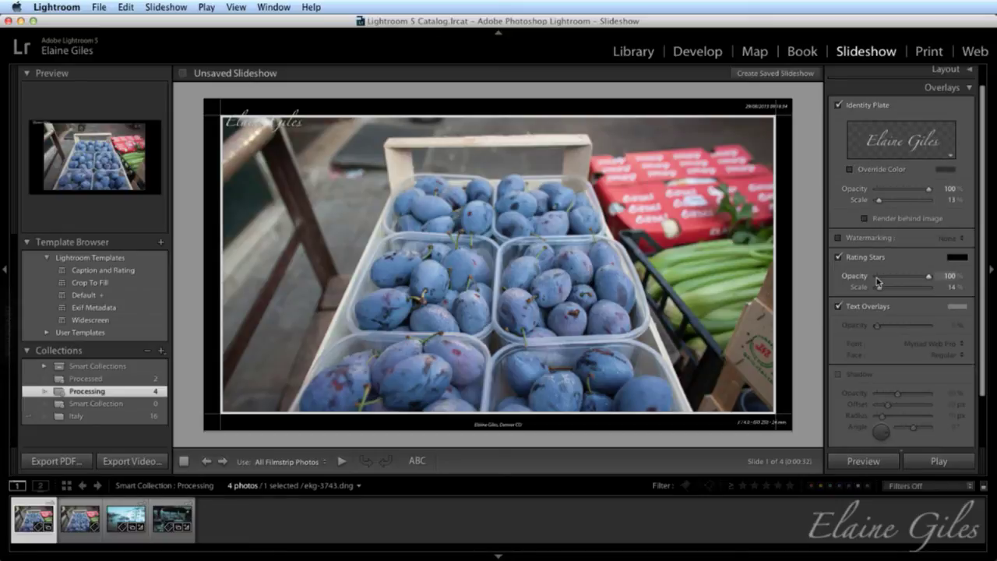
scroll(876, 277, "down", 2)
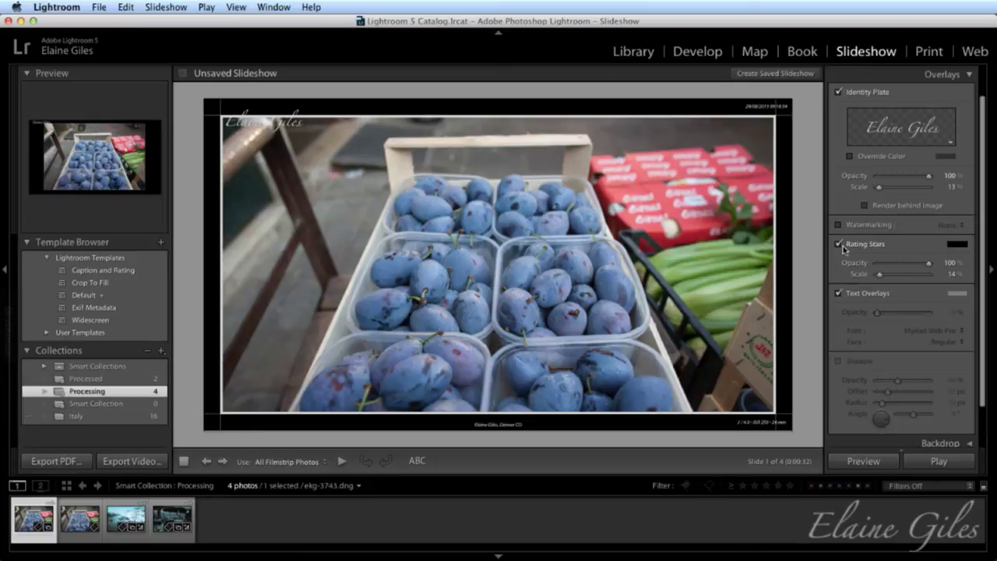
left_click(839, 244)
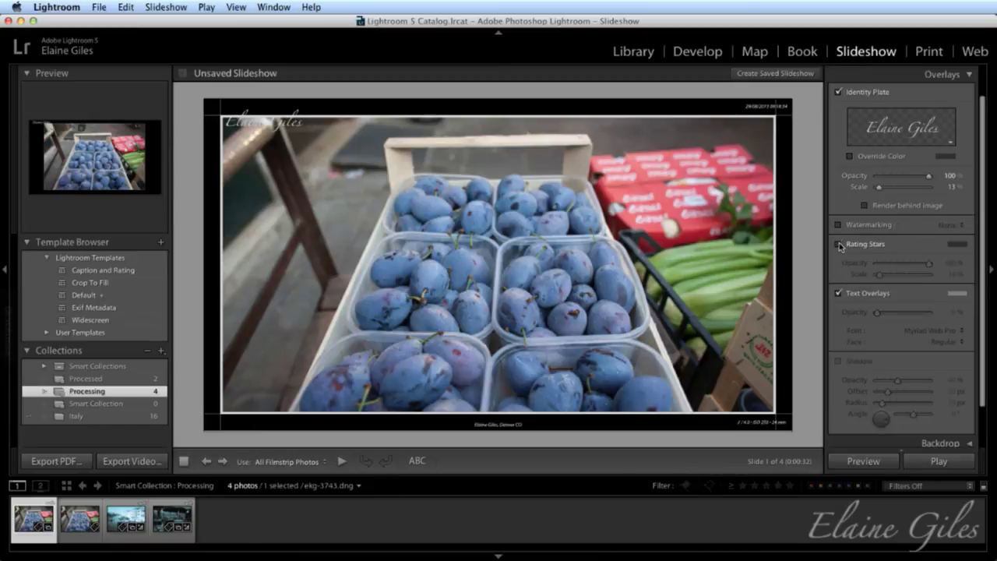
left_click(839, 294)
scroll(898, 311, "down", 1)
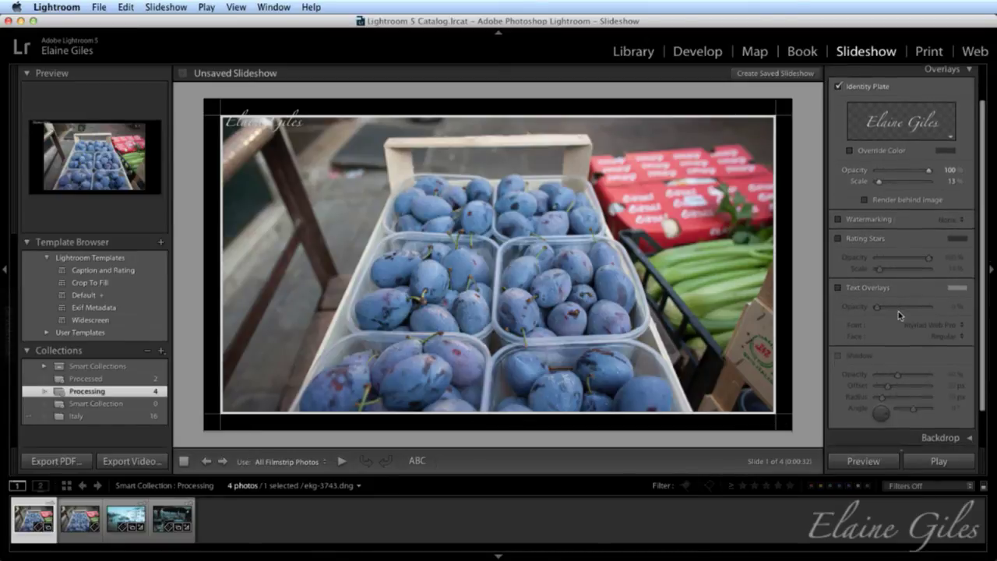
scroll(897, 310, "down", 3)
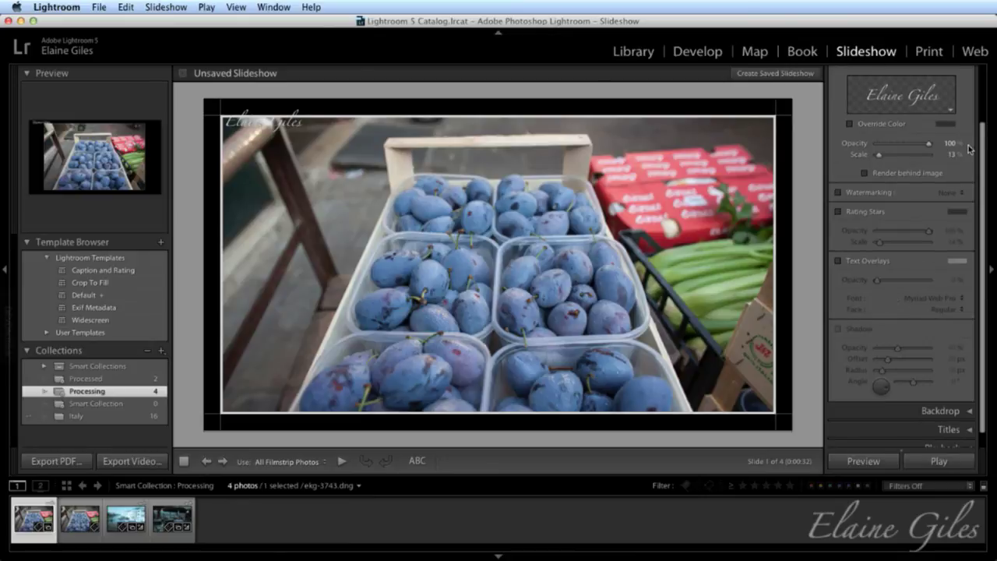
scroll(971, 140, "up", 8)
left_click(970, 111)
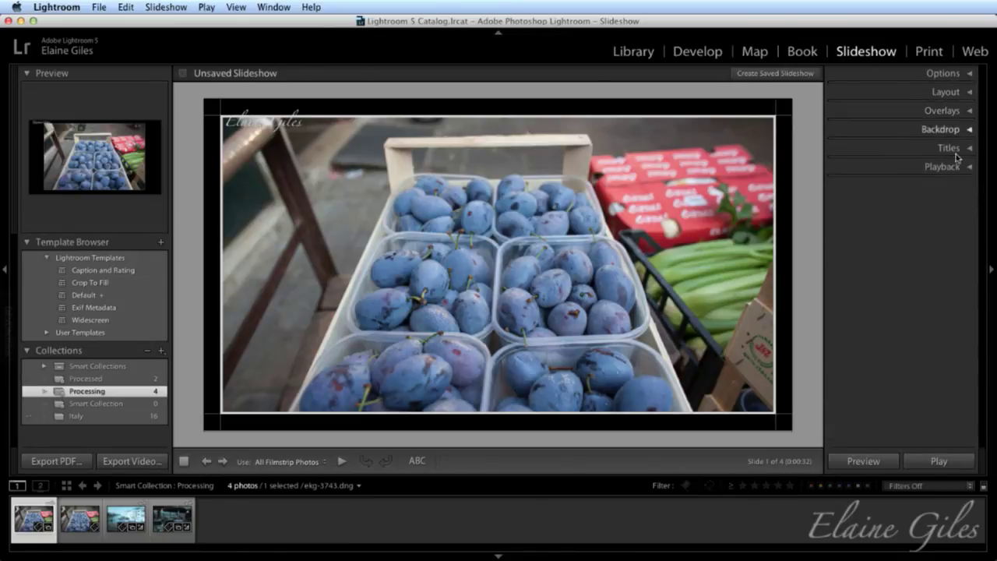
- Review the Backdrop settings and turn off Zoom to Fill Frame for the slide
left_click(969, 131)
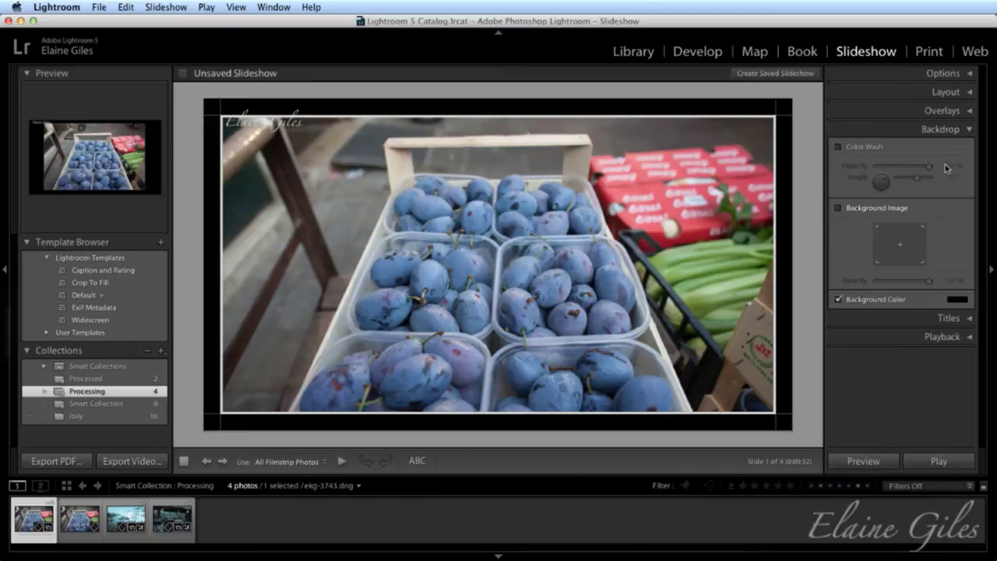
left_click(969, 73)
left_click(905, 92)
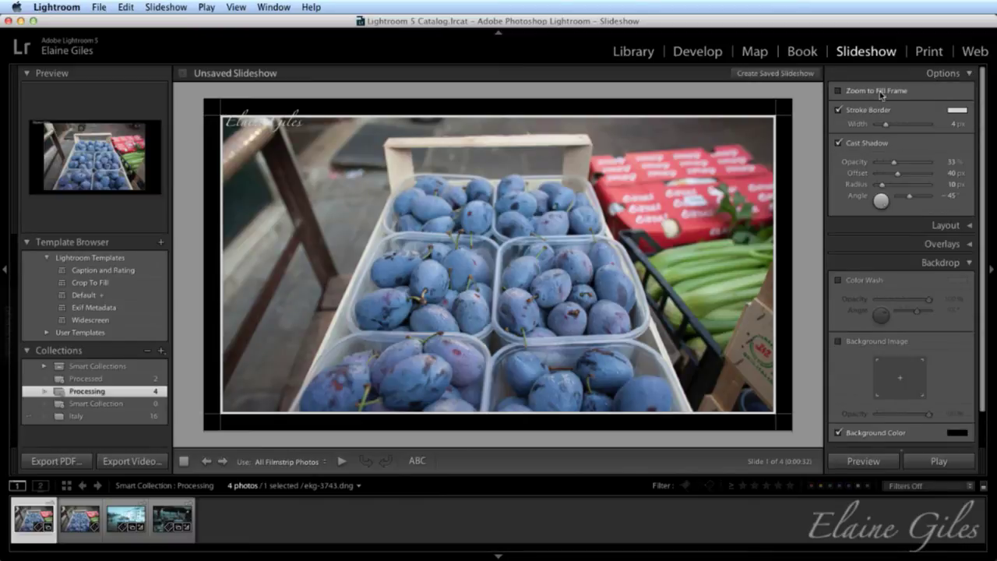
left_click(969, 73)
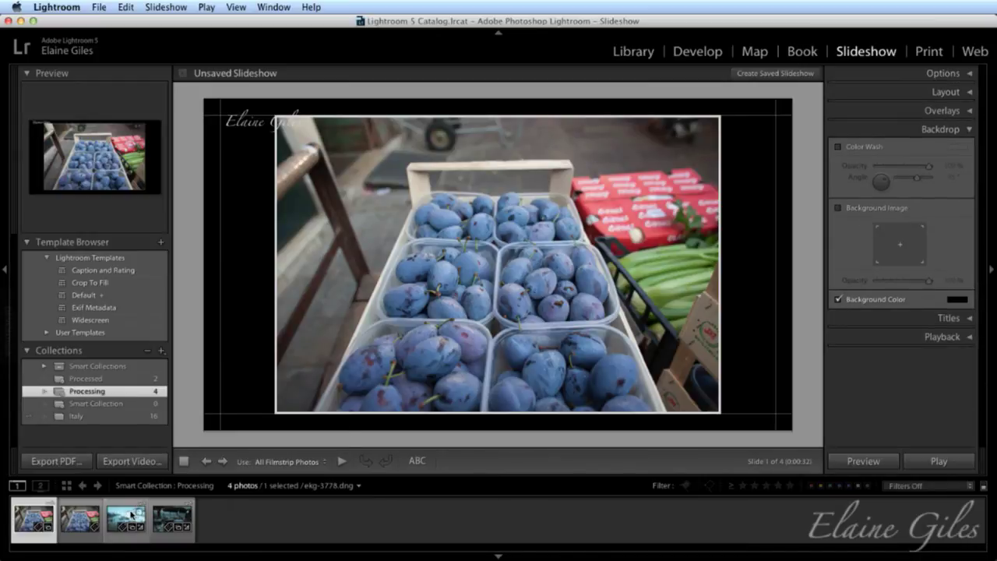
- Use the third filmstrip photo as the slide's background image at 28% opacity, over a white background color
left_click_drag(131, 514, 904, 239)
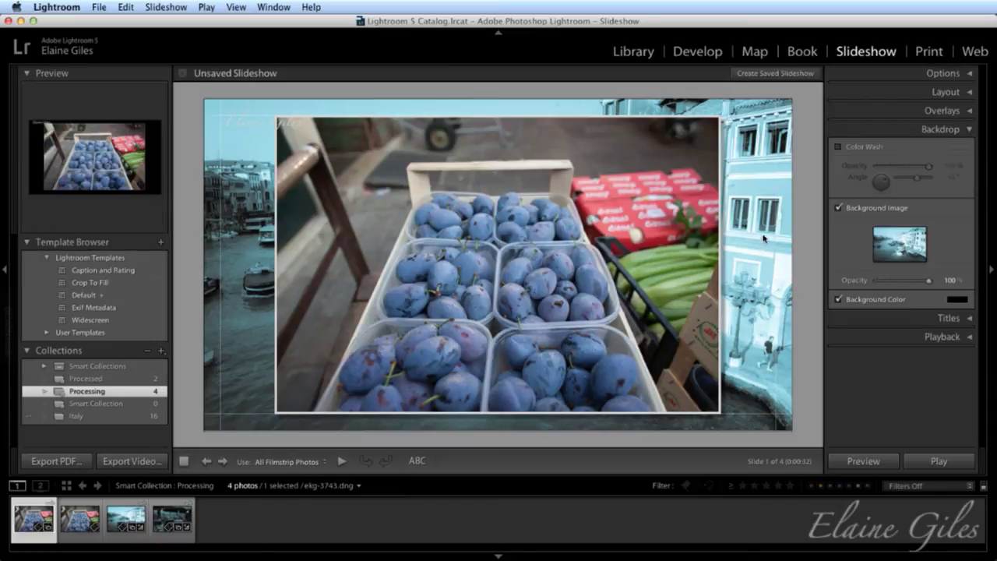
left_click_drag(925, 282, 891, 283)
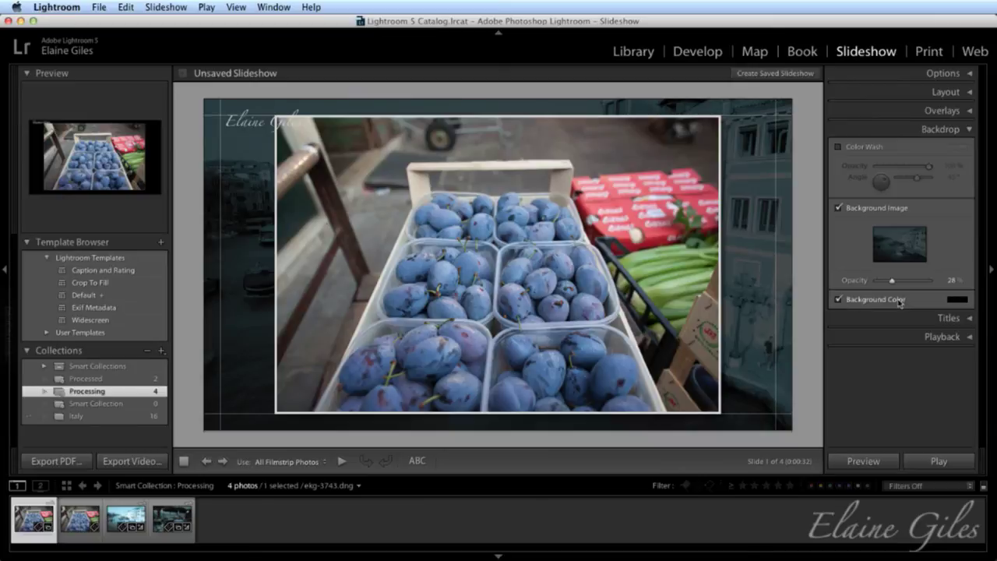
left_click(957, 300)
left_click_drag(903, 300, 910, 290)
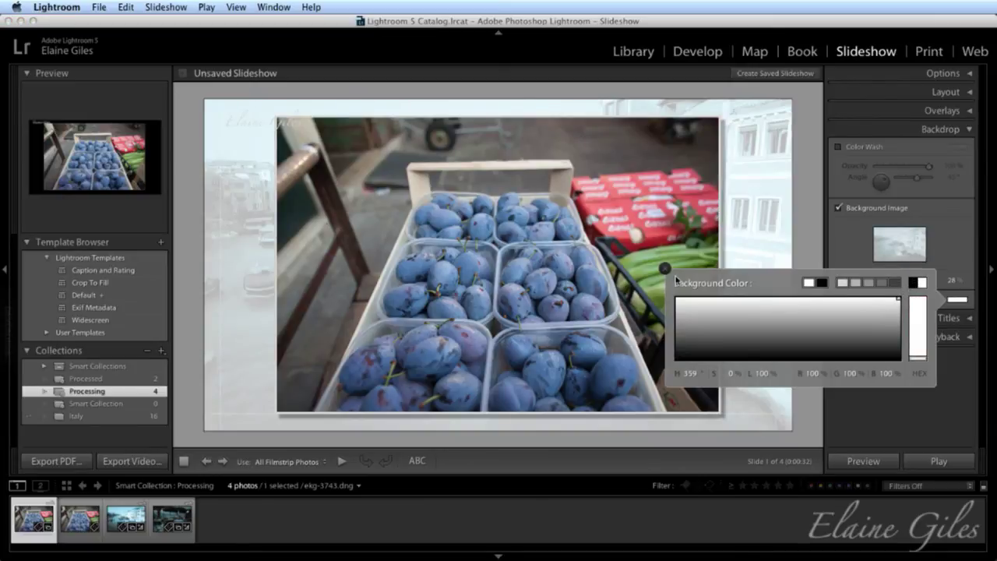
left_click(972, 326)
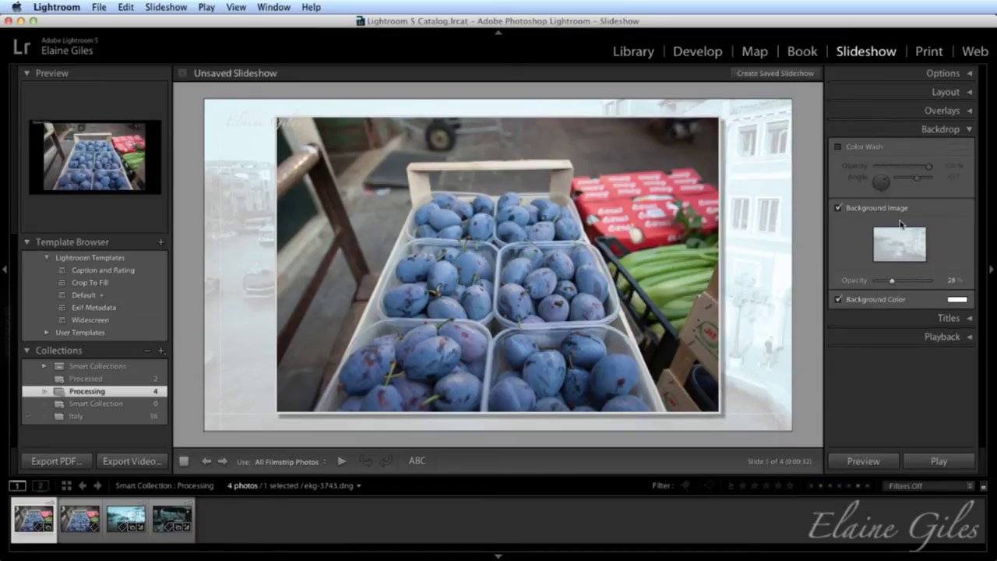
left_click(969, 130)
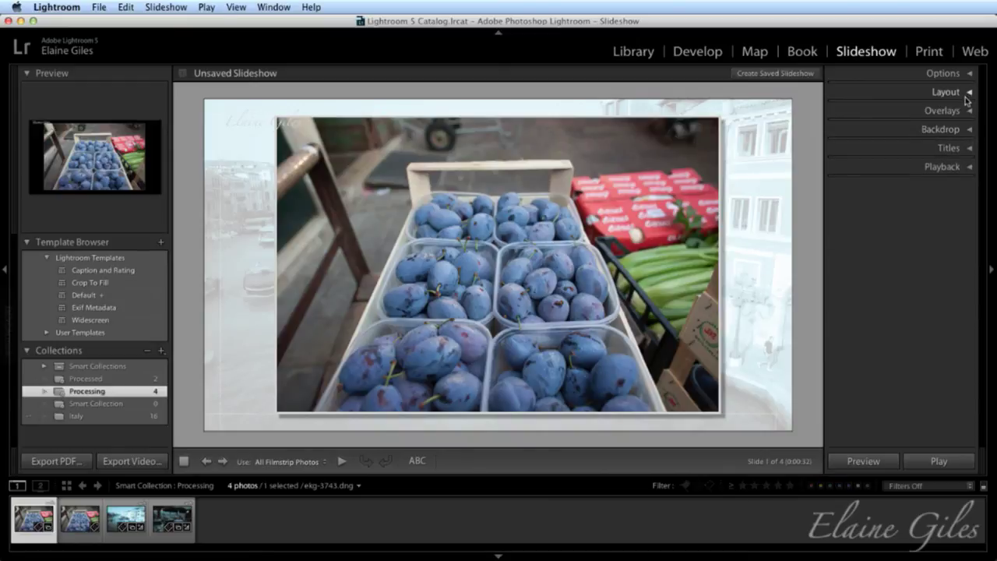
- Override the identity plate's color with black in the slideshow overlays
left_click(970, 112)
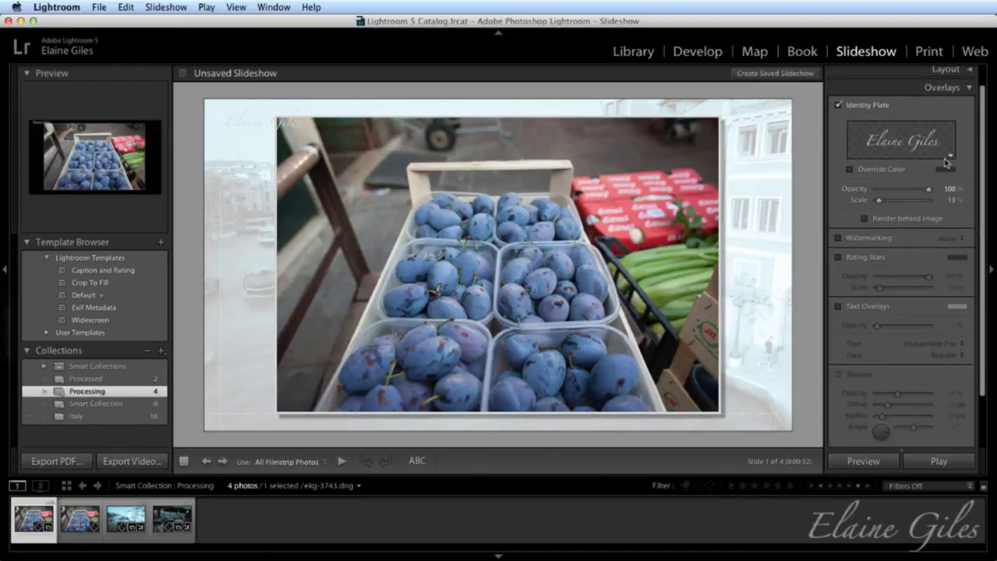
left_click(852, 170)
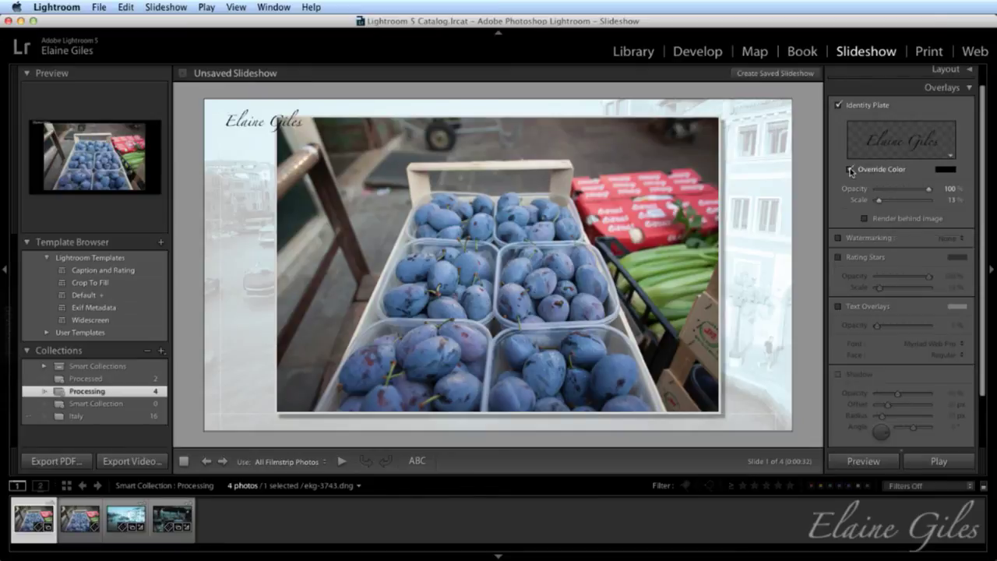
left_click(972, 89)
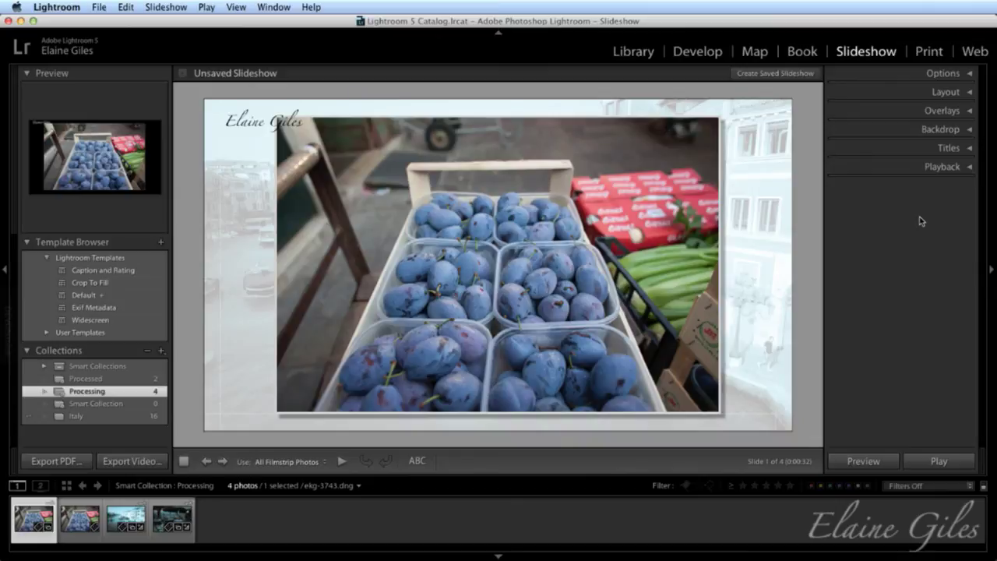
- Save the current slideshow design as a template named Italy in the User Templates folder
left_click(160, 243)
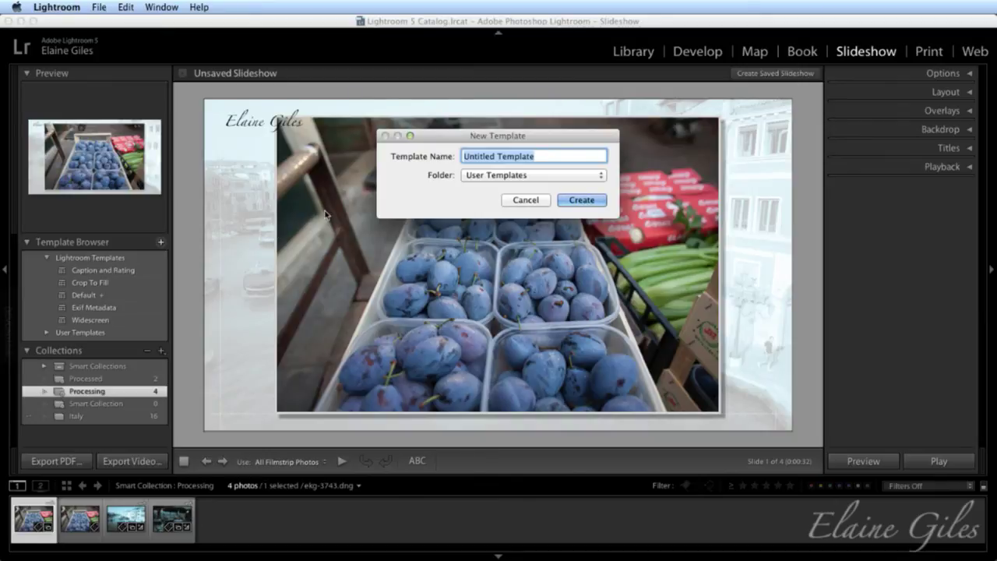
type("Italy")
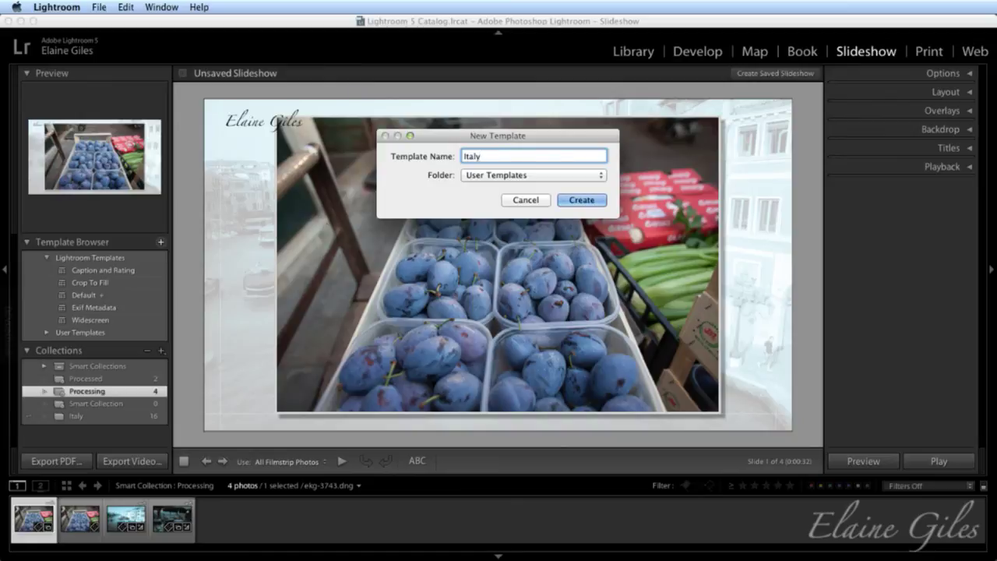
left_click(496, 176)
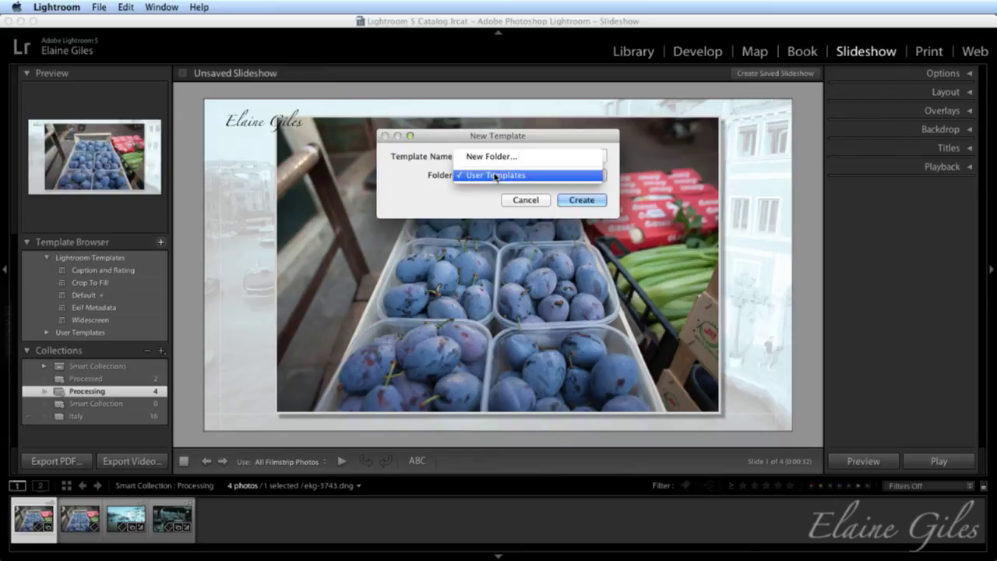
left_click(477, 176)
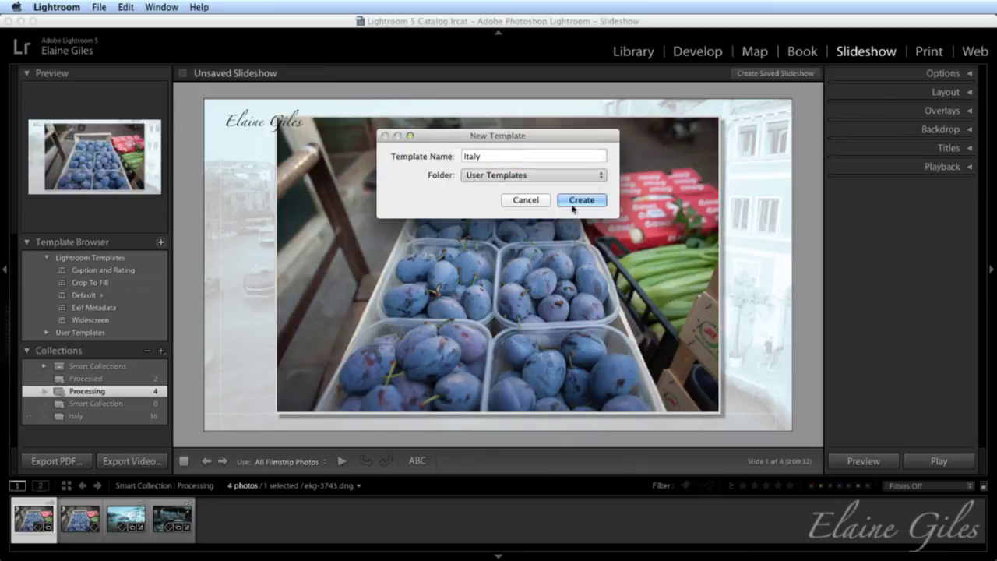
left_click(579, 199)
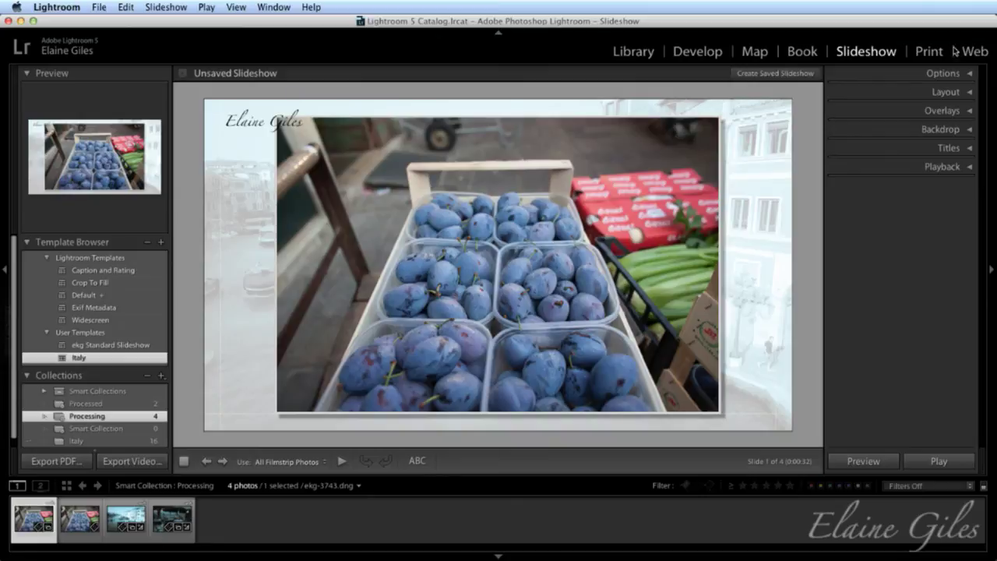
- Switch to the Print module and list the built-in Lightroom Templates from the beginning
left_click(930, 53)
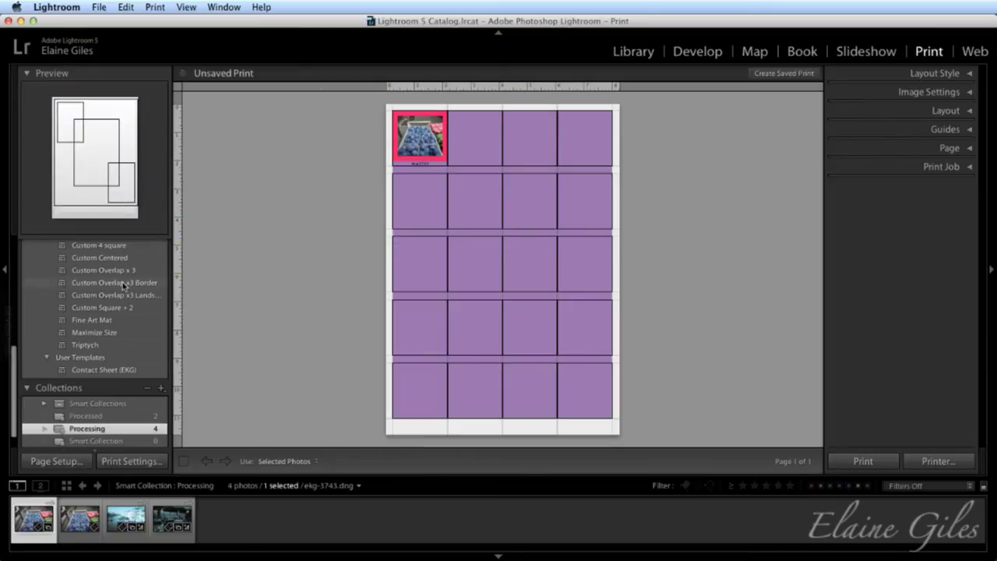
scroll(117, 285, "up", 3)
scroll(117, 286, "up", 5)
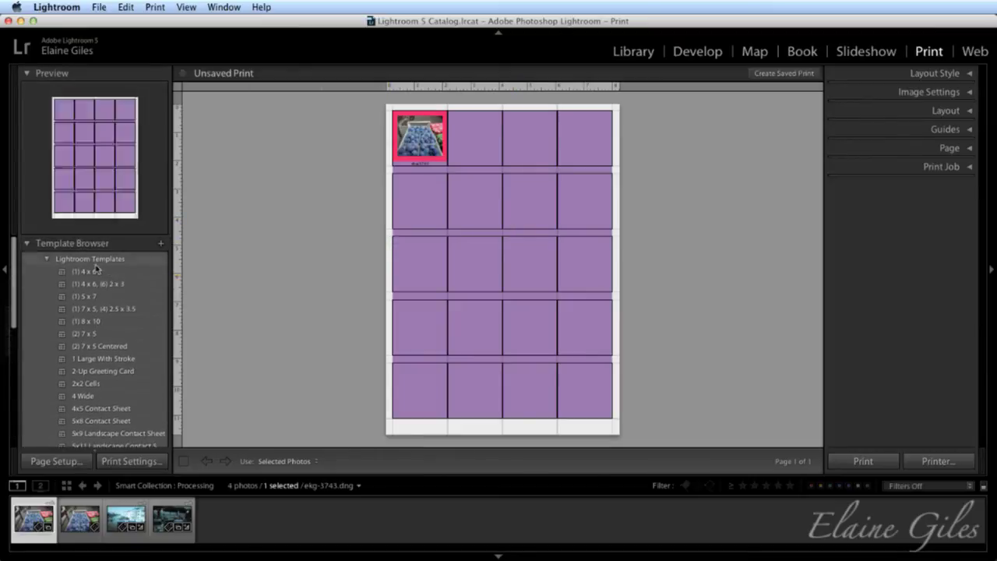
left_click(42, 259)
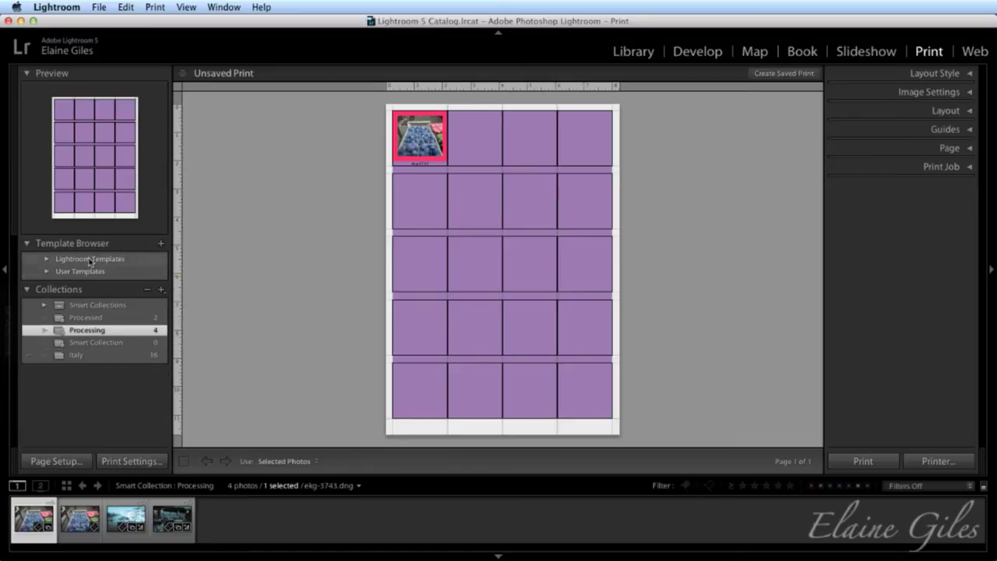
left_click(46, 259)
- Try the photo-size print templates in turn, from (1) 4 x 6 through (2) 7 x 5, on the selected photo
left_click(95, 273)
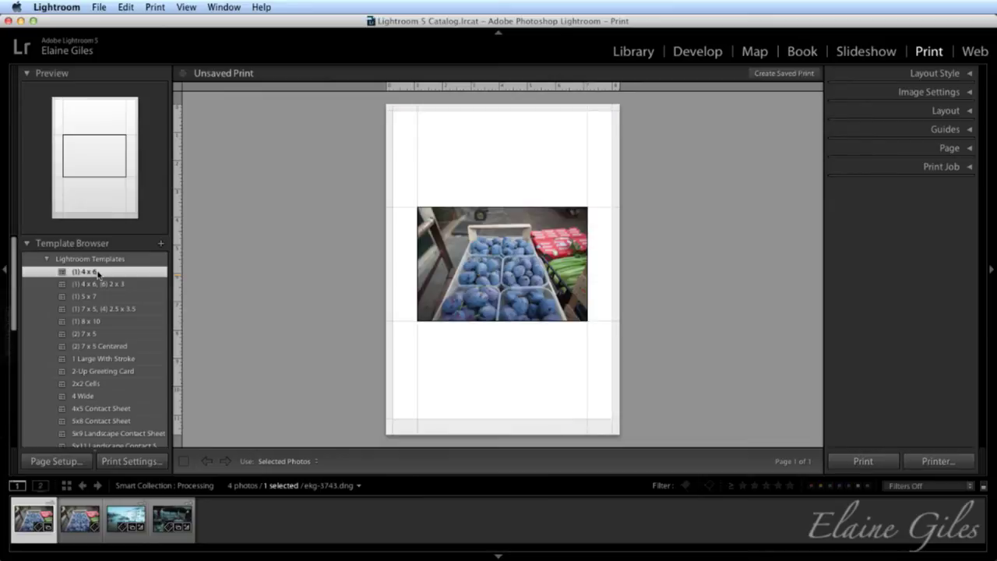
left_click(100, 284)
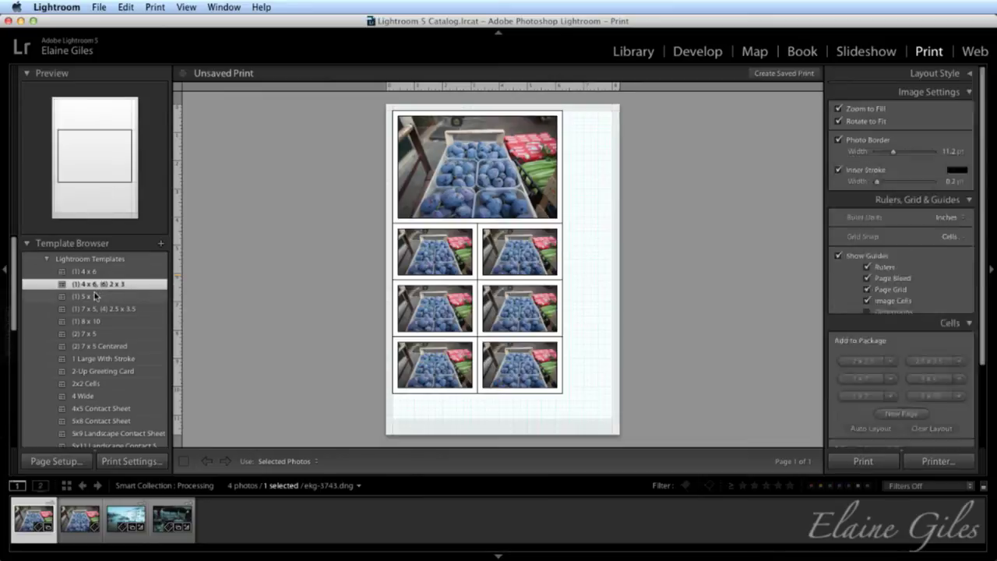
left_click(95, 296)
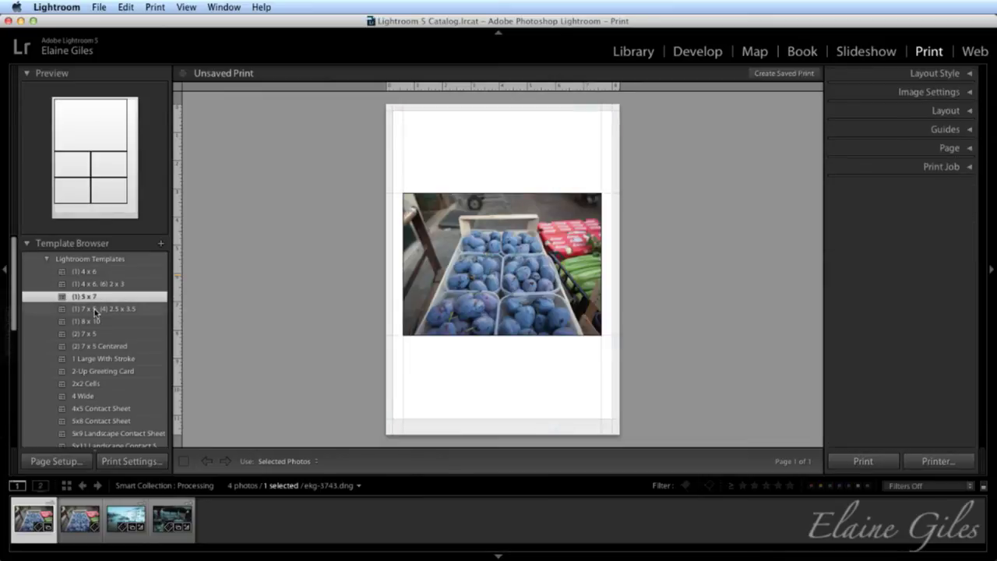
left_click(96, 308)
left_click(93, 323)
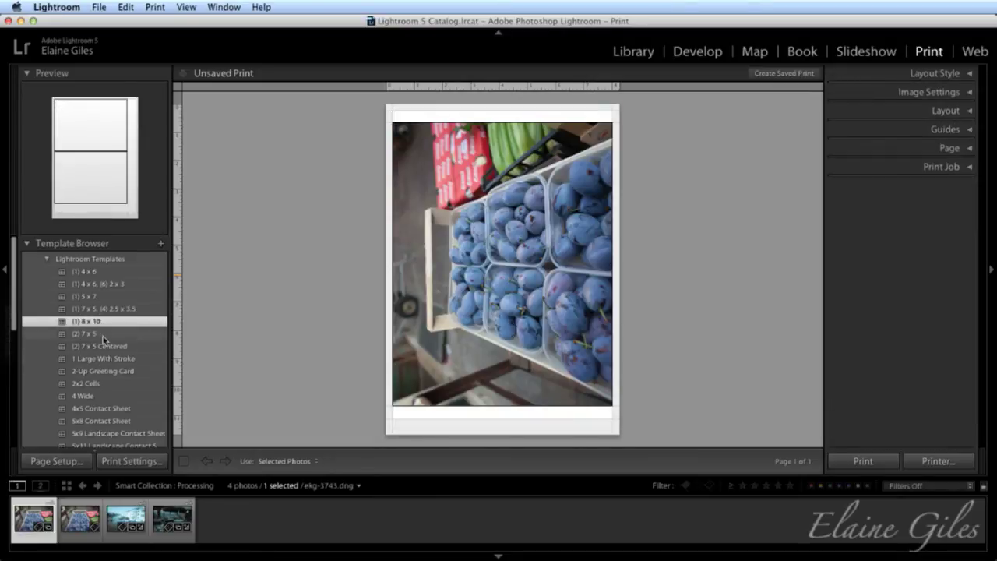
left_click(100, 335)
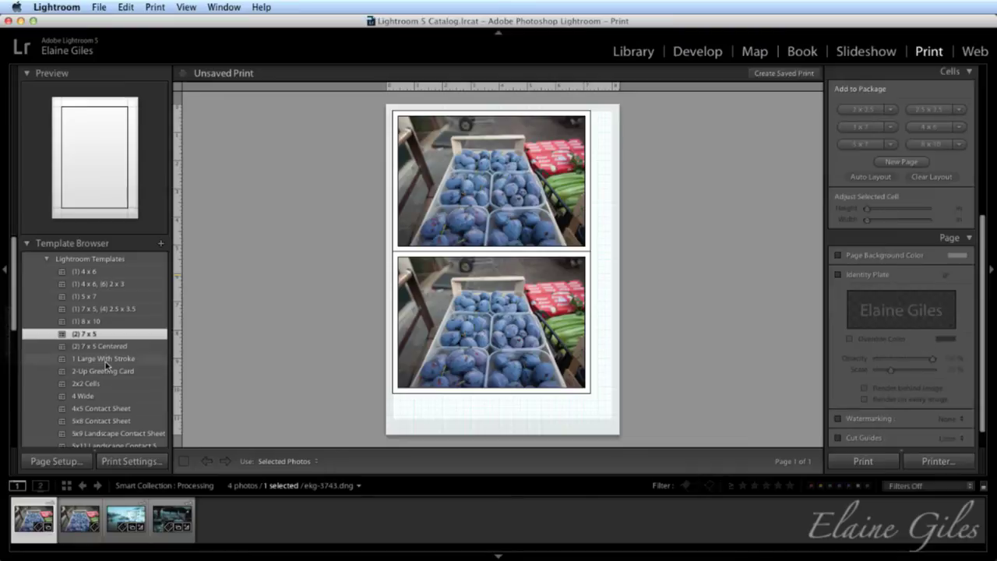
- Try the 4 Wide, 4x5 Contact Sheet and 5x8 Contact Sheet templates, and settle on 5x9 Landscape Contact Sheet
left_click(101, 396)
scroll(102, 397, "down", 2)
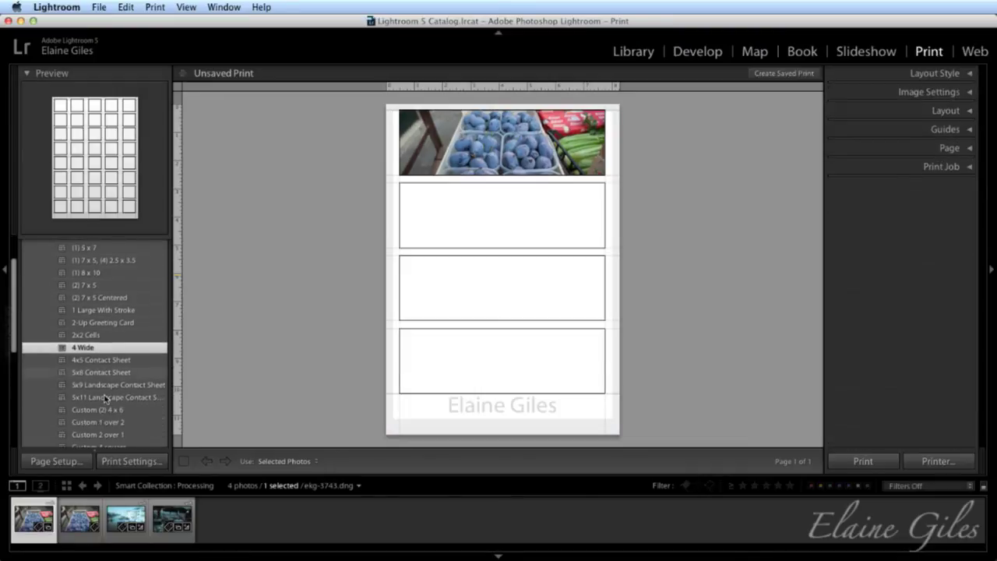
left_click(104, 361)
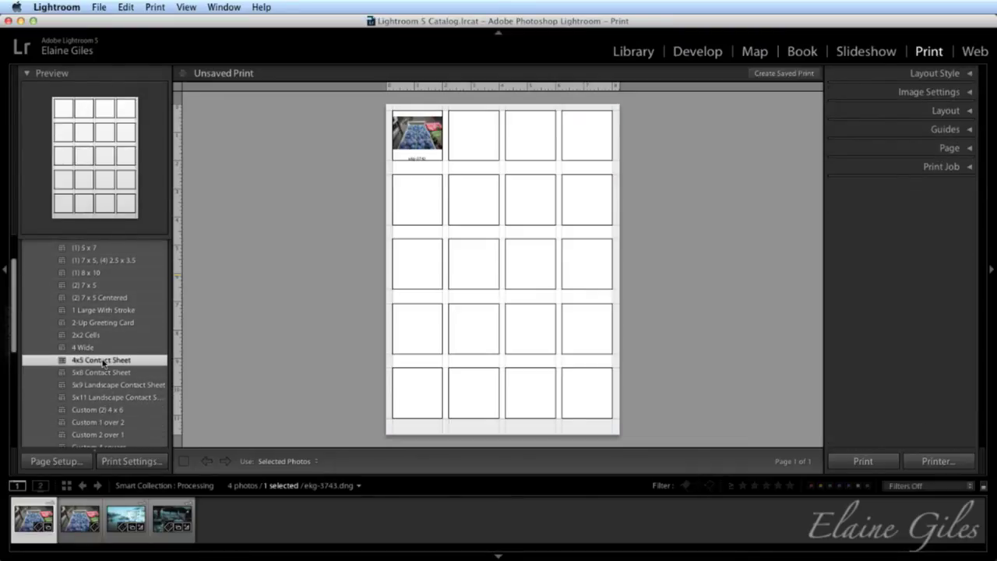
left_click(104, 374)
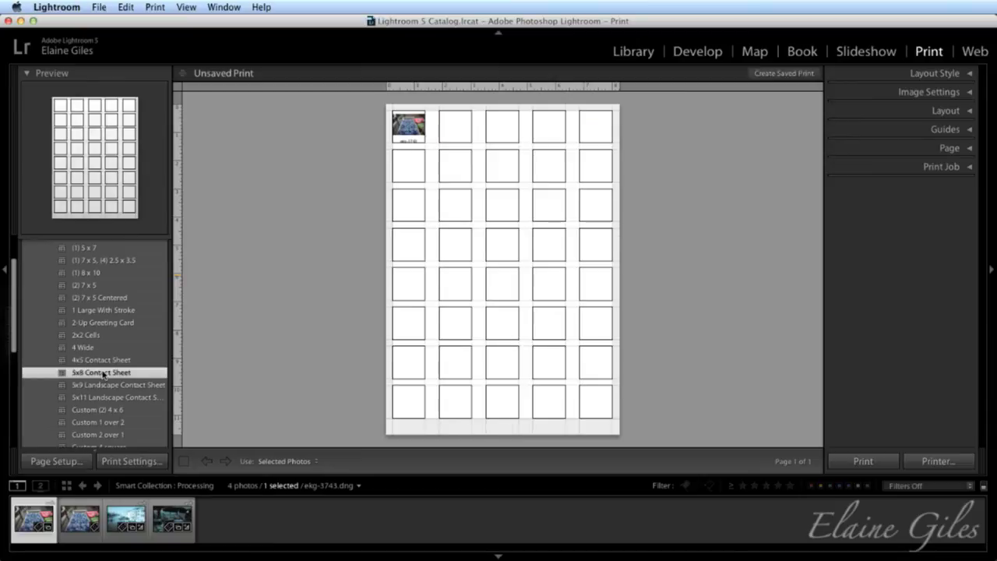
left_click(102, 385)
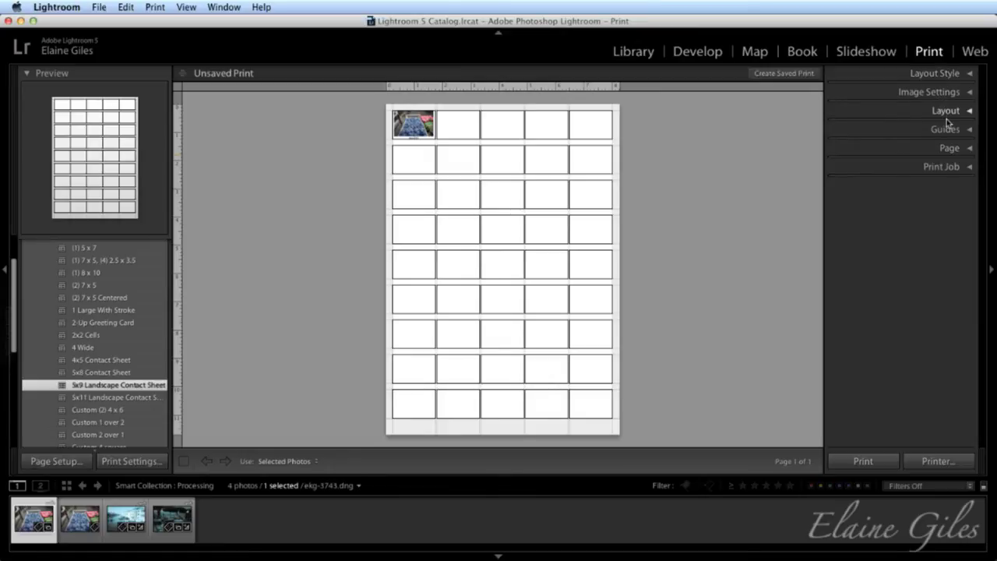
- Try the Picture Package layout style, review its settings, and return to Single Image / Contact Sheet
left_click(968, 74)
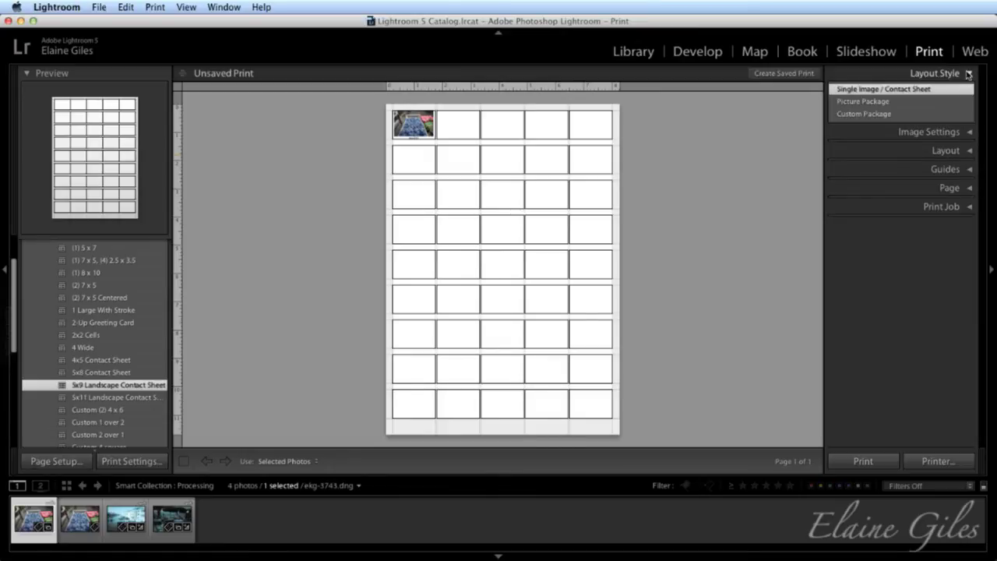
left_click(891, 100)
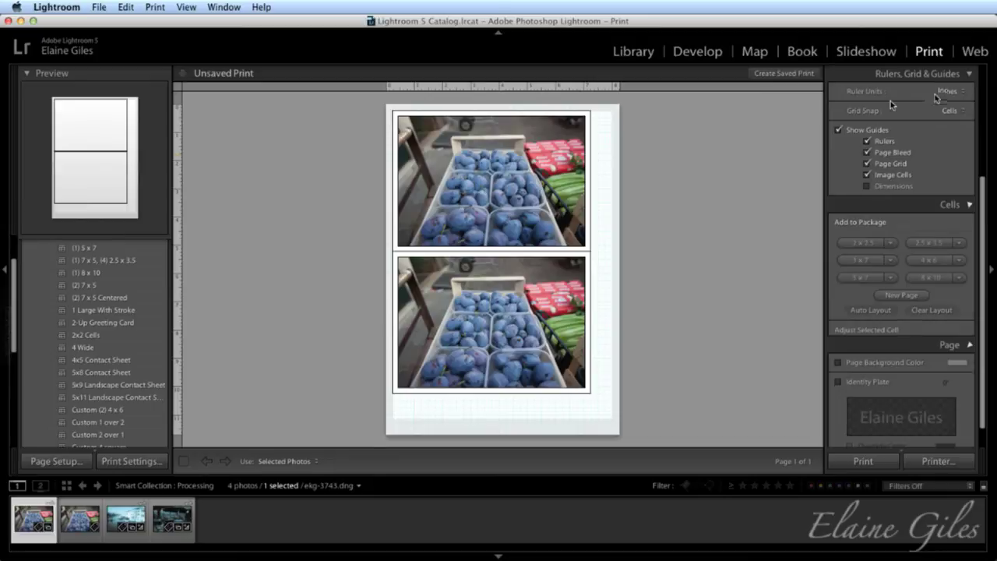
scroll(965, 153, "down", 3)
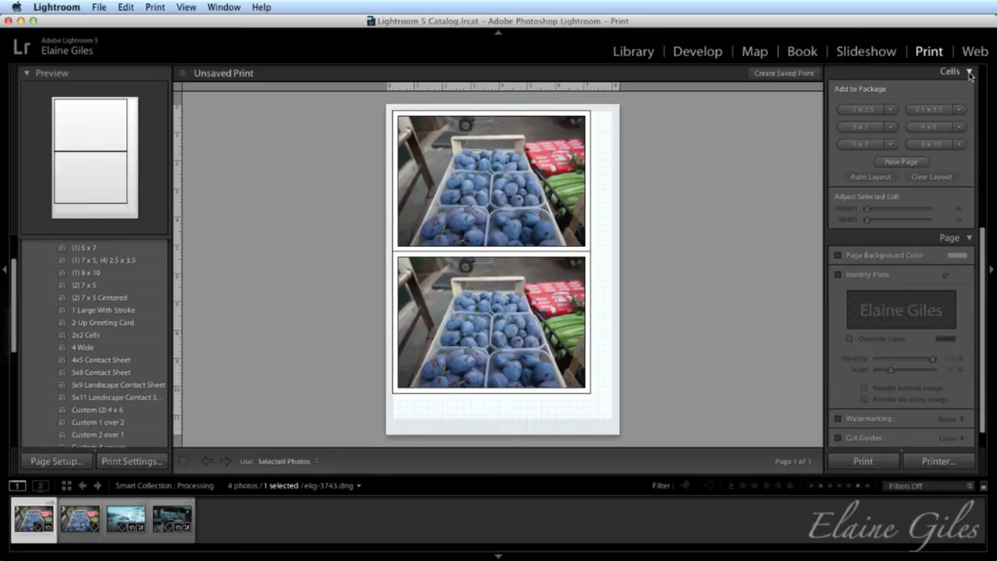
left_click(968, 73)
scroll(950, 95, "up", 4)
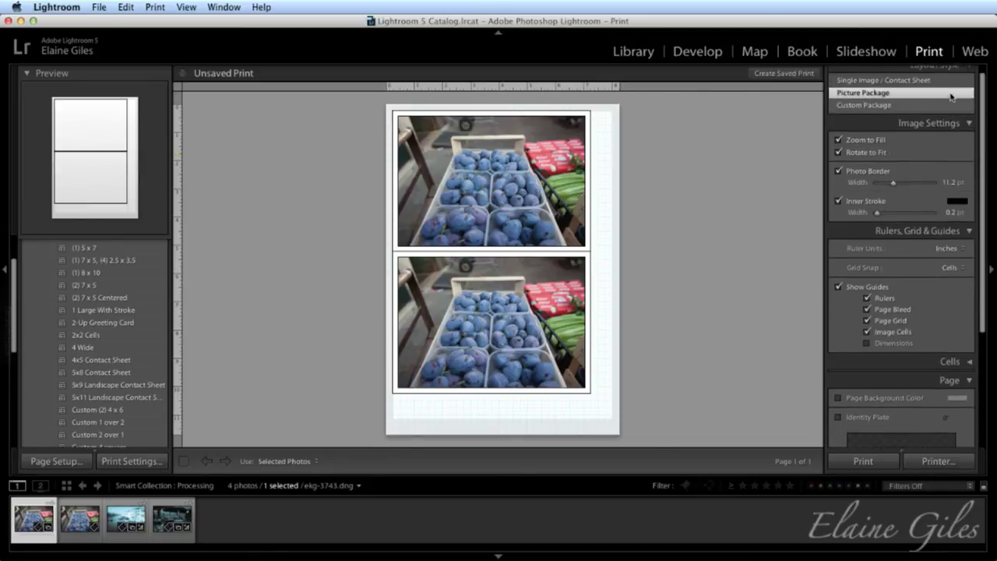
left_click(849, 90)
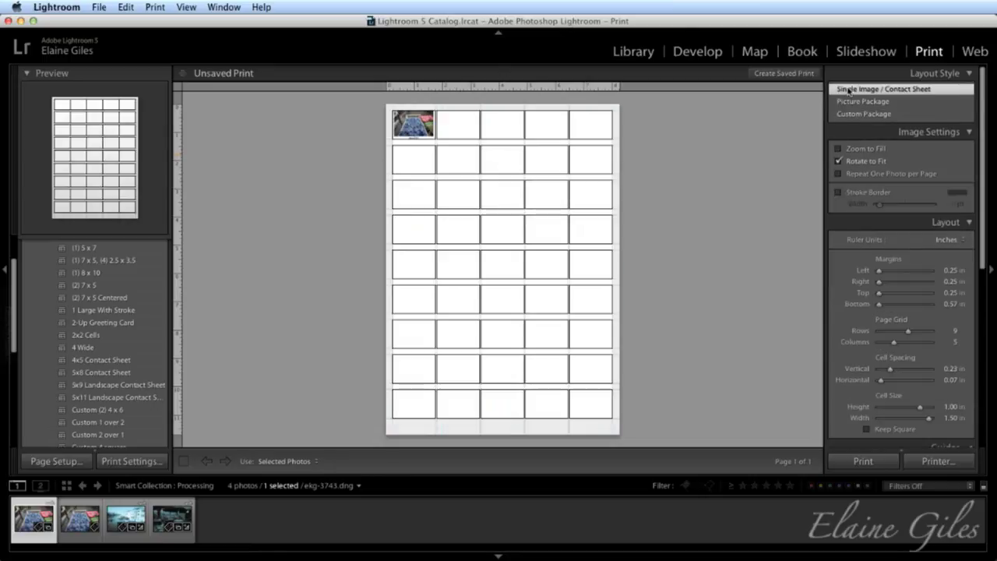
- Enable Zoom to Fill and Repeat One Photo per Page in the contact sheet's image settings
left_click(911, 131)
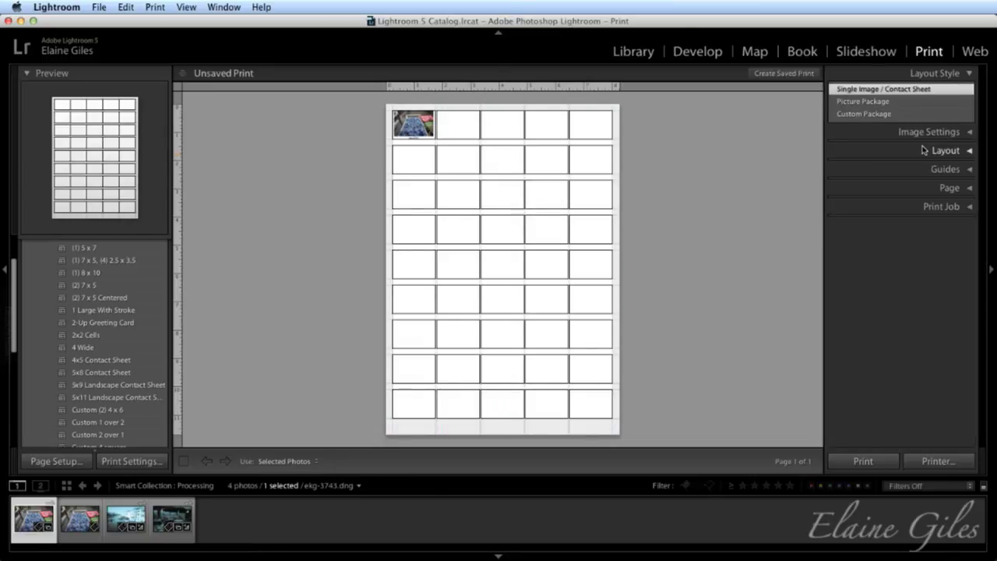
left_click(969, 134)
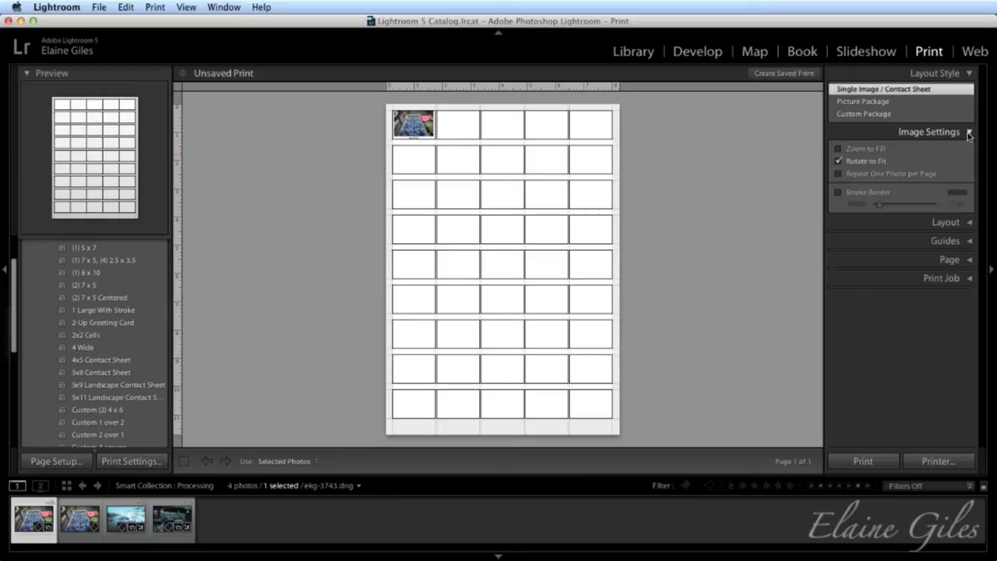
left_click(839, 149)
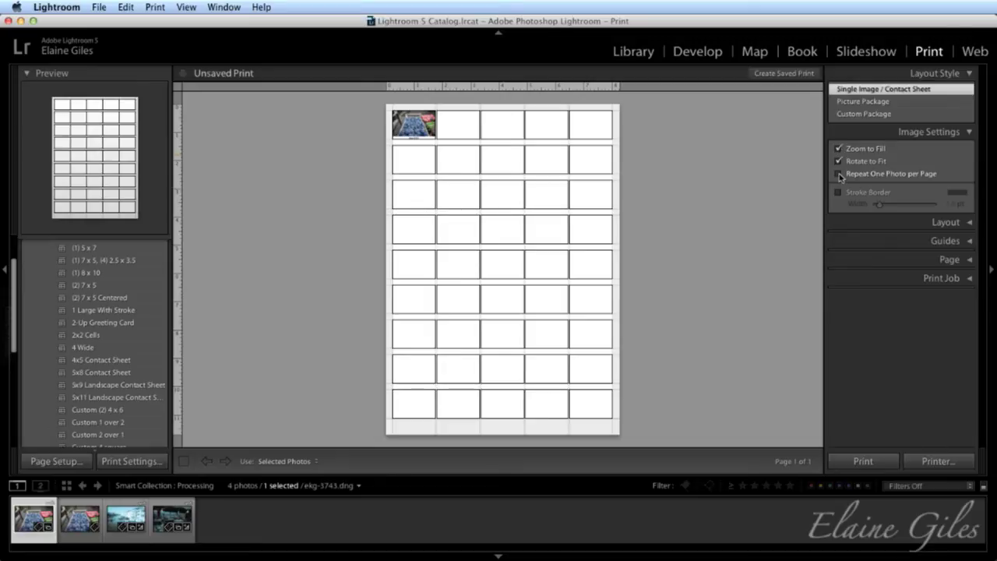
left_click(840, 174)
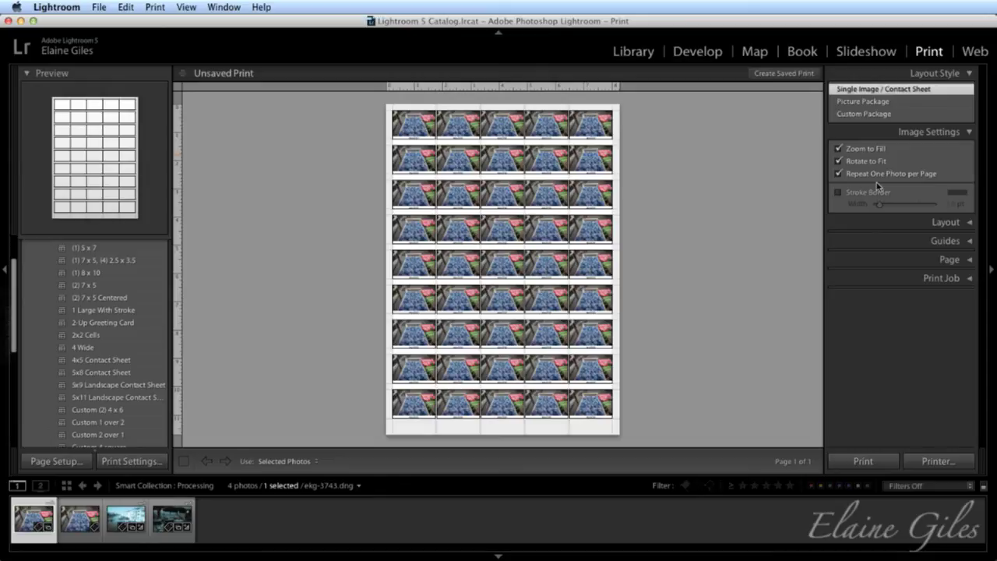
- Add a cyan stroke border (hue 188, saturation 88%, lightness 63%) with a width of 3.2 pt to the contact sheet photos
left_click(838, 192)
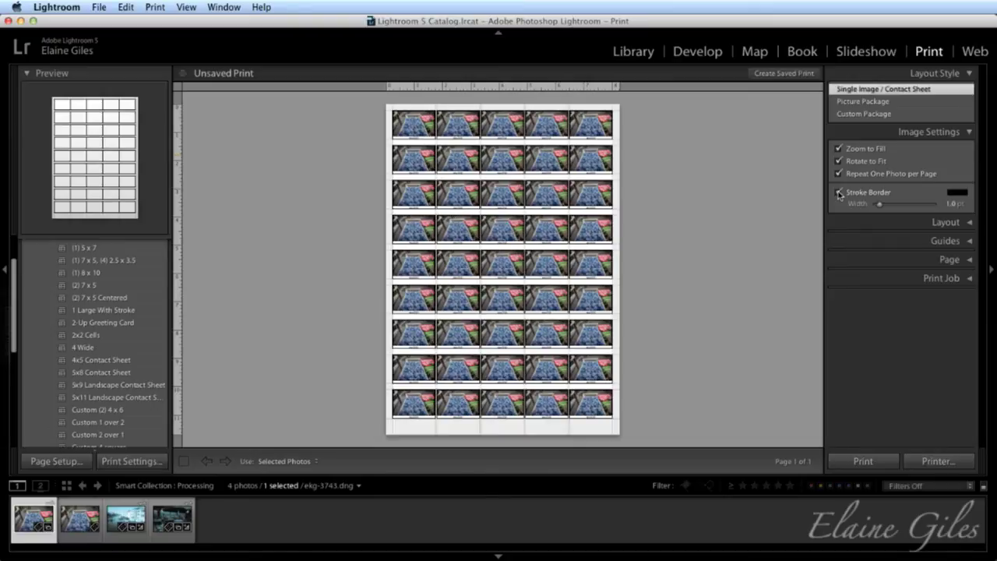
left_click(956, 192)
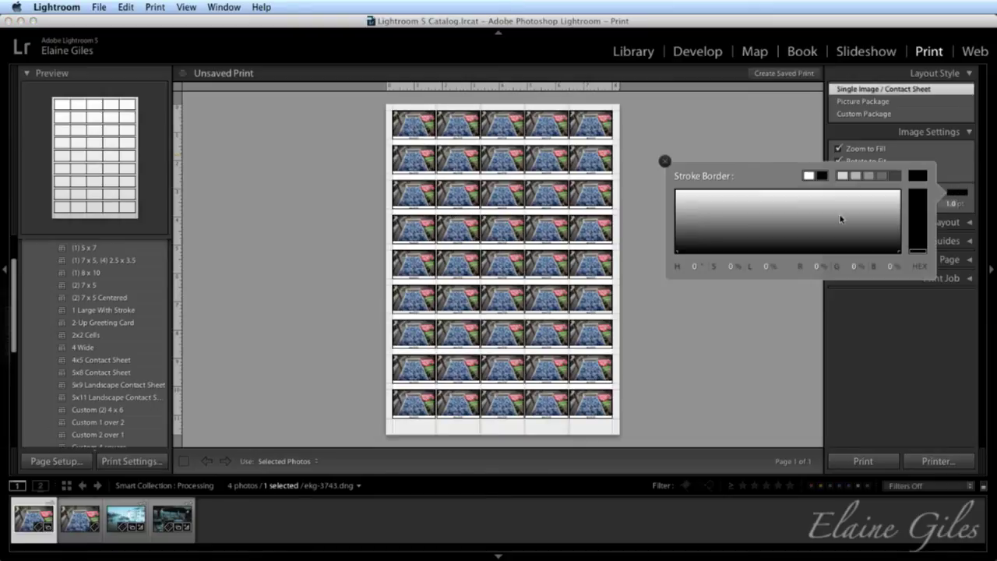
left_click(782, 202)
left_click(792, 213)
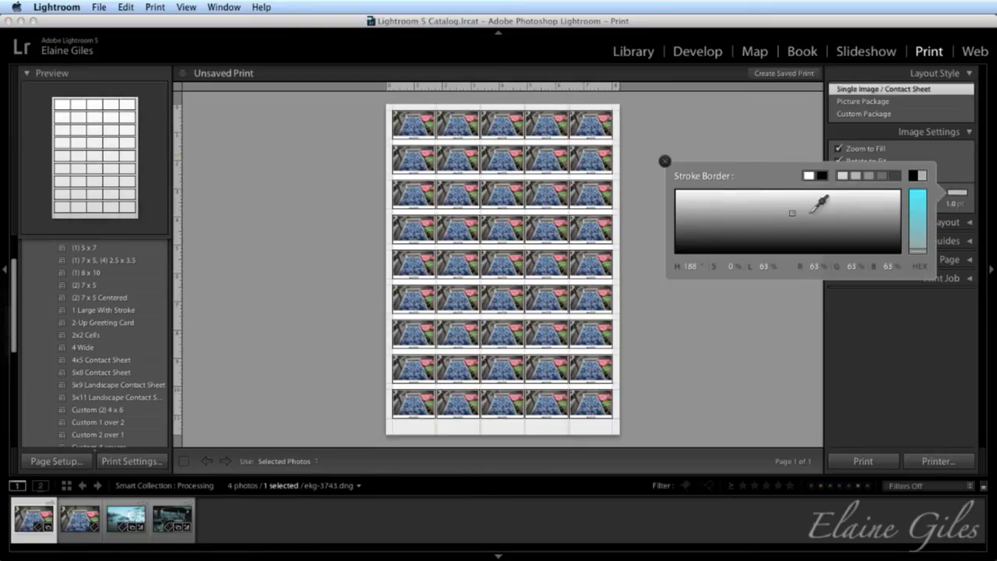
left_click(919, 192)
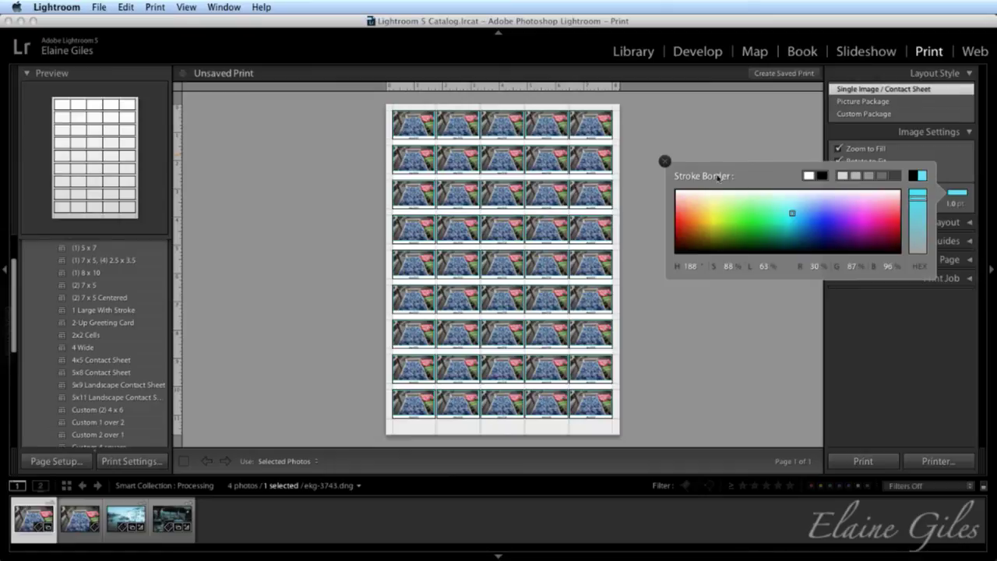
left_click(665, 161)
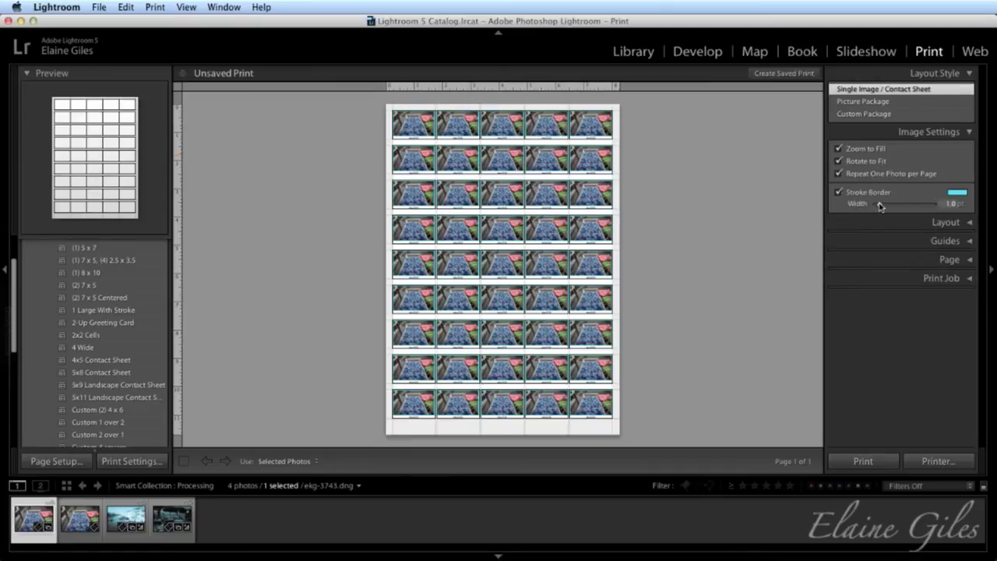
left_click_drag(880, 207, 884, 207)
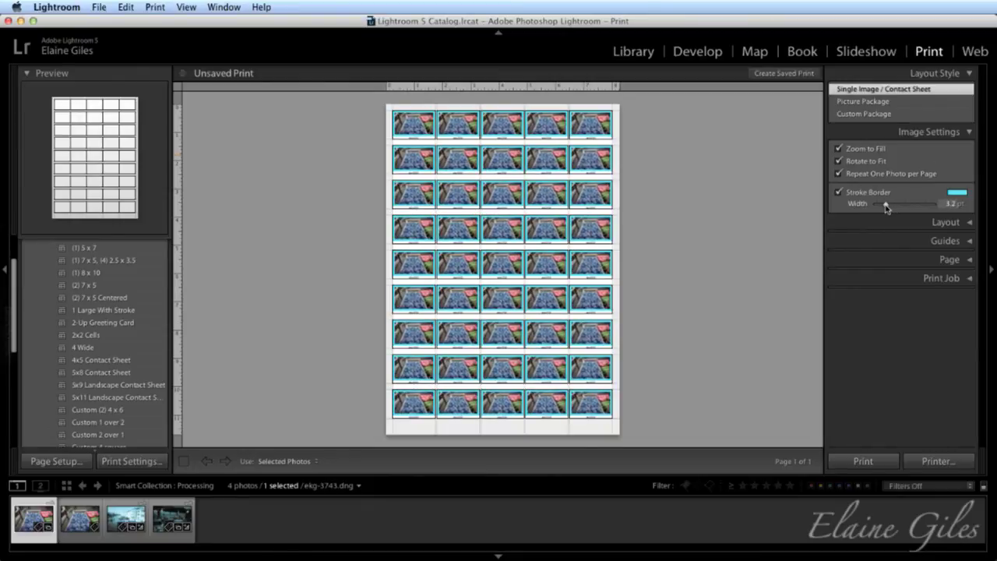
- Review the Layout and Guides settings for the contact sheet
left_click(965, 225)
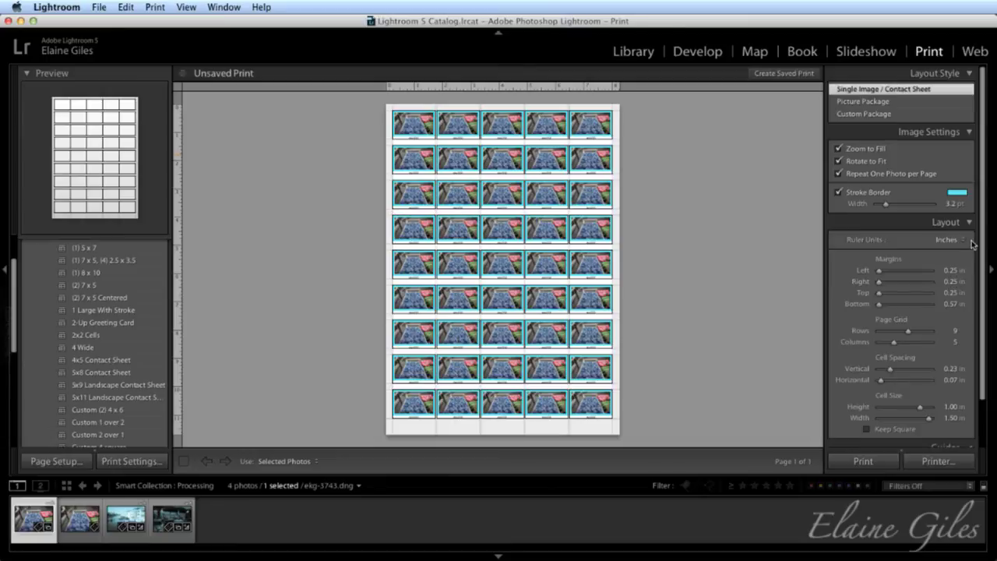
left_click(968, 224)
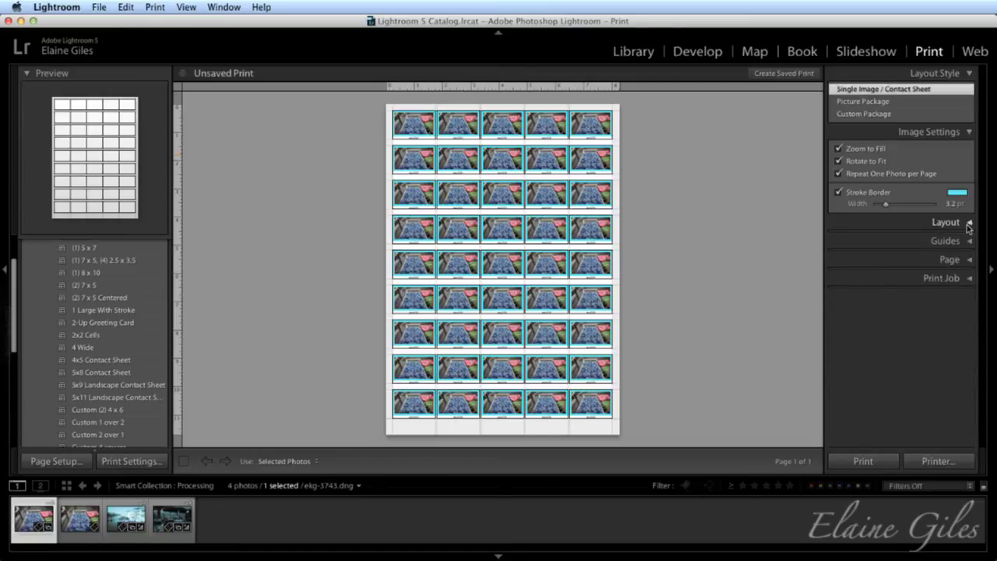
left_click(968, 242)
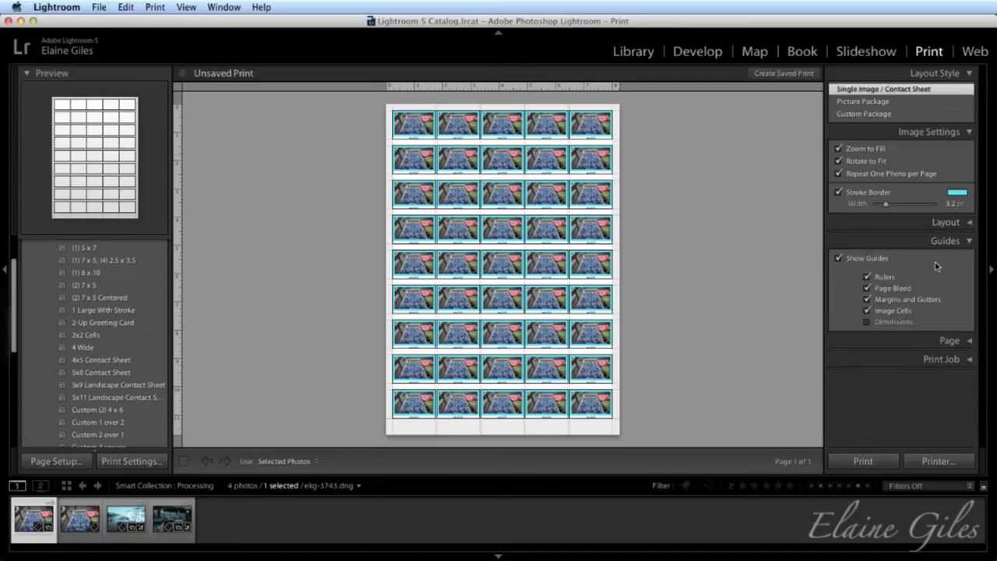
left_click(968, 242)
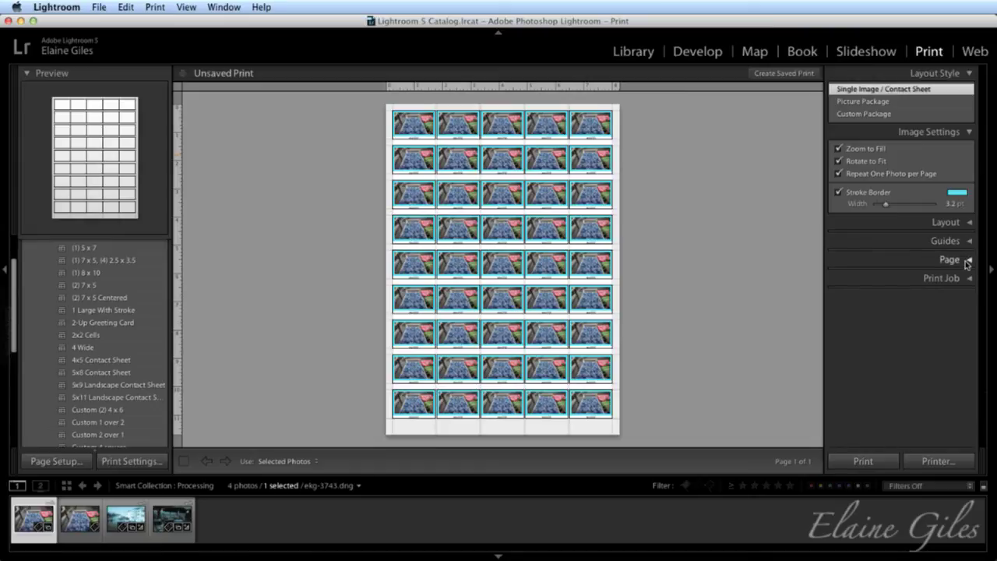
- Enable the contact sheet's page background color and set it to bright blue (hue 211, saturation 100%, lightness 62%)
left_click(968, 260)
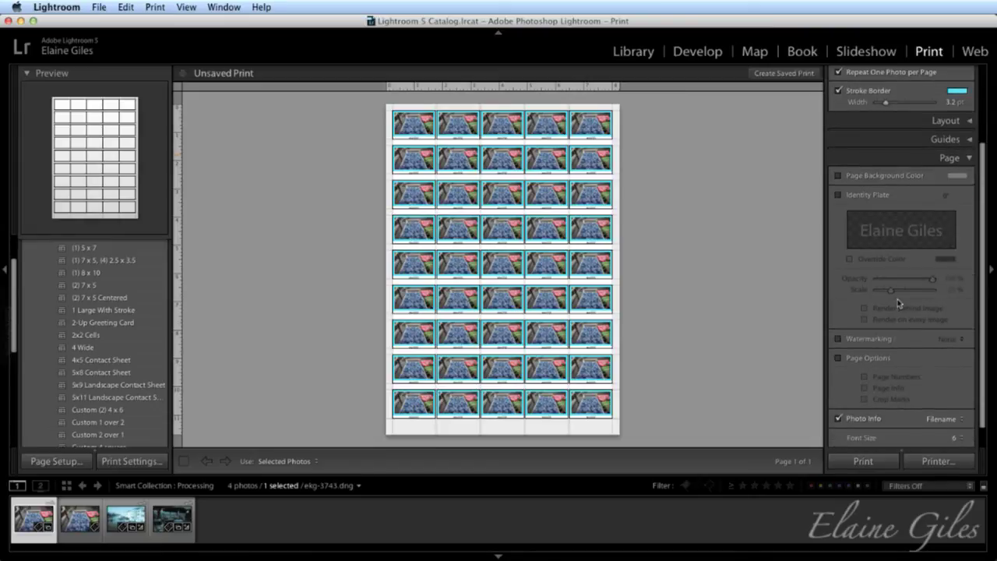
left_click(837, 177)
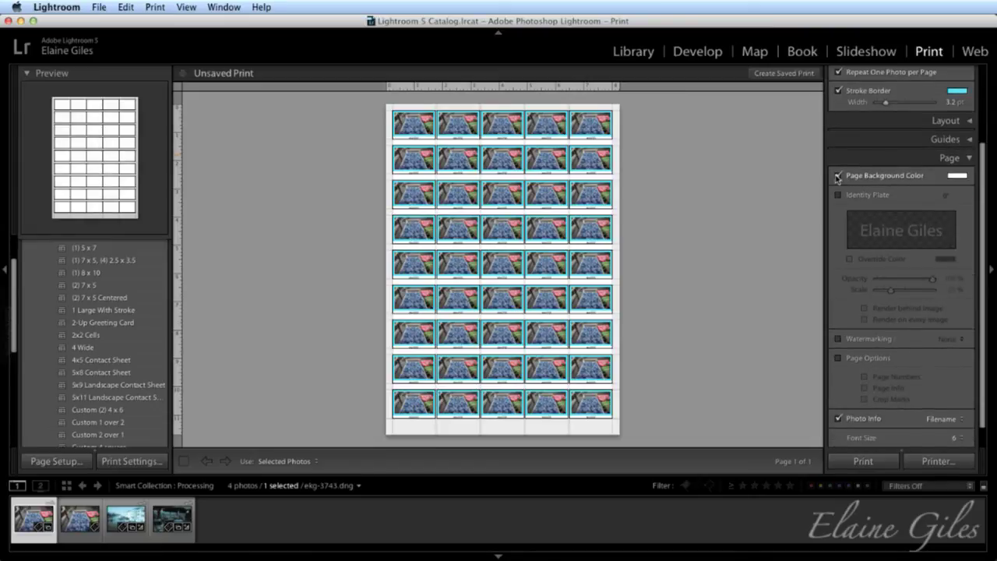
left_click(954, 178)
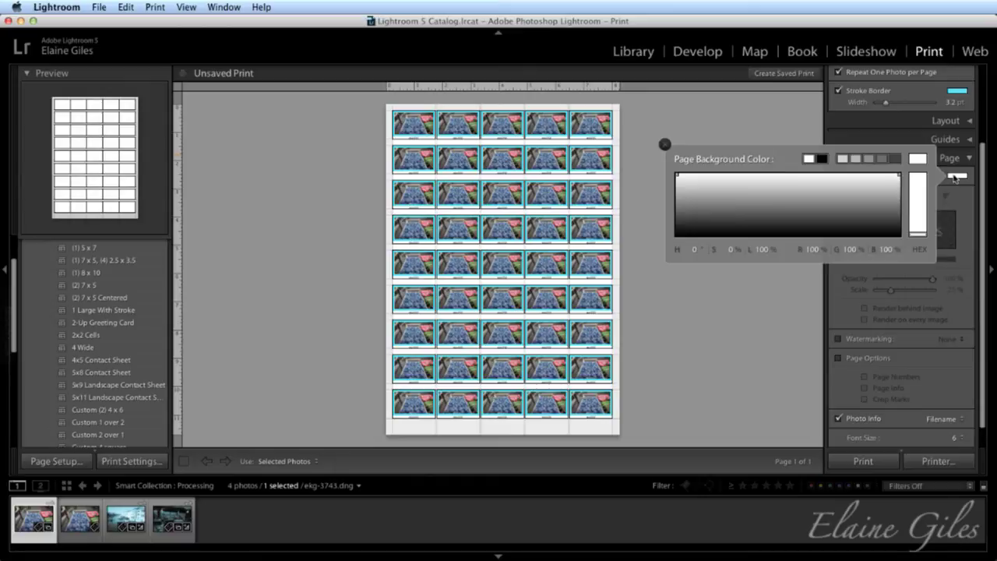
left_click(806, 197)
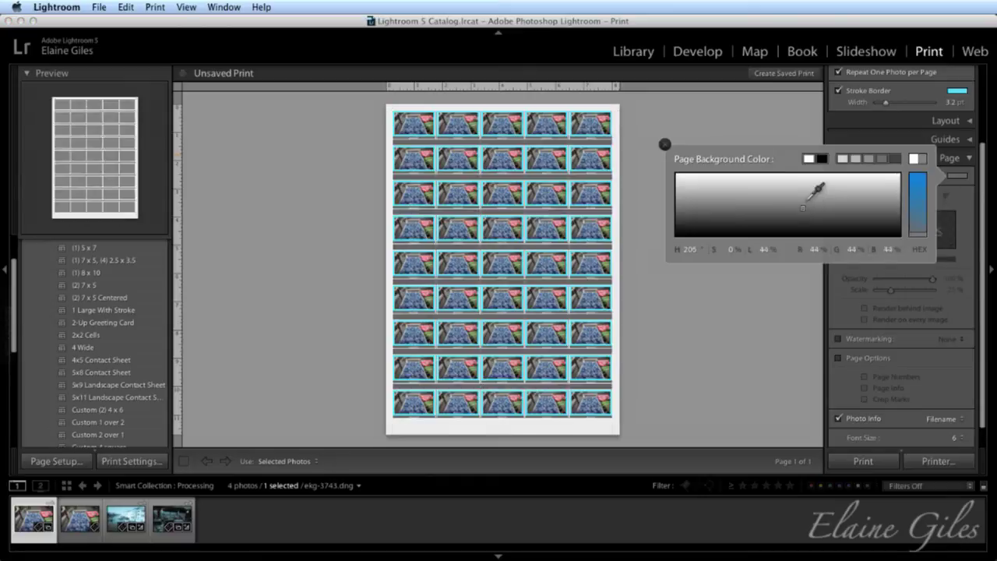
left_click(919, 176)
left_click_drag(928, 168, 928, 166)
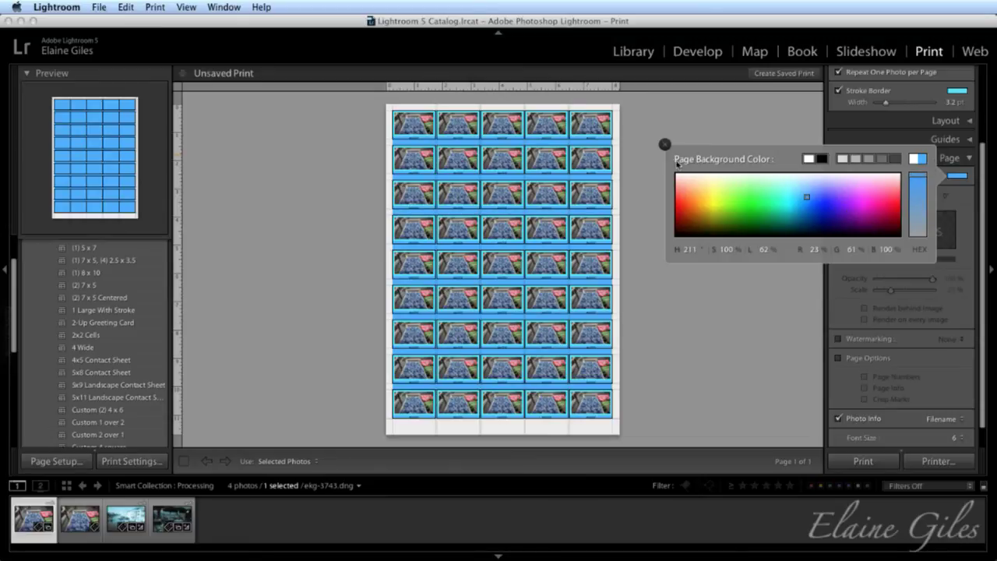
left_click(665, 145)
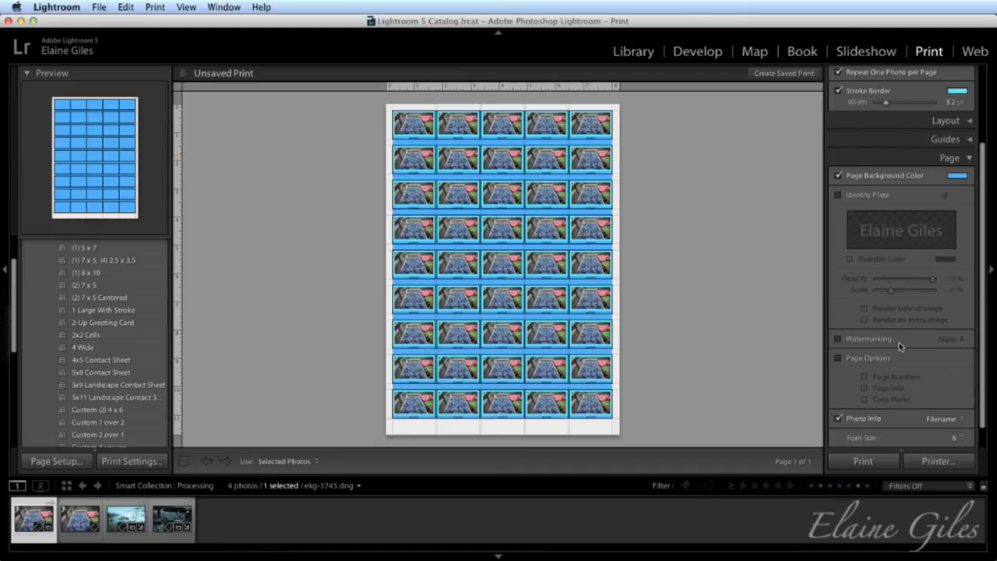
- Check the remaining Page options and collapse all the open print settings sections
scroll(899, 341, "down", 2)
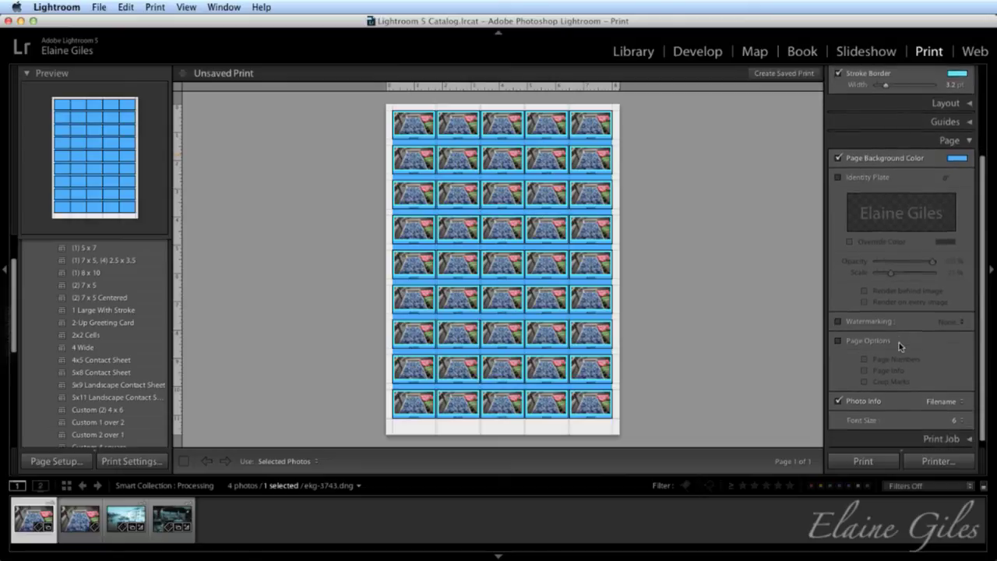
left_click(969, 131)
left_click(969, 132)
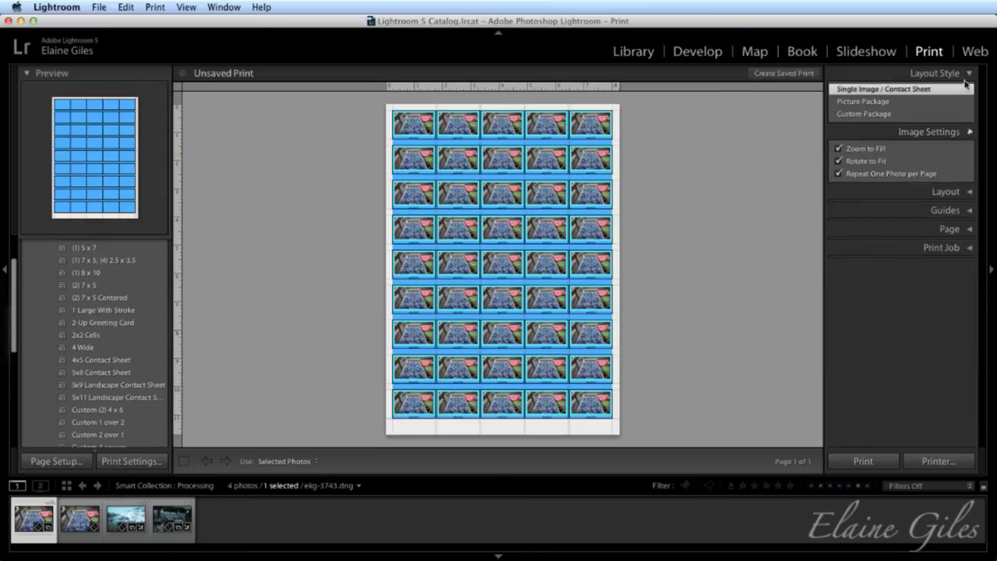
left_click(969, 73)
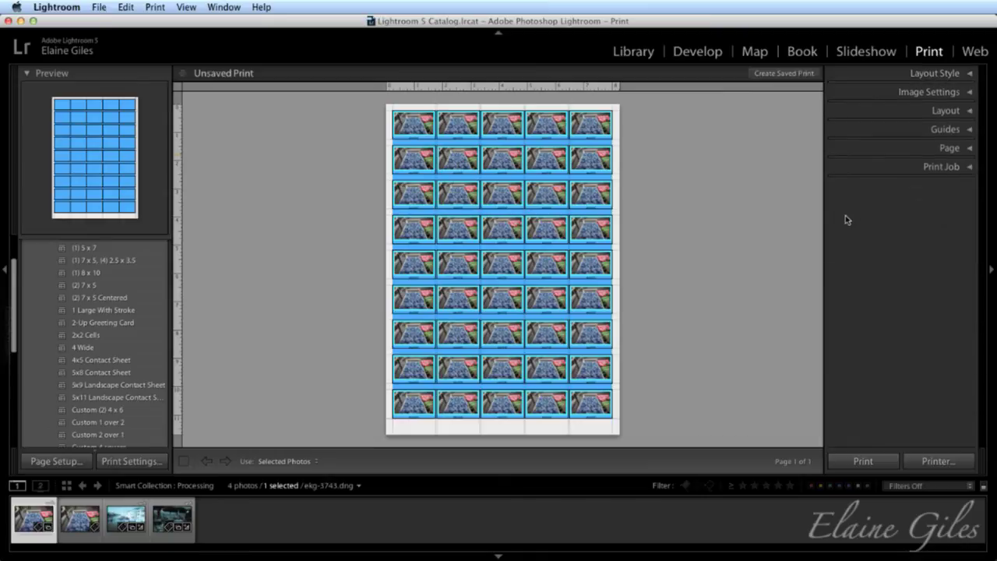
- Save the customised contact sheet as a new print template in User Templates, named with the owner's first name plus "Contact Sheet"
scroll(43, 301, "up", 3)
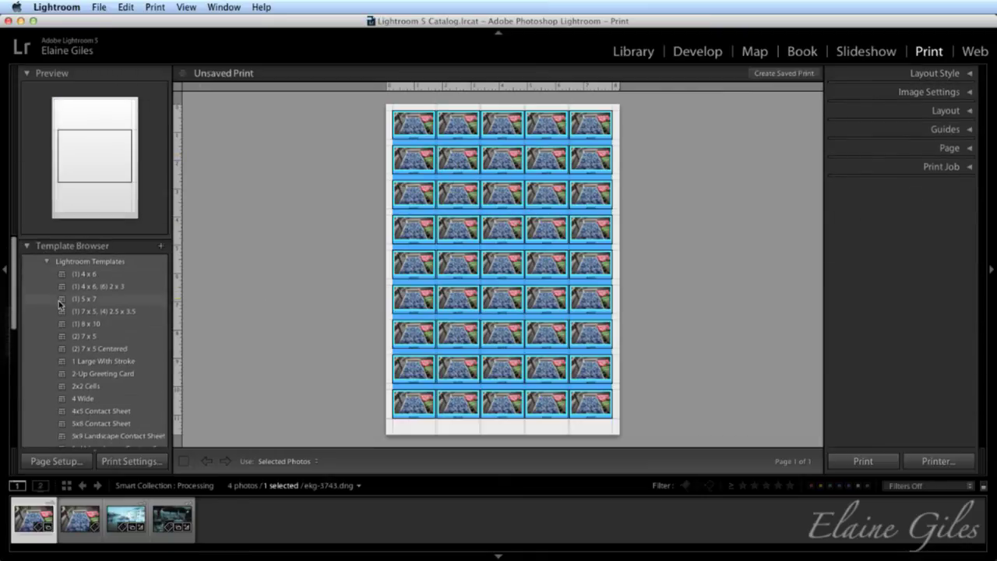
left_click(160, 243)
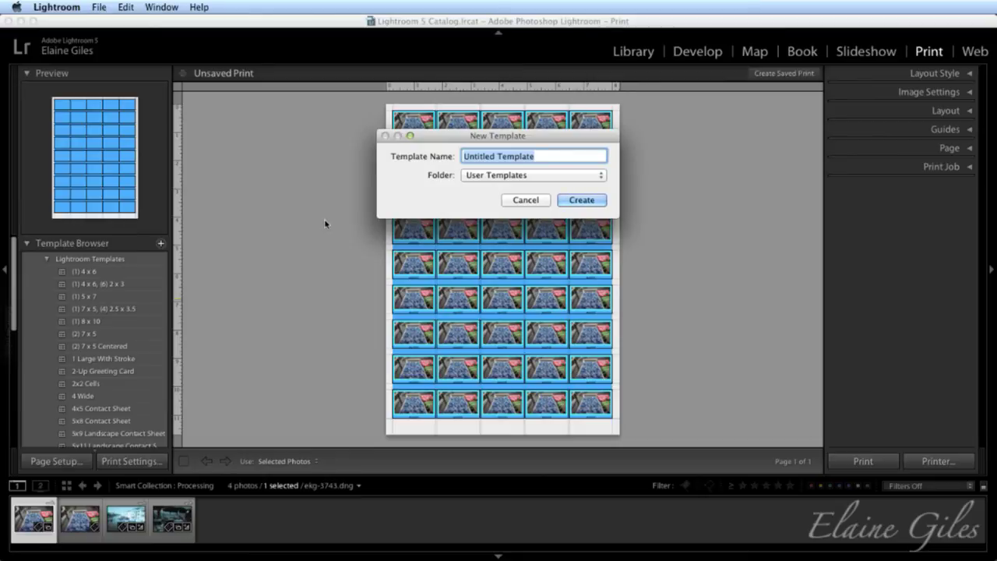
type("Elaine")
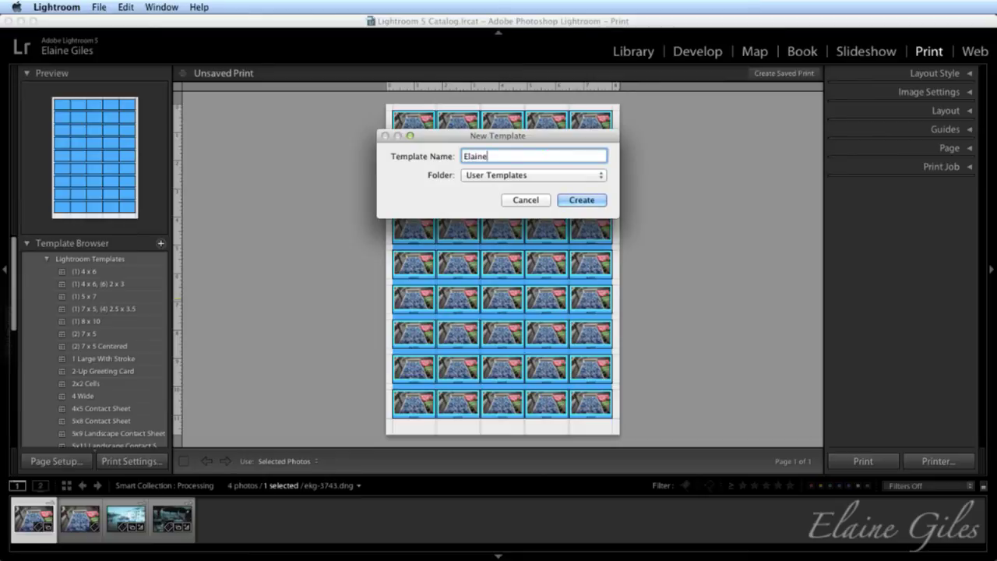
type("'s Contact Sheet")
left_click(592, 200)
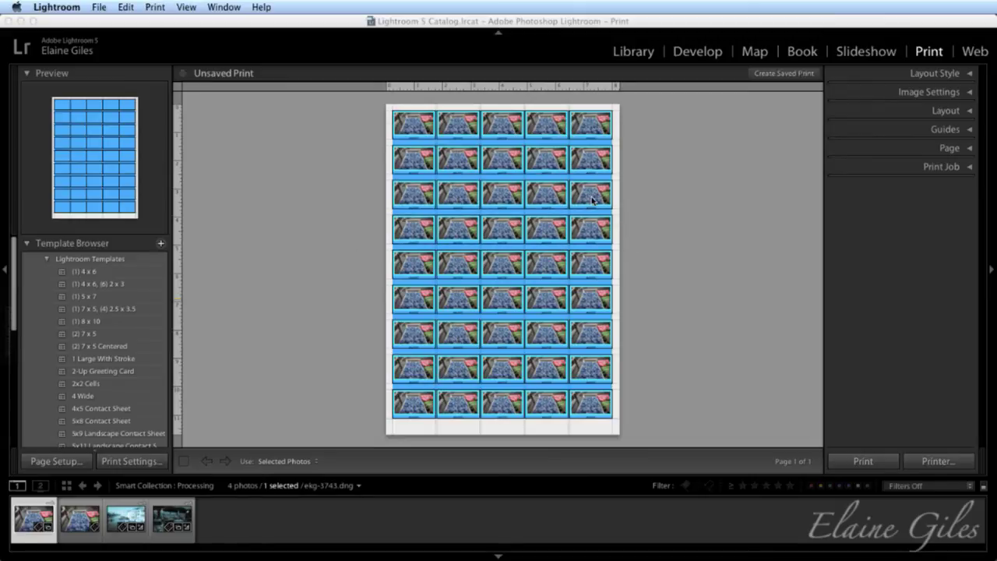
- Collapse the Lightroom Templates, try the Contact Sheet (EKG) user template, and return to the newly saved contact sheet template
left_click(47, 259)
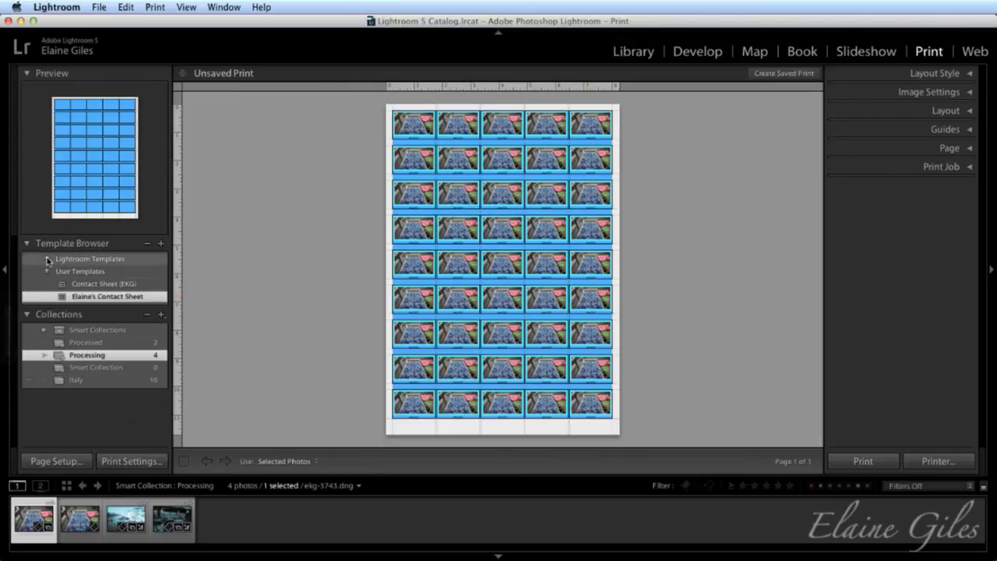
left_click(101, 285)
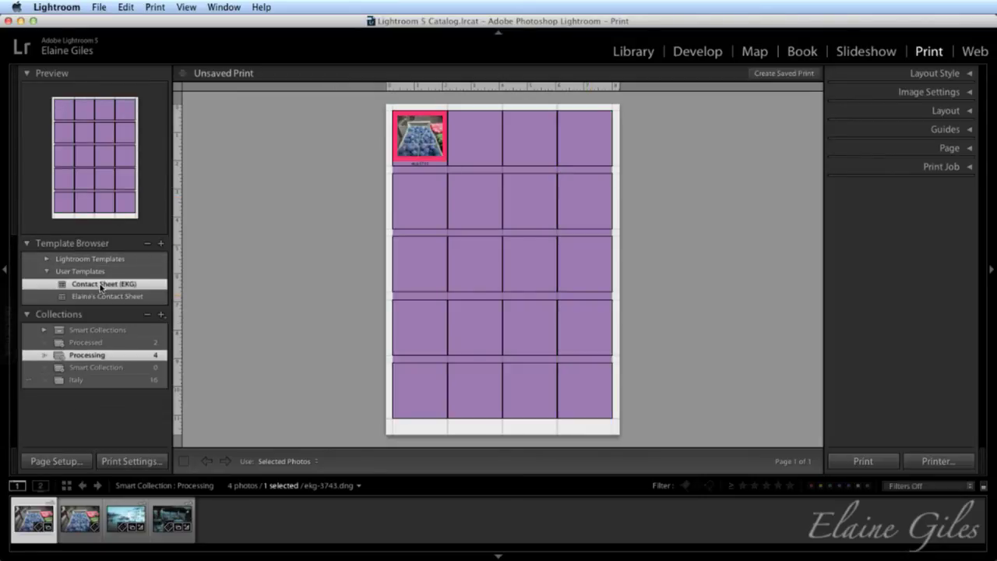
left_click(97, 297)
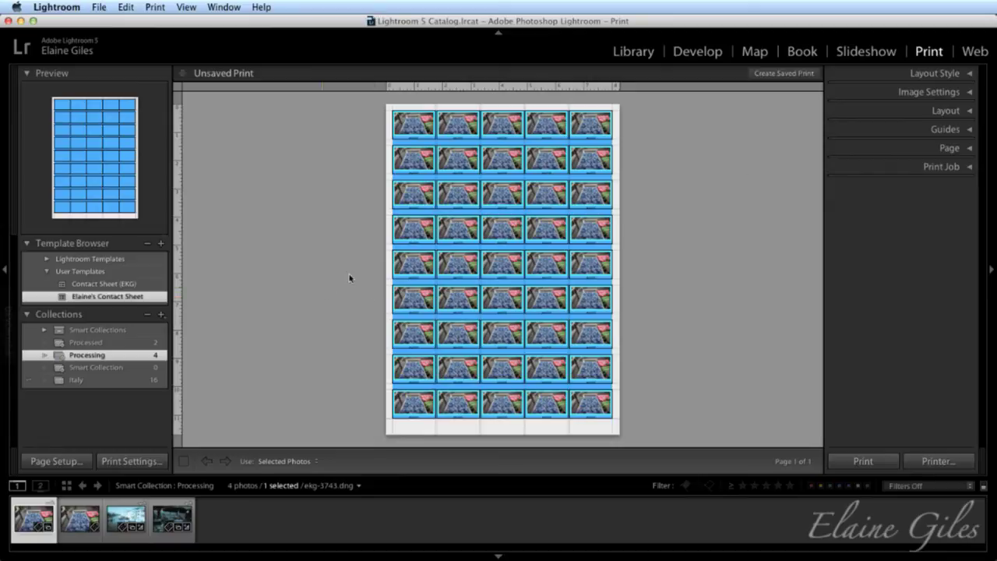
- Switch to the Web module and apply the Exif metadata template to the gallery
left_click(970, 55)
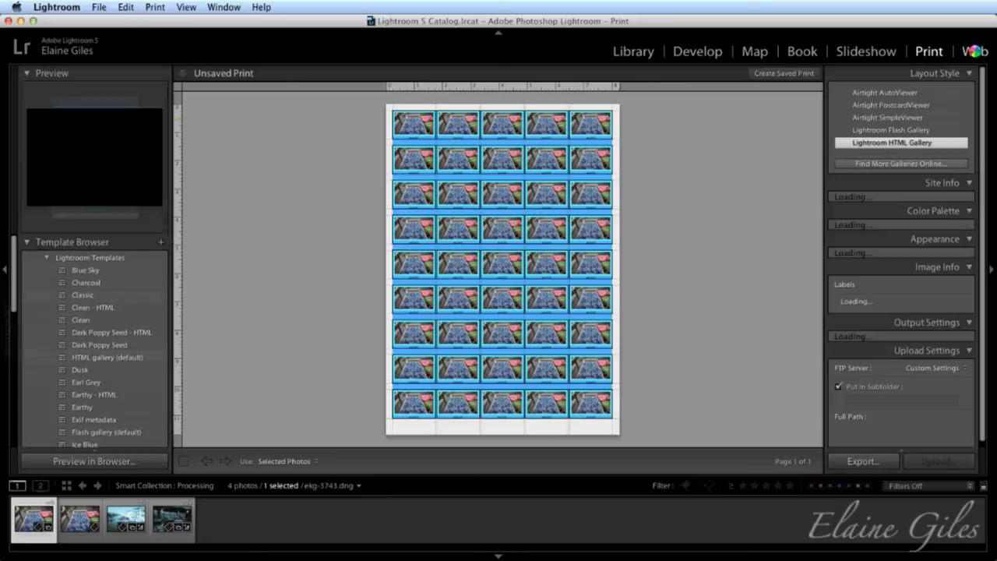
scroll(63, 275, "down", 5)
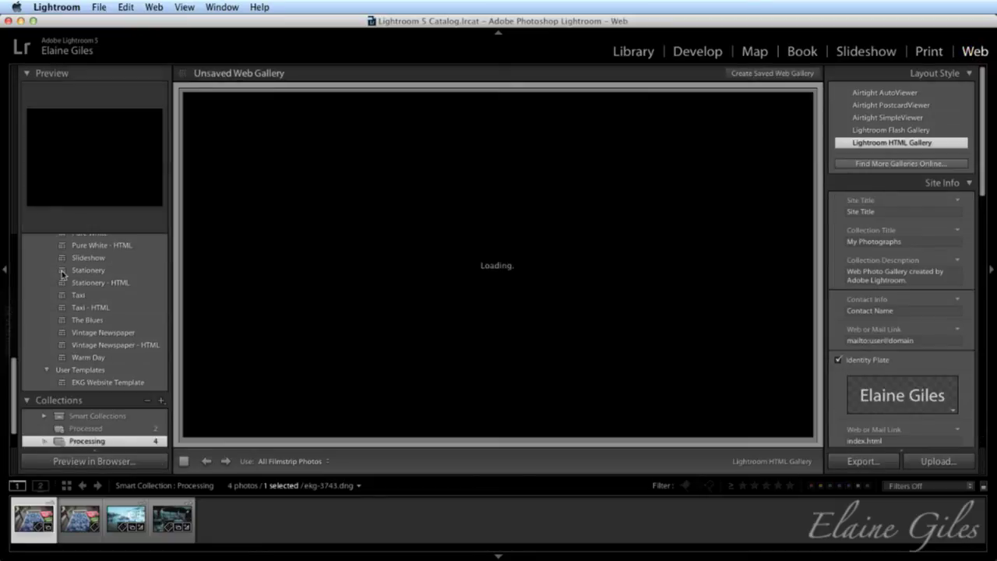
scroll(88, 274, "up", 5)
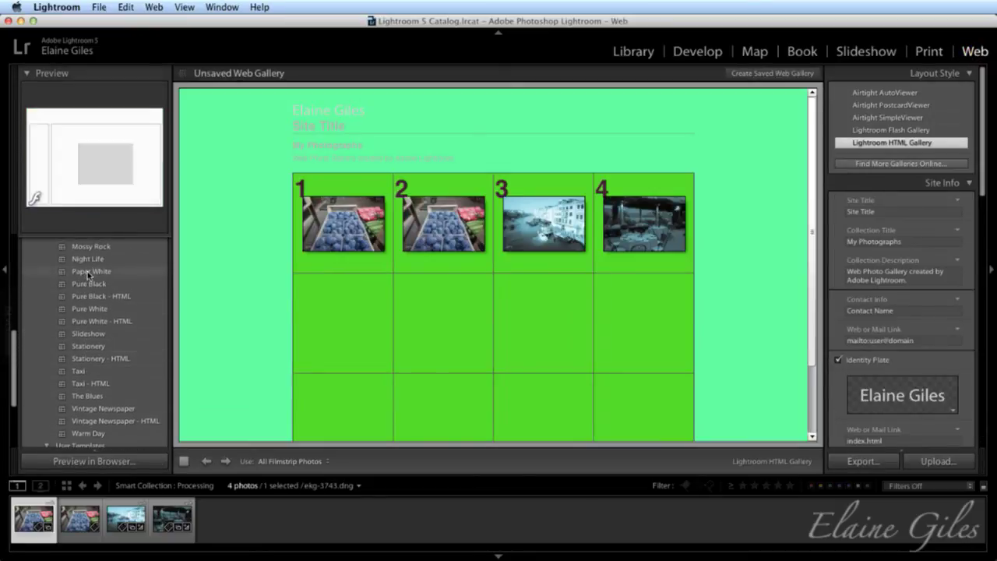
scroll(93, 274, "up", 4)
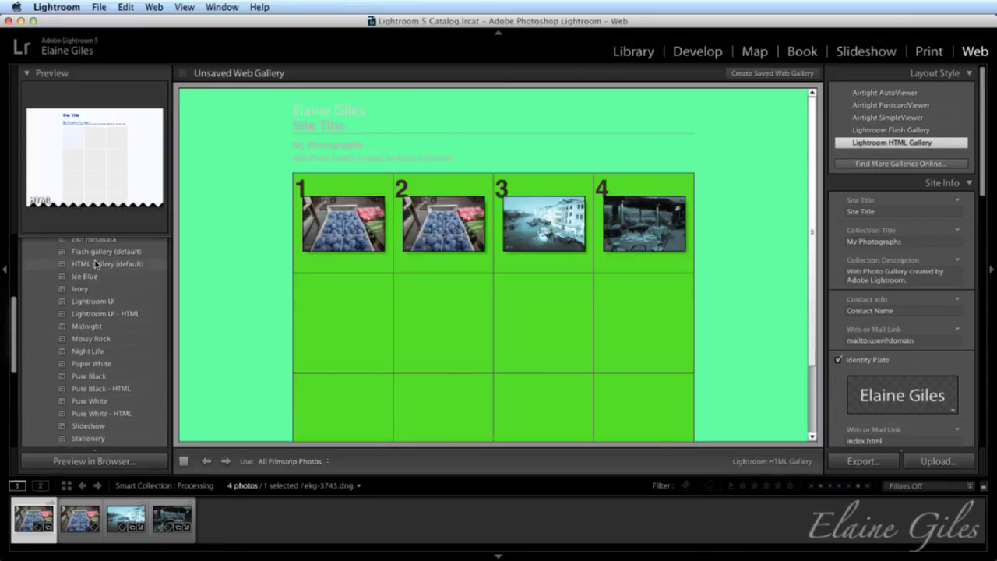
left_click(97, 244)
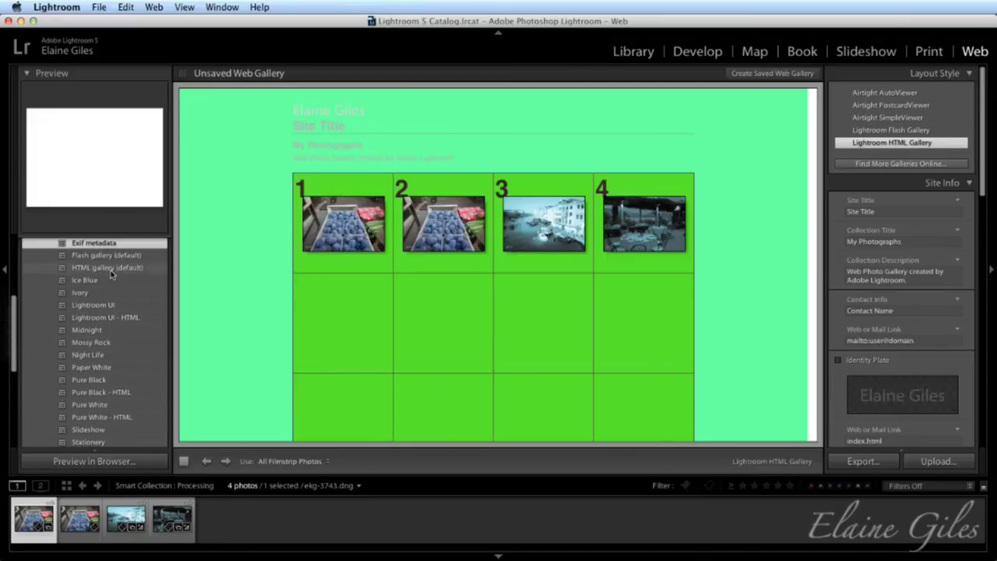
- Try the Earl Grey Flash gallery template and return to the Exif metadata template
scroll(103, 273, "up", 2)
scroll(107, 294, "up", 5)
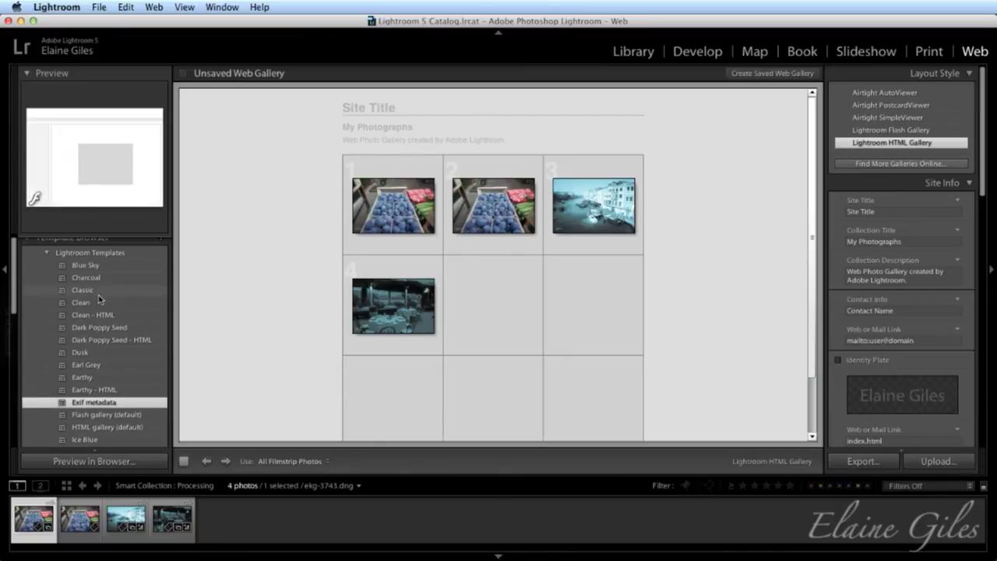
left_click(111, 365)
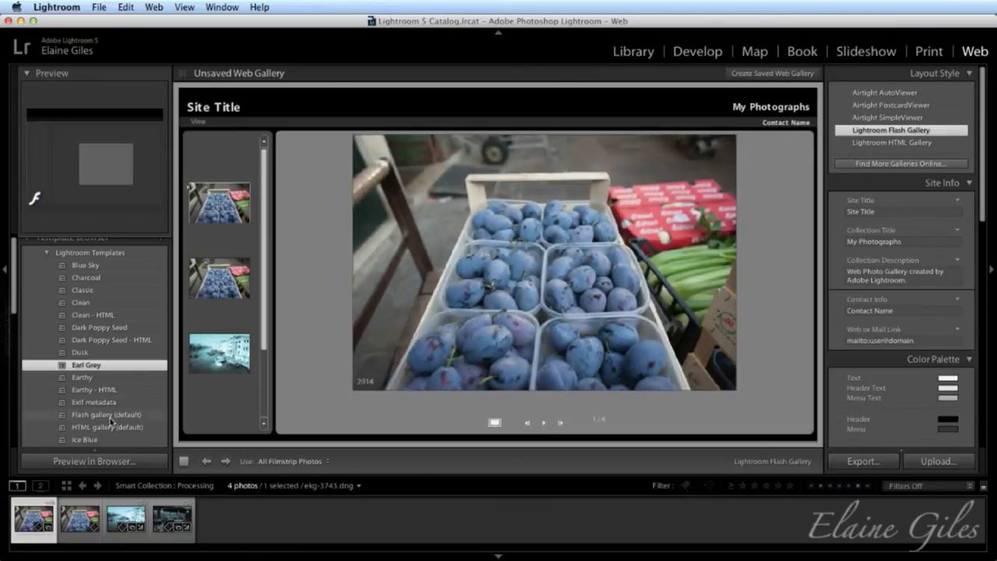
left_click(113, 401)
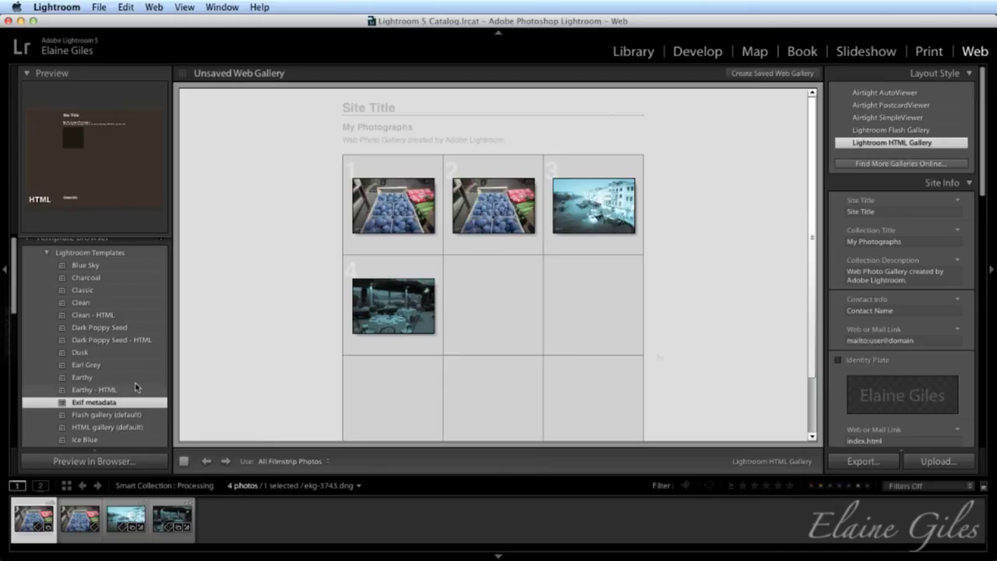
- Set the web gallery's Background color to pale pink (hue 0, saturation 68%, lightness 87%)
left_click(969, 184)
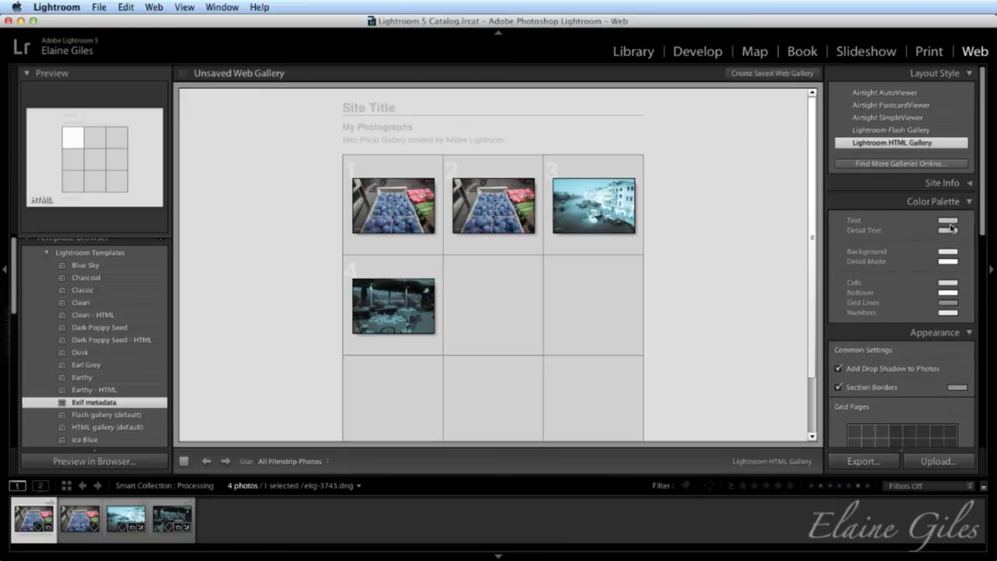
left_click(947, 254)
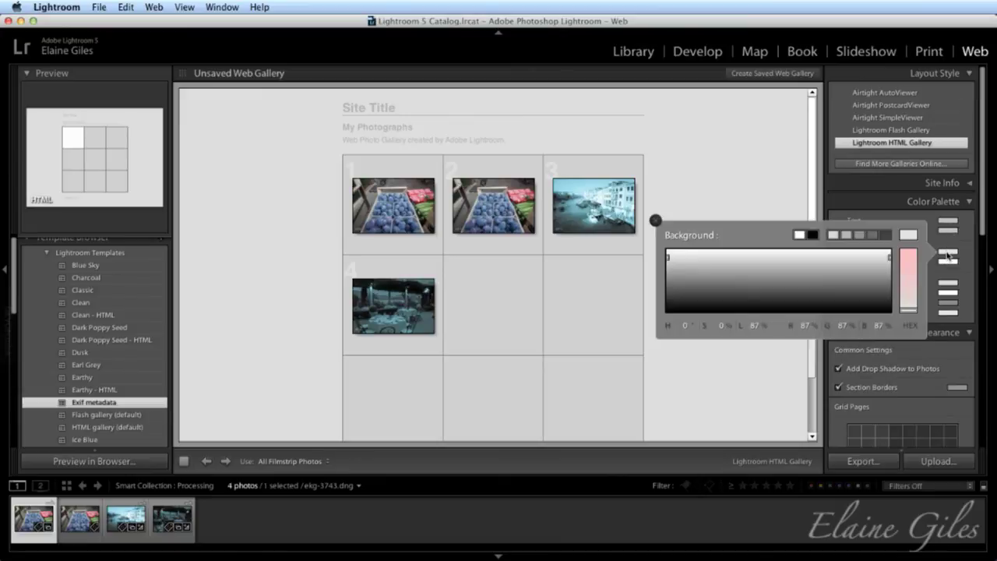
left_click(910, 265)
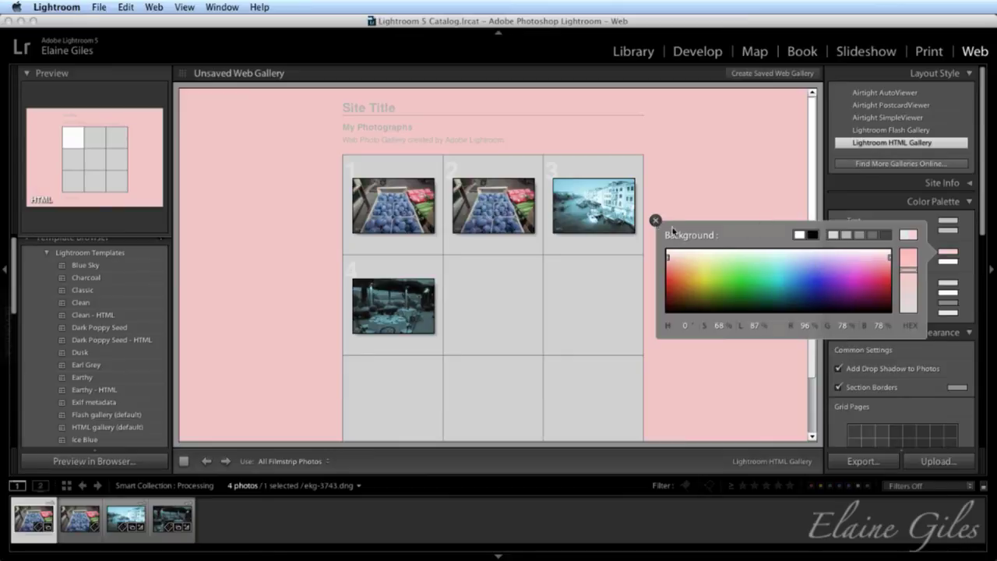
left_click(655, 220)
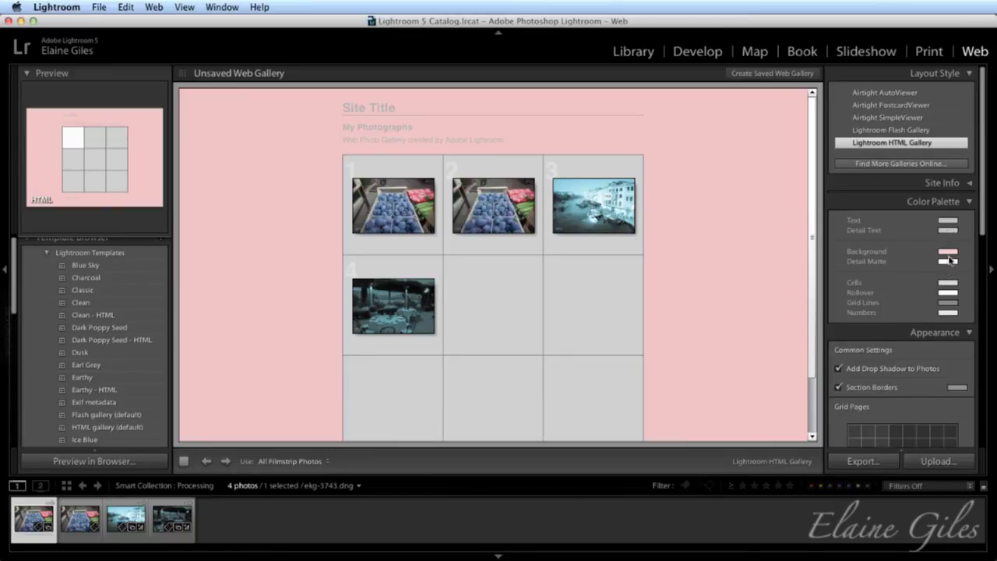
- Set the web gallery's Detail Matte color to bright pink (hue 311, saturation 78%, lightness 70%)
left_click(948, 262)
left_click_drag(866, 282, 942, 300)
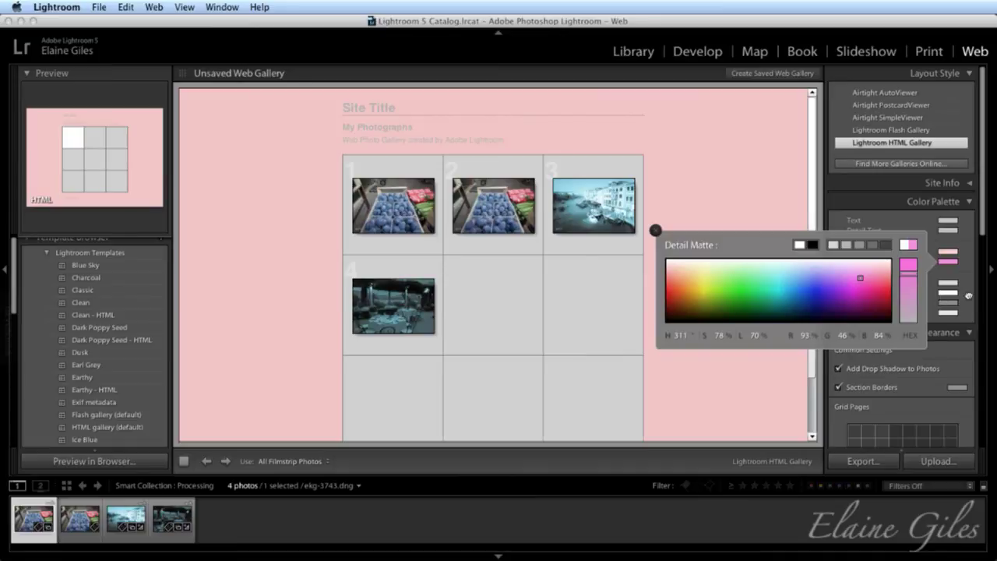
left_click(905, 249)
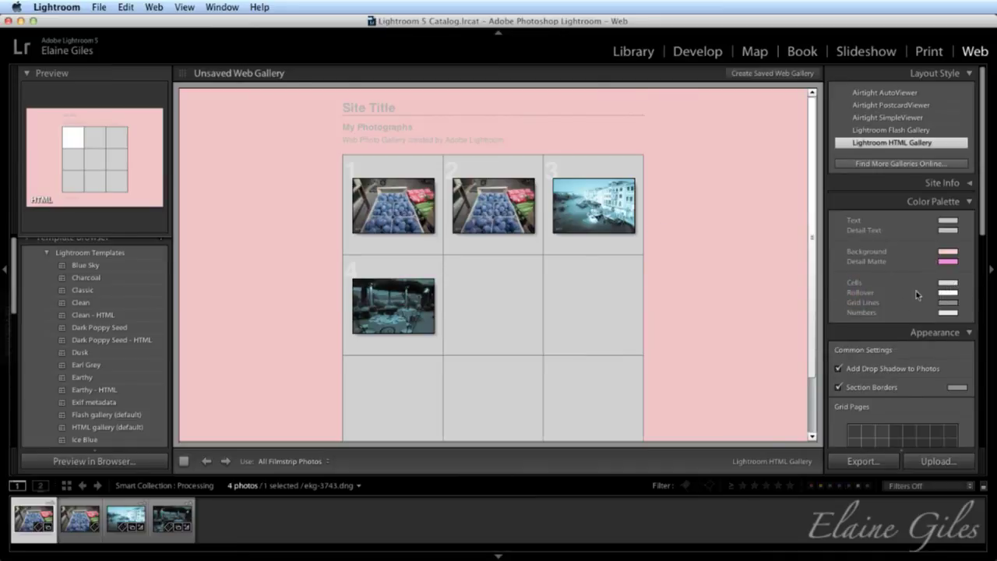
- Set the web gallery's Cells color to a muted pink (hue 0, saturation 24%, lightness 82%)
left_click(947, 283)
left_click(917, 317)
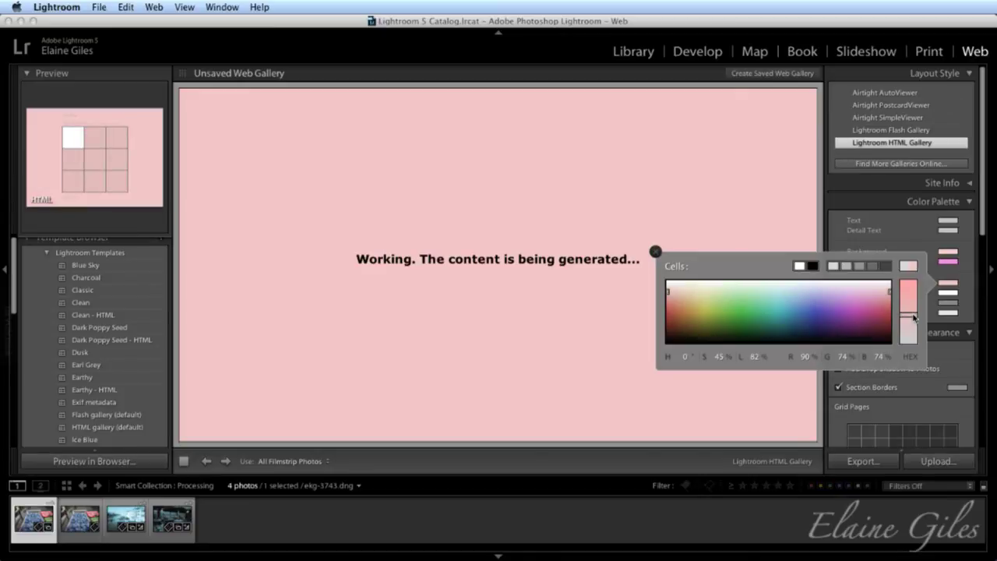
left_click_drag(914, 317, 910, 331)
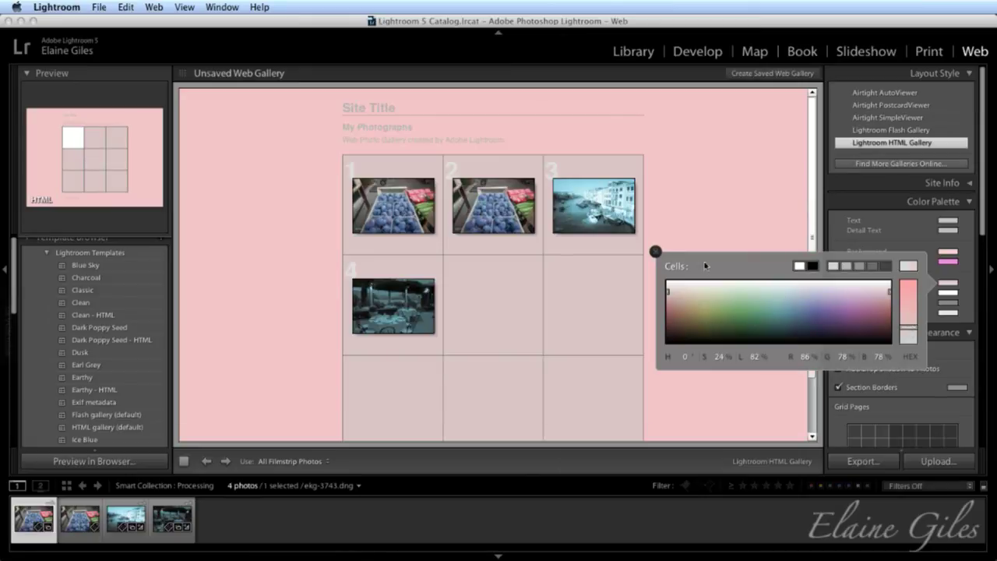
key("Return")
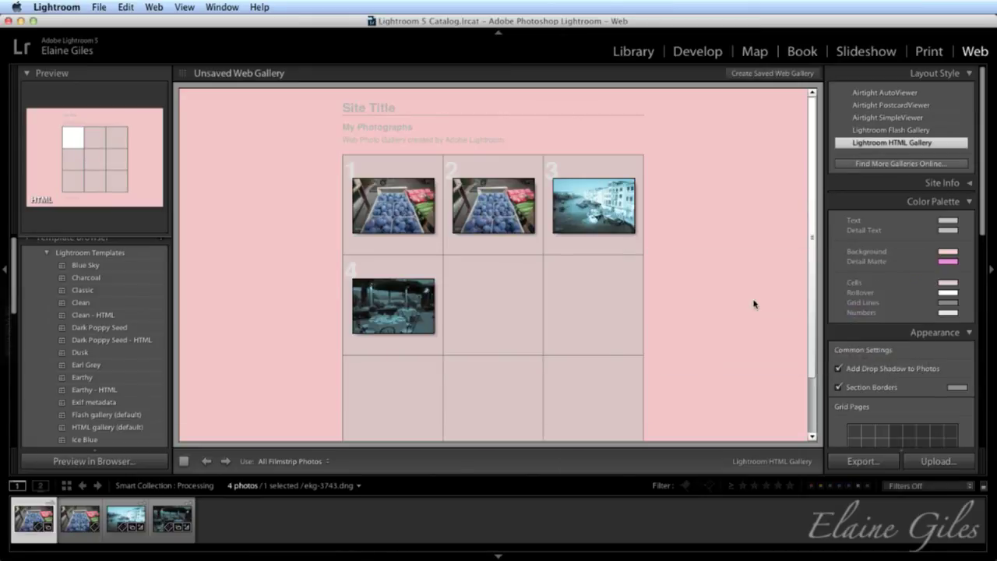
- Save the pink gallery as a template named "Wedding Layout" in User Templates and collapse the Lightroom Templates list
scroll(126, 288, "up", 1)
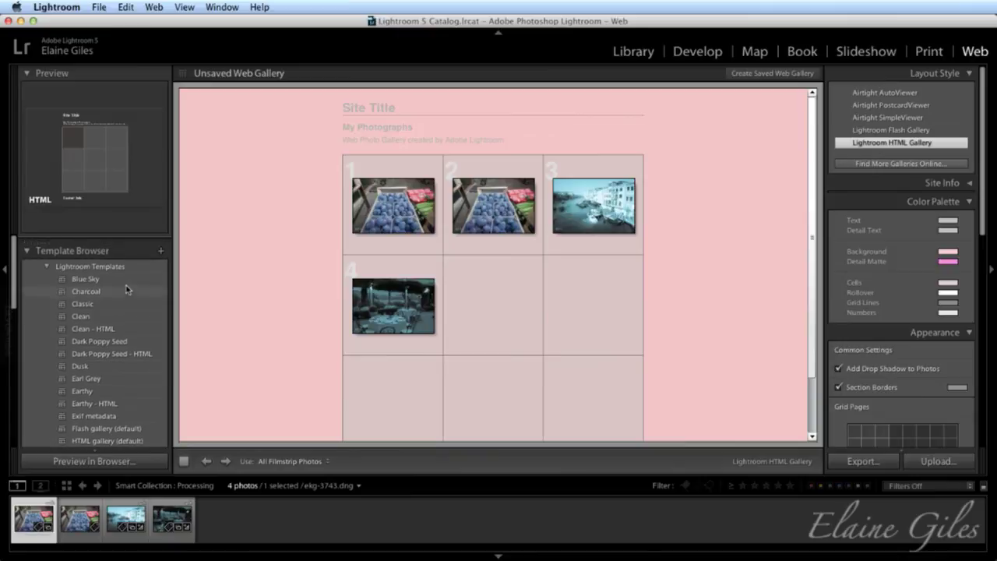
left_click(161, 244)
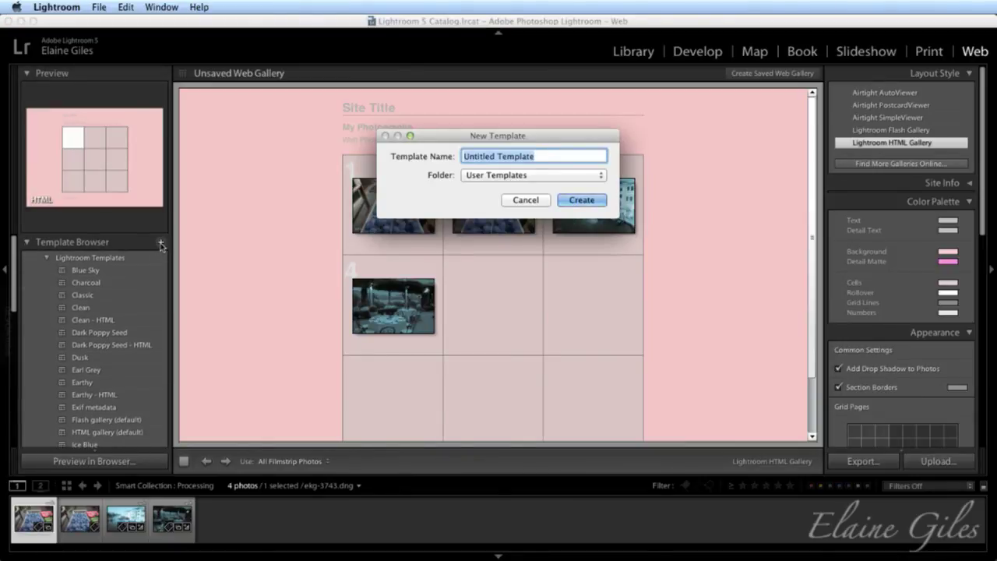
type("Wedding Layout")
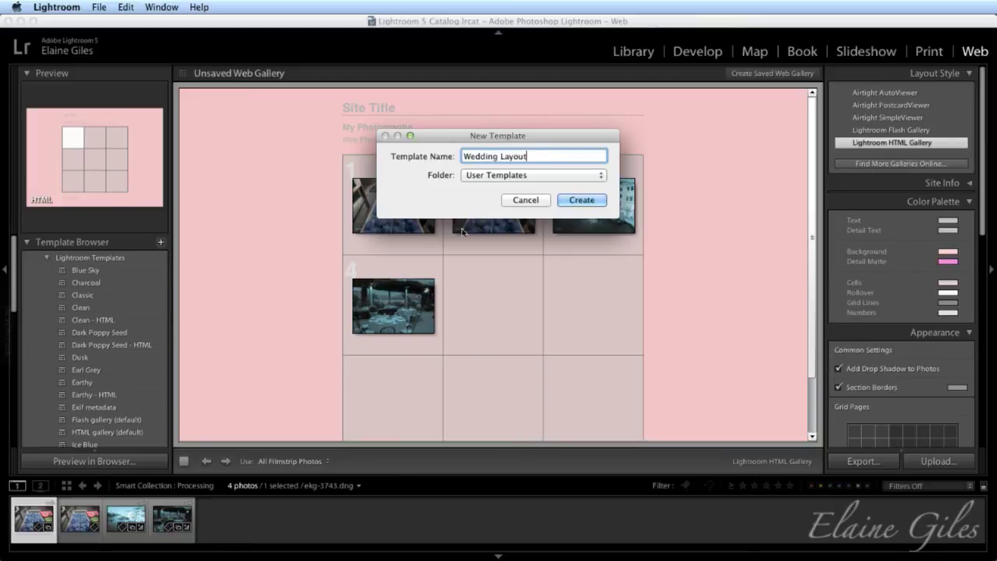
left_click(582, 199)
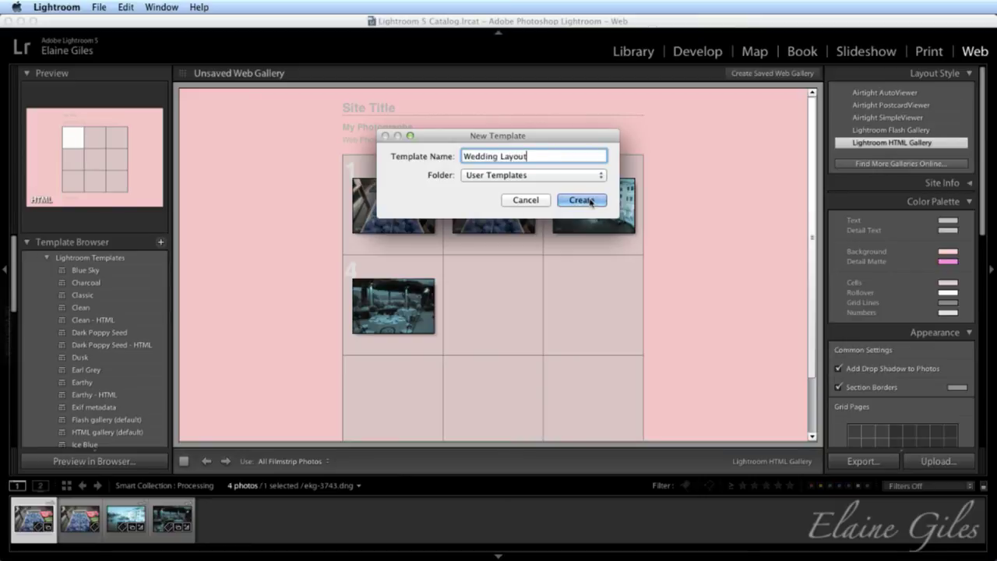
left_click(46, 259)
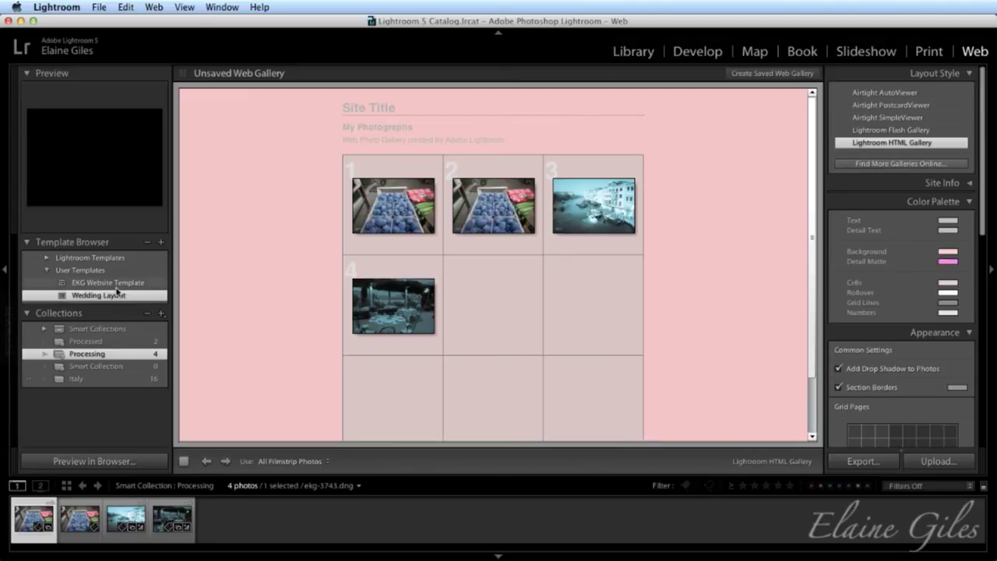
key("f")
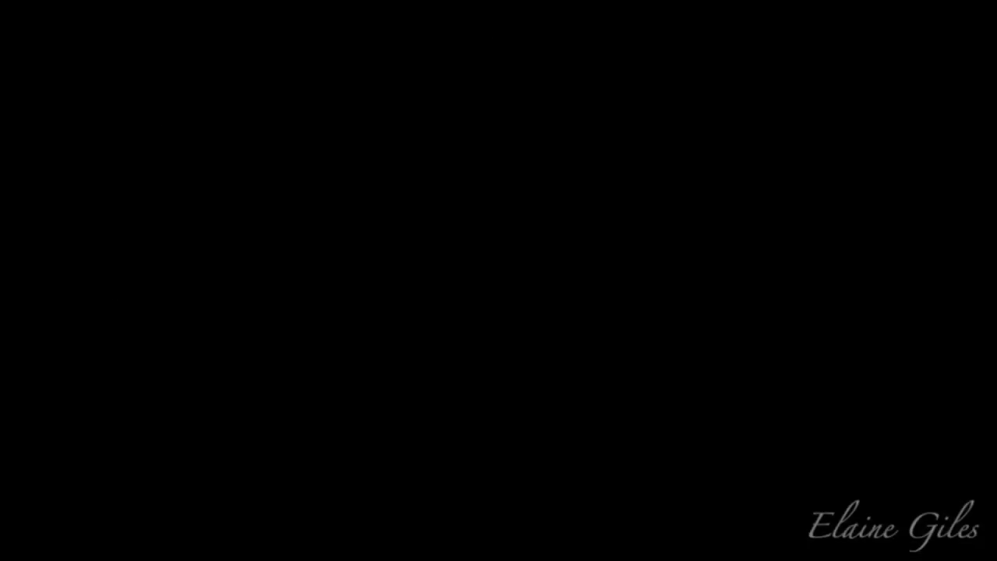